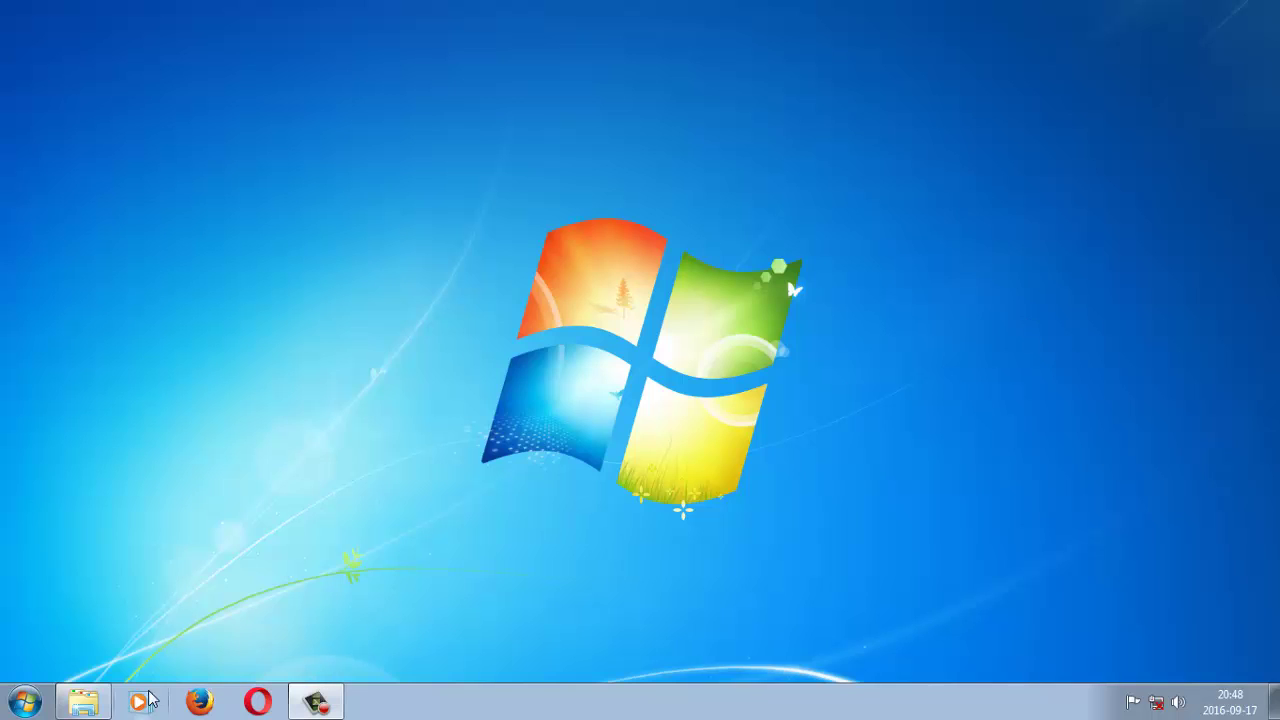
Look over the layout, brand image, product, text and barcode files in the Kemasan Segi Enam folder, and close it.
{"action": "left_click", "coordinate": [92, 706]}
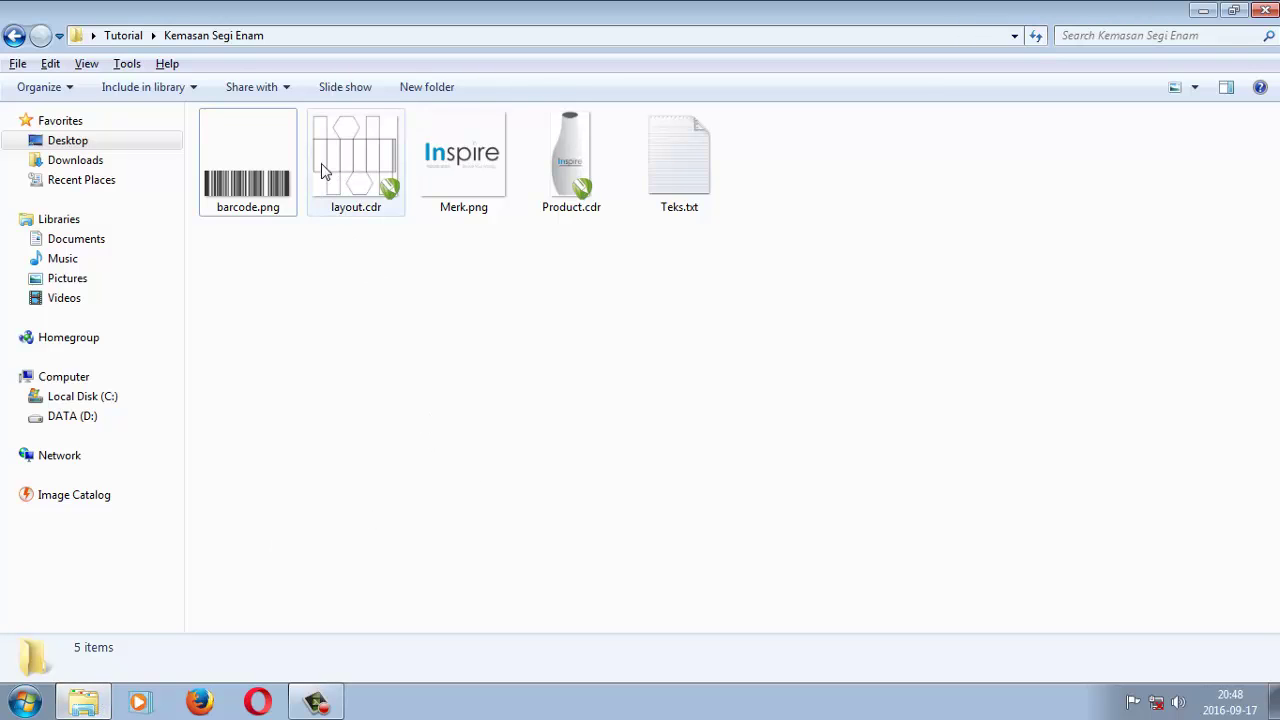
{"action": "left_click", "coordinate": [372, 138]}
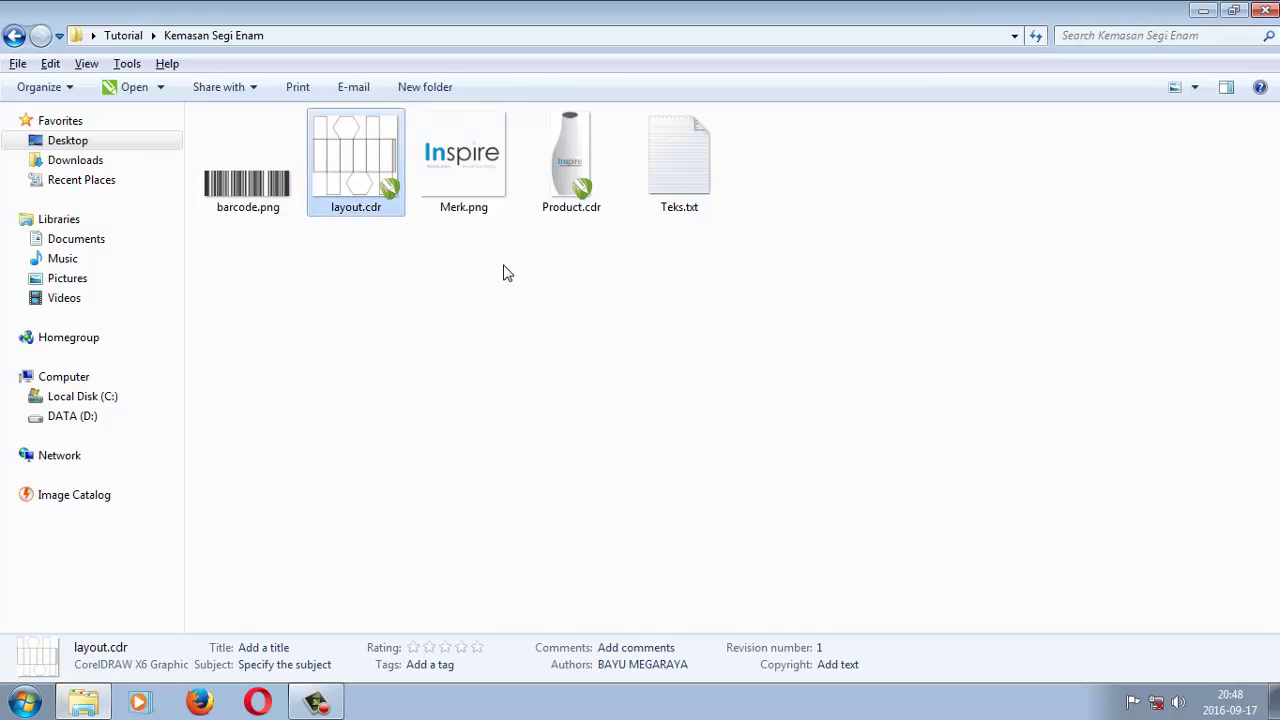
{"action": "left_click", "coordinate": [465, 165]}
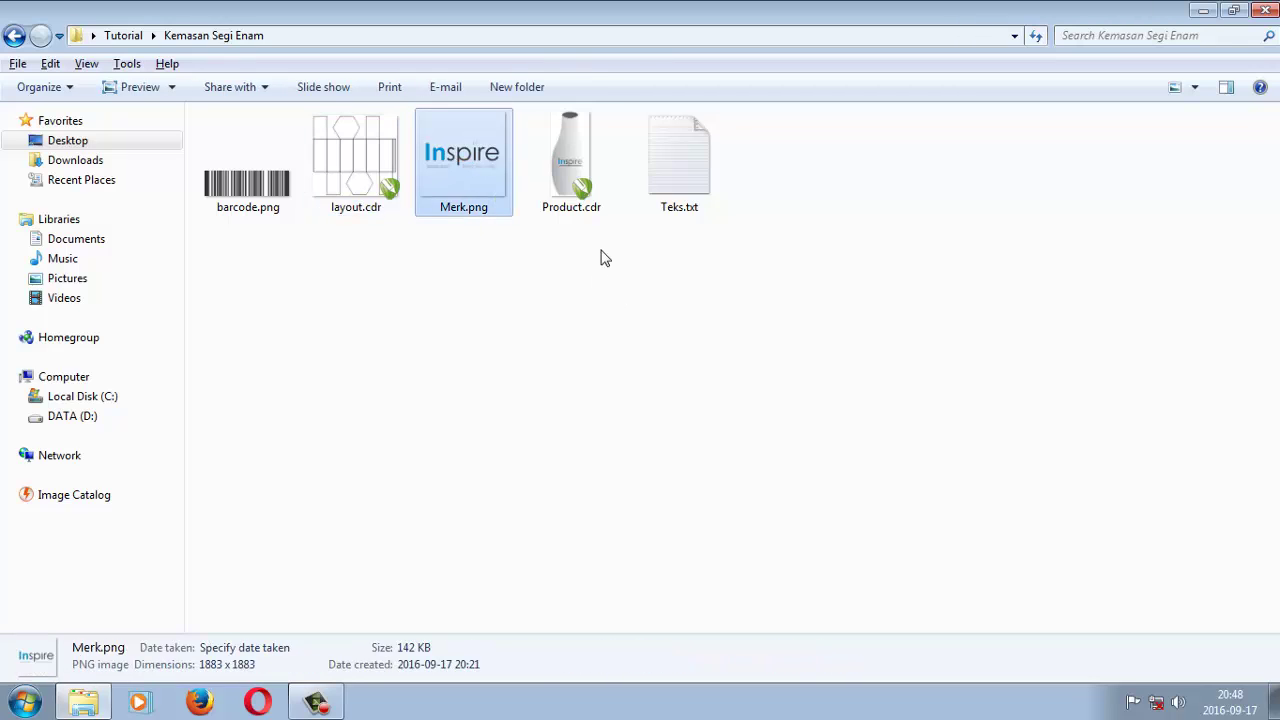
{"action": "left_click", "coordinate": [562, 178]}
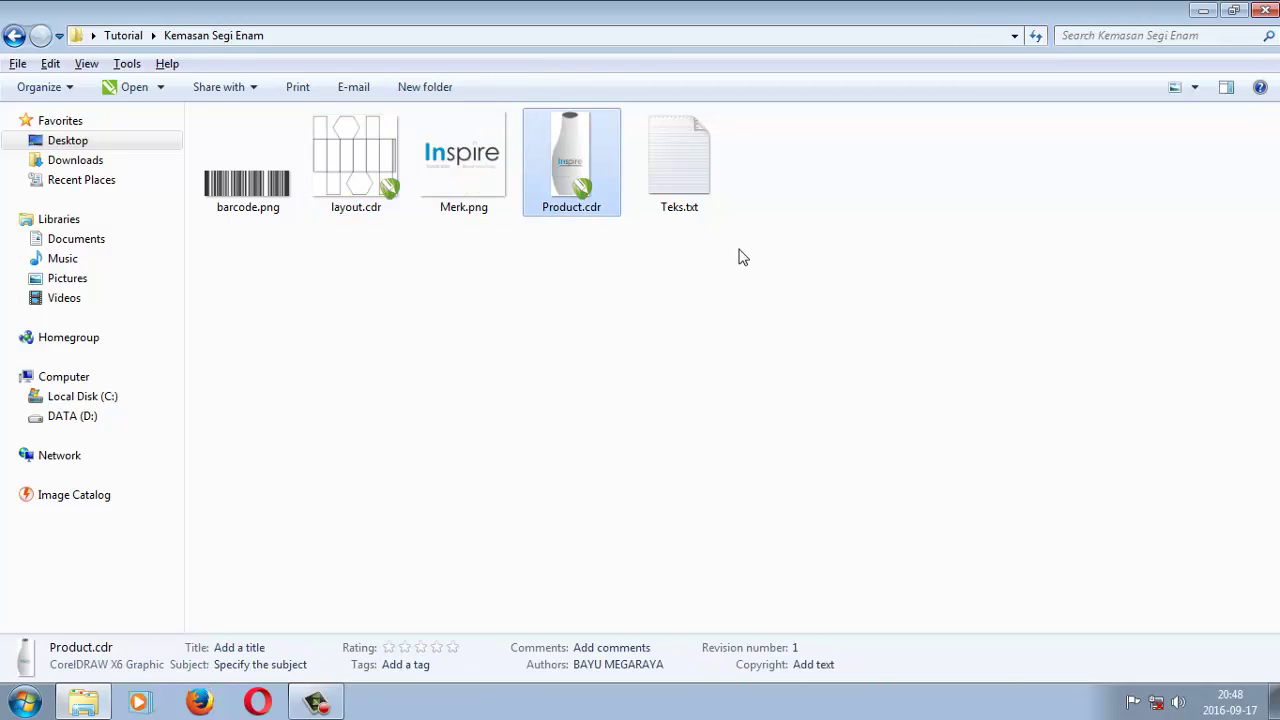
{"action": "left_click", "coordinate": [682, 178]}
{"action": "left_click", "coordinate": [255, 190]}
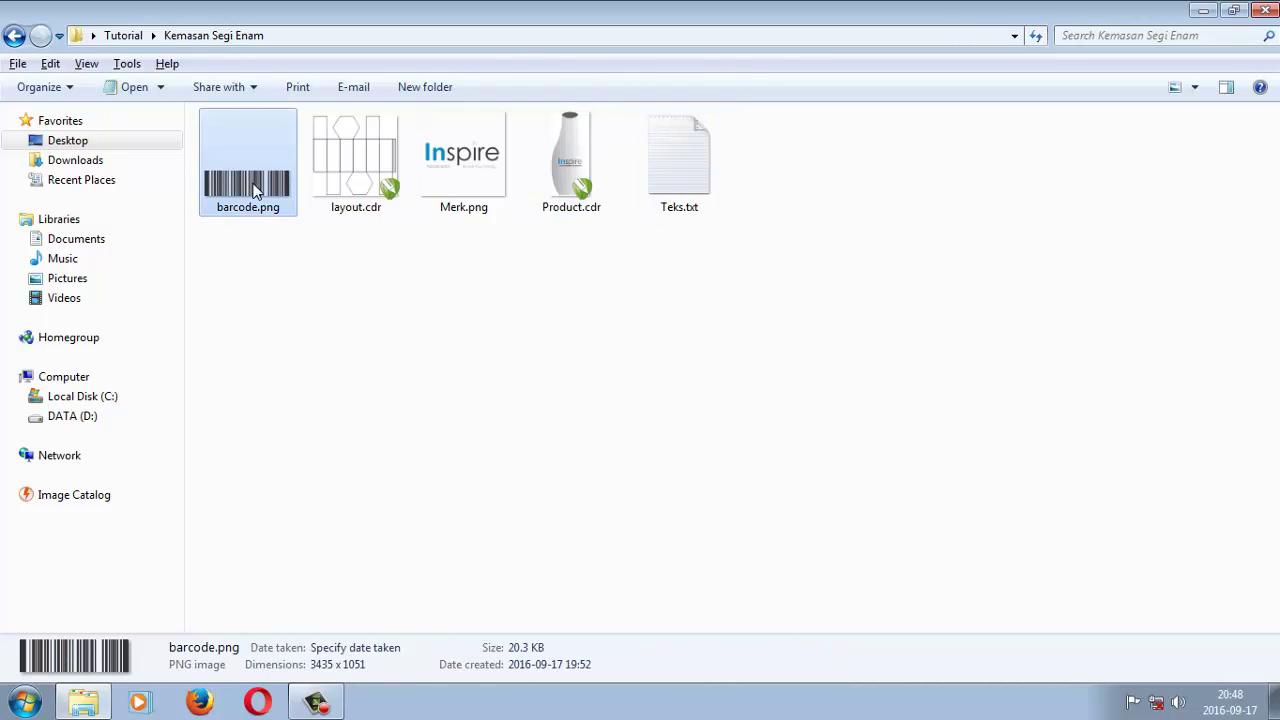
{"action": "left_click", "coordinate": [1028, 171]}
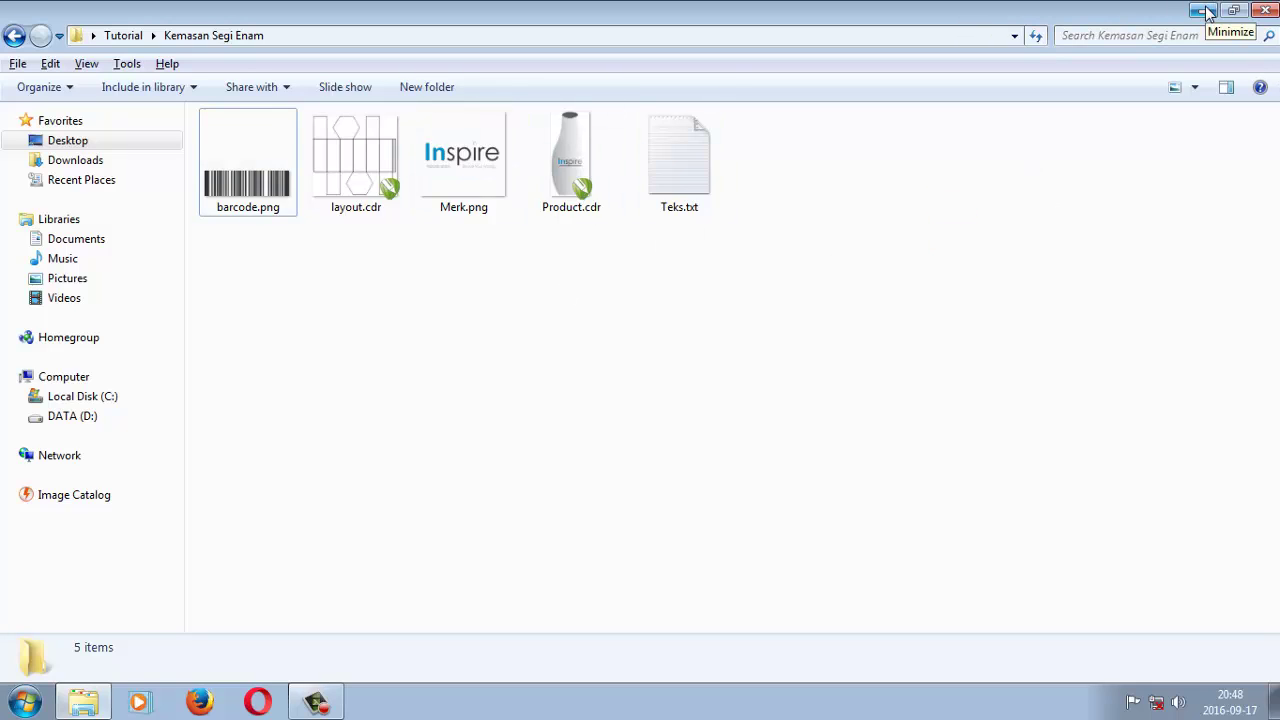
{"action": "left_click", "coordinate": [1266, 12]}
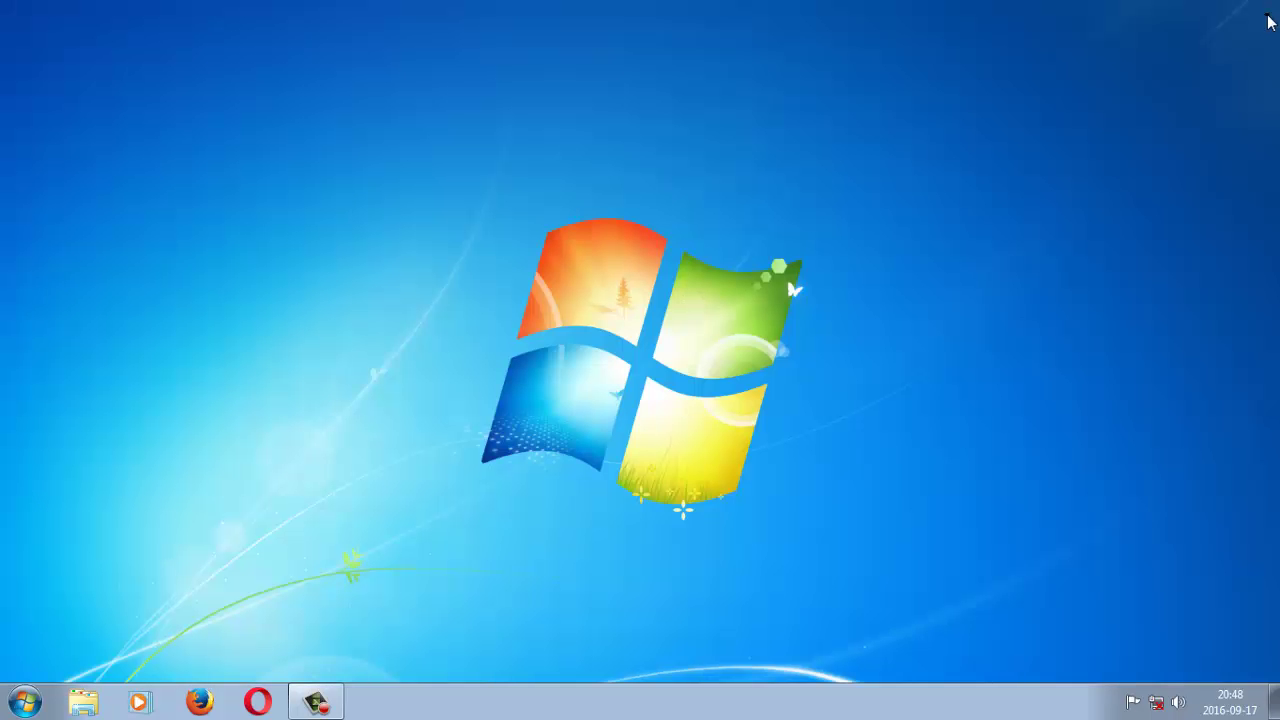
Launch CorelDRAW X6 and start a new blank document.
{"action": "left_click", "coordinate": [24, 704]}
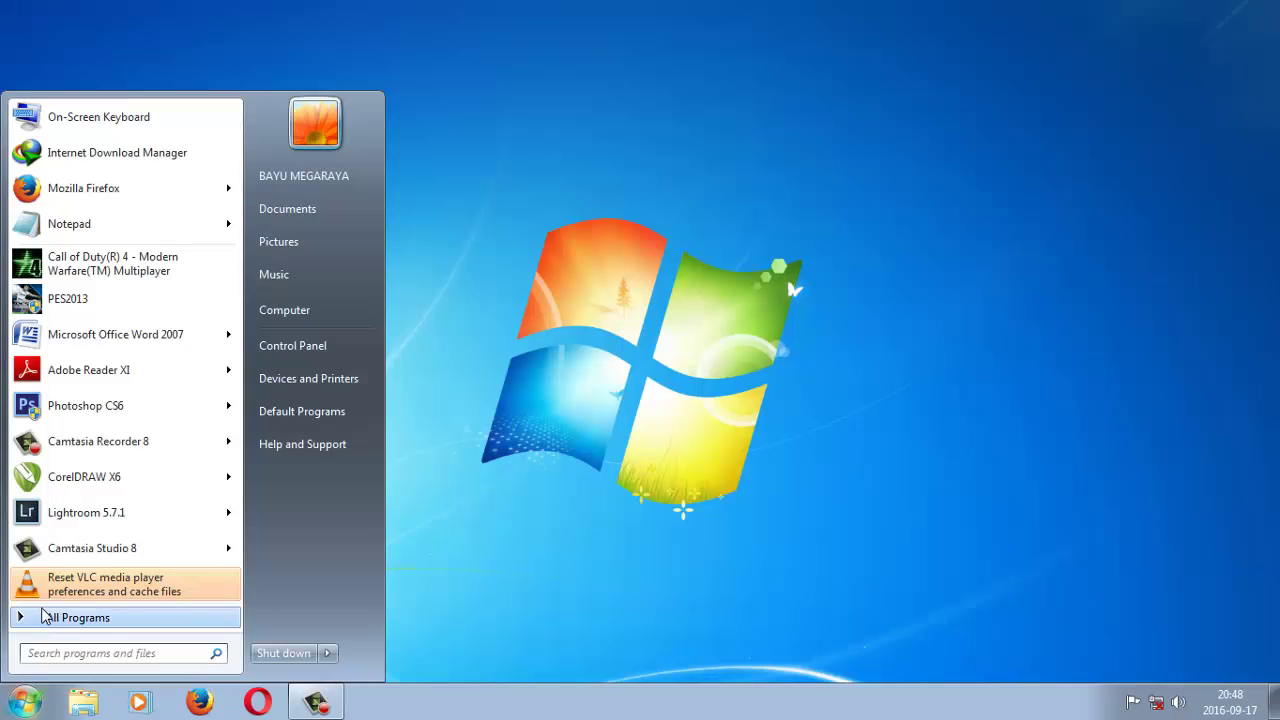
{"action": "left_click", "coordinate": [84, 482]}
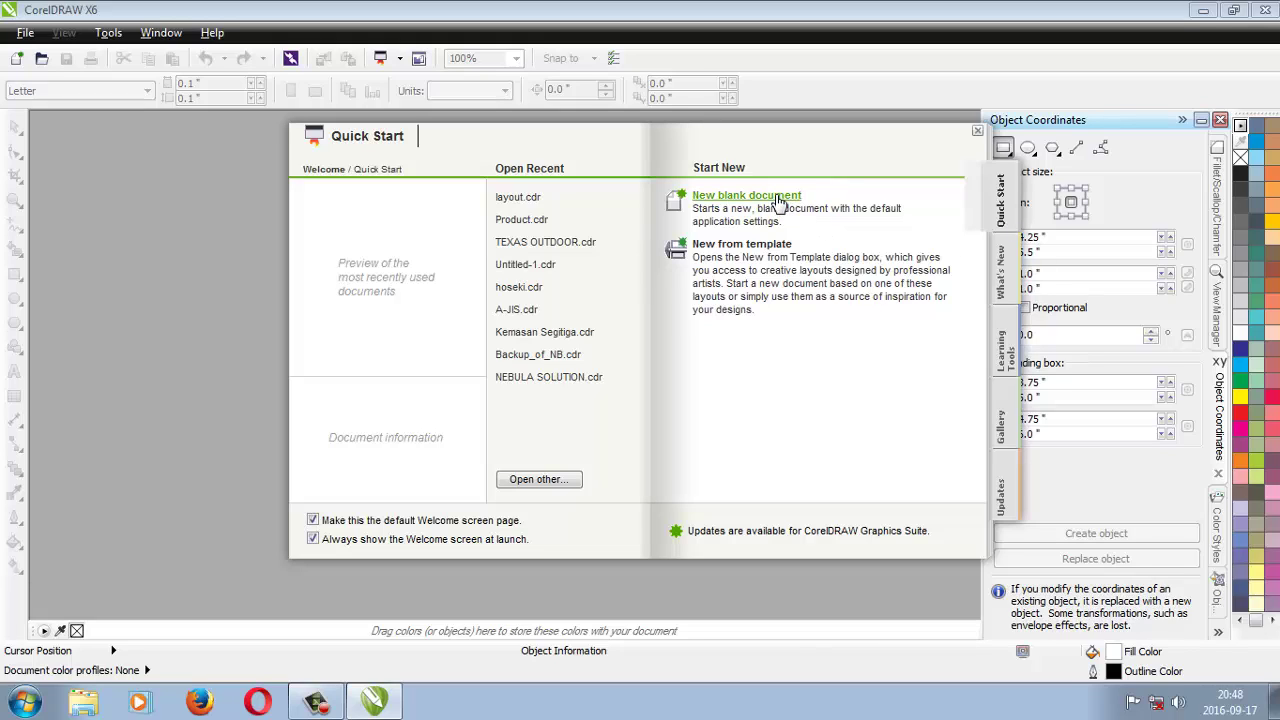
{"action": "left_click", "coordinate": [778, 196]}
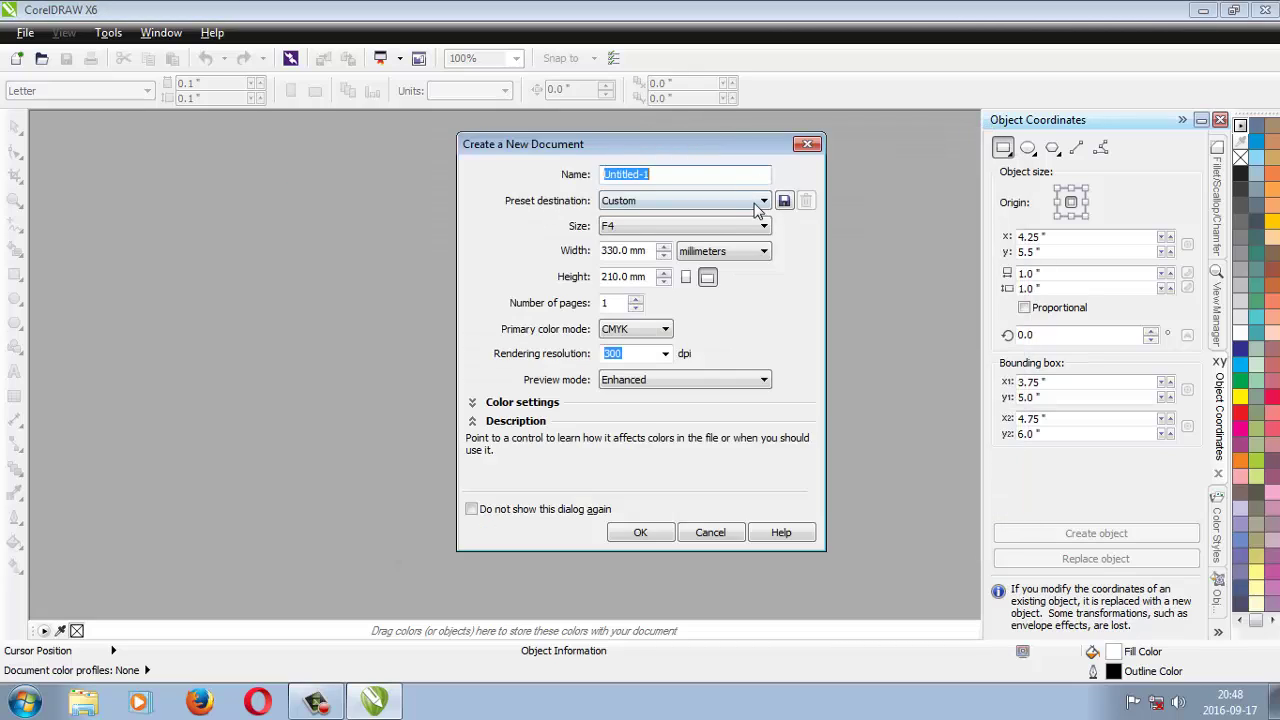
Create the document as Kemasan Segi Enam with F4 page size in landscape orientation, 330 by 210 mm.
{"action": "left_click", "coordinate": [688, 180]}
{"action": "left_click_drag", "start_coordinate": [688, 182], "coordinate": [570, 188]}
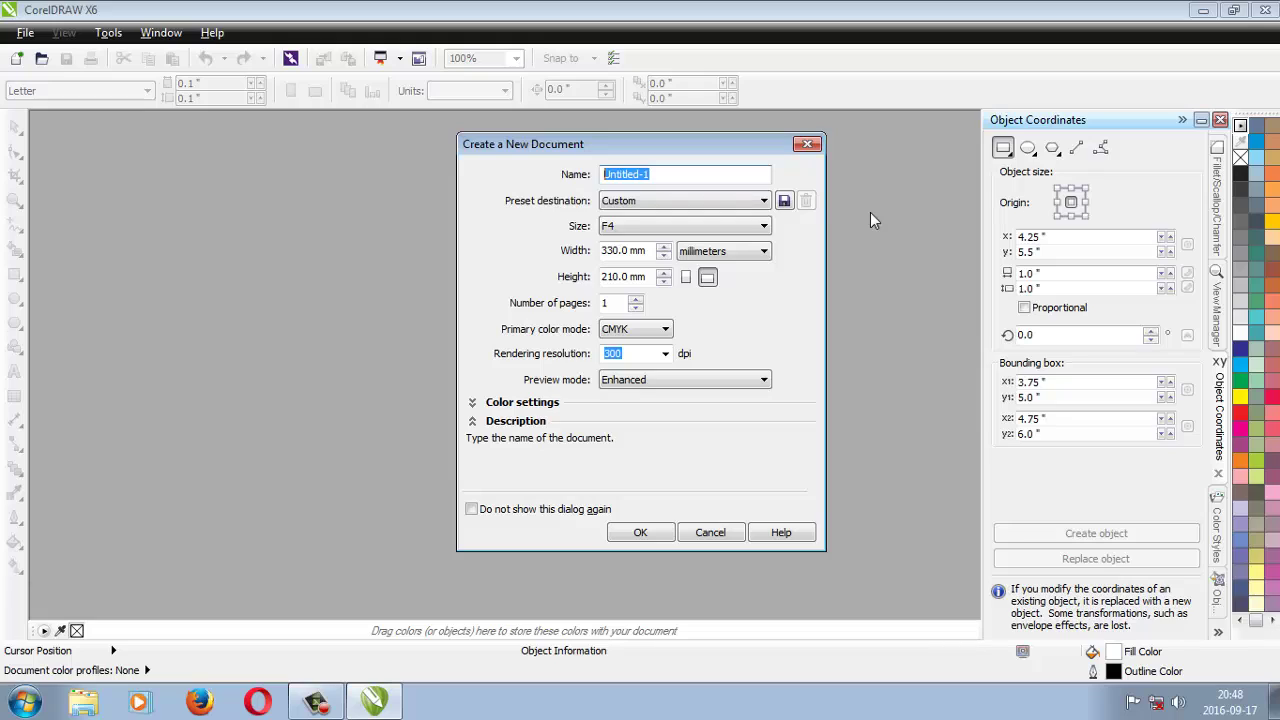
{"action": "type", "text": "B"}
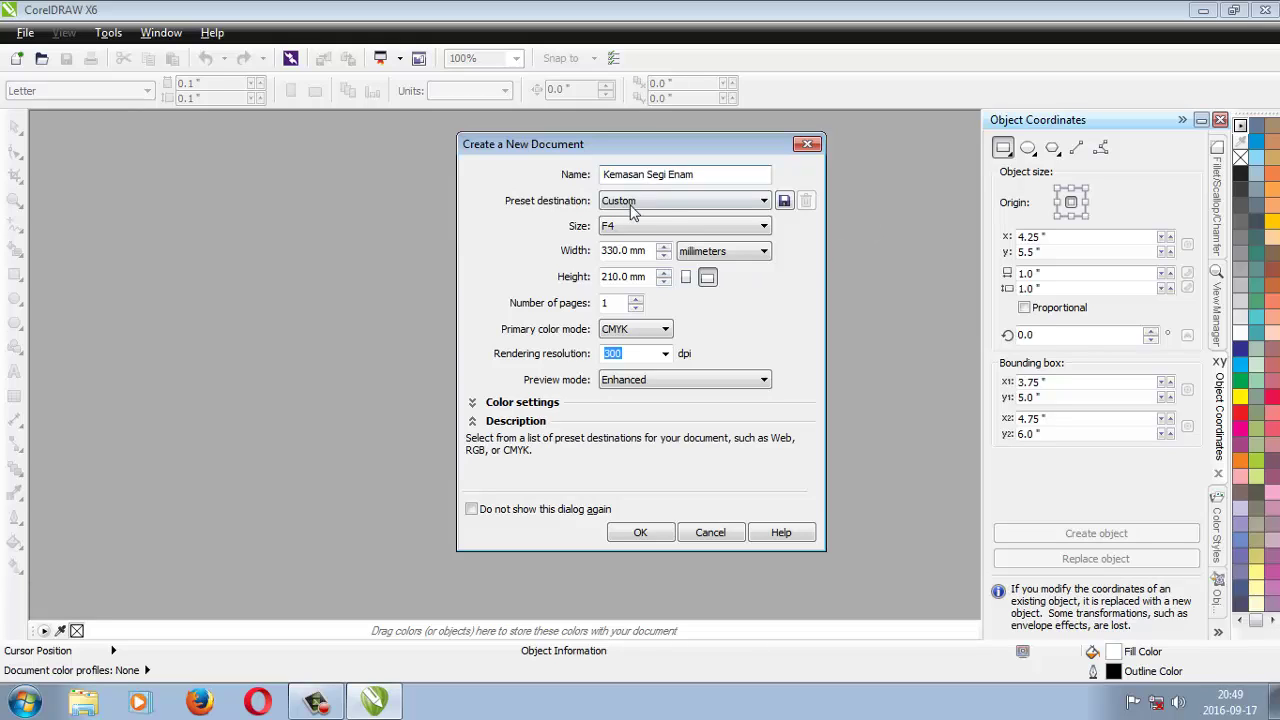
{"action": "left_click", "coordinate": [650, 234]}
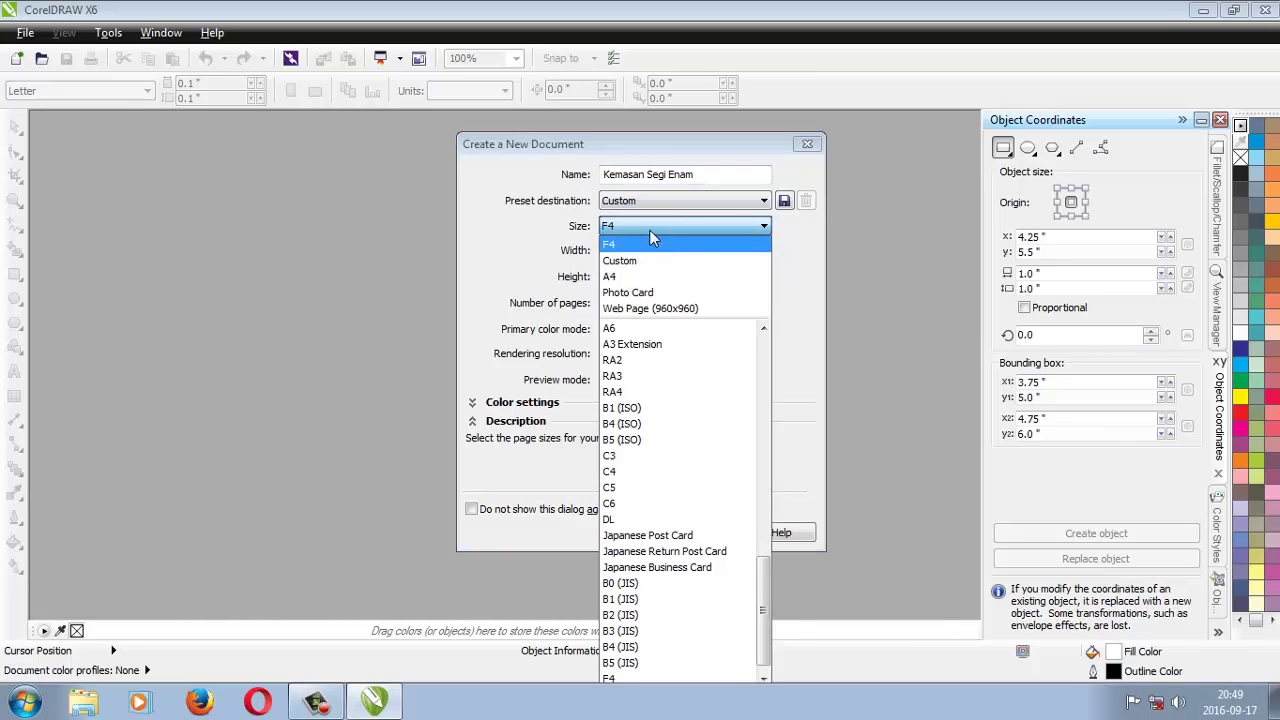
{"action": "left_click", "coordinate": [722, 228]}
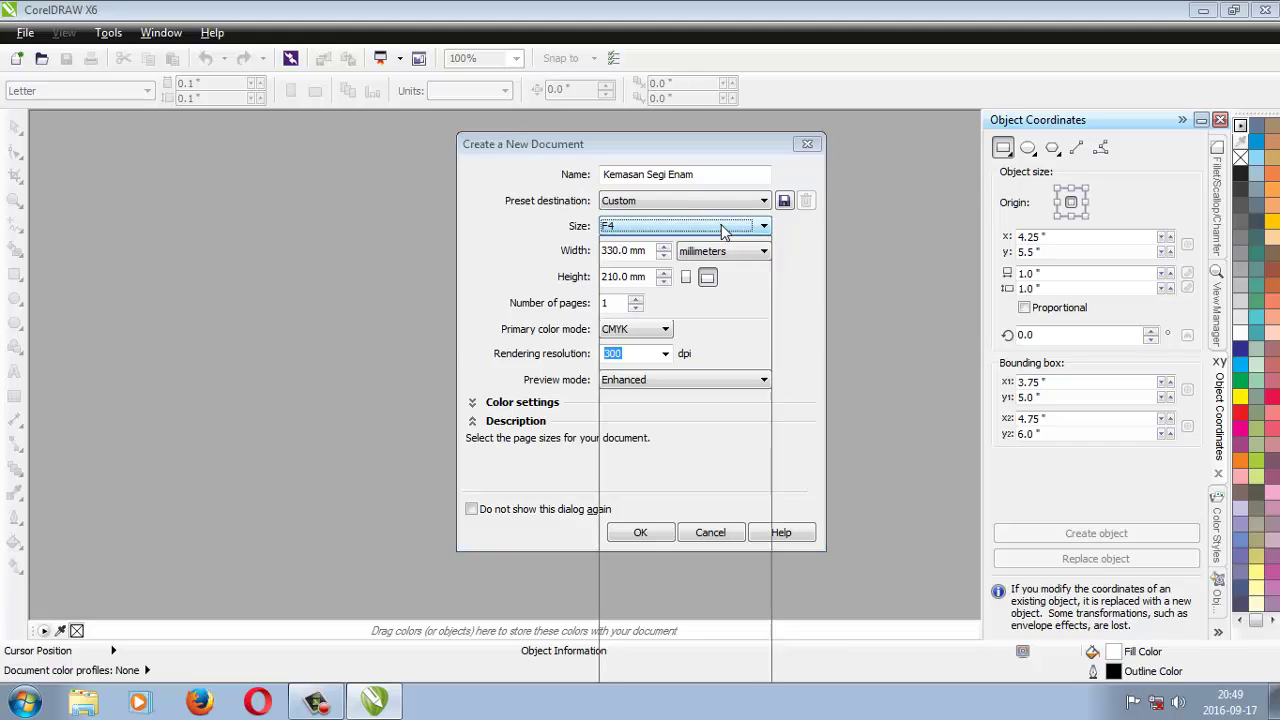
{"action": "left_click", "coordinate": [722, 228]}
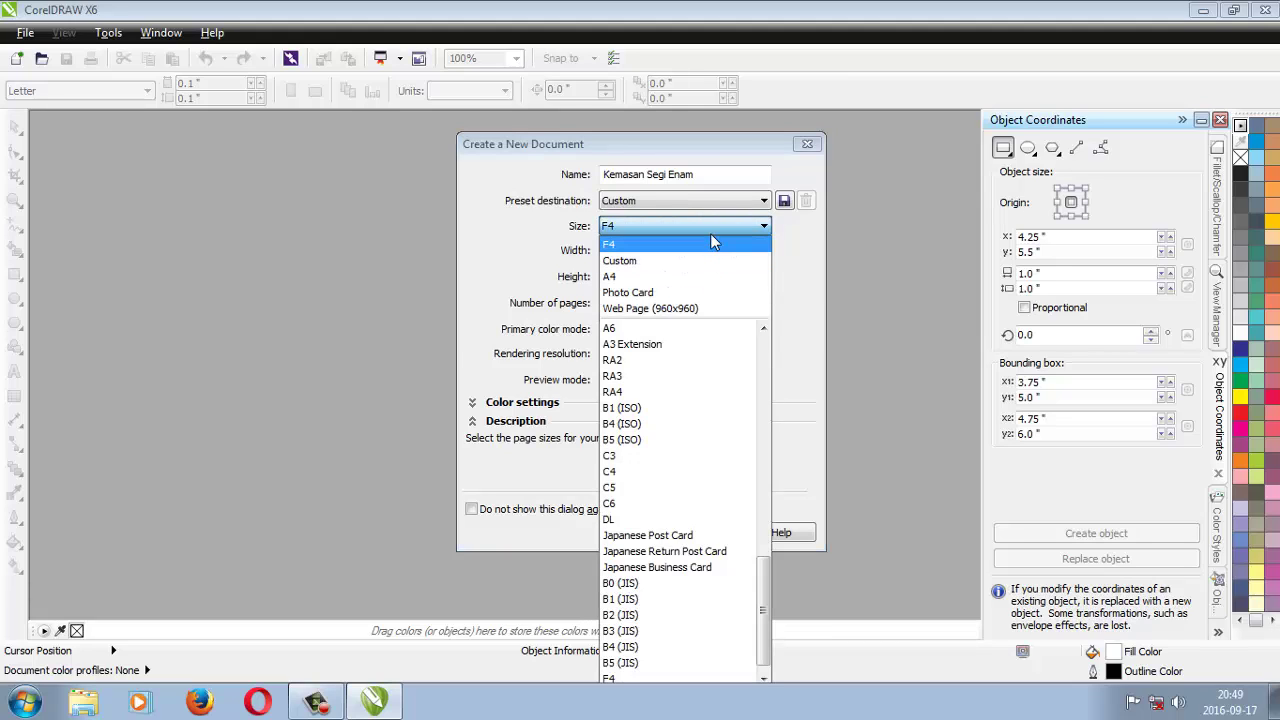
{"action": "left_click", "coordinate": [712, 246]}
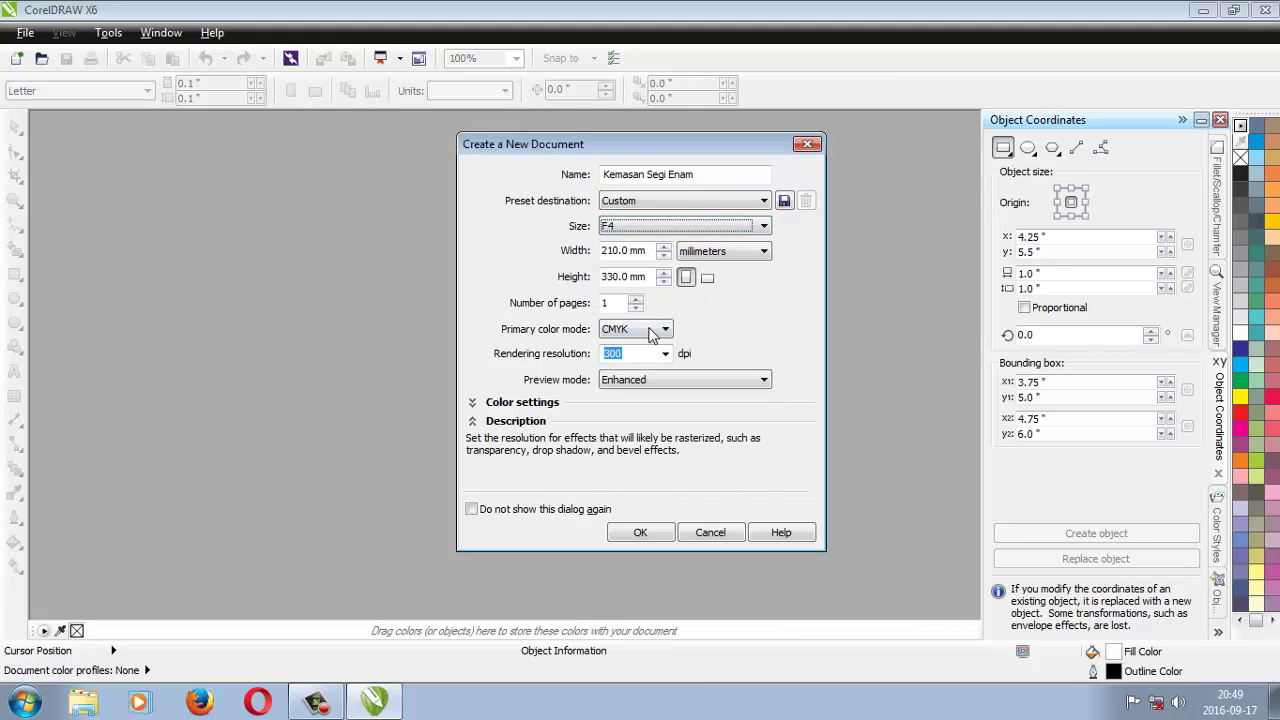
{"action": "left_click", "coordinate": [708, 279]}
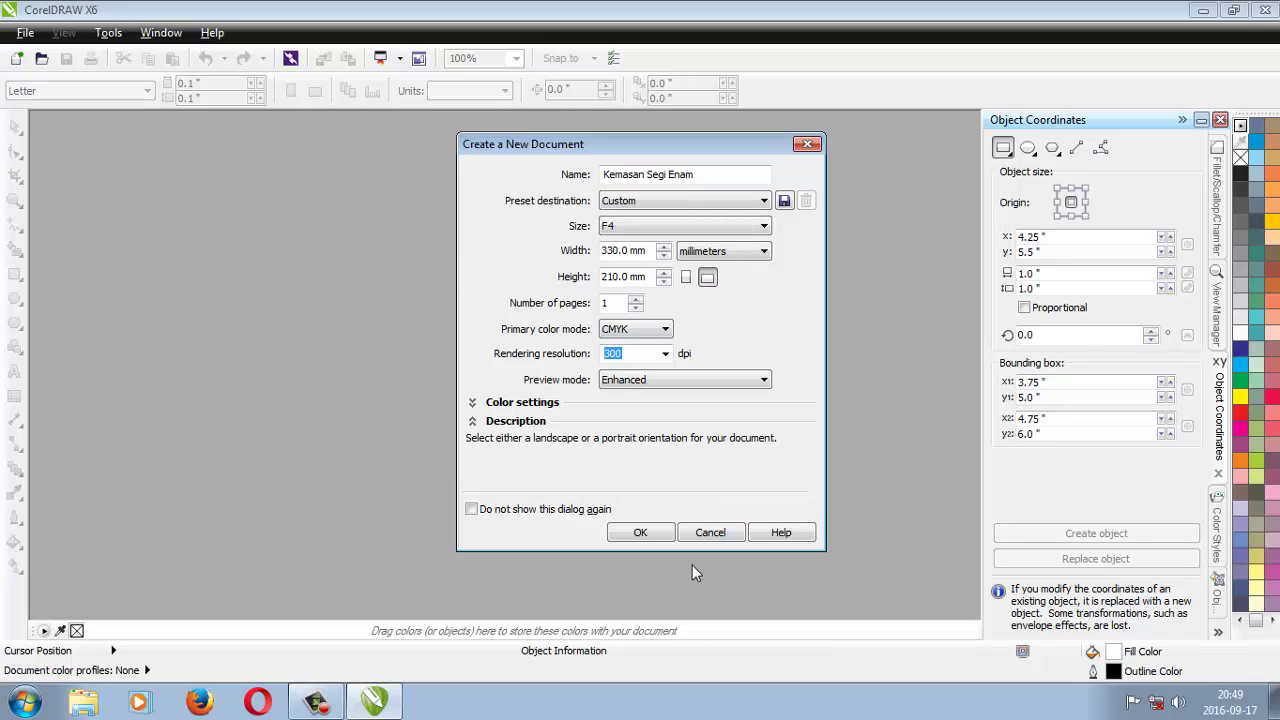
{"action": "left_click", "coordinate": [641, 534]}
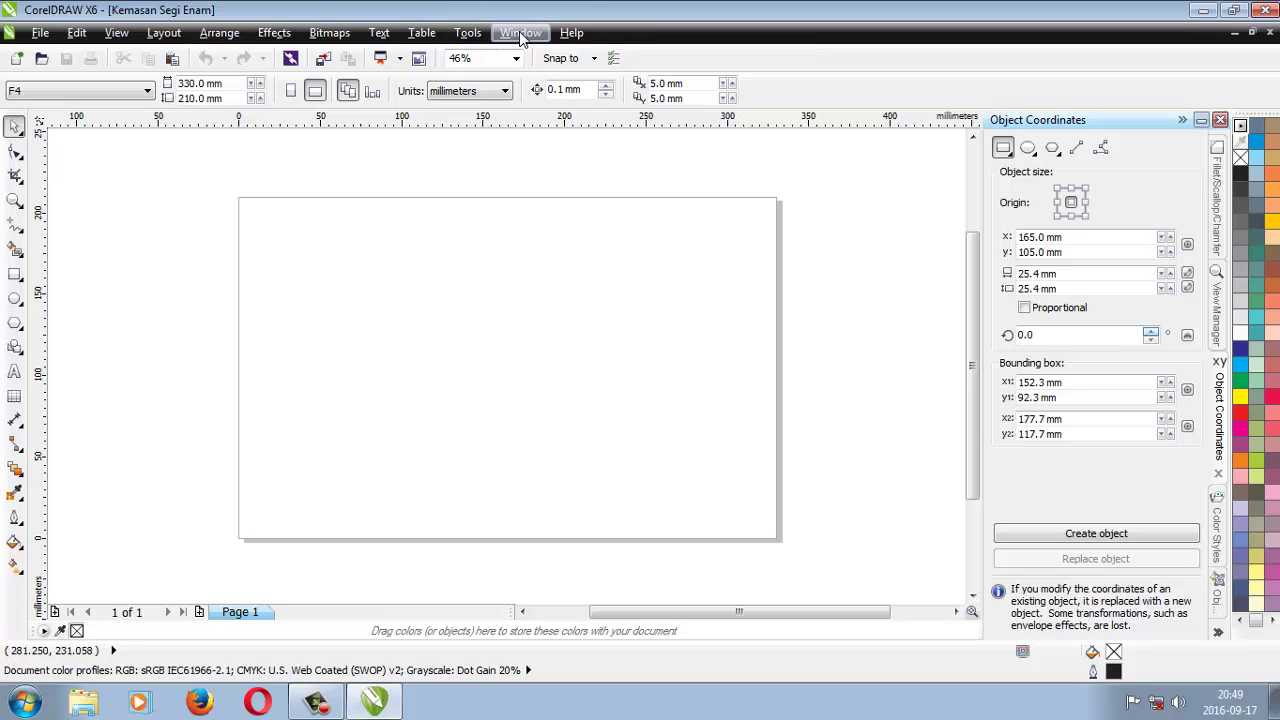
{"action": "left_click", "coordinate": [478, 38]}
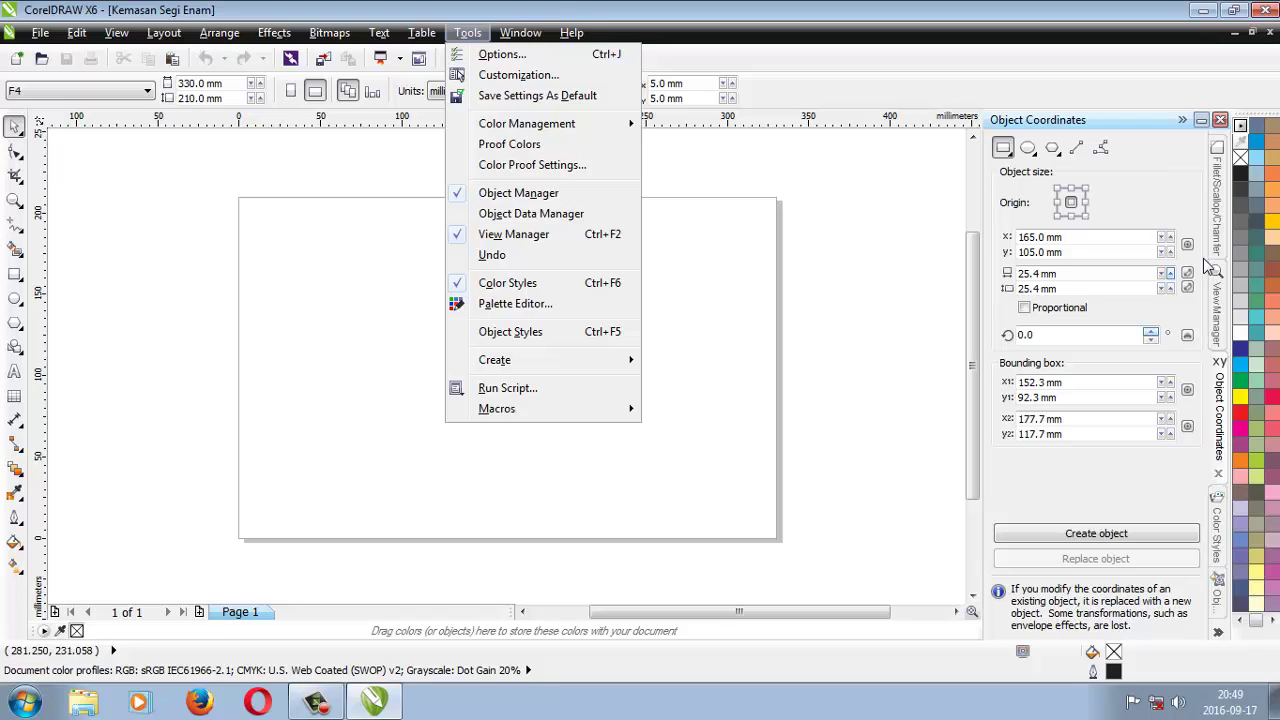
{"action": "left_click", "coordinate": [826, 437]}
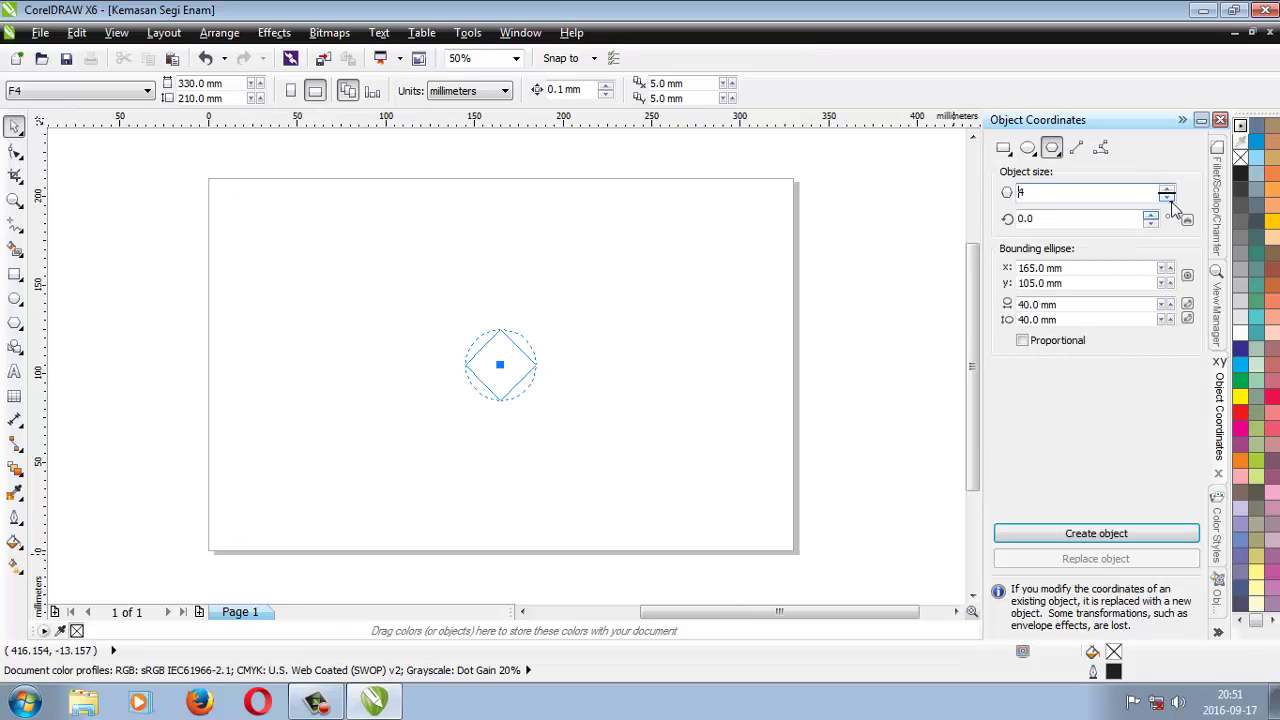
Create a six-sided polygon by object coordinates with a 40 mm wide bounding ellipse and proportional sizing enabled.
{"action": "type", "text": "3"}
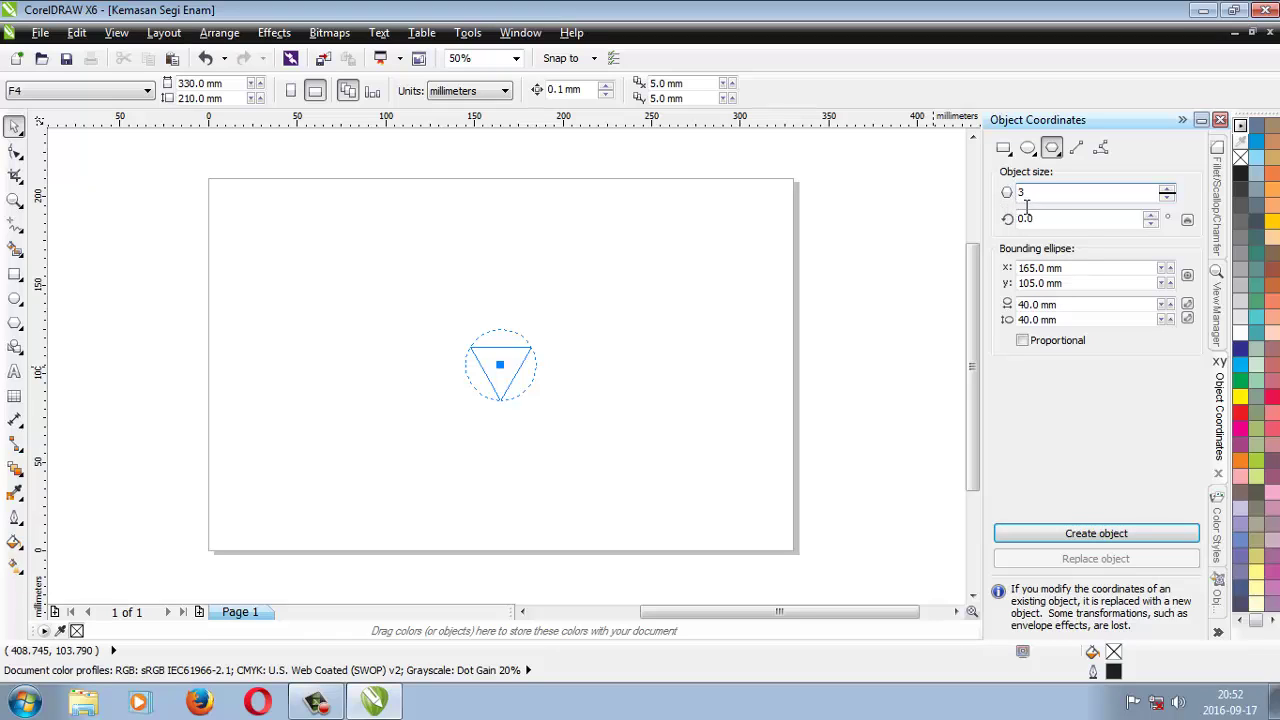
{"action": "left_click", "coordinate": [1167, 188]}
{"action": "left_click", "coordinate": [1167, 188]}
{"action": "left_click", "coordinate": [1167, 188]}
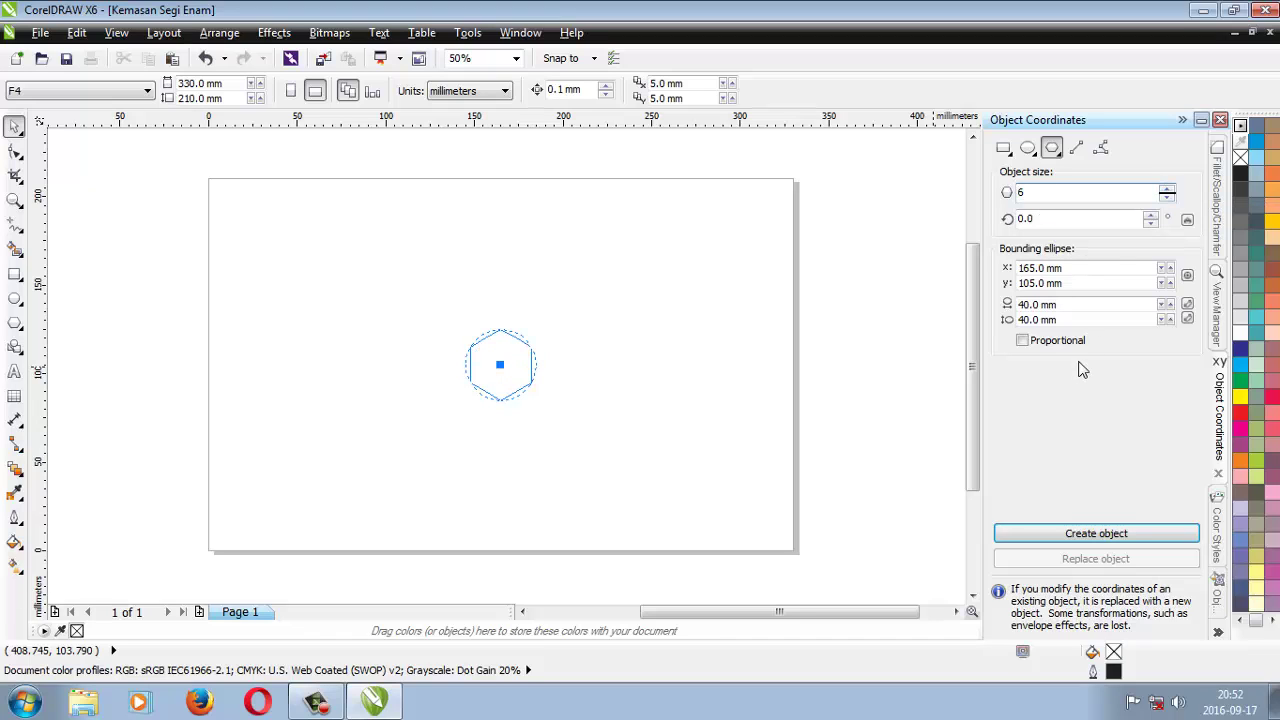
{"action": "left_click_drag", "start_coordinate": [1044, 305], "coordinate": [988, 317]}
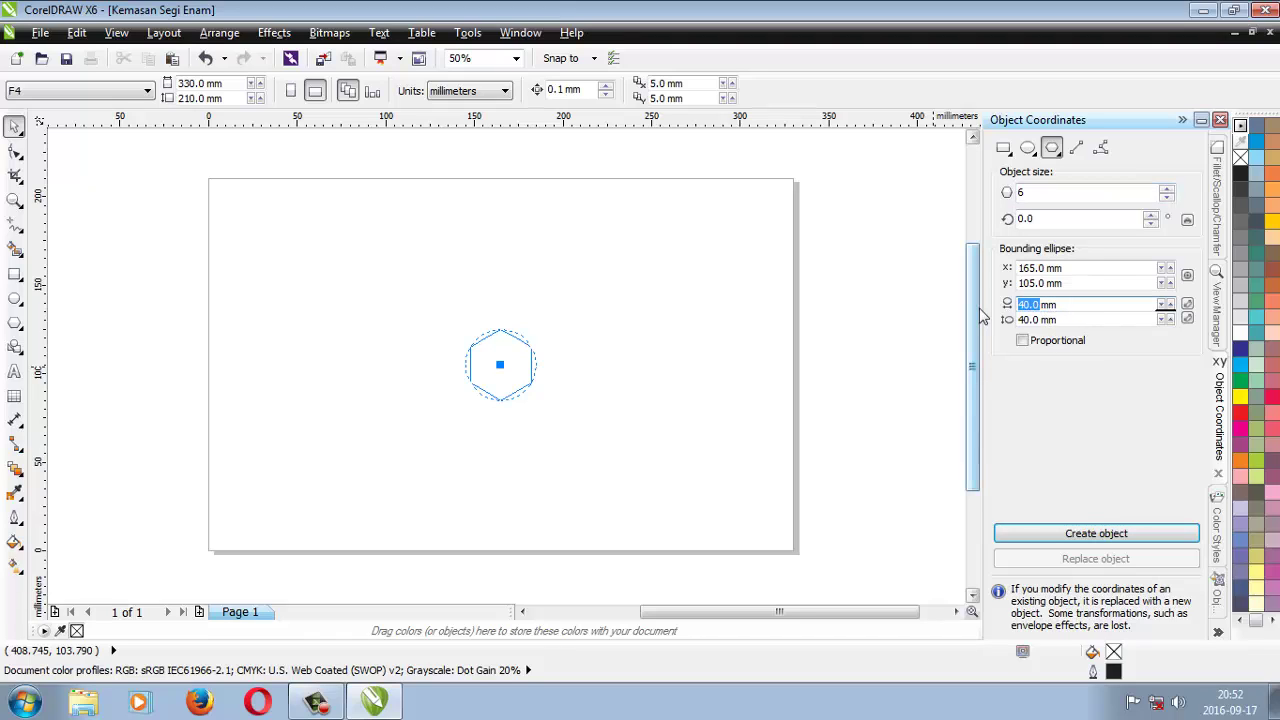
{"action": "type", "text": "40"}
{"action": "left_click", "coordinate": [1022, 341]}
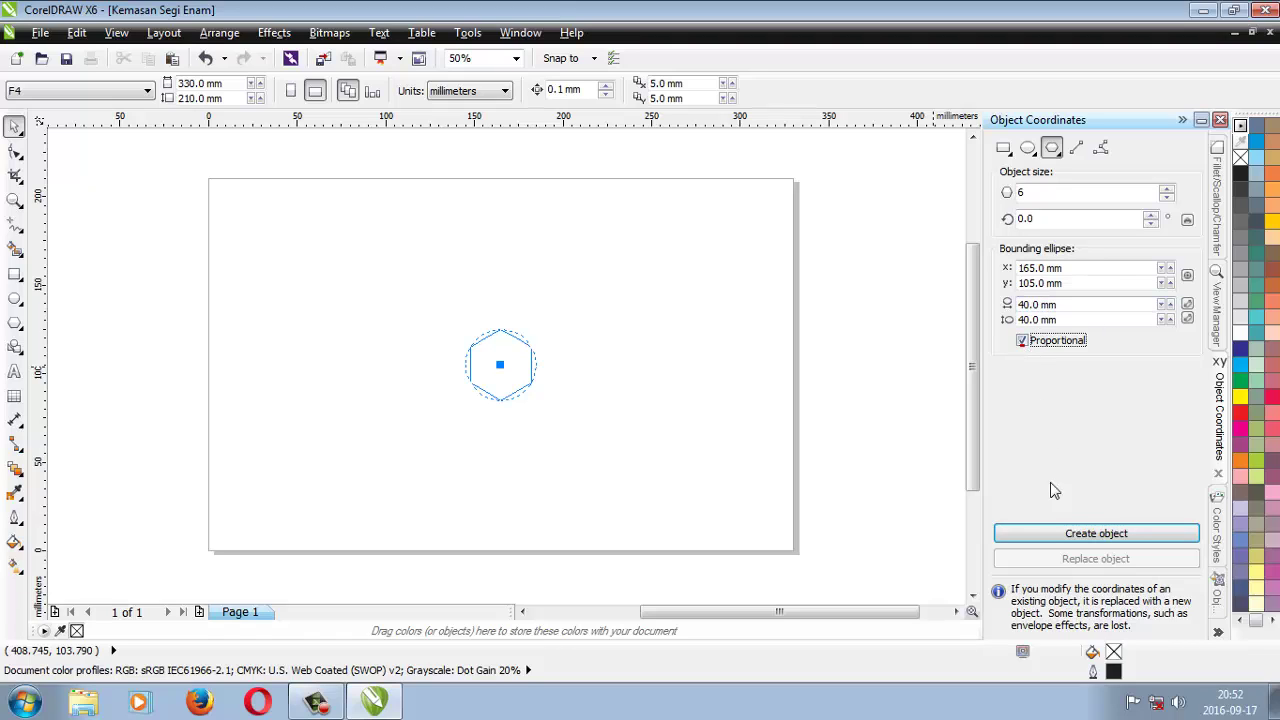
{"action": "left_click", "coordinate": [1055, 535]}
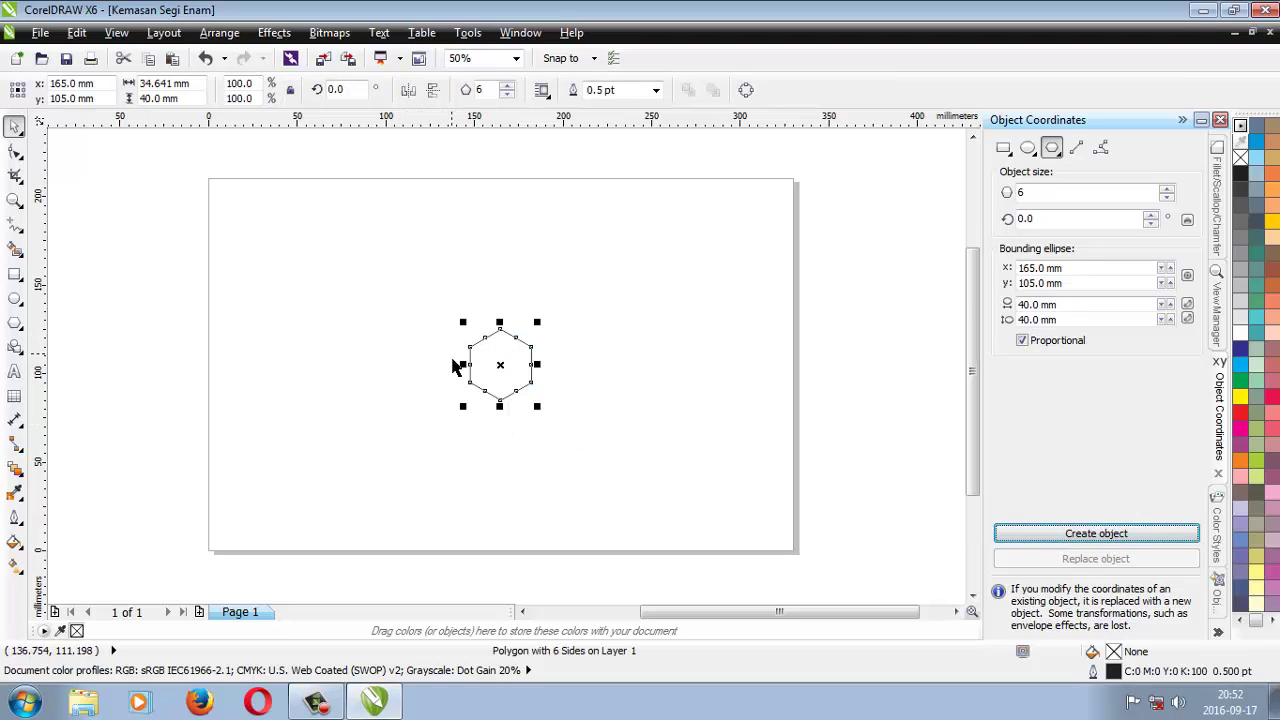
Rotate the hexagon to 330 degrees so its upper and lower edges lie horizontal.
{"action": "scroll", "coordinate": [457, 363], "scroll_direction": "up", "scroll_amount": 2}
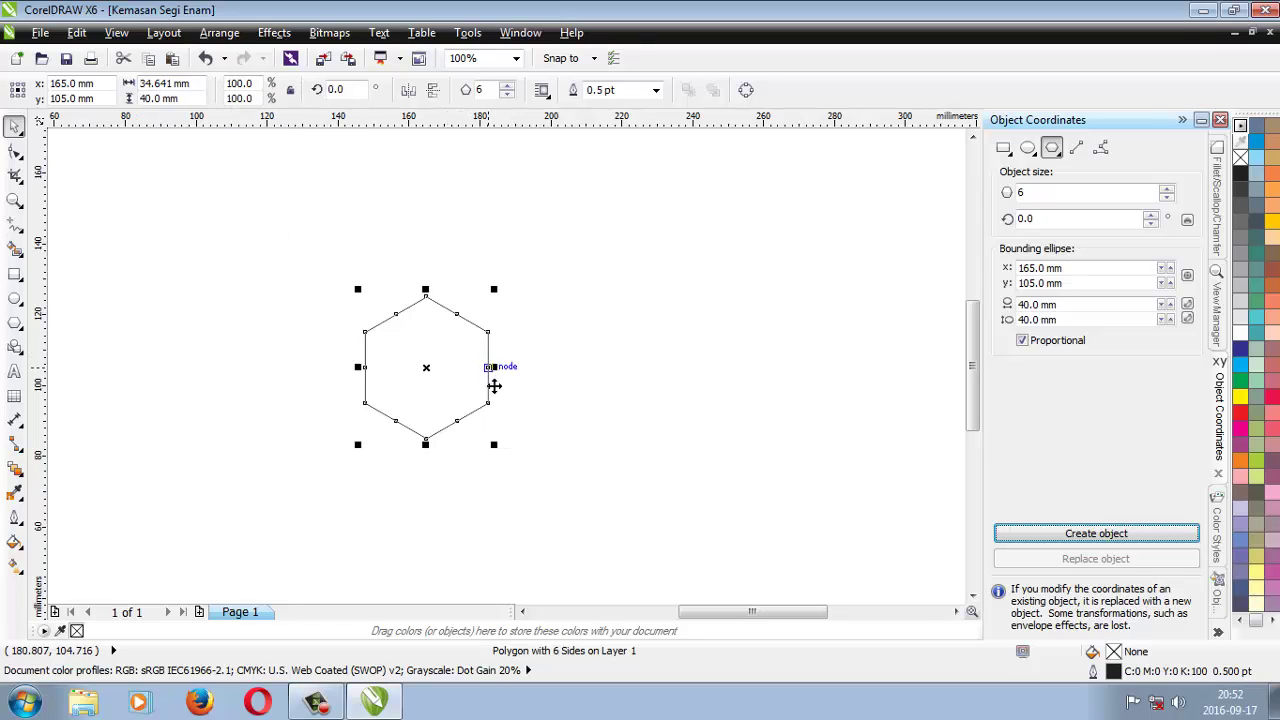
{"action": "left_click", "coordinate": [434, 382]}
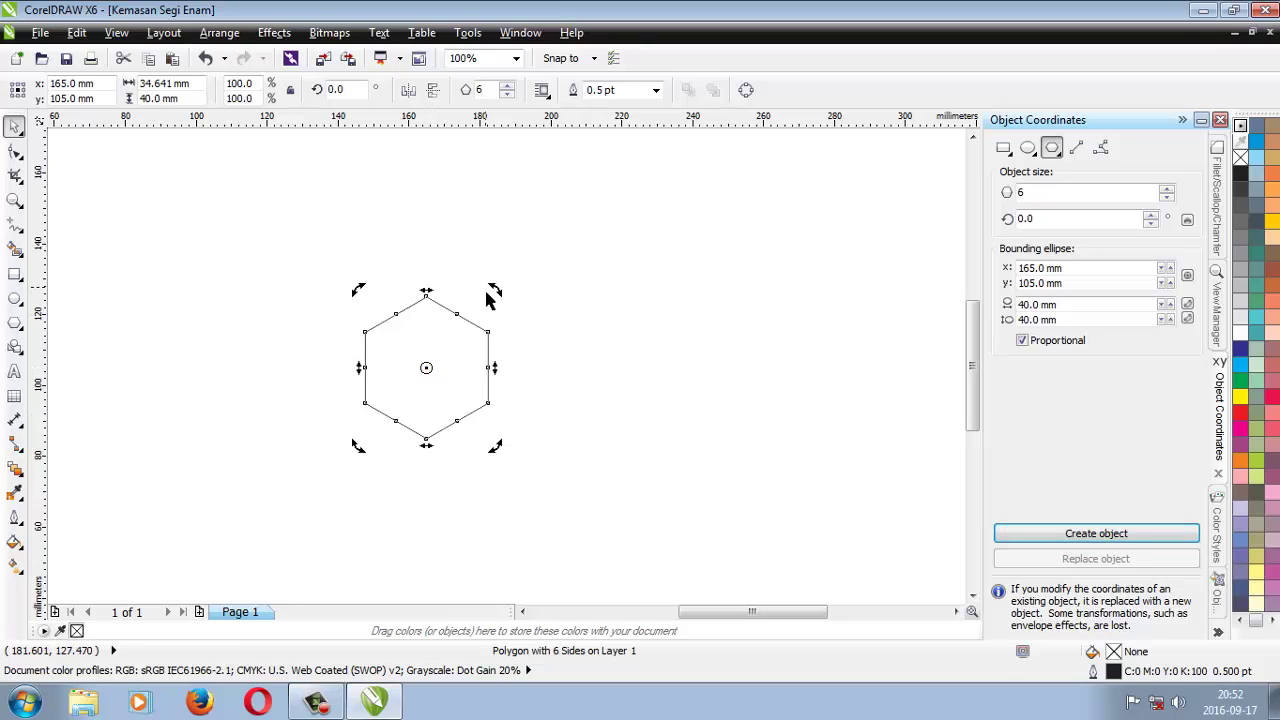
{"action": "left_click_drag", "start_coordinate": [493, 293], "coordinate": [580, 337]}
{"action": "left_click", "coordinate": [639, 343]}
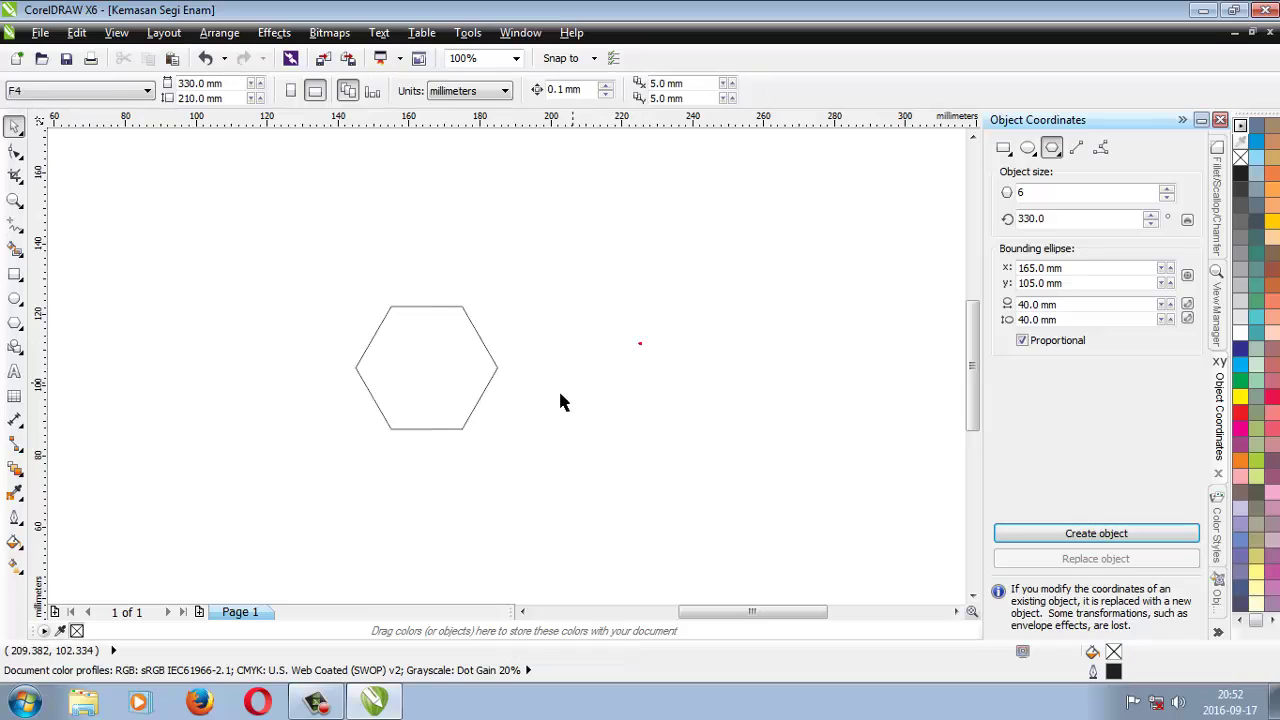
Place vertical guidelines through both ends of the hexagon's lower edge, at about 154.9 mm and 175 mm.
{"action": "left_click", "coordinate": [457, 377]}
{"action": "scroll", "coordinate": [426, 431], "scroll_direction": "up", "scroll_amount": 1}
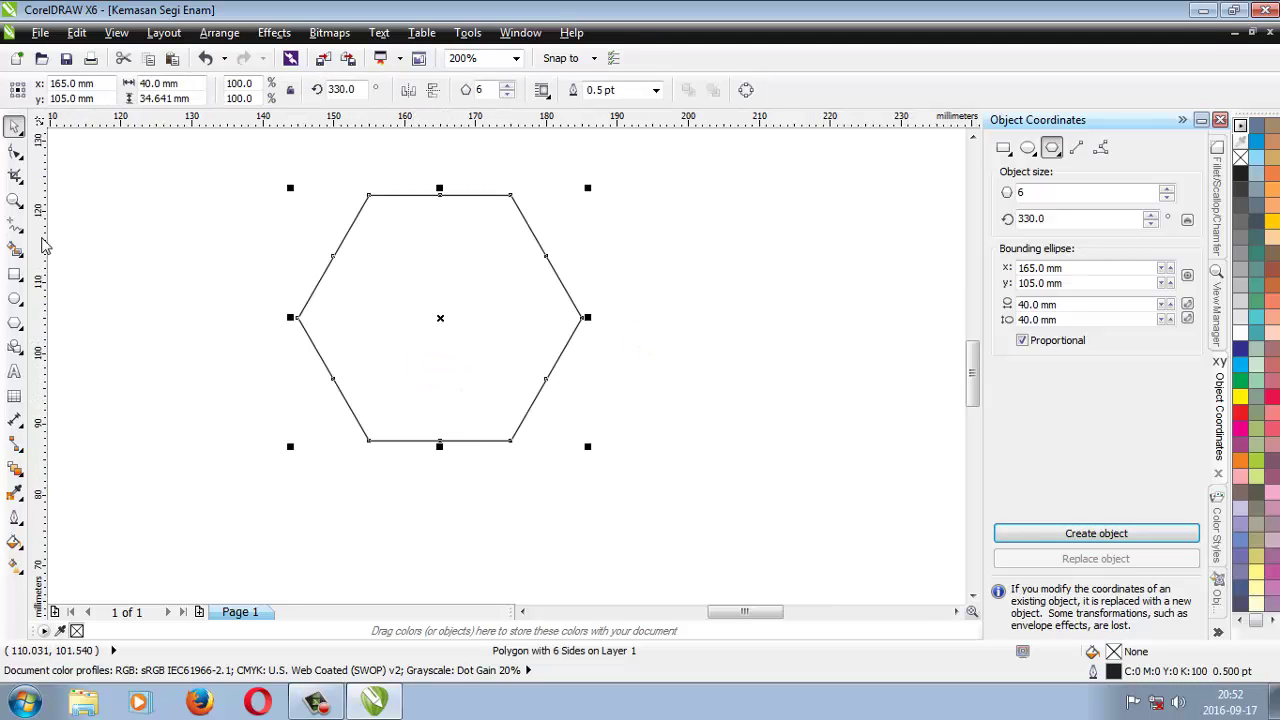
{"action": "left_click_drag", "start_coordinate": [44, 244], "coordinate": [369, 267]}
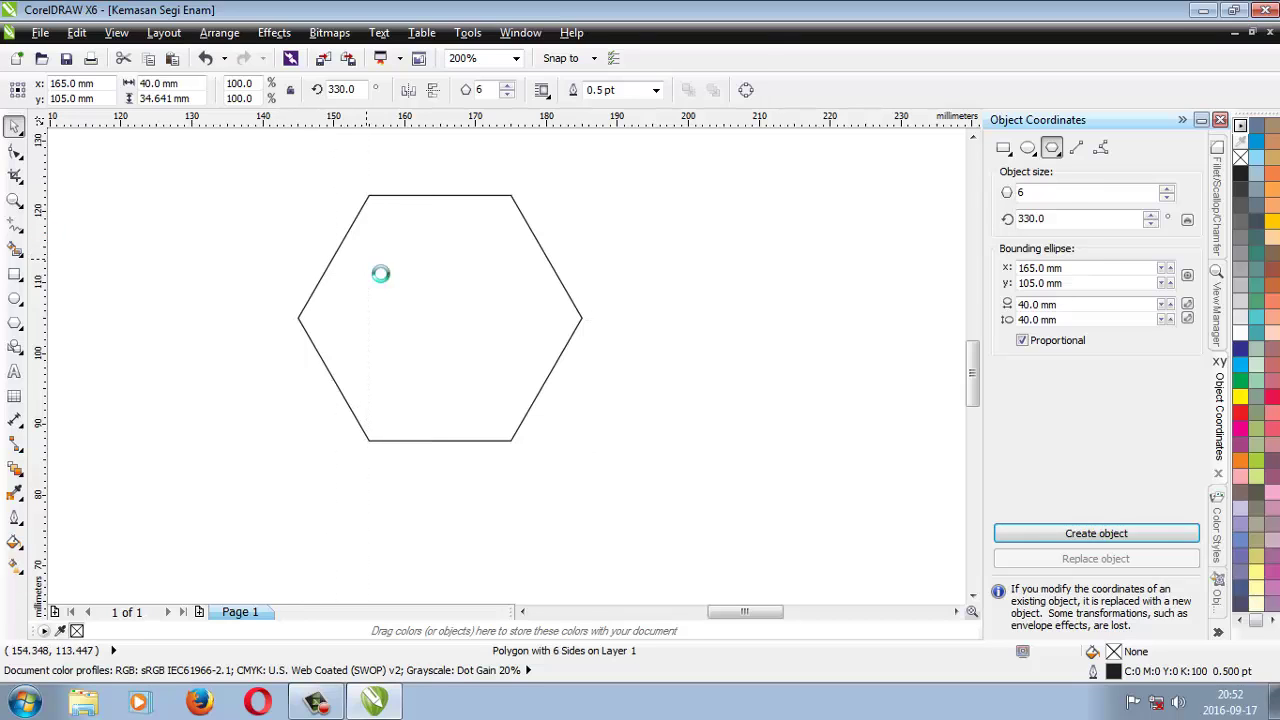
{"action": "scroll", "coordinate": [365, 268], "scroll_direction": "up", "scroll_amount": 1}
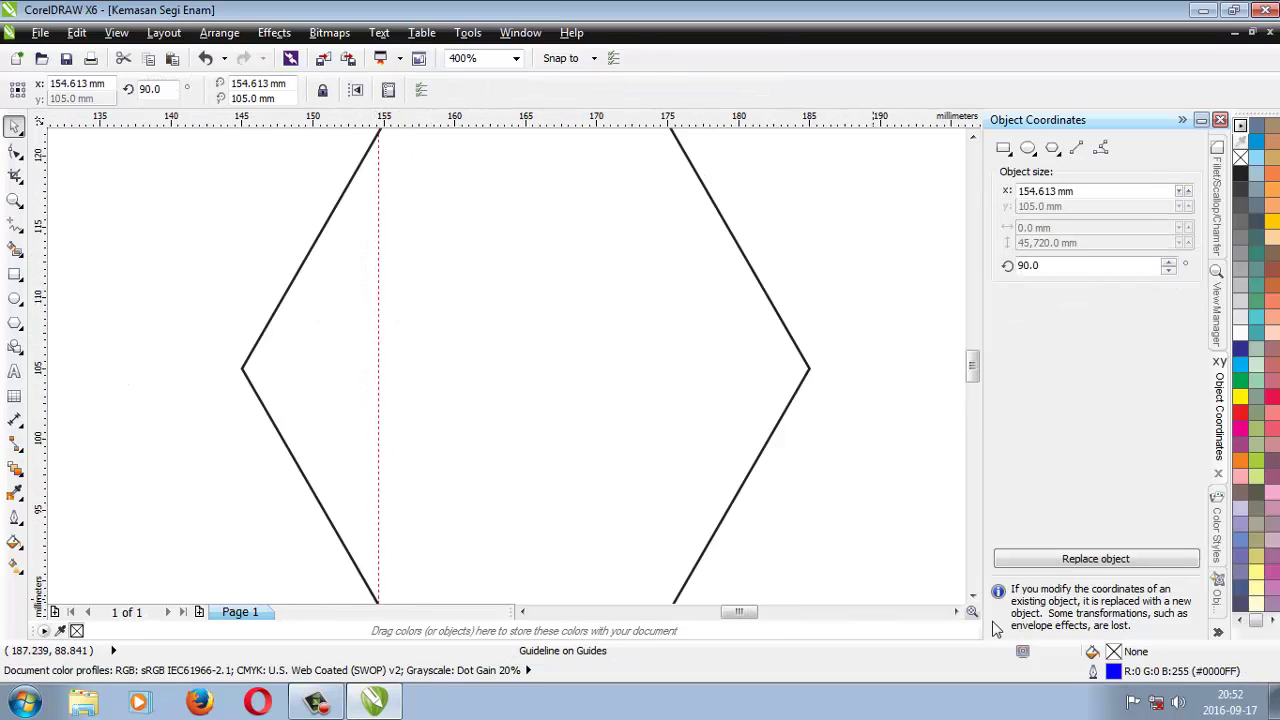
{"action": "left_click", "coordinate": [972, 597]}
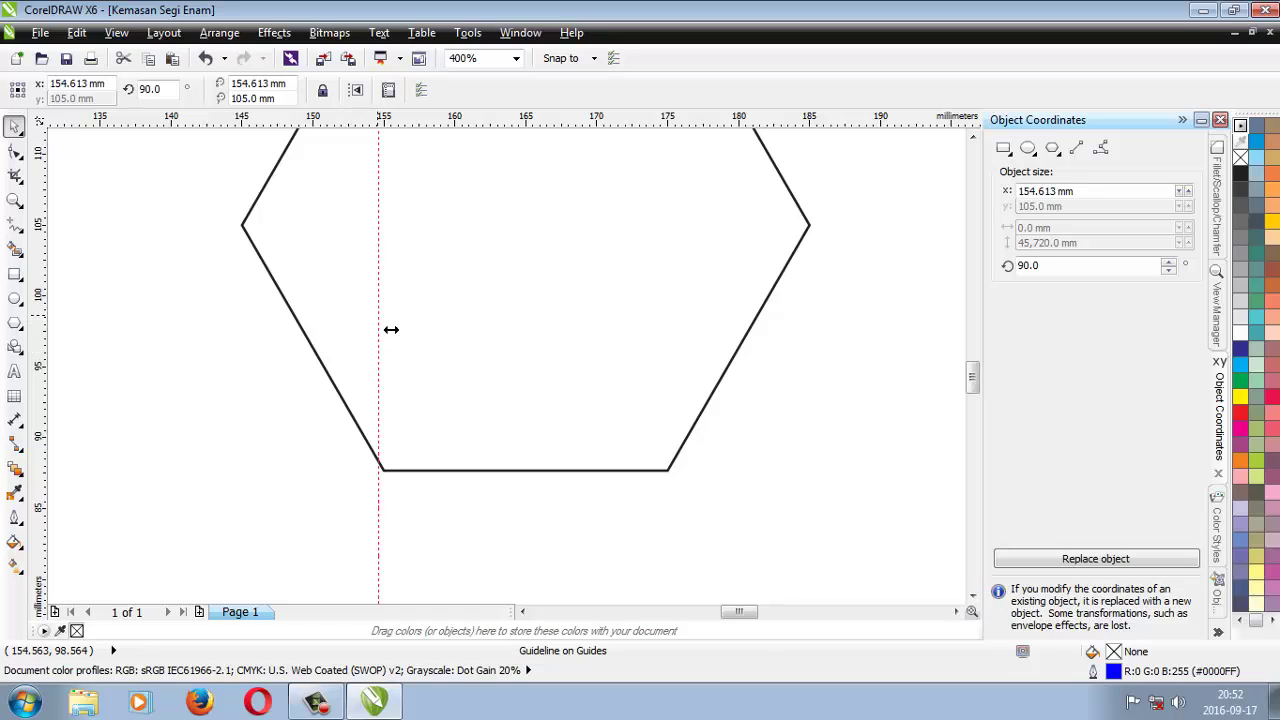
{"action": "left_click_drag", "start_coordinate": [391, 328], "coordinate": [396, 328]}
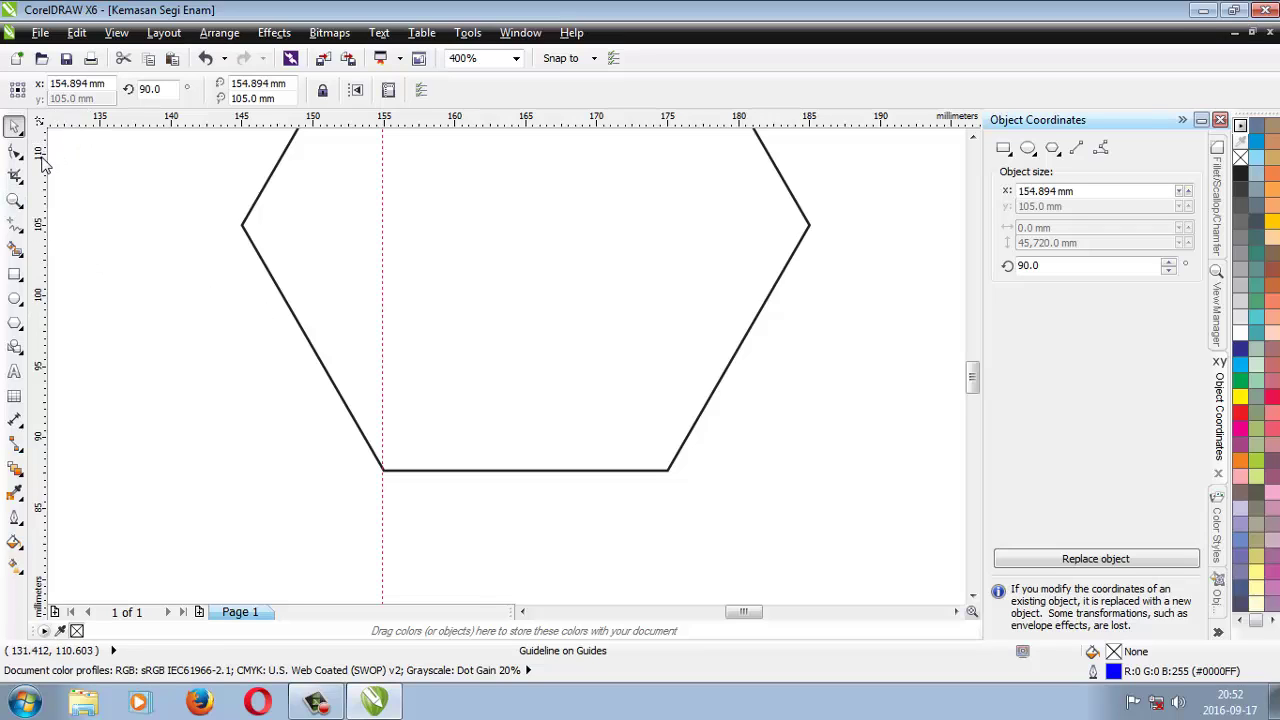
{"action": "left_click_drag", "start_coordinate": [44, 165], "coordinate": [670, 228]}
Draw a rectangle about 20 mm wide and 40 mm high between the guidelines, directly below the hexagon's lower edge.
{"action": "scroll", "coordinate": [326, 251], "scroll_direction": "down", "scroll_amount": 3}
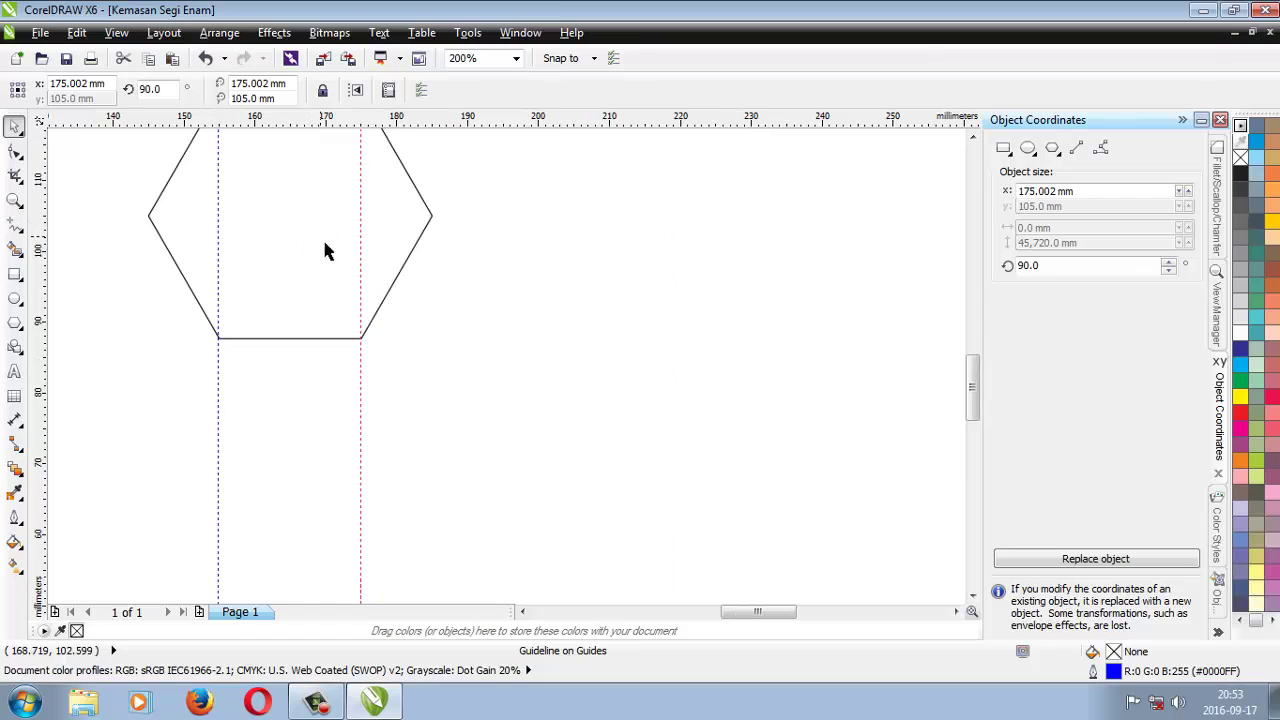
{"action": "left_click", "coordinate": [15, 274]}
{"action": "left_click_drag", "start_coordinate": [331, 314], "coordinate": [402, 453]}
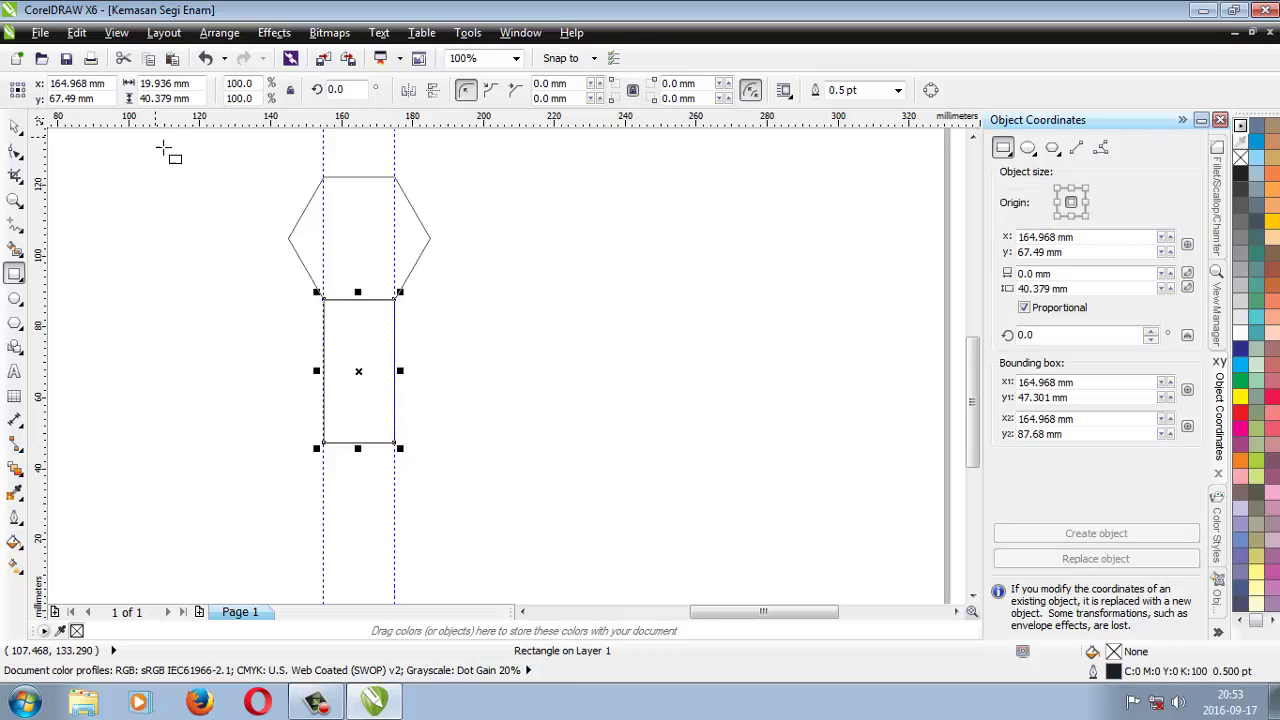
Set the side panel rectangle's width to 20 mm and nudge its upper edge onto the hexagon's lower edge.
{"action": "scroll", "coordinate": [343, 286], "scroll_direction": "up", "scroll_amount": 2}
{"action": "scroll", "coordinate": [381, 364], "scroll_direction": "up", "scroll_amount": 1}
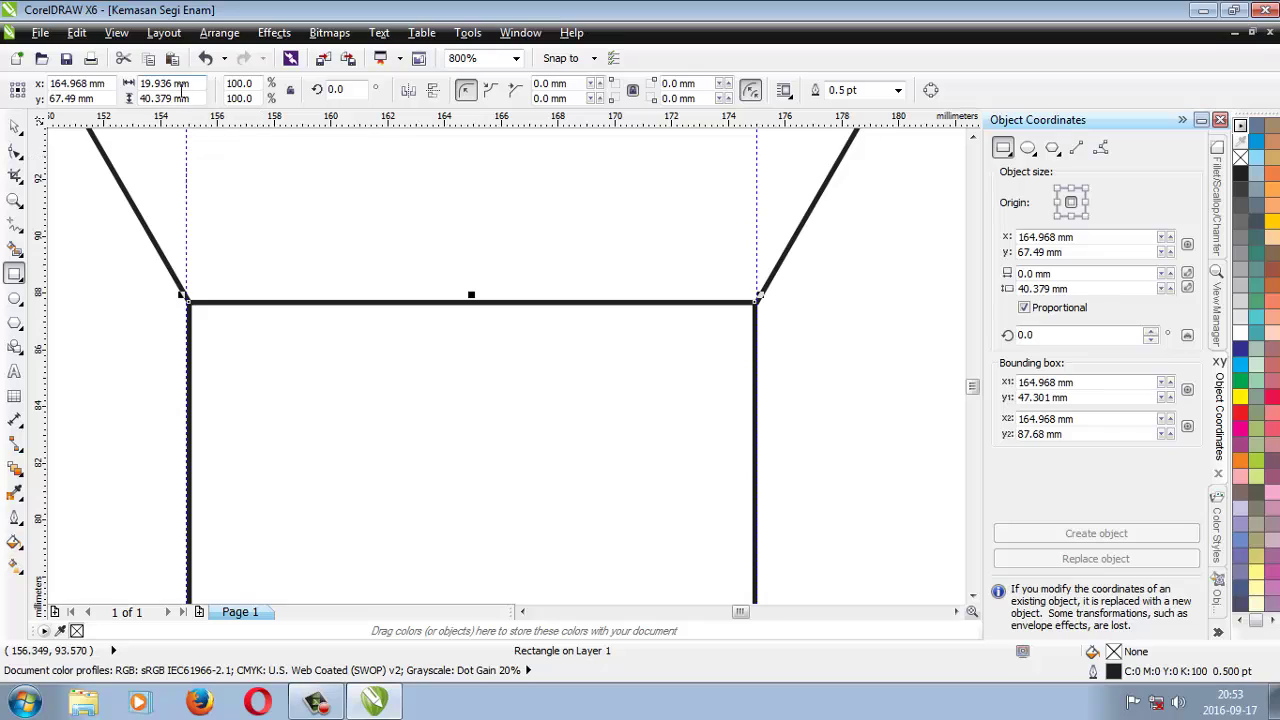
{"action": "left_click", "coordinate": [158, 83]}
{"action": "type", "text": "20"}
{"action": "key", "text": "Return"}
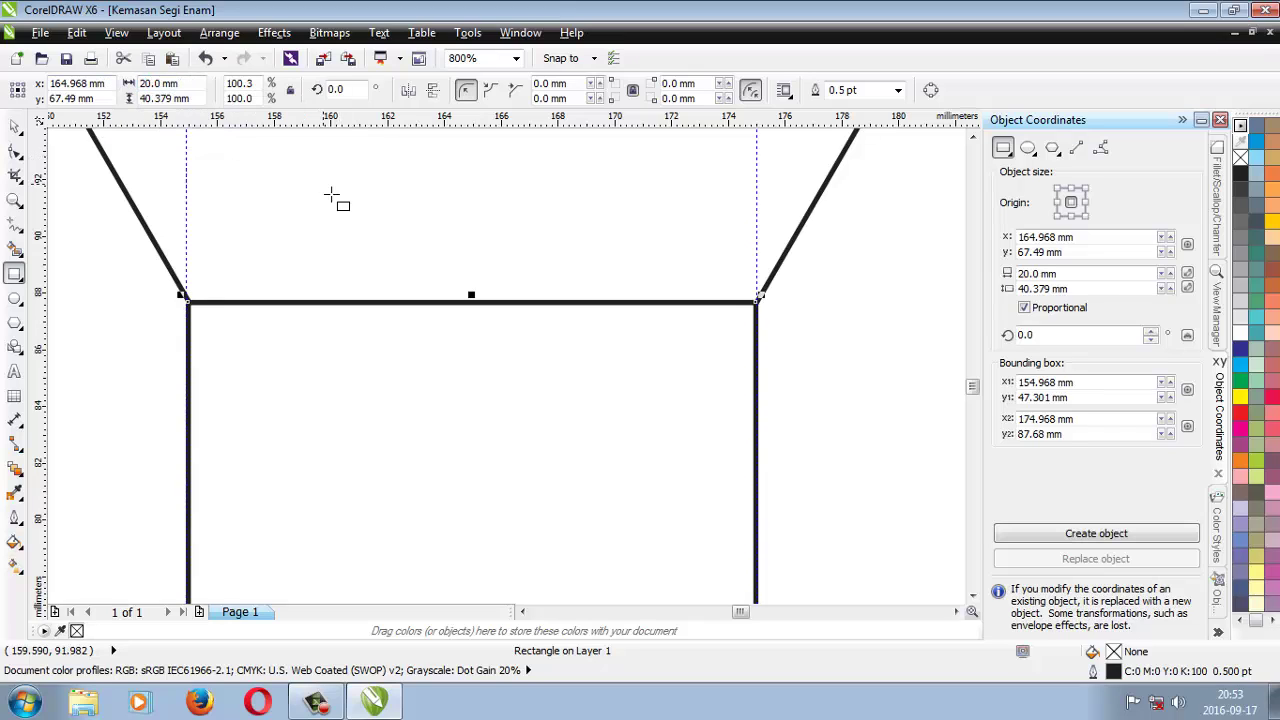
{"action": "key", "text": "Down"}
{"action": "key", "text": "Down"}
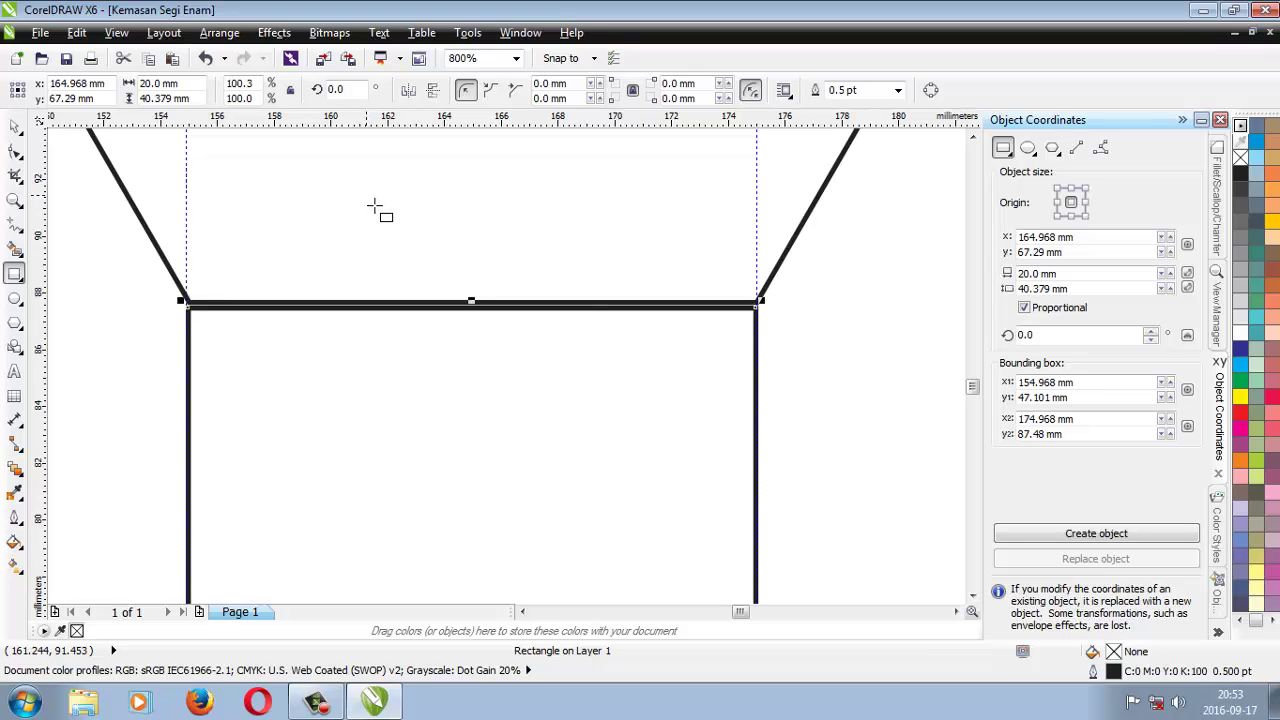
{"action": "key", "text": "Up"}
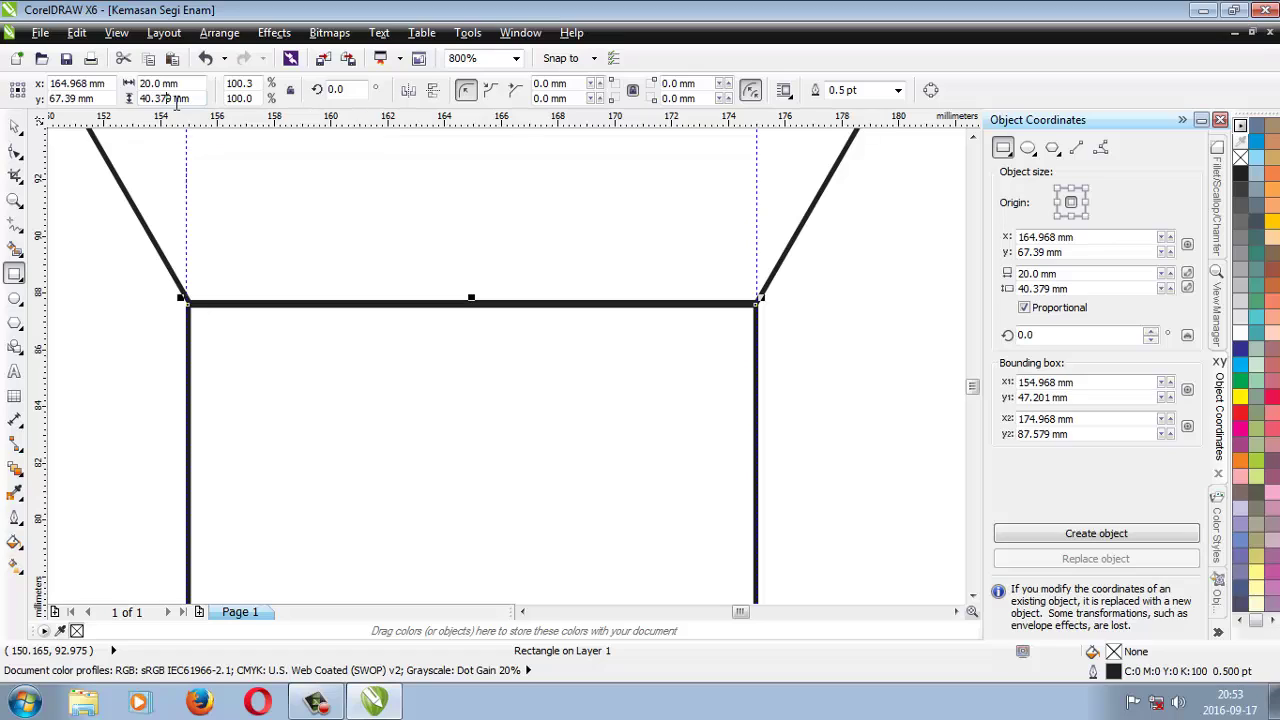
Set the side panel's height to 50 mm and move it down until its upper edge meets the hexagon's lower edge.
{"action": "double_click", "coordinate": [176, 101]}
{"action": "key", "text": "Return"}
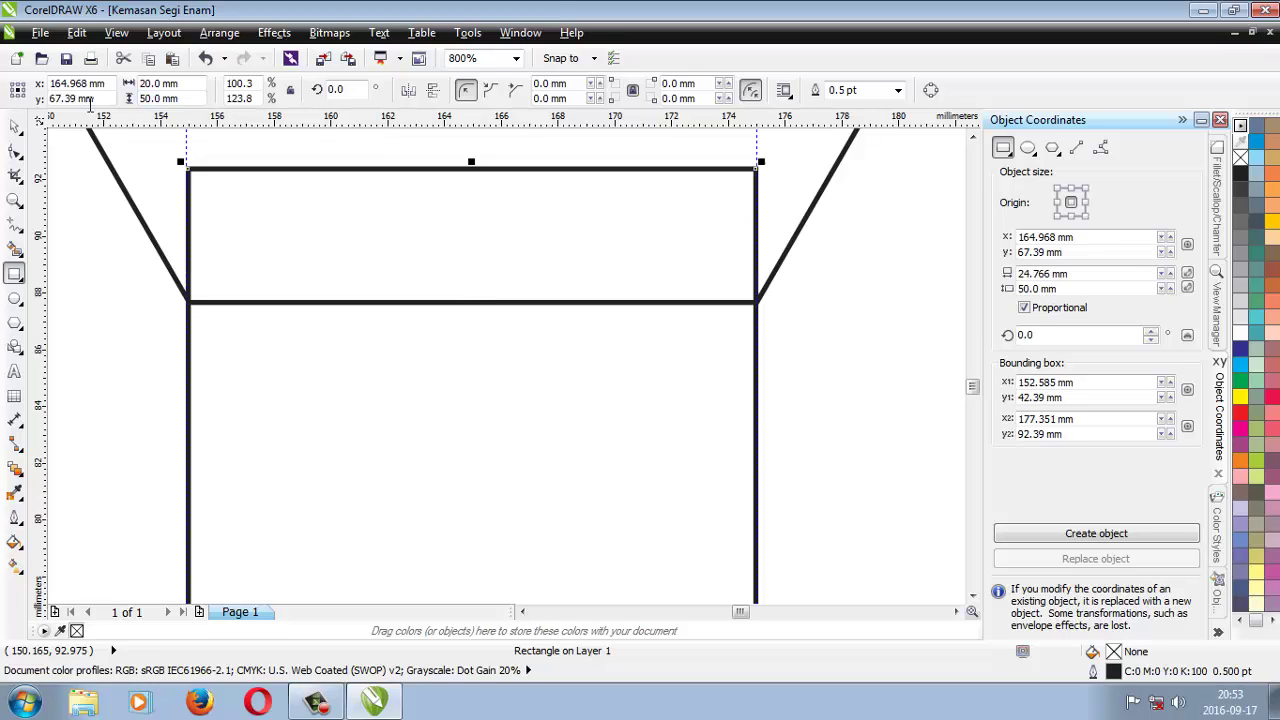
{"action": "scroll", "coordinate": [346, 211], "scroll_direction": "down", "scroll_amount": 3}
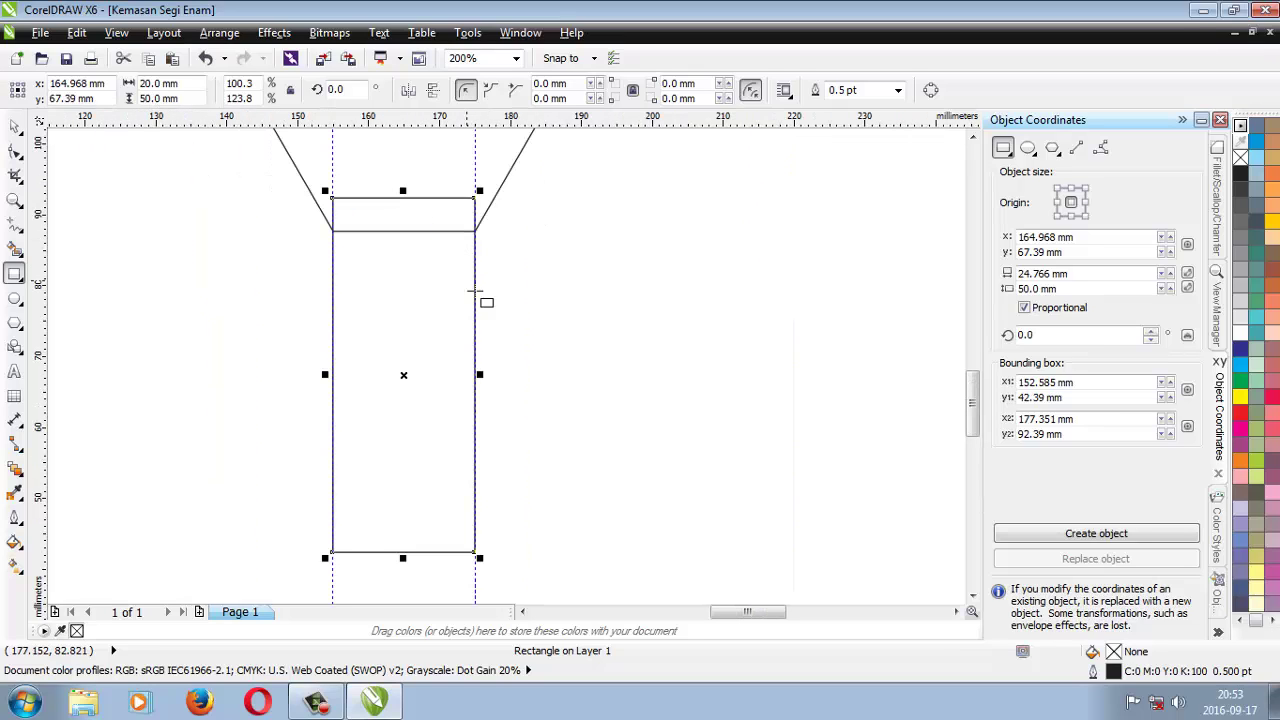
{"action": "left_click_drag", "start_coordinate": [420, 390], "coordinate": [423, 422]}
{"action": "scroll", "coordinate": [371, 257], "scroll_direction": "up", "scroll_amount": 3}
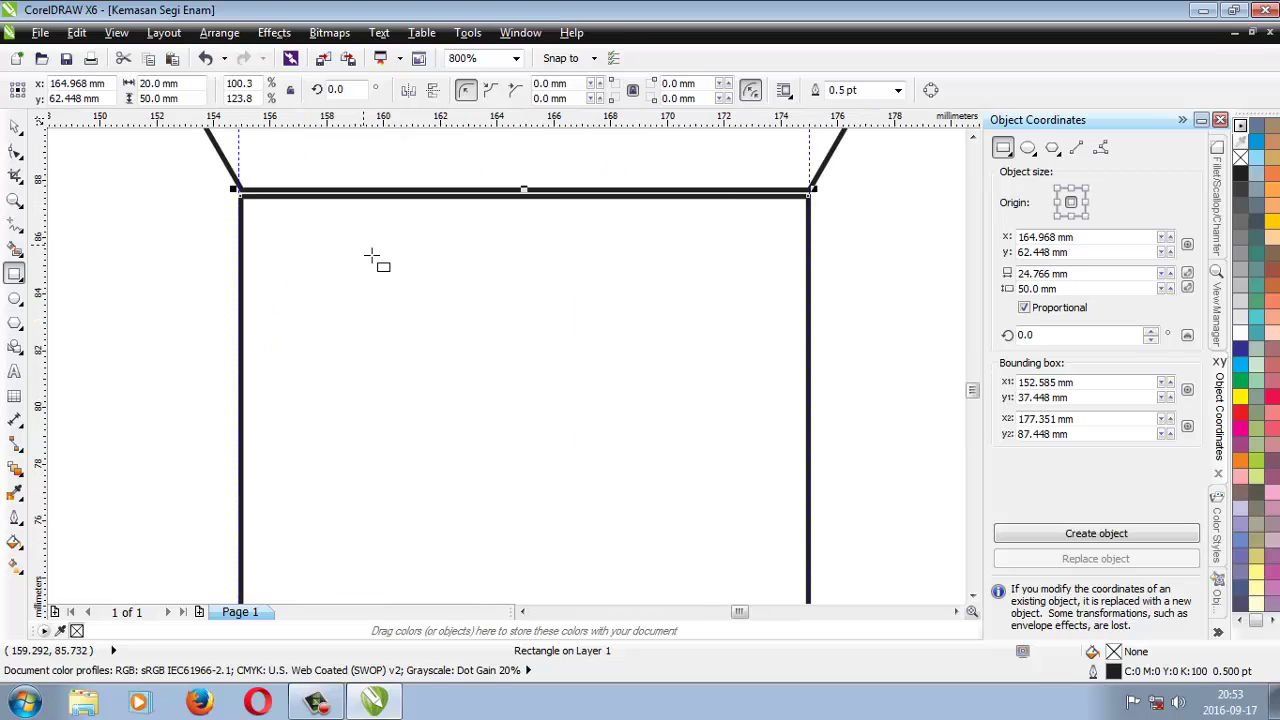
{"action": "key", "text": "Up"}
{"action": "key", "text": "Up"}
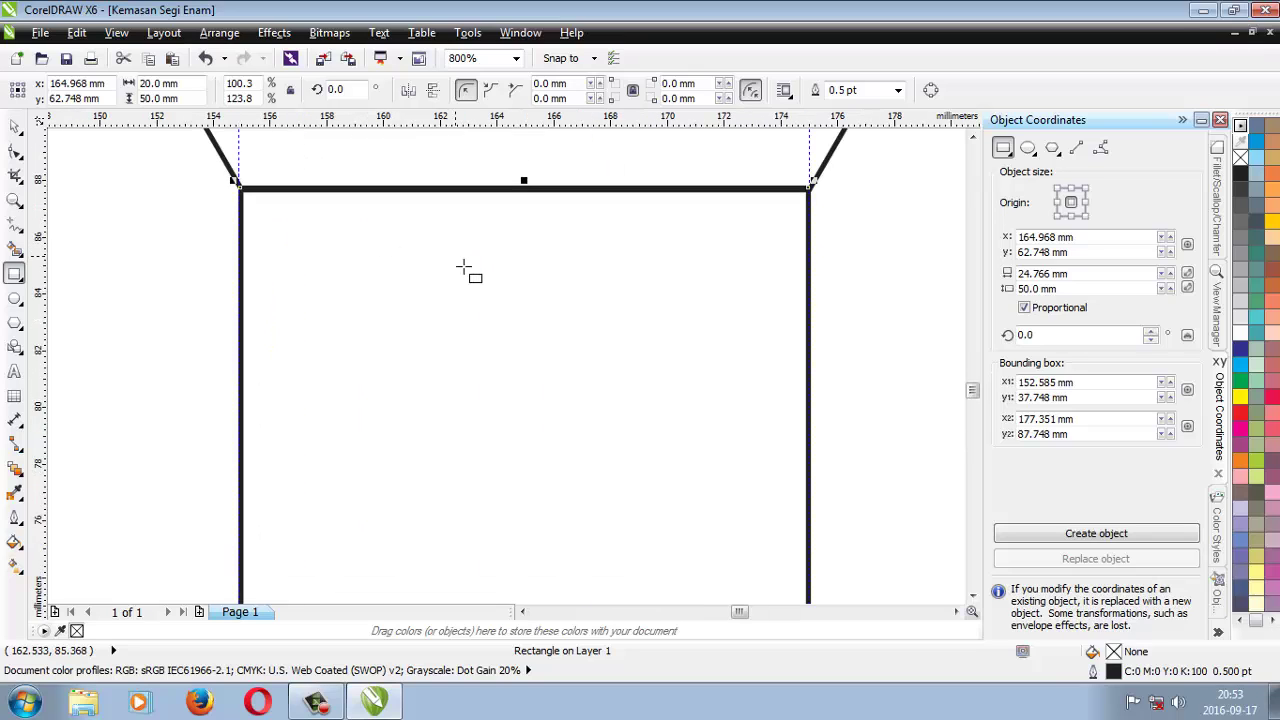
{"action": "scroll", "coordinate": [473, 271], "scroll_direction": "down", "scroll_amount": 3}
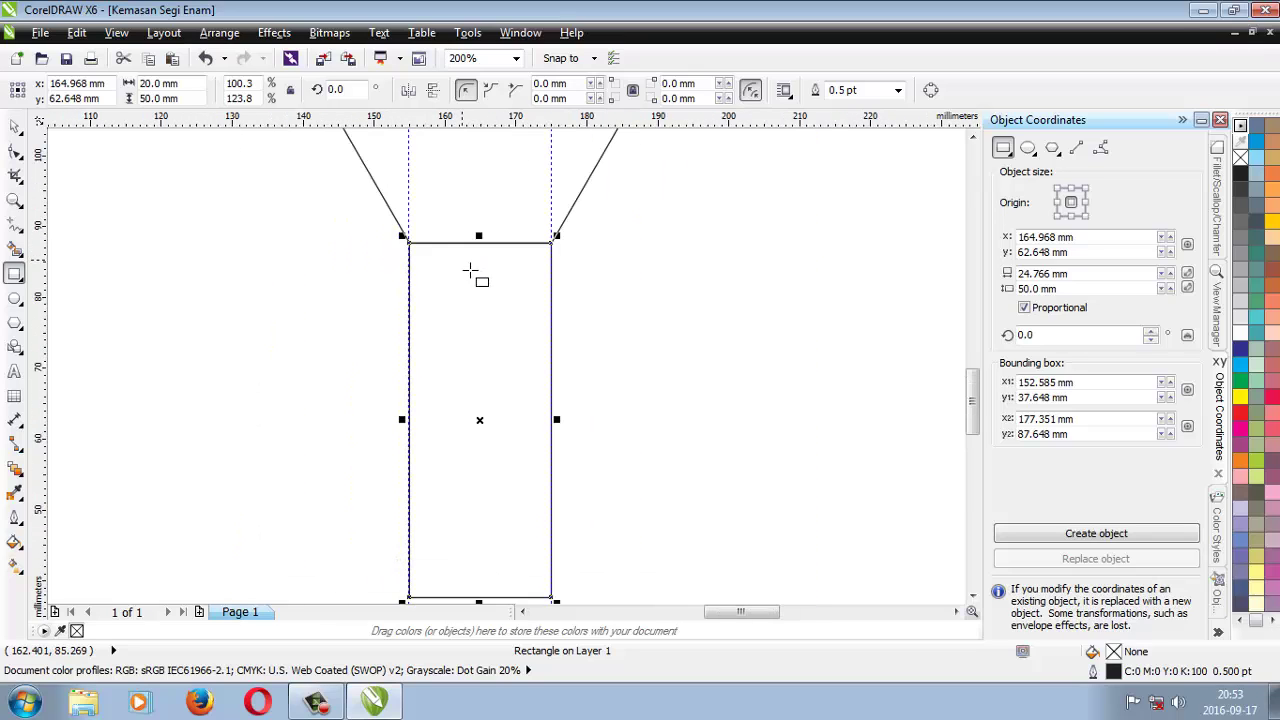
{"action": "left_click", "coordinate": [15, 126]}
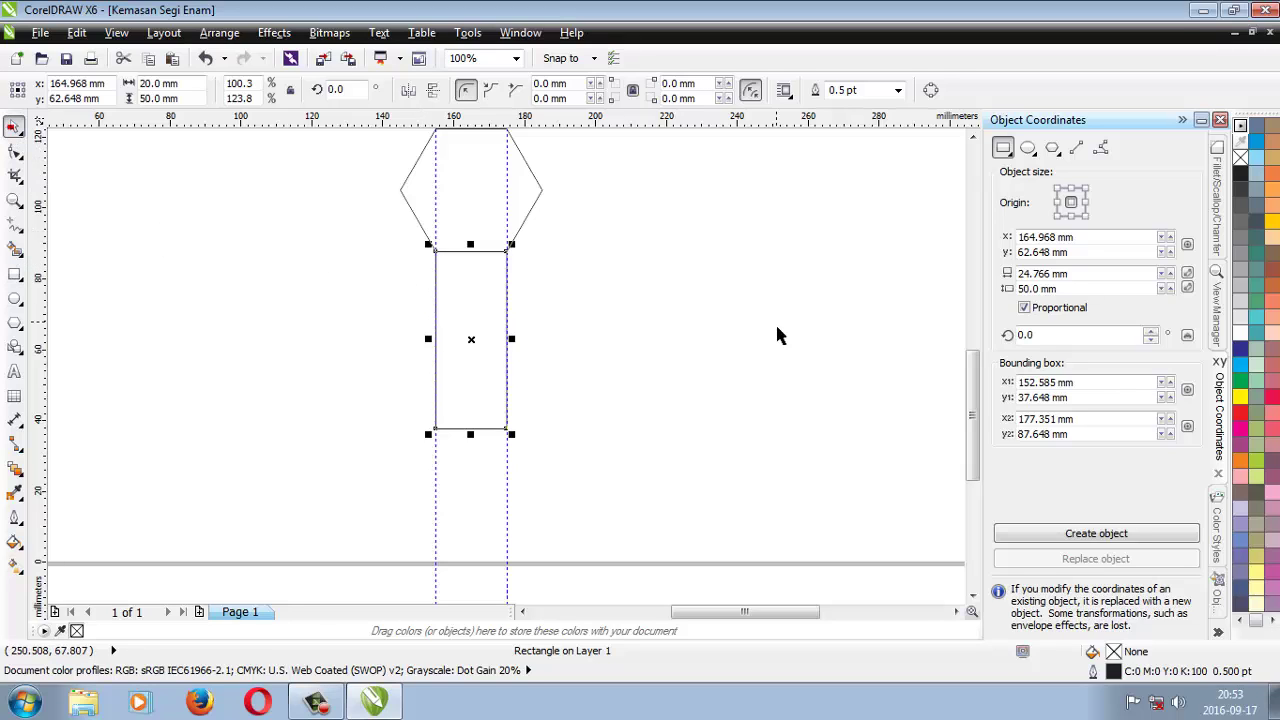
{"action": "left_click", "coordinate": [775, 322]}
{"action": "left_click", "coordinate": [484, 319]}
{"action": "left_click_drag", "start_coordinate": [427, 352], "coordinate": [584, 356]}
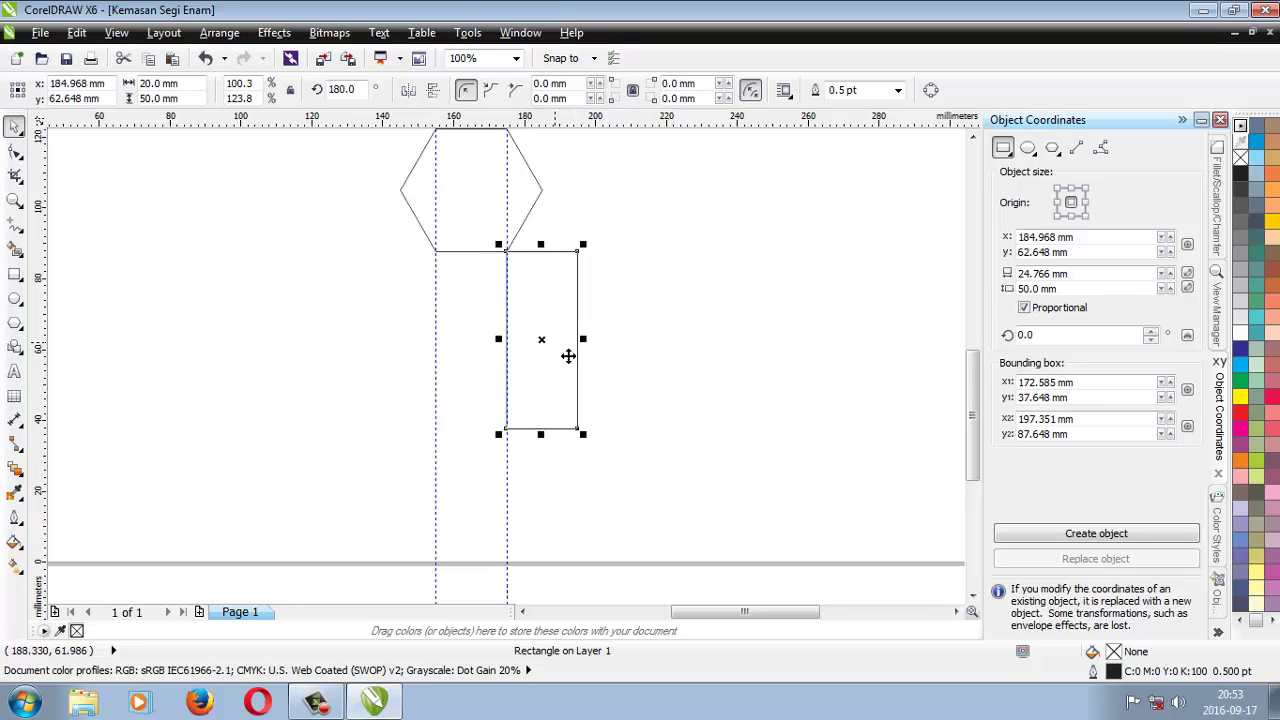
{"action": "key", "text": "ctrl+z"}
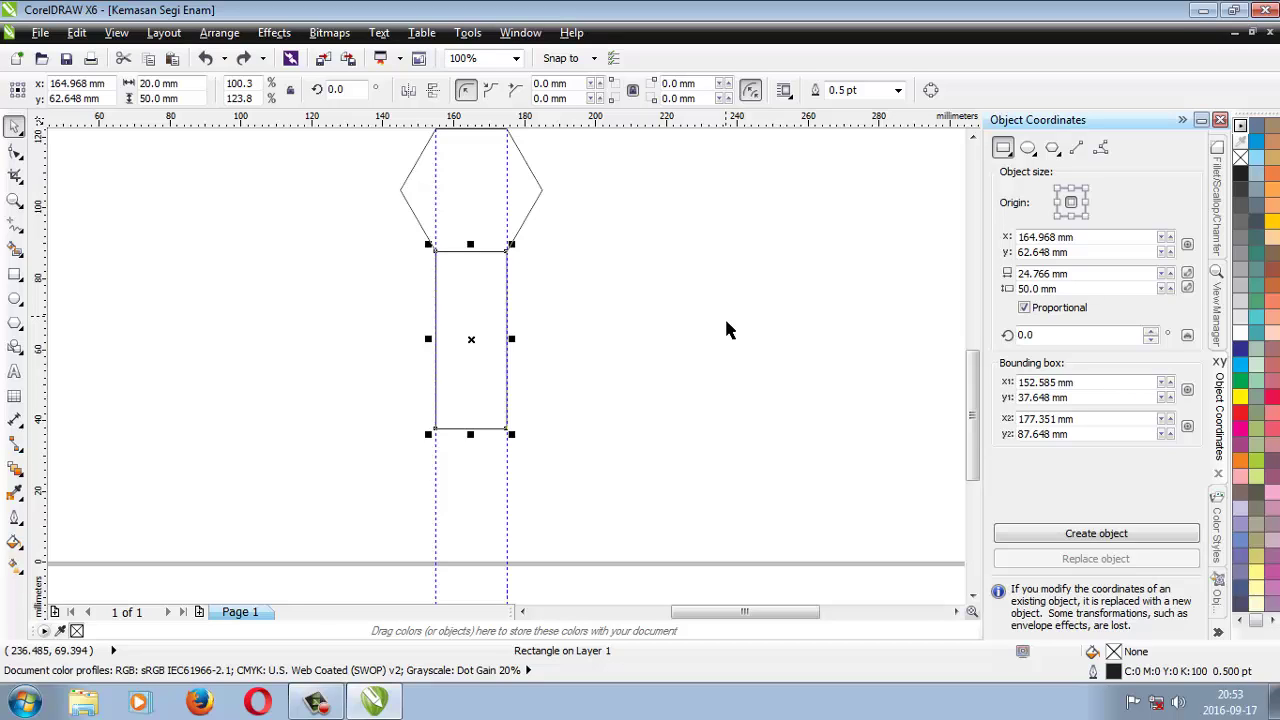
Move the left vertical guideline to about 119 mm and add three mirrored copies of the side panel in a row to its right.
{"action": "left_click_drag", "start_coordinate": [448, 350], "coordinate": [320, 363]}
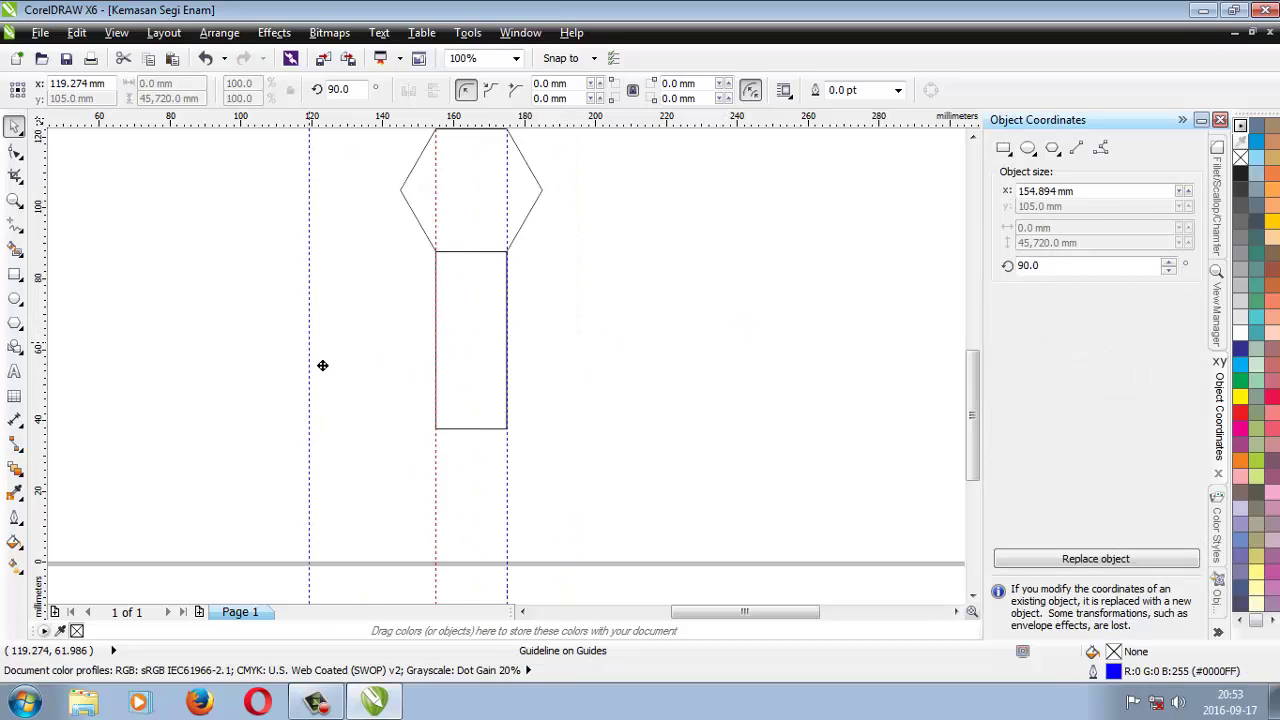
{"action": "left_click", "coordinate": [437, 346]}
{"action": "left_click_drag", "start_coordinate": [443, 349], "coordinate": [583, 340]}
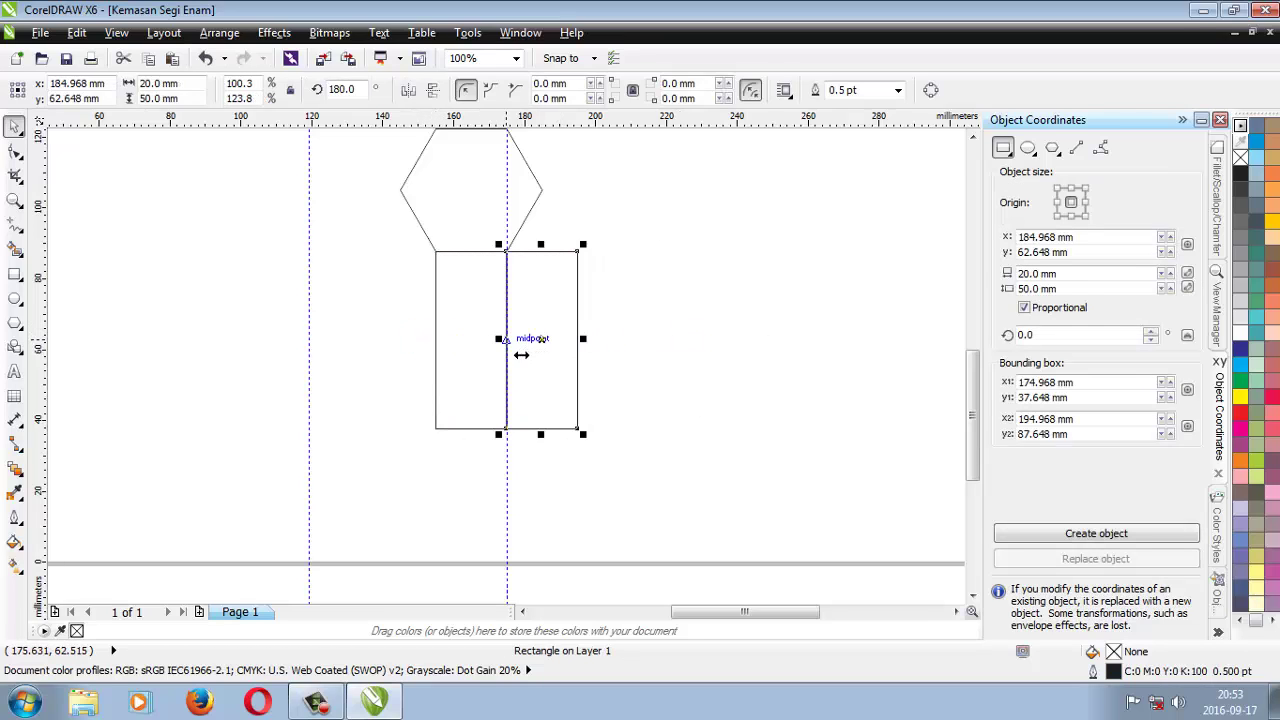
{"action": "left_click_drag", "start_coordinate": [516, 354], "coordinate": [663, 349]}
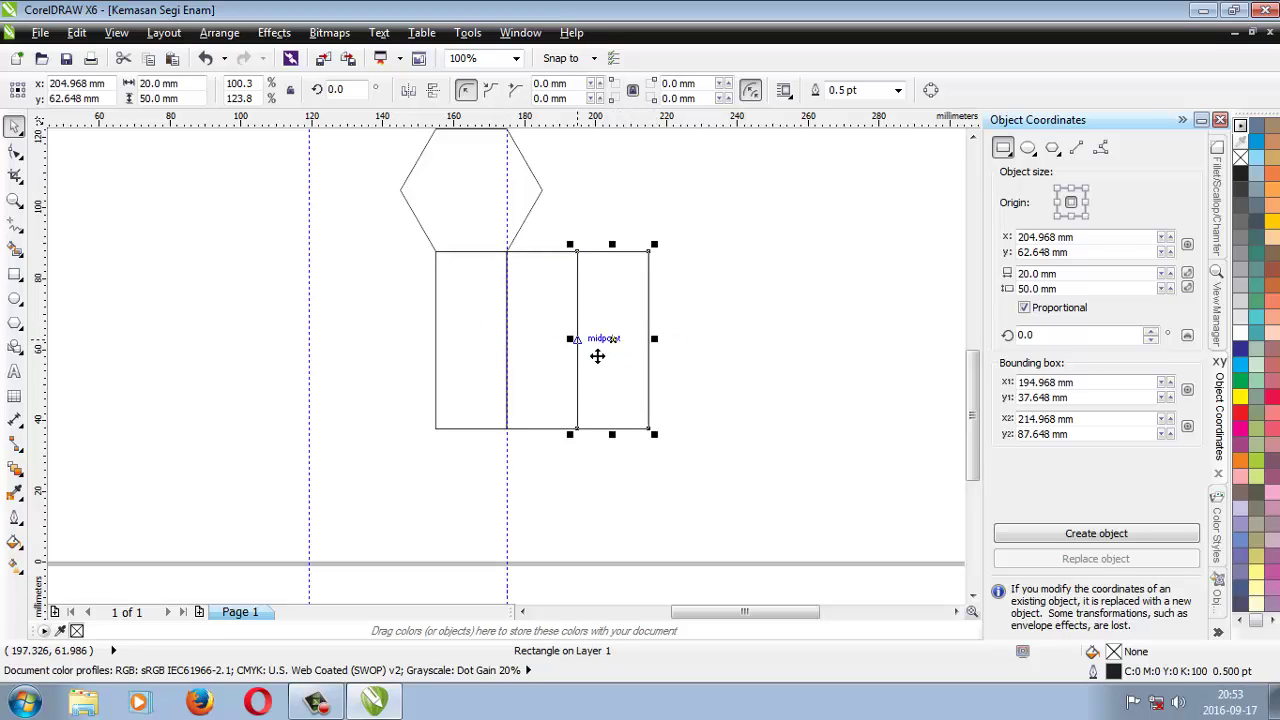
{"action": "left_click_drag", "start_coordinate": [588, 352], "coordinate": [659, 352]}
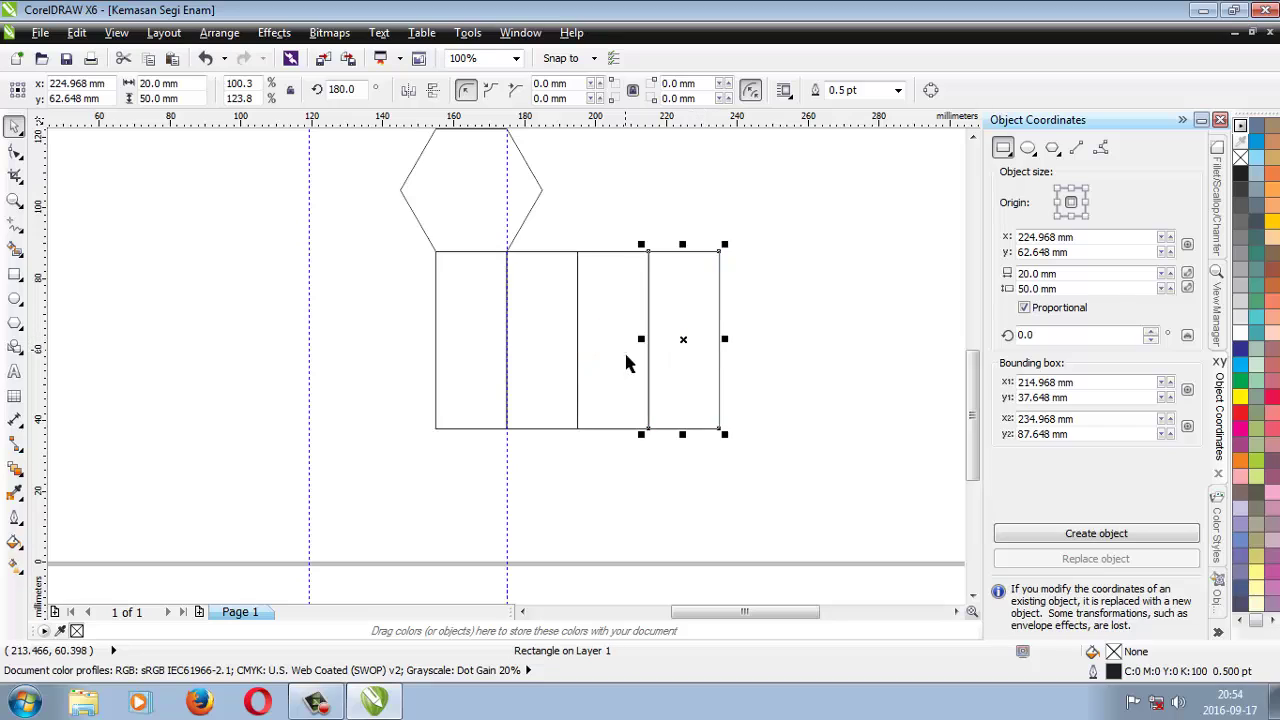
Add two mirrored copies of the panel below the hexagon, side by side to its left.
{"action": "left_click", "coordinate": [483, 343]}
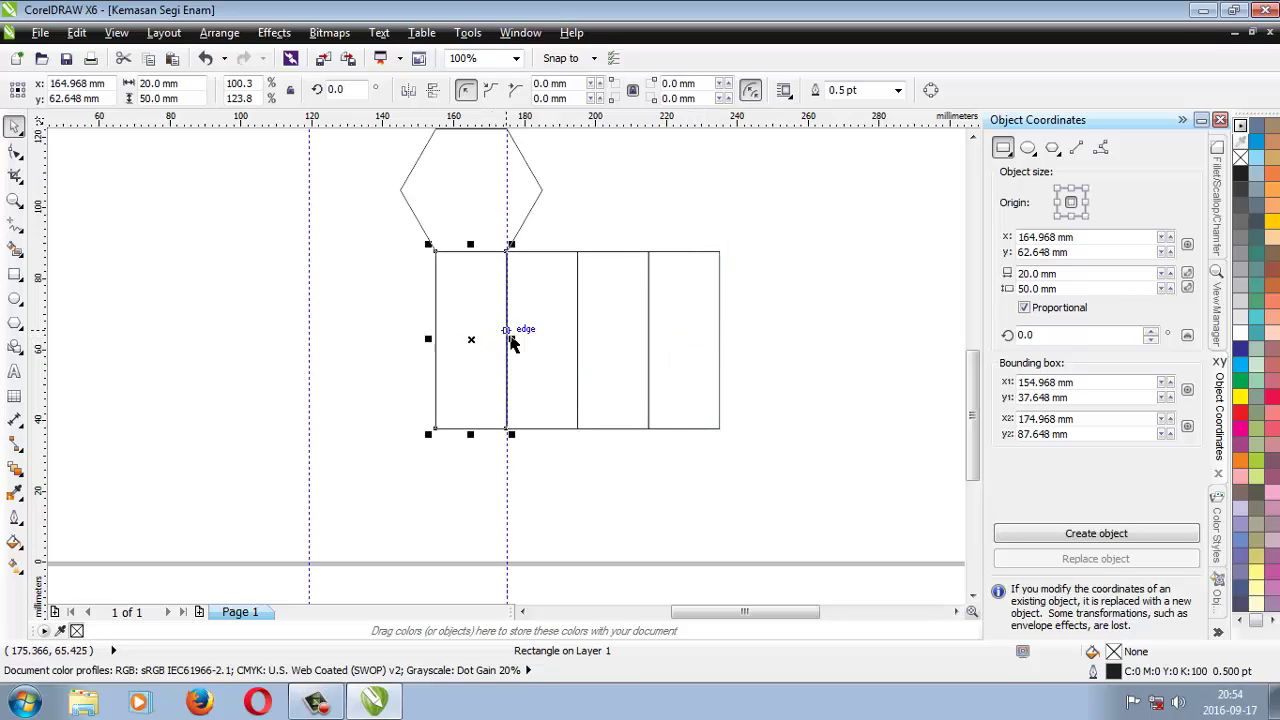
{"action": "left_click_drag", "start_coordinate": [529, 354], "coordinate": [423, 357]}
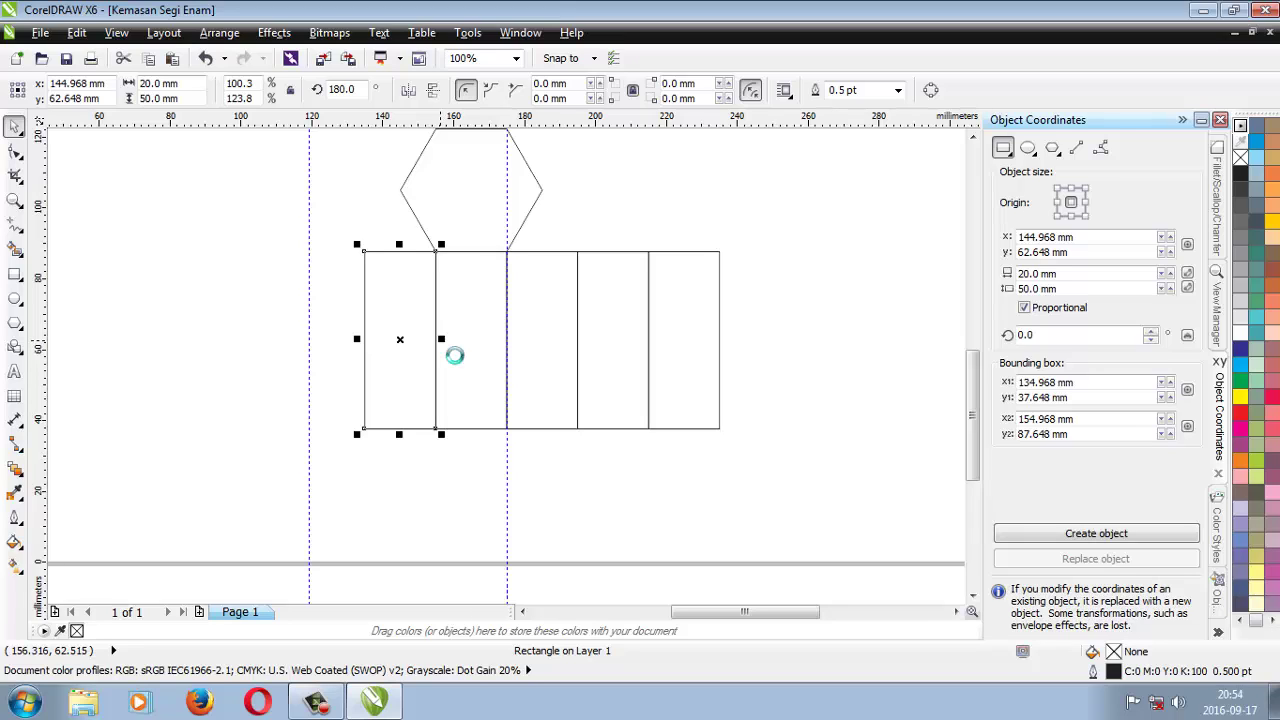
{"action": "left_click_drag", "start_coordinate": [451, 357], "coordinate": [358, 357]}
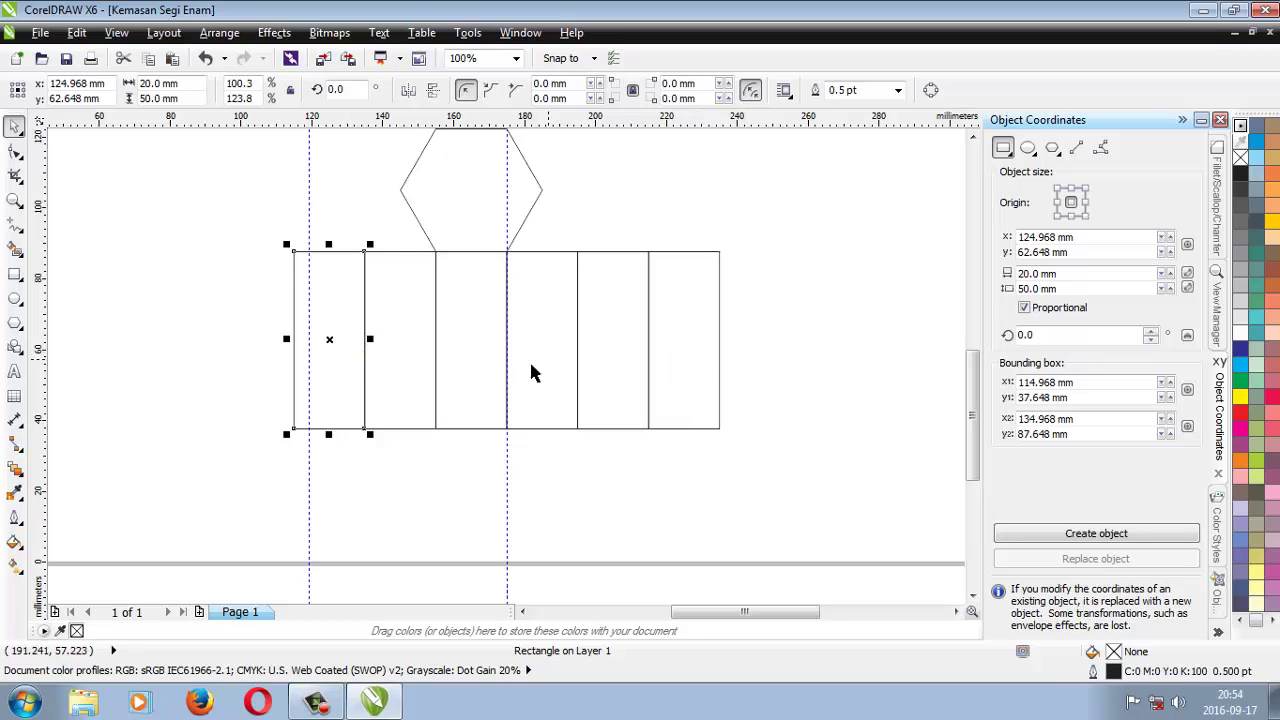
Copy the leftmost panel and make the copy a 5 mm wide, 50 mm high glue flap against the panel's left edge.
{"action": "scroll", "coordinate": [284, 255], "scroll_direction": "up", "scroll_amount": 2}
{"action": "scroll", "coordinate": [547, 306], "scroll_direction": "down", "scroll_amount": 3}
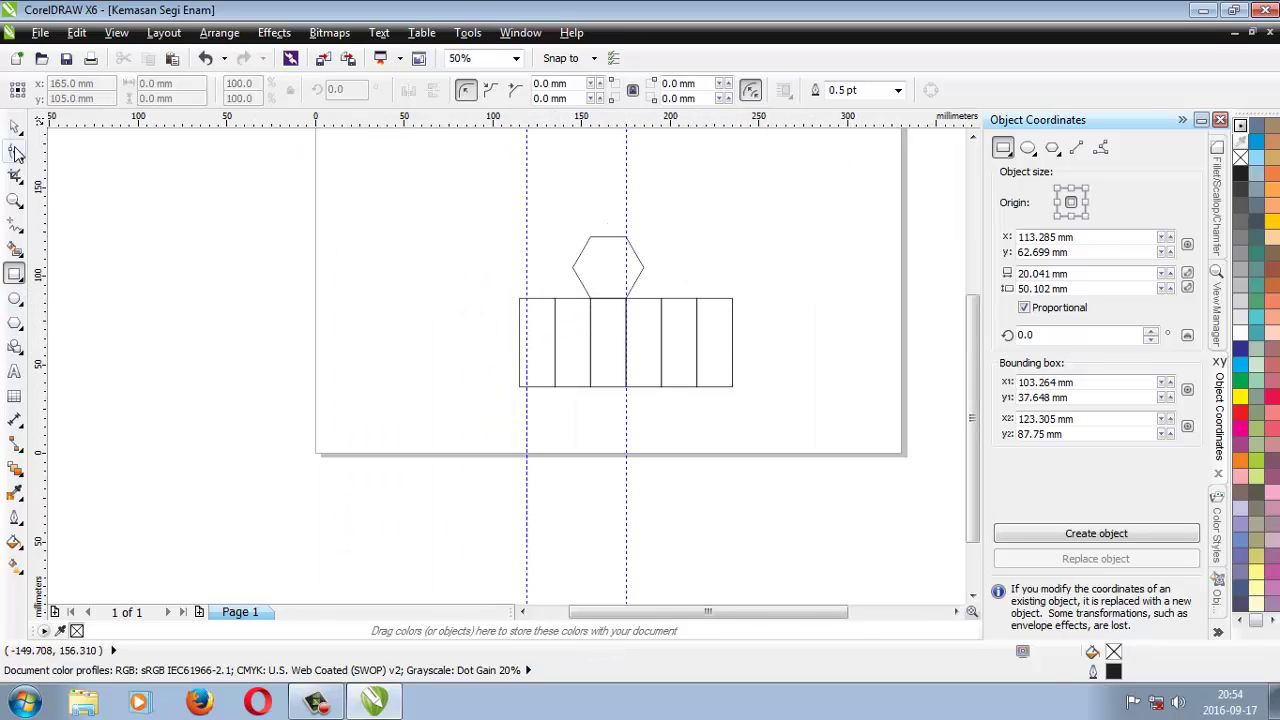
{"action": "left_click", "coordinate": [97, 200]}
{"action": "left_click", "coordinate": [540, 354]}
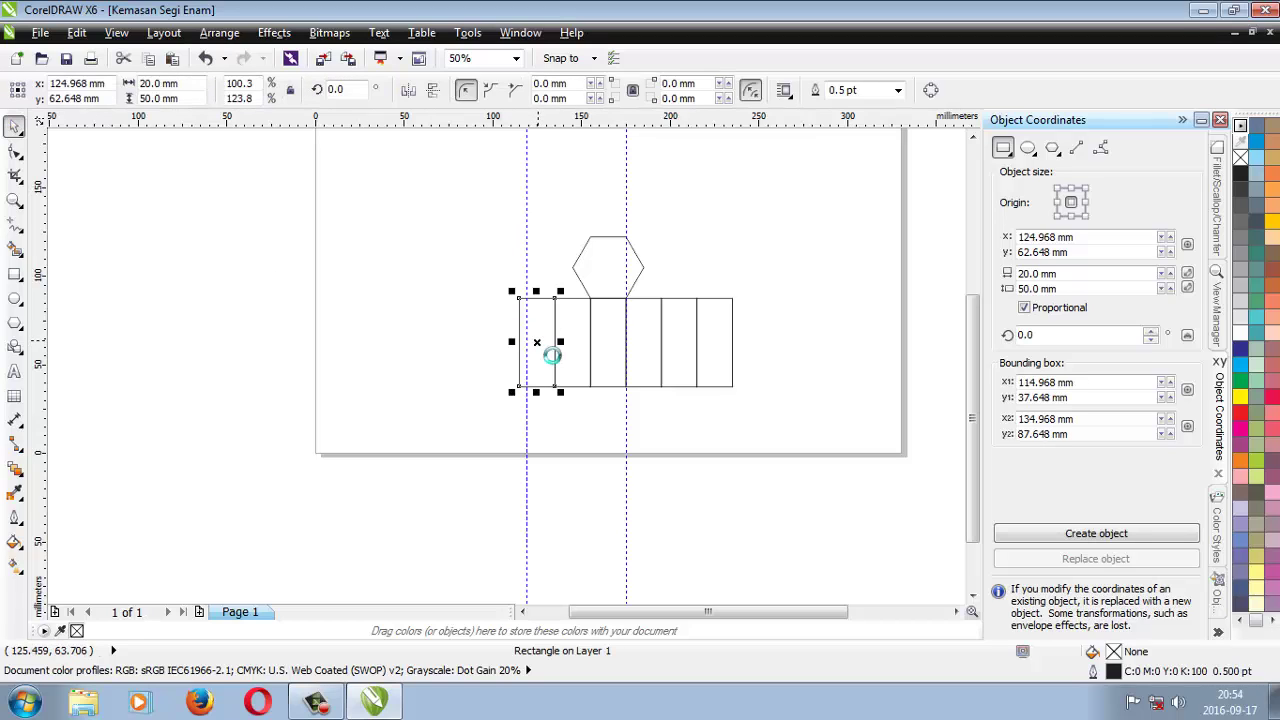
{"action": "mouse_move", "coordinate": [578, 357]}
{"action": "left_mouse_down"}
{"action": "mouse_move", "coordinate": [506, 352]}
{"action": "mouse_move", "coordinate": [522, 353]}
{"action": "mouse_move", "coordinate": [497, 366]}
{"action": "mouse_move", "coordinate": [577, 377]}
{"action": "mouse_move", "coordinate": [555, 387]}
{"action": "mouse_move", "coordinate": [576, 378]}
{"action": "left_mouse_up"}
{"action": "scroll", "coordinate": [517, 354], "scroll_direction": "up", "scroll_amount": 3}
{"action": "scroll", "coordinate": [621, 354], "scroll_direction": "down", "scroll_amount": 3}
{"action": "left_click", "coordinate": [916, 365]}
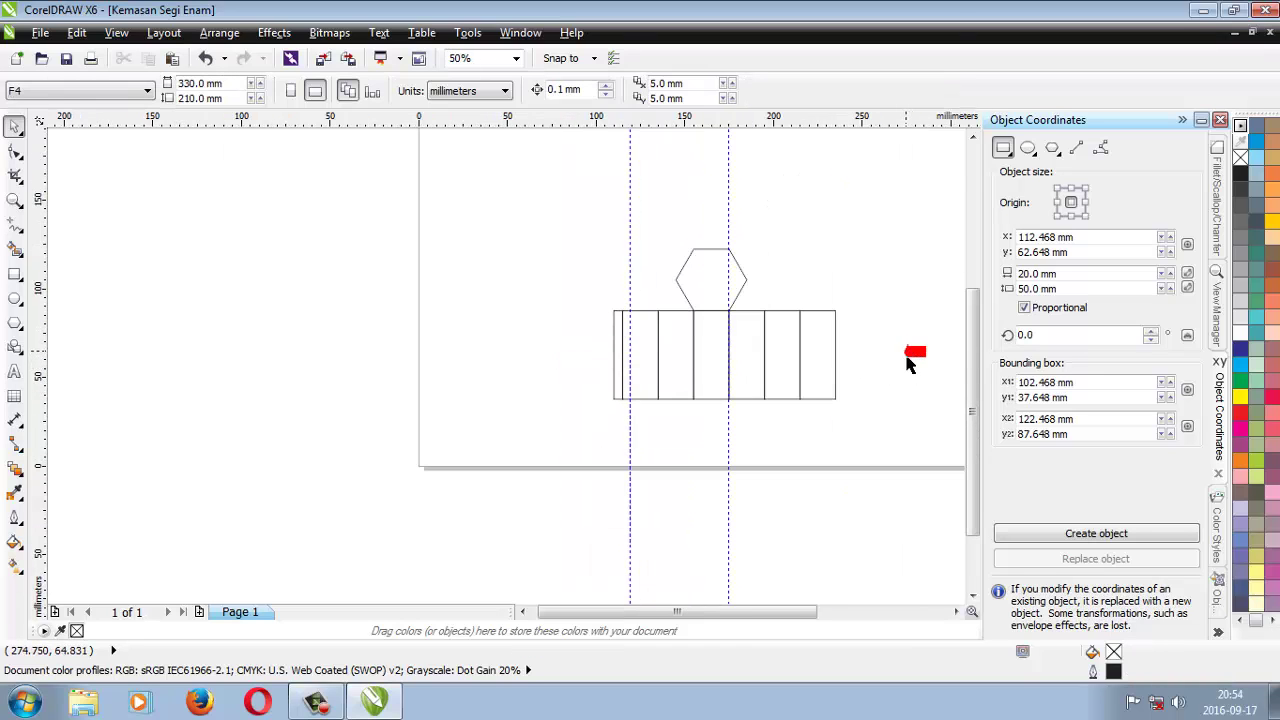
Fill the narrow glue flap at the left end of the panel row with 20% black.
{"action": "scroll", "coordinate": [910, 364], "scroll_direction": "up", "scroll_amount": 1}
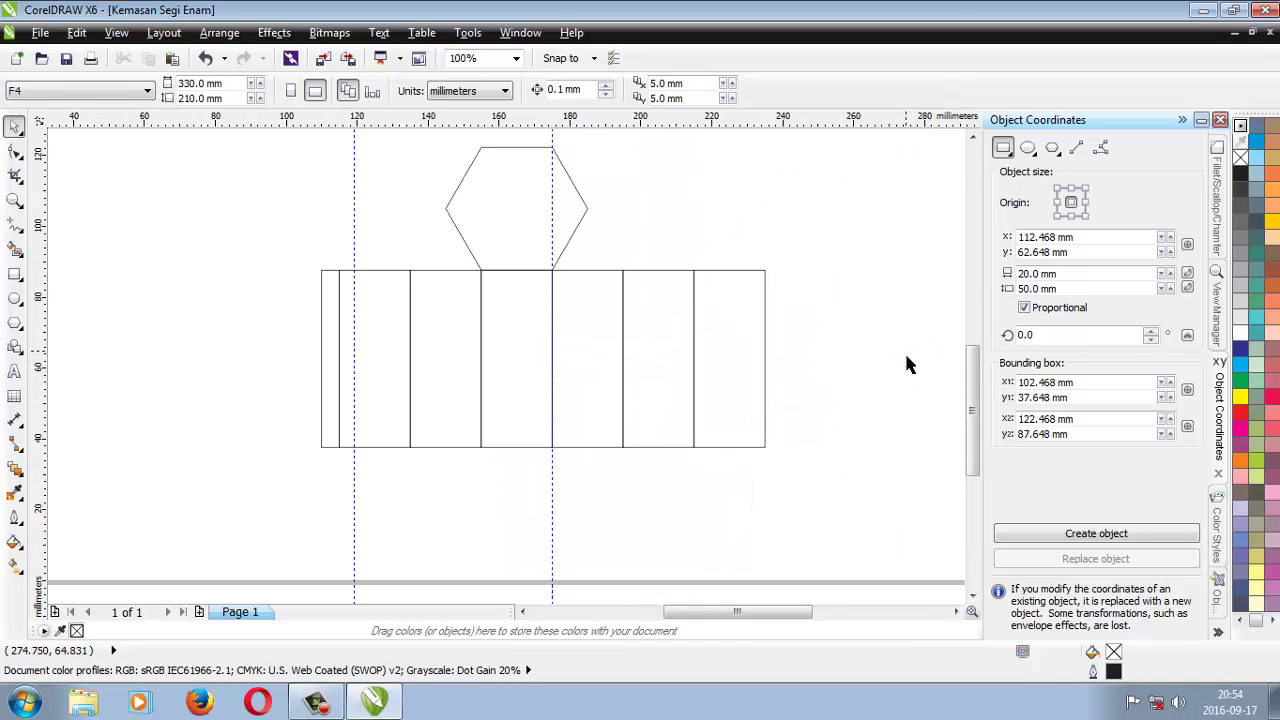
{"action": "left_click", "coordinate": [328, 340]}
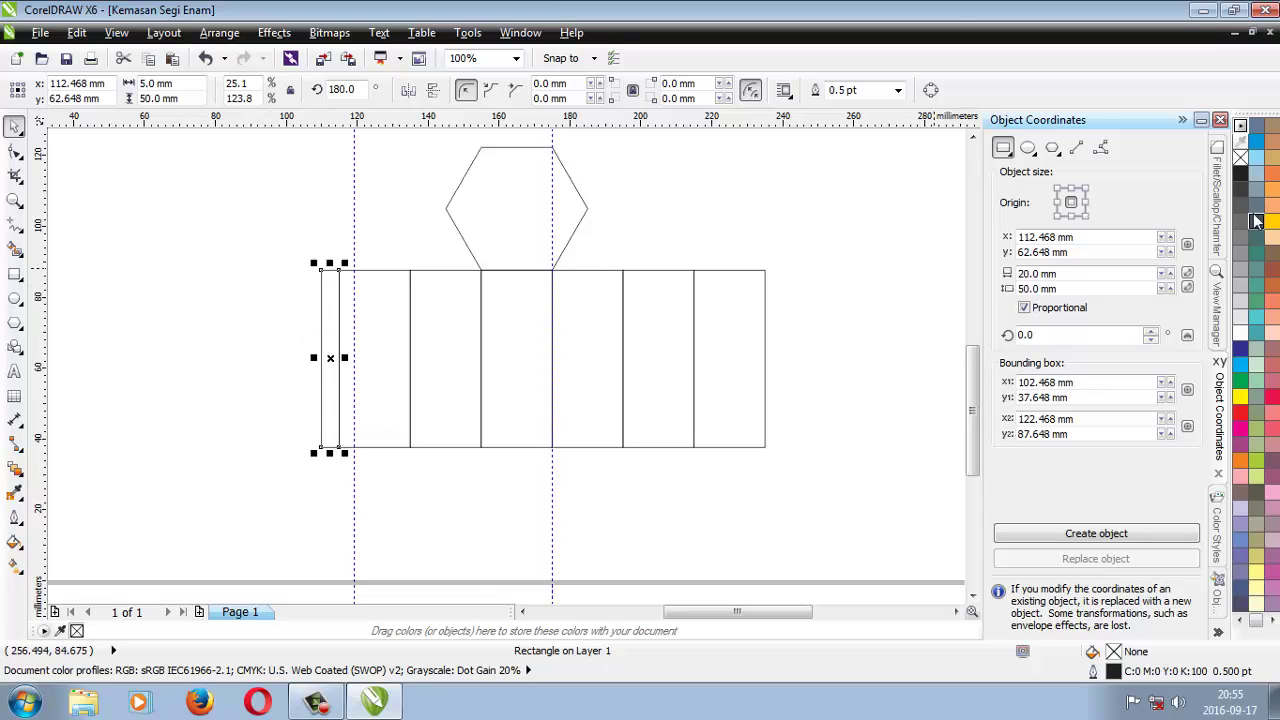
{"action": "left_click", "coordinate": [1242, 296]}
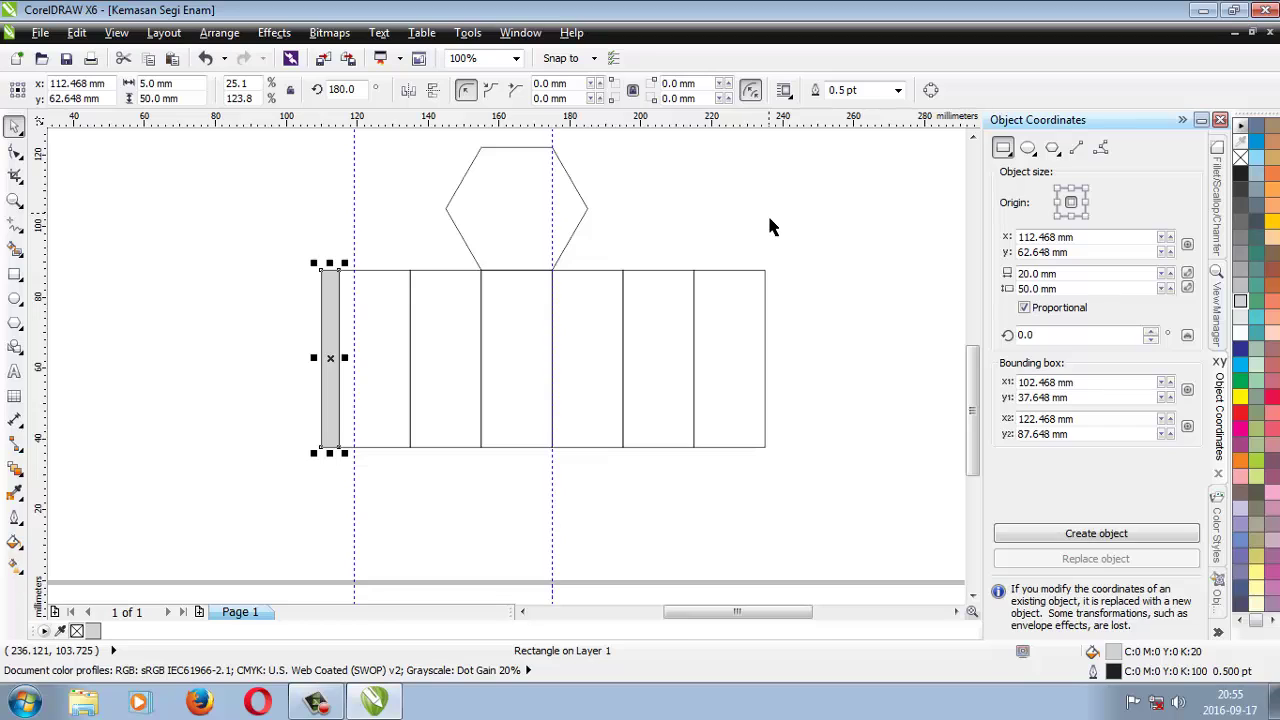
{"action": "left_click", "coordinate": [769, 219]}
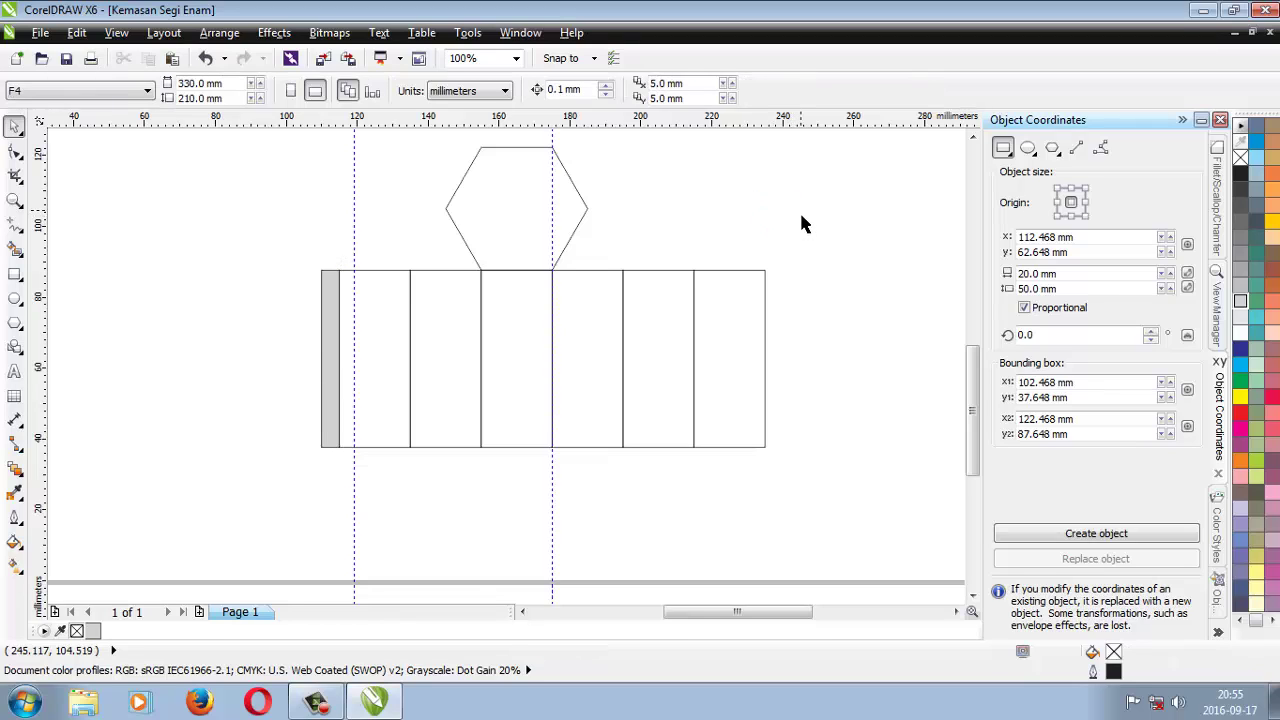
Place a horizontally mirrored copy of the hexagon directly to its right, above the panel row and centred at x 205 mm.
{"action": "left_click", "coordinate": [663, 349]}
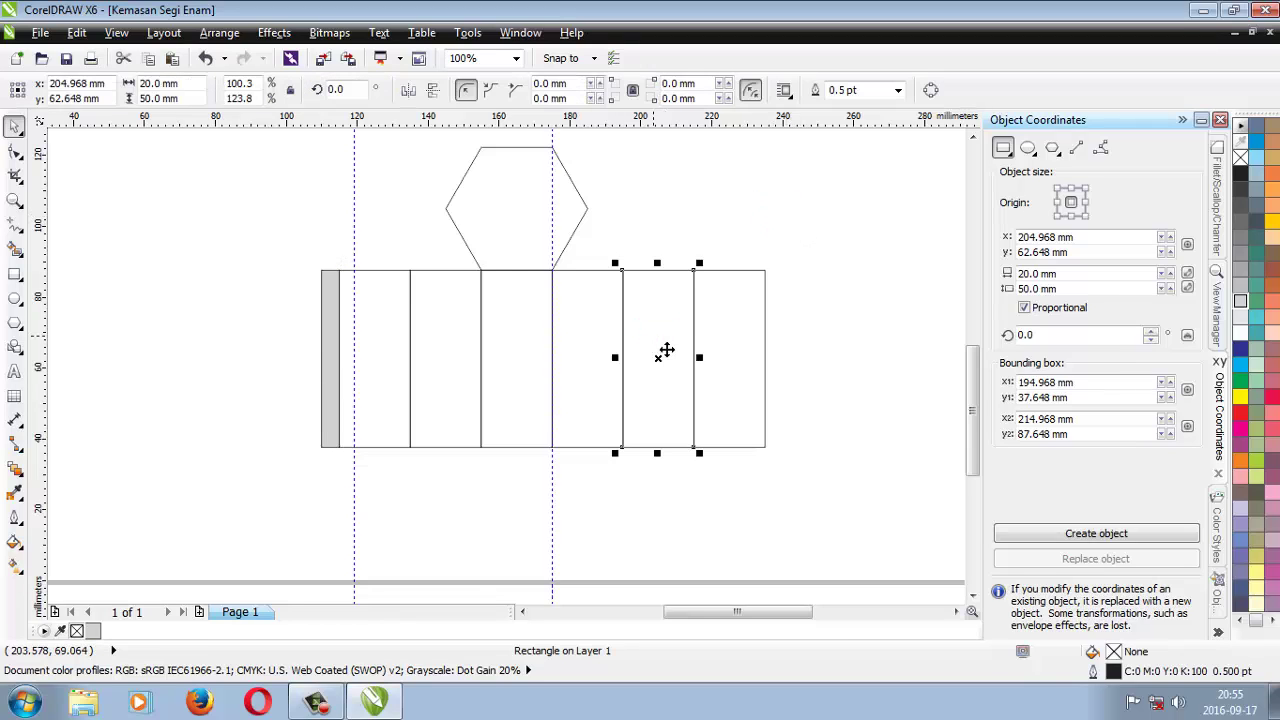
{"action": "left_click", "coordinate": [494, 226]}
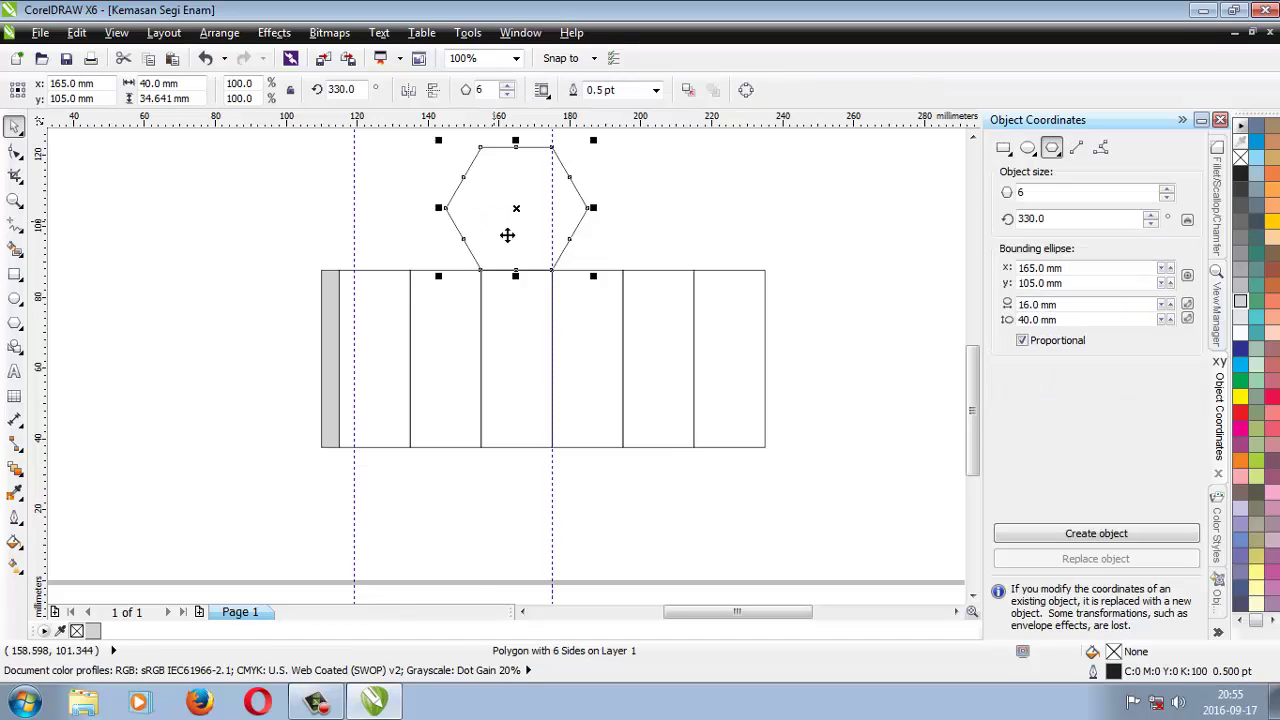
{"action": "left_click", "coordinate": [507, 235]}
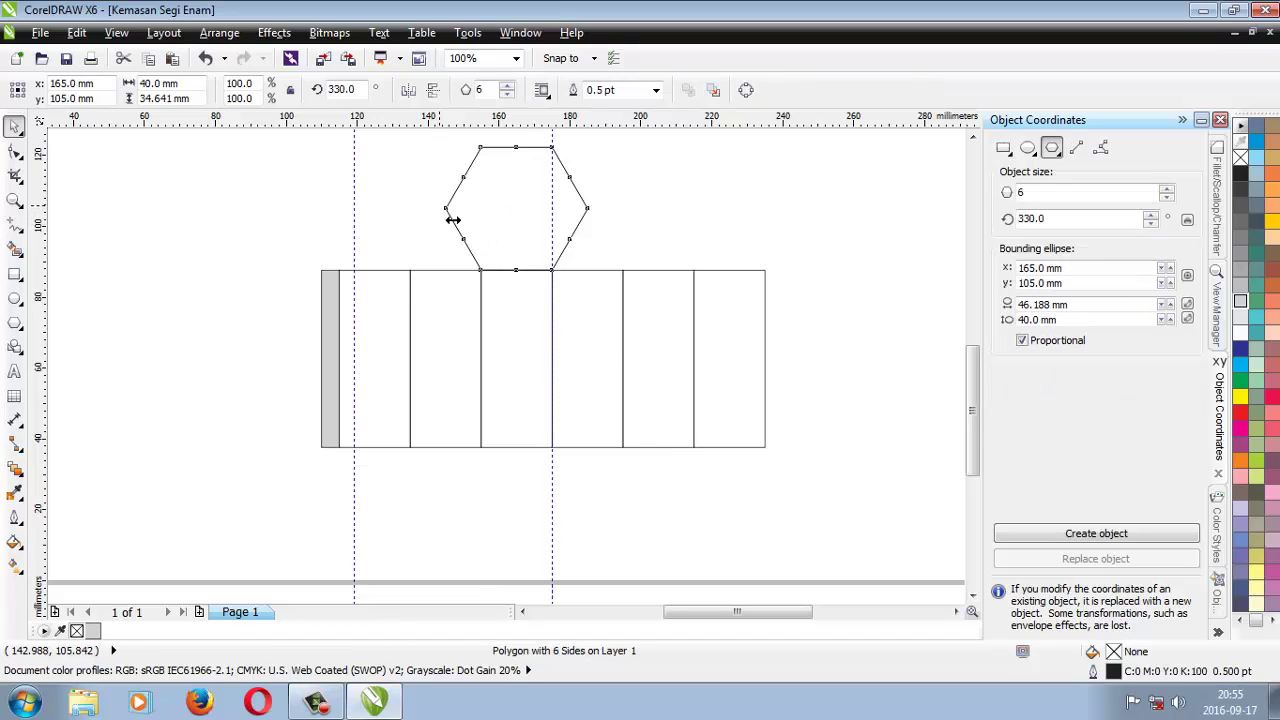
{"action": "left_click_drag", "start_coordinate": [440, 208], "coordinate": [628, 217]}
{"action": "right_click", "coordinate": [628, 217]}
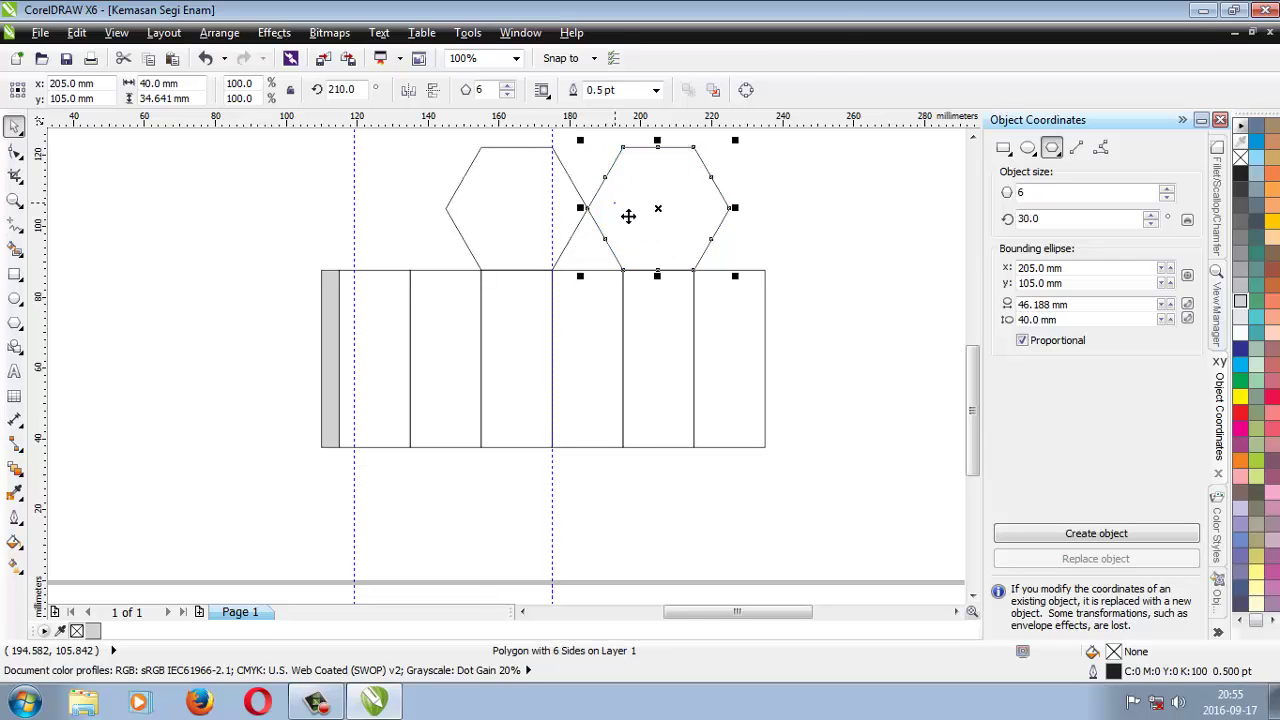
Convert the copied hexagon to curves.
{"action": "right_click", "coordinate": [628, 217]}
{"action": "left_click", "coordinate": [686, 63]}
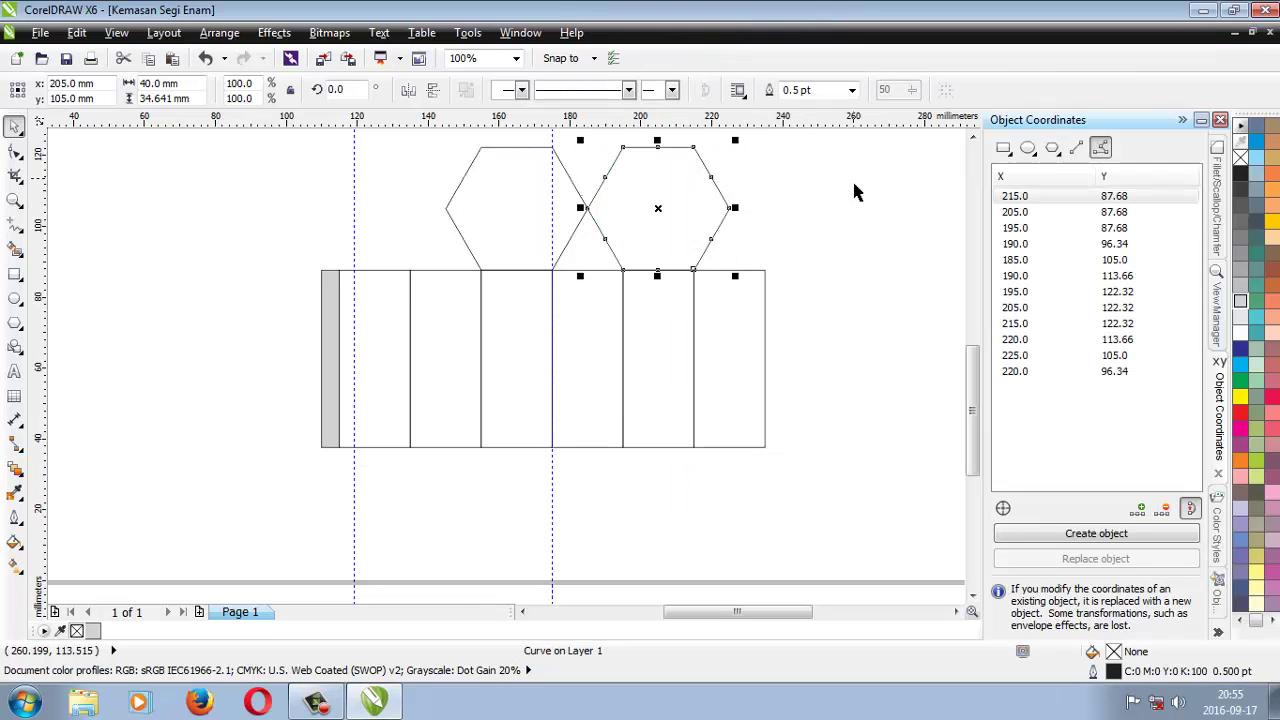
{"action": "left_click", "coordinate": [810, 195]}
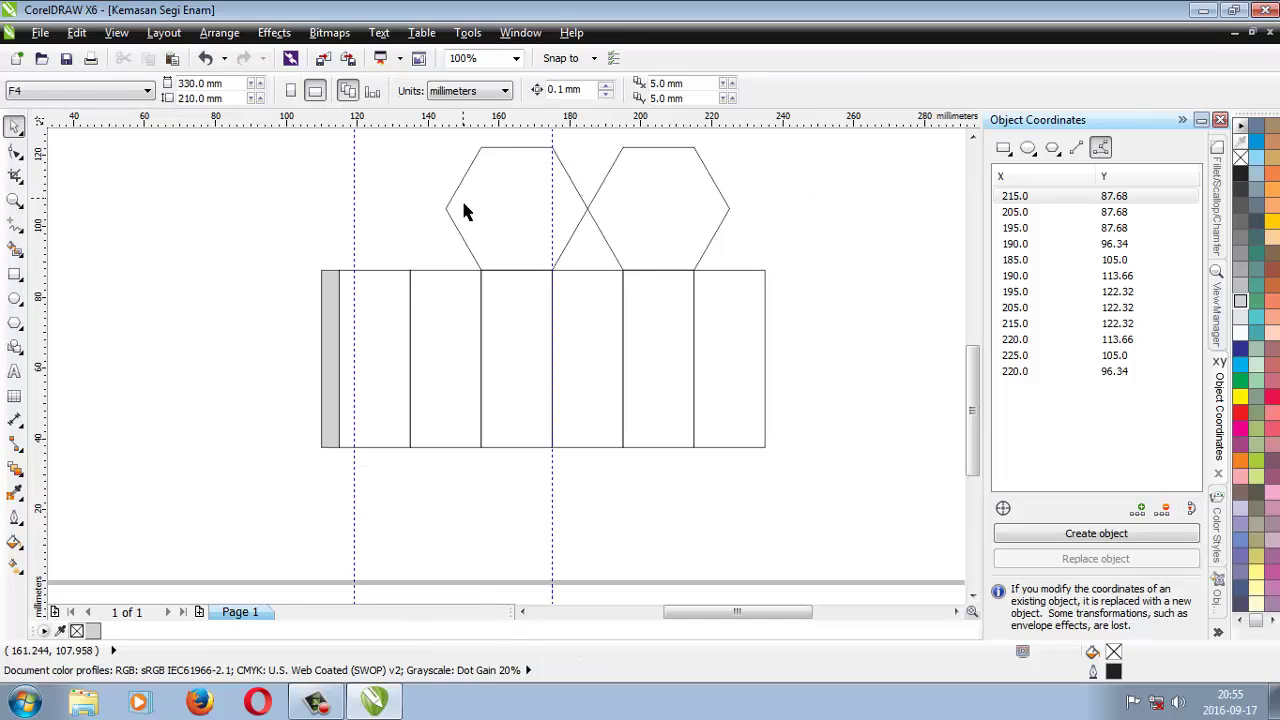
Delete the node at the converted hexagon's left corner, where it touches the original hexagon.
{"action": "left_click", "coordinate": [15, 151]}
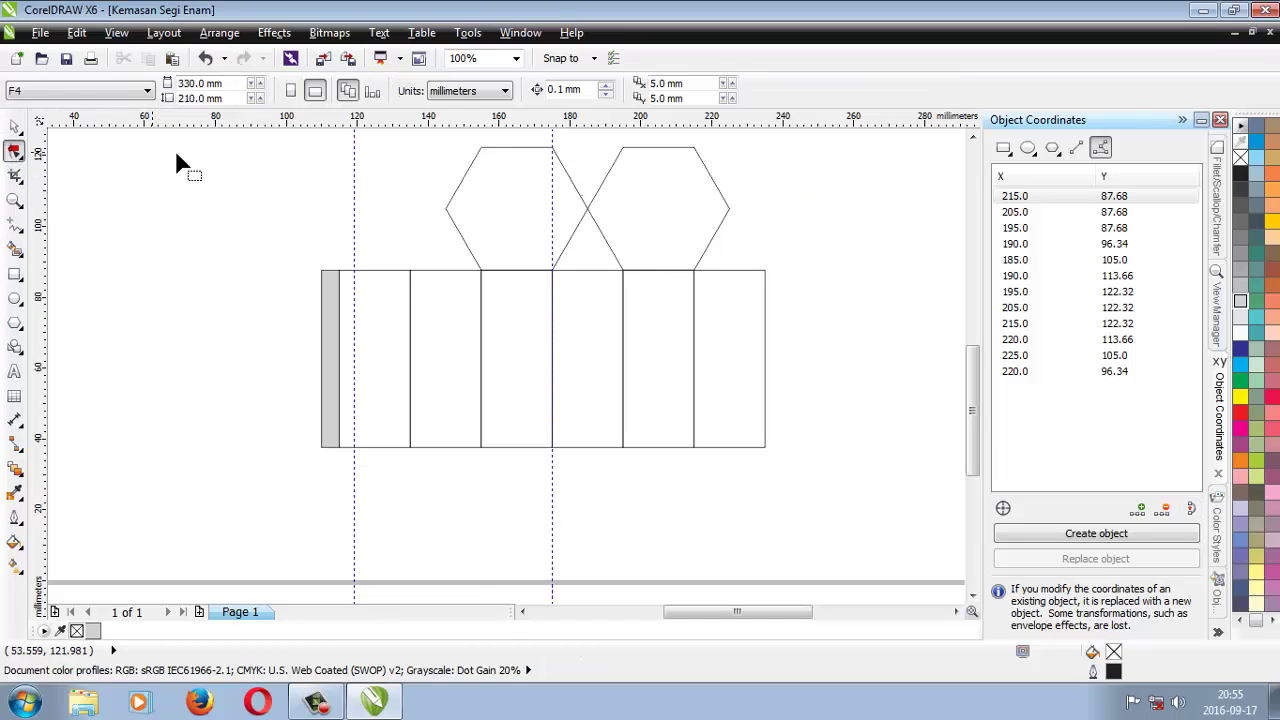
{"action": "scroll", "coordinate": [590, 212], "scroll_direction": "up", "scroll_amount": 5}
{"action": "left_click", "coordinate": [612, 298]}
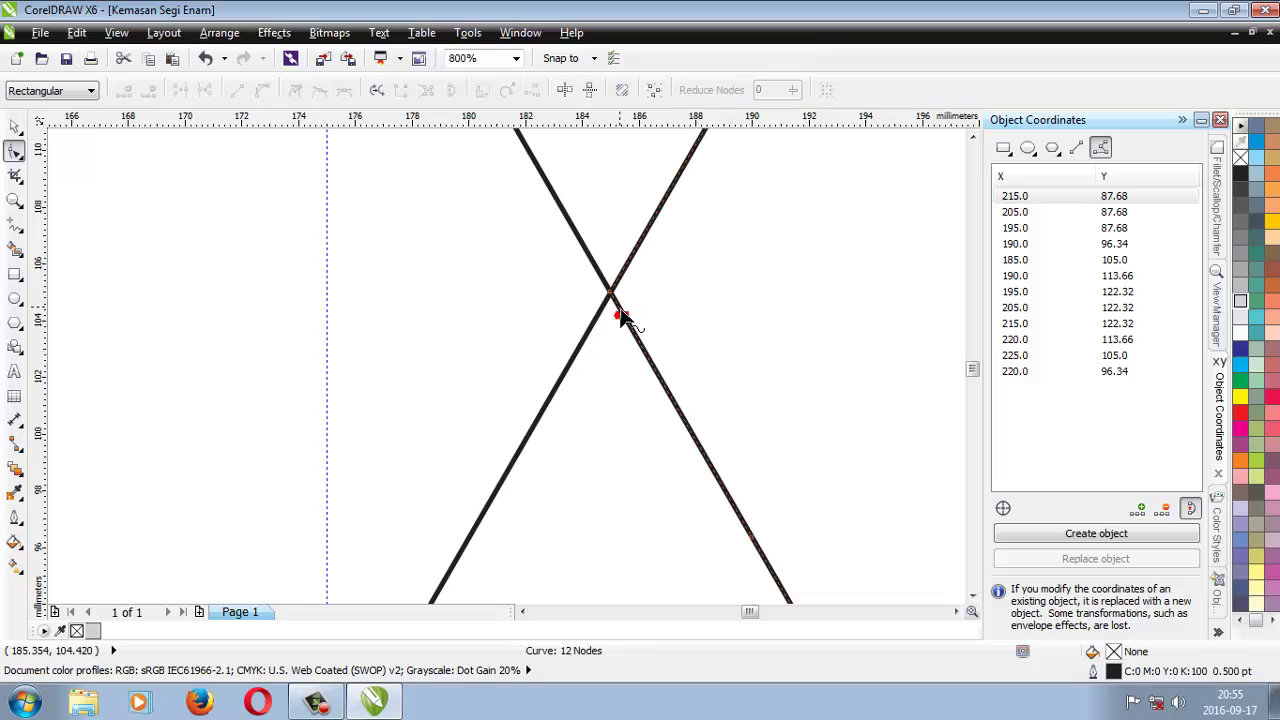
{"action": "key", "text": "Delete"}
{"action": "scroll", "coordinate": [613, 300], "scroll_direction": "down", "scroll_amount": 3}
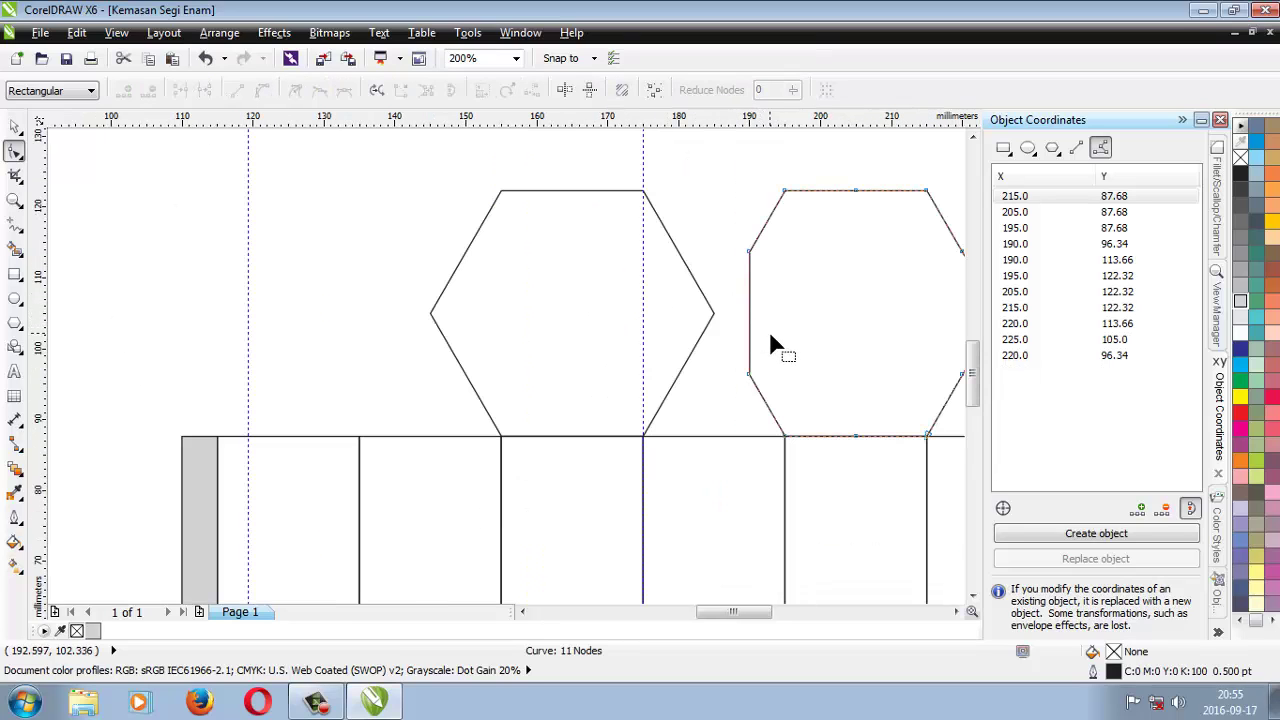
Delete the remaining side nodes of the converted hexagon so it becomes a rectangular flap 20 × 34.641 mm.
{"action": "double_click", "coordinate": [750, 375]}
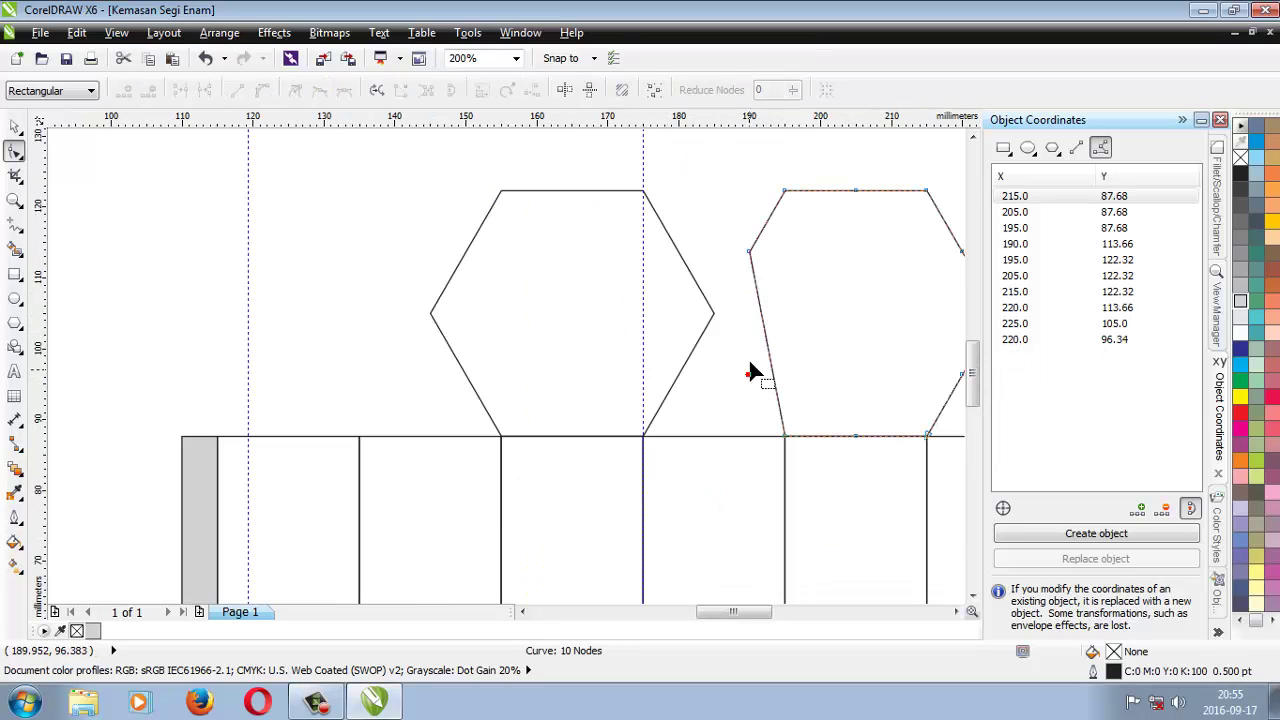
{"action": "double_click", "coordinate": [750, 251]}
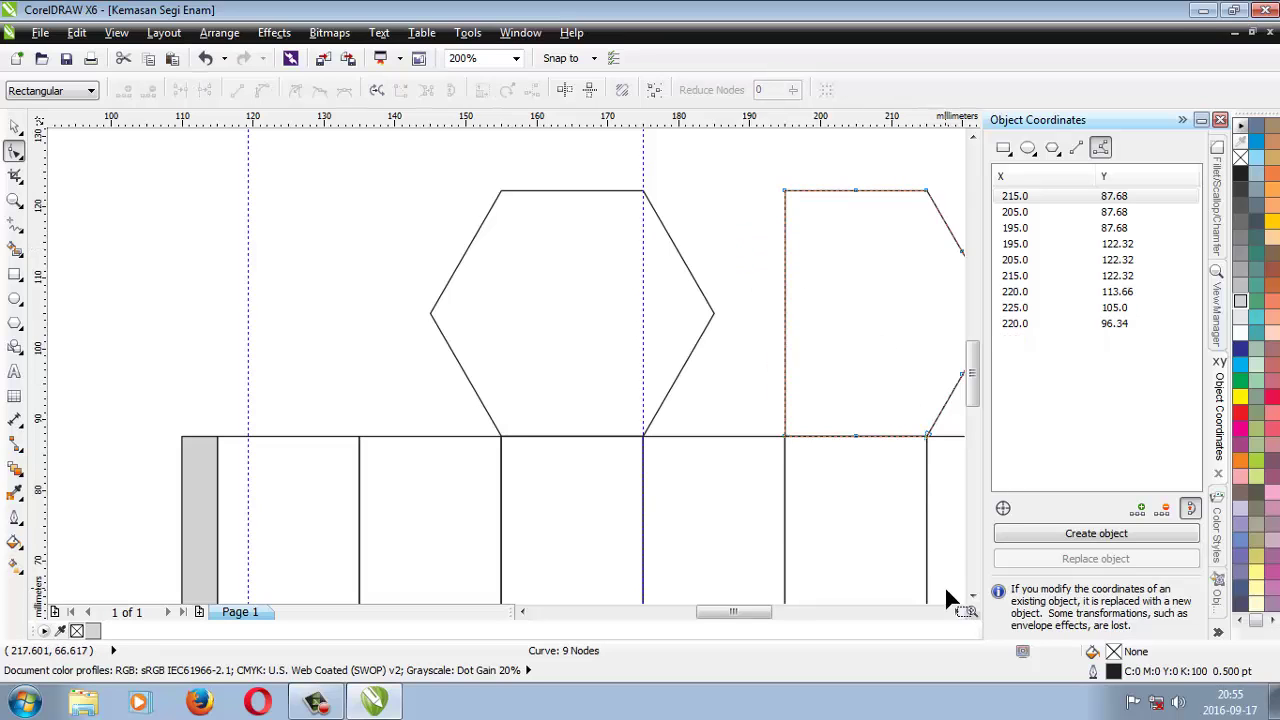
{"action": "left_click", "coordinate": [956, 611]}
{"action": "double_click", "coordinate": [813, 313]}
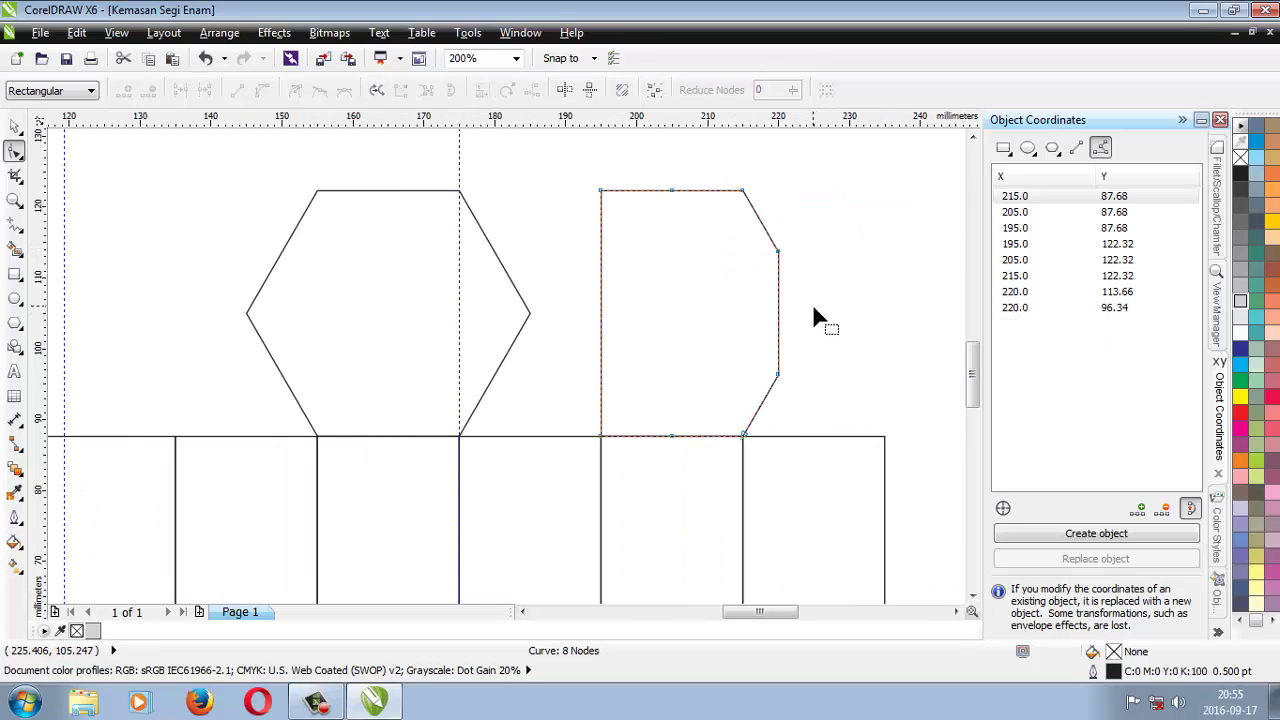
{"action": "double_click", "coordinate": [778, 251]}
{"action": "double_click", "coordinate": [778, 375]}
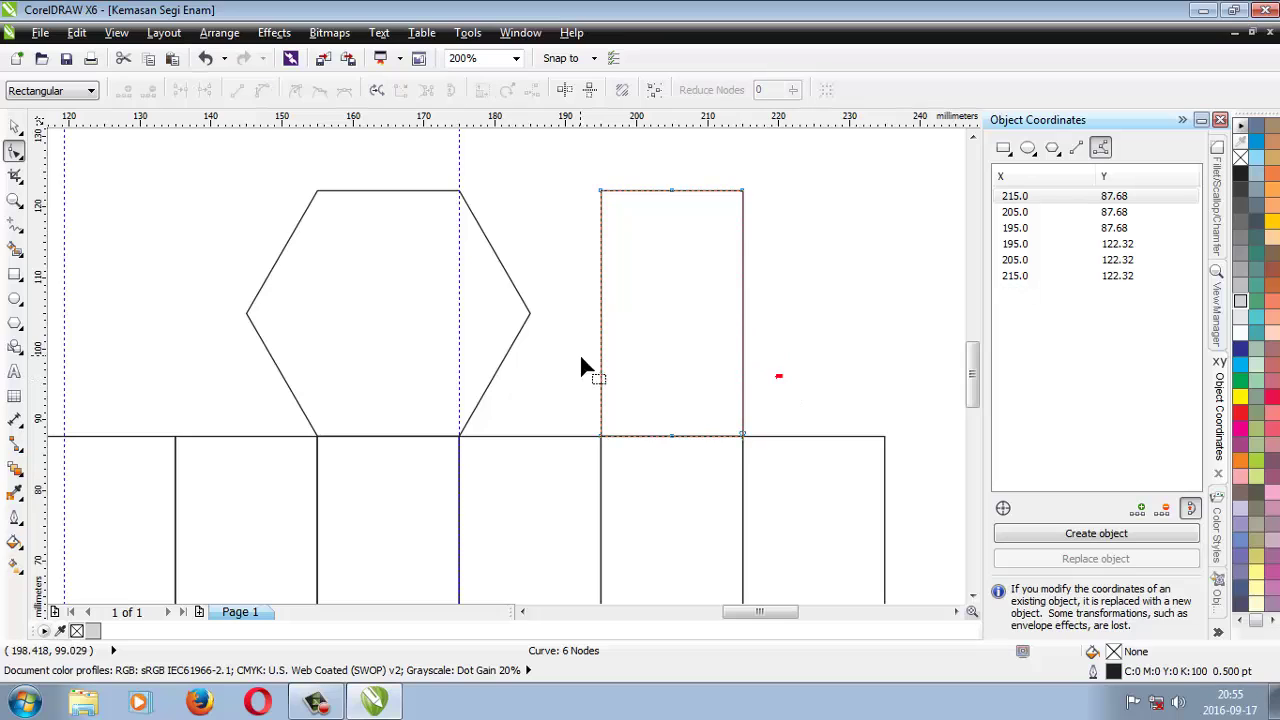
{"action": "key", "text": "space"}
{"action": "left_click", "coordinate": [828, 316]}
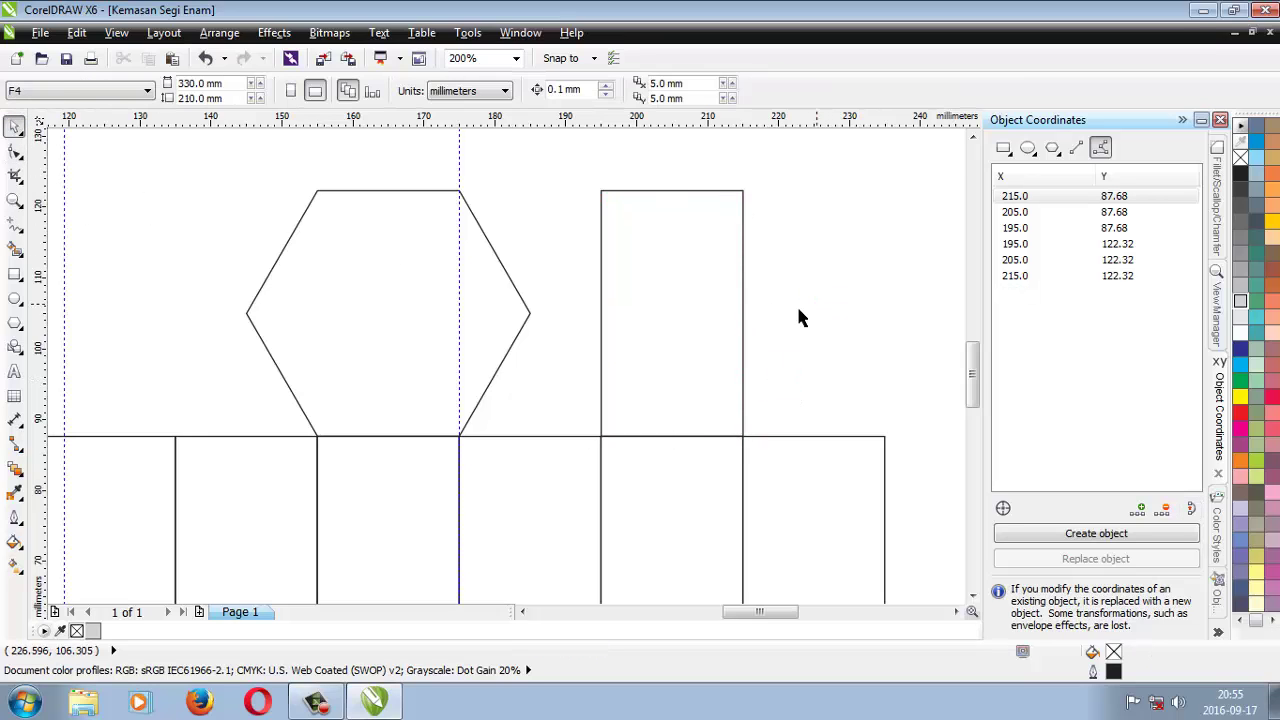
Place a horizontally mirrored copy of the rectangular flap above the first side panel, centred at x 125 mm, y 105 mm.
{"action": "key", "text": "Tab"}
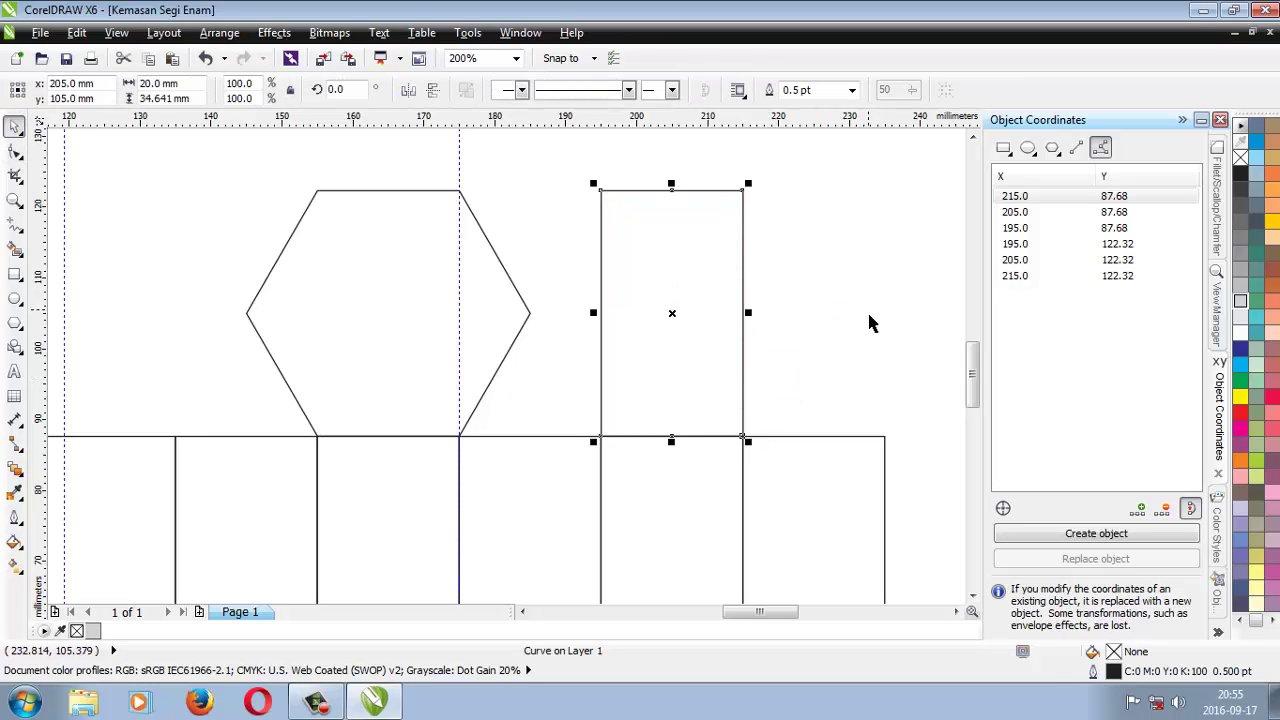
{"action": "left_click_drag", "start_coordinate": [748, 313], "coordinate": [166, 343]}
{"action": "scroll", "coordinate": [160, 355], "scroll_direction": "down", "scroll_amount": 1}
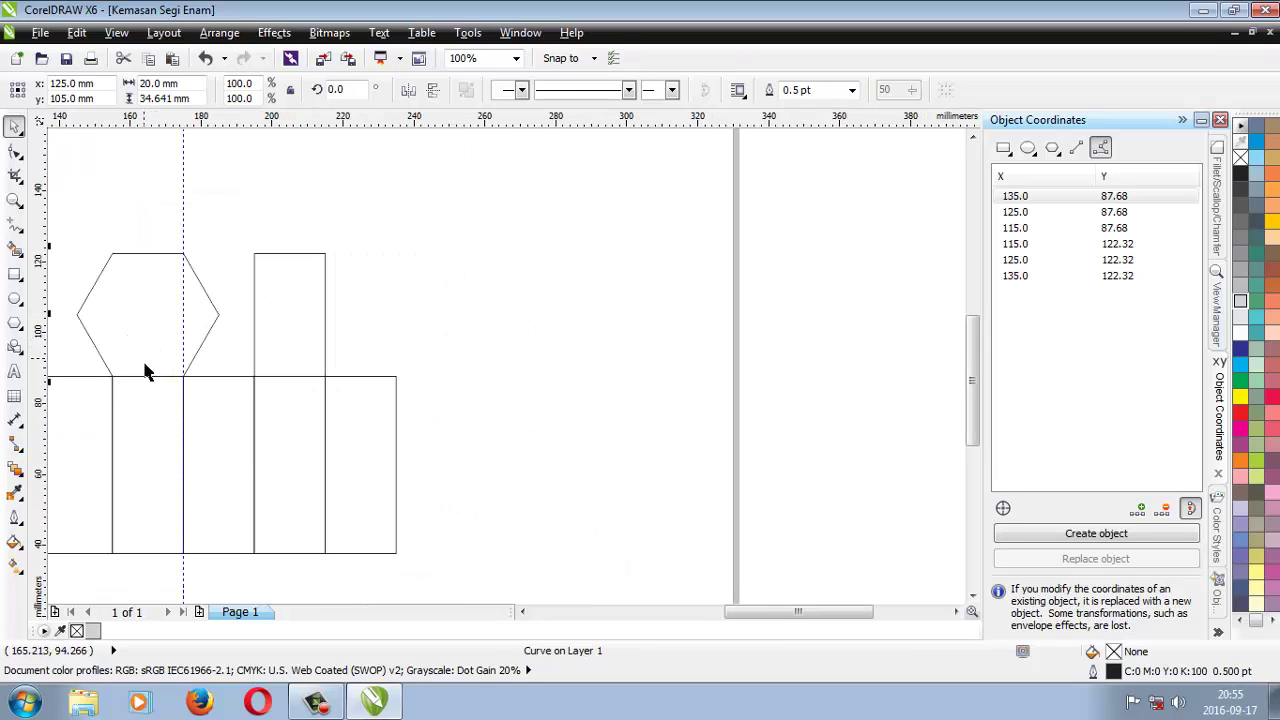
{"action": "scroll", "coordinate": [145, 372], "scroll_direction": "down", "scroll_amount": 1}
Place a copy of the hexagon lid below the fourth side panel, centred at about x 185 mm, y 20.3 mm.
{"action": "left_click", "coordinate": [522, 611]}
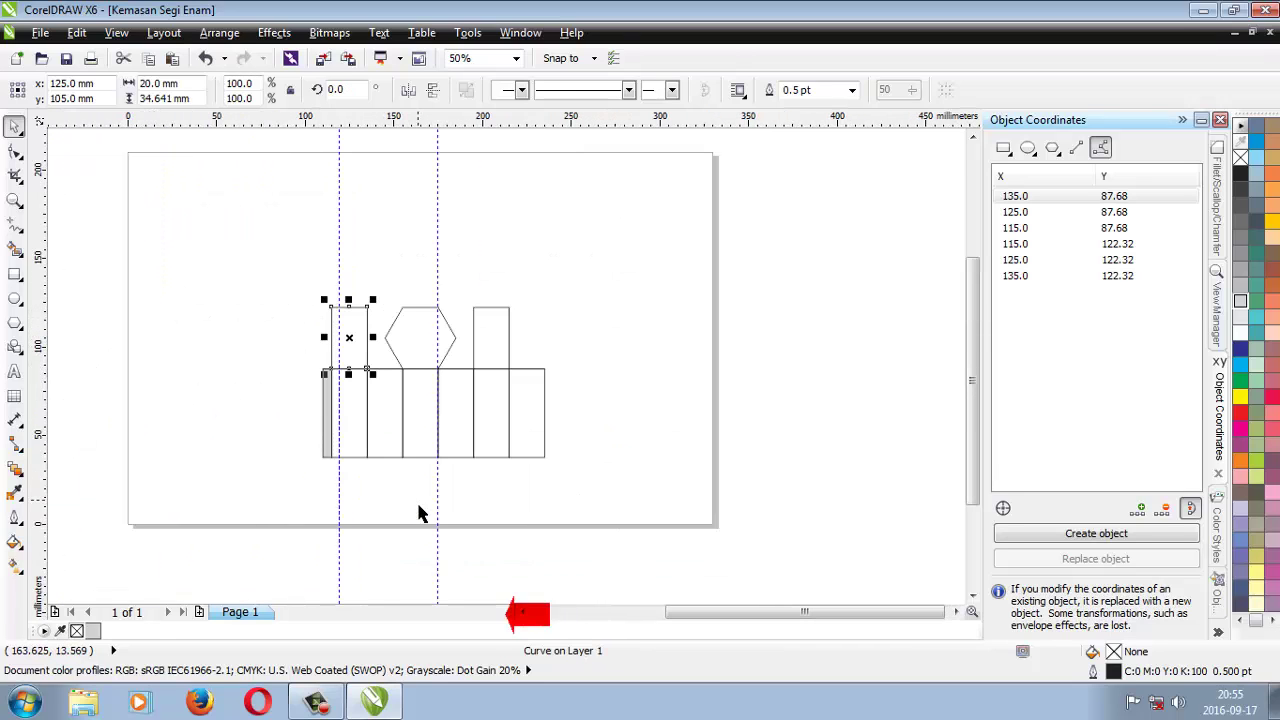
{"action": "scroll", "coordinate": [418, 512], "scroll_direction": "up", "scroll_amount": 1}
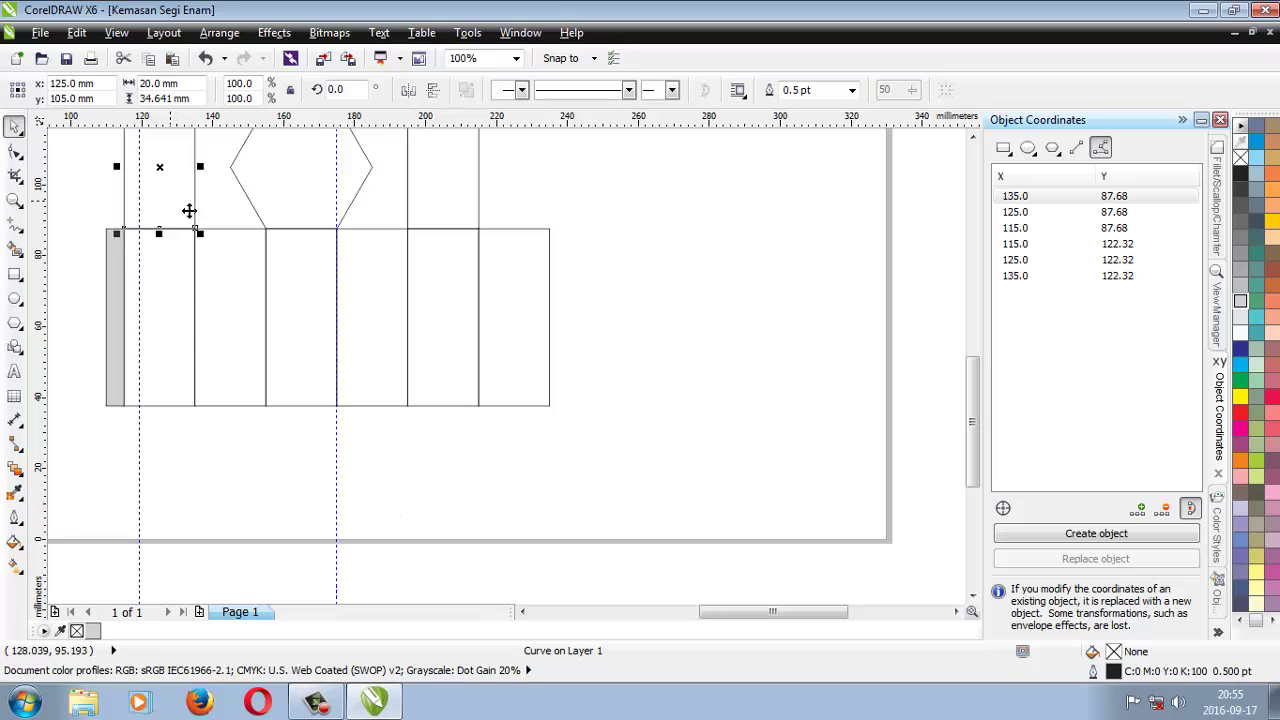
{"action": "left_click", "coordinate": [262, 200]}
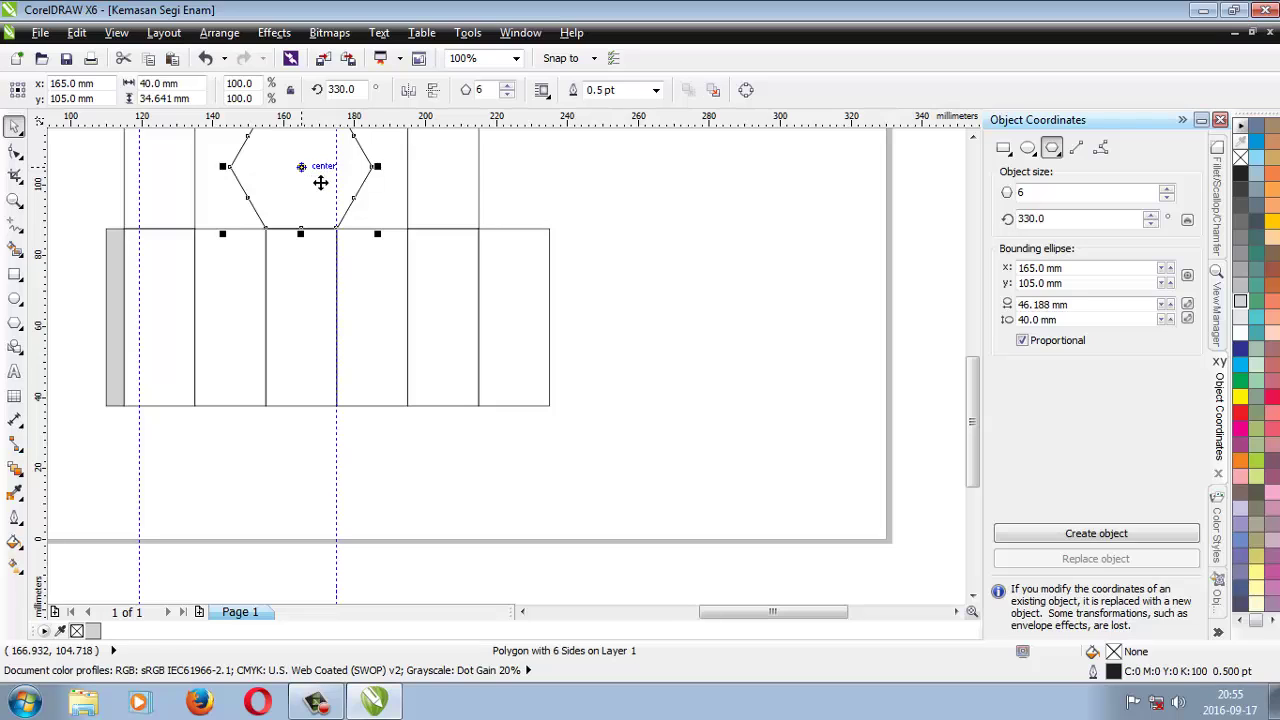
{"action": "left_click_drag", "start_coordinate": [320, 177], "coordinate": [385, 480]}
{"action": "scroll", "coordinate": [385, 480], "scroll_direction": "up", "scroll_amount": 2}
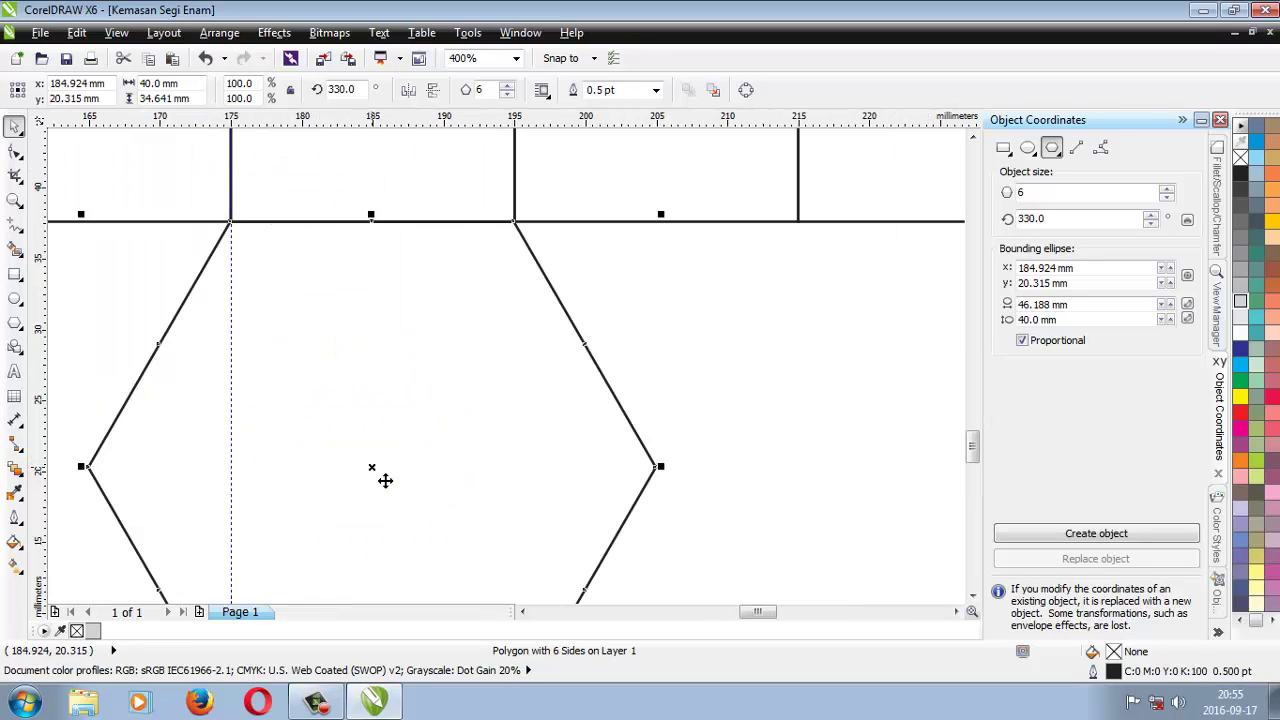
{"action": "scroll", "coordinate": [385, 480], "scroll_direction": "down", "scroll_amount": 2}
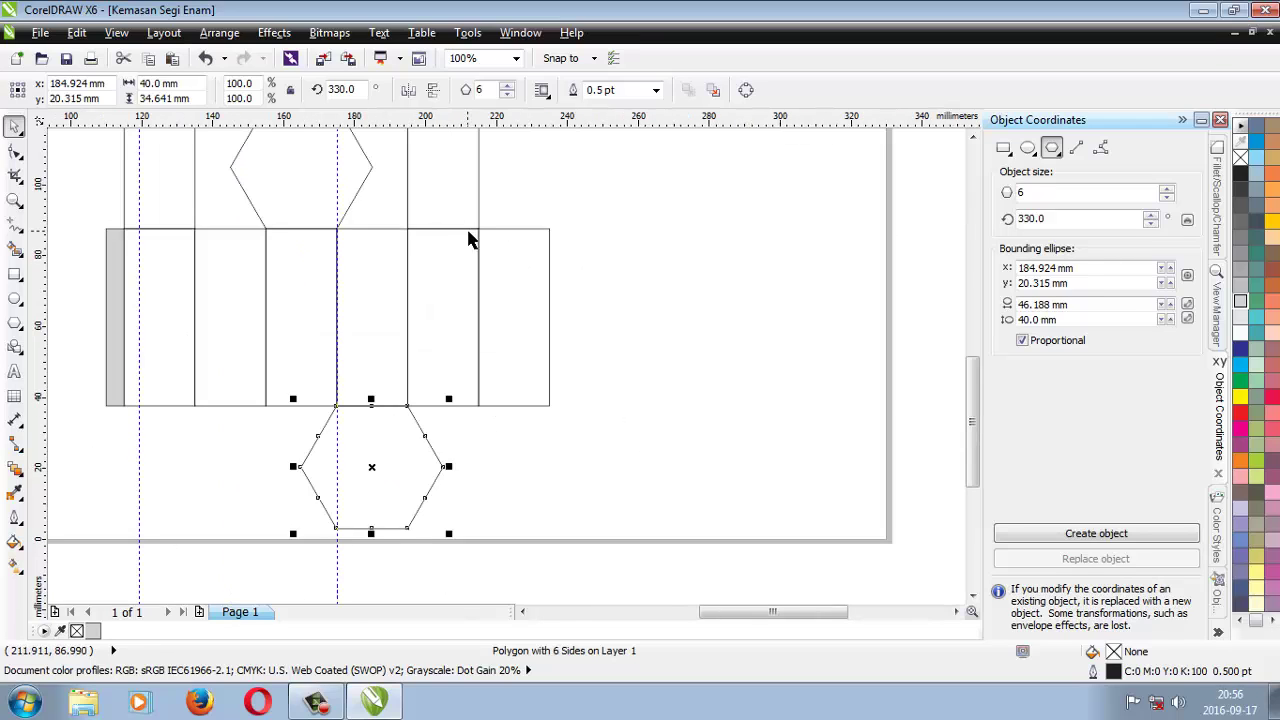
Copy the rectangular flap below the last side panel and nudge it into line at x 224.976 mm, y 20.28 mm.
{"action": "left_click", "coordinate": [458, 202]}
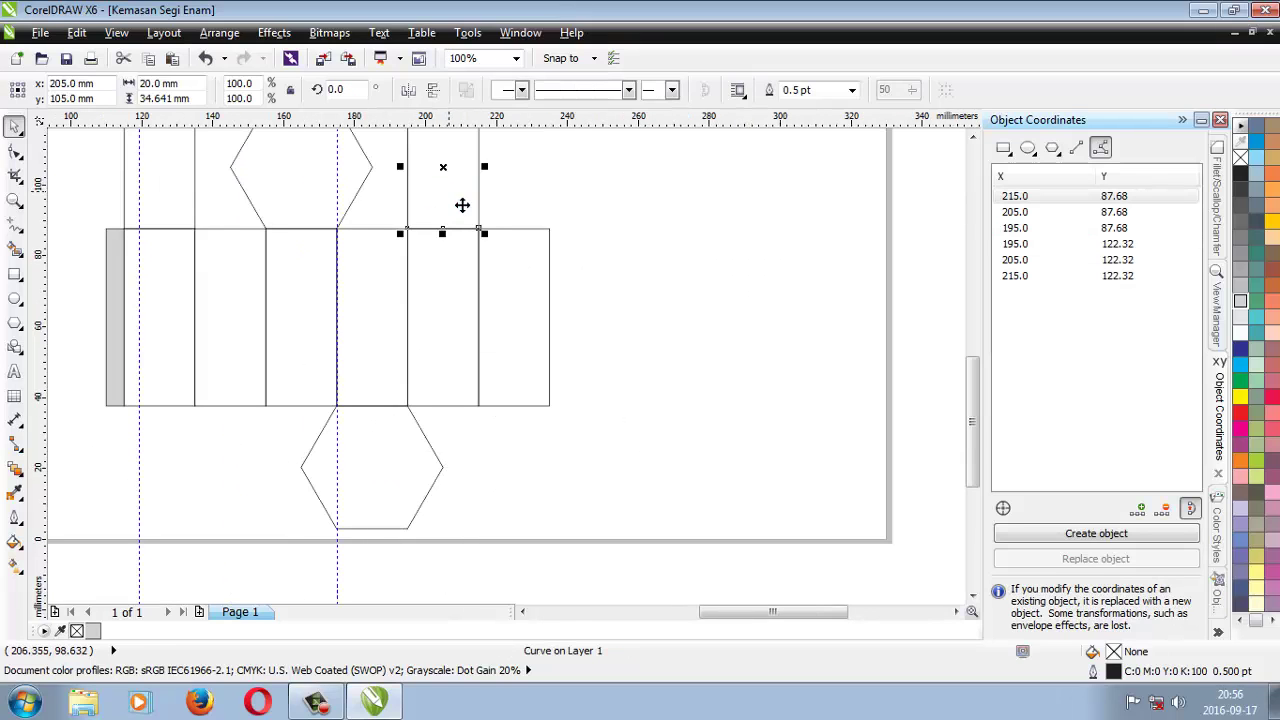
{"action": "left_click_drag", "start_coordinate": [460, 191], "coordinate": [527, 480]}
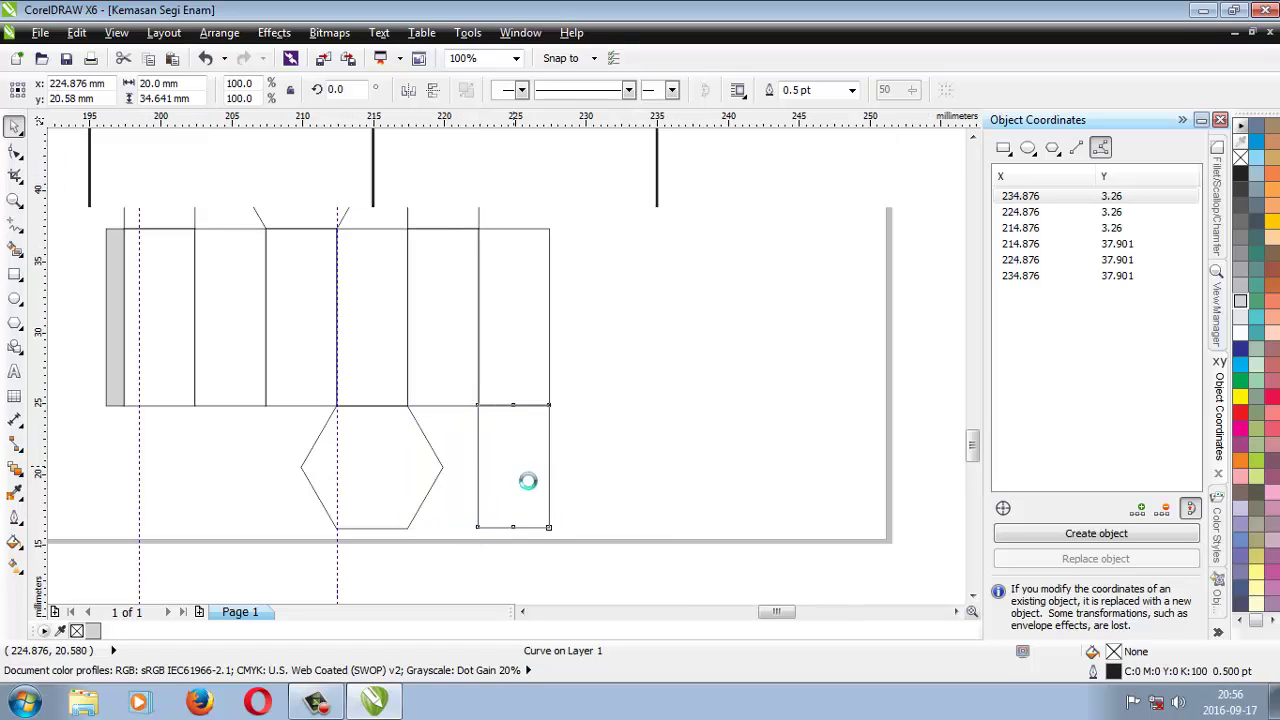
{"action": "scroll", "coordinate": [527, 480], "scroll_direction": "up", "scroll_amount": 2}
{"action": "key", "text": "Down"}
{"action": "key", "text": "Down"}
{"action": "key", "text": "Down"}
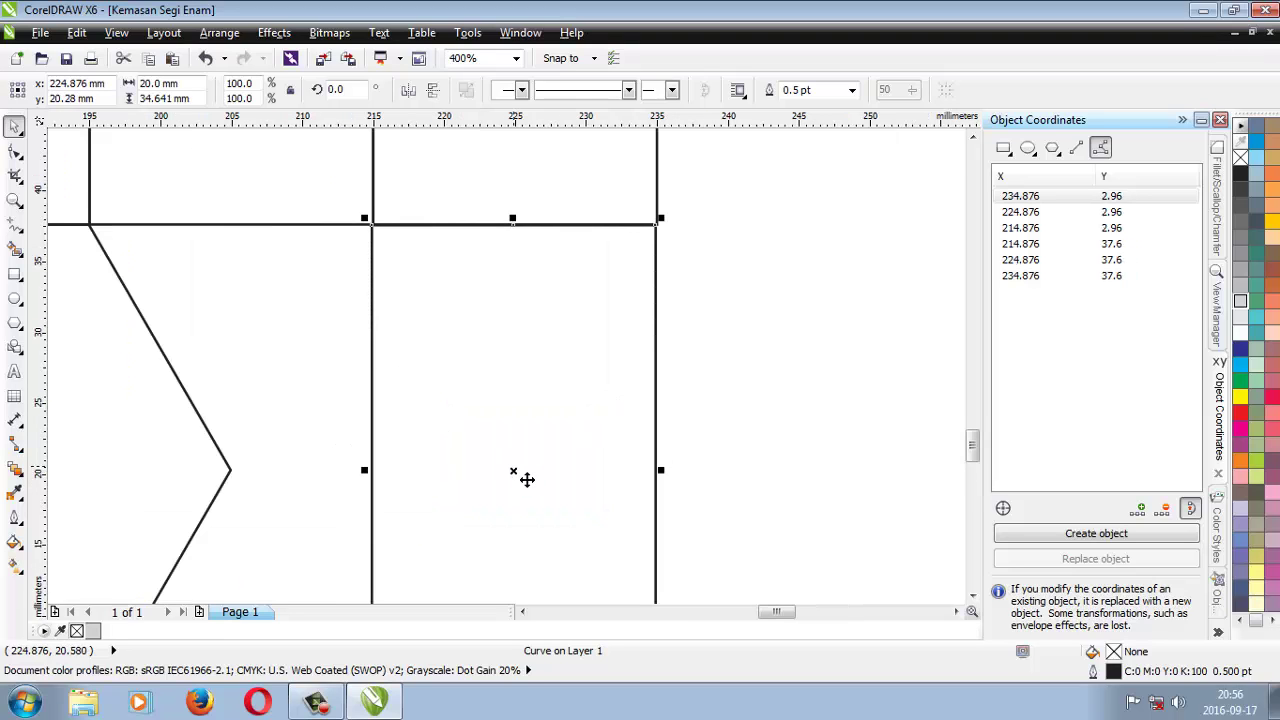
{"action": "key", "text": "Right"}
{"action": "key", "text": "Right"}
{"action": "key", "text": "Left"}
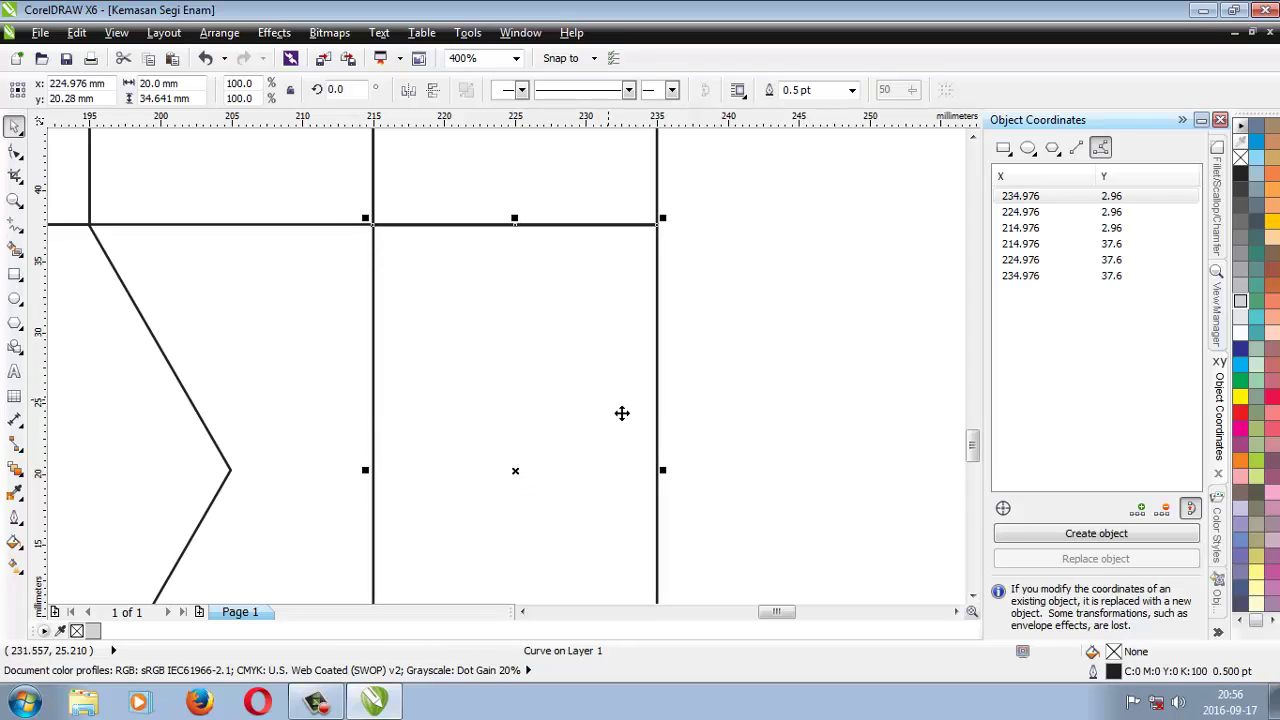
{"action": "left_click", "coordinate": [471, 434]}
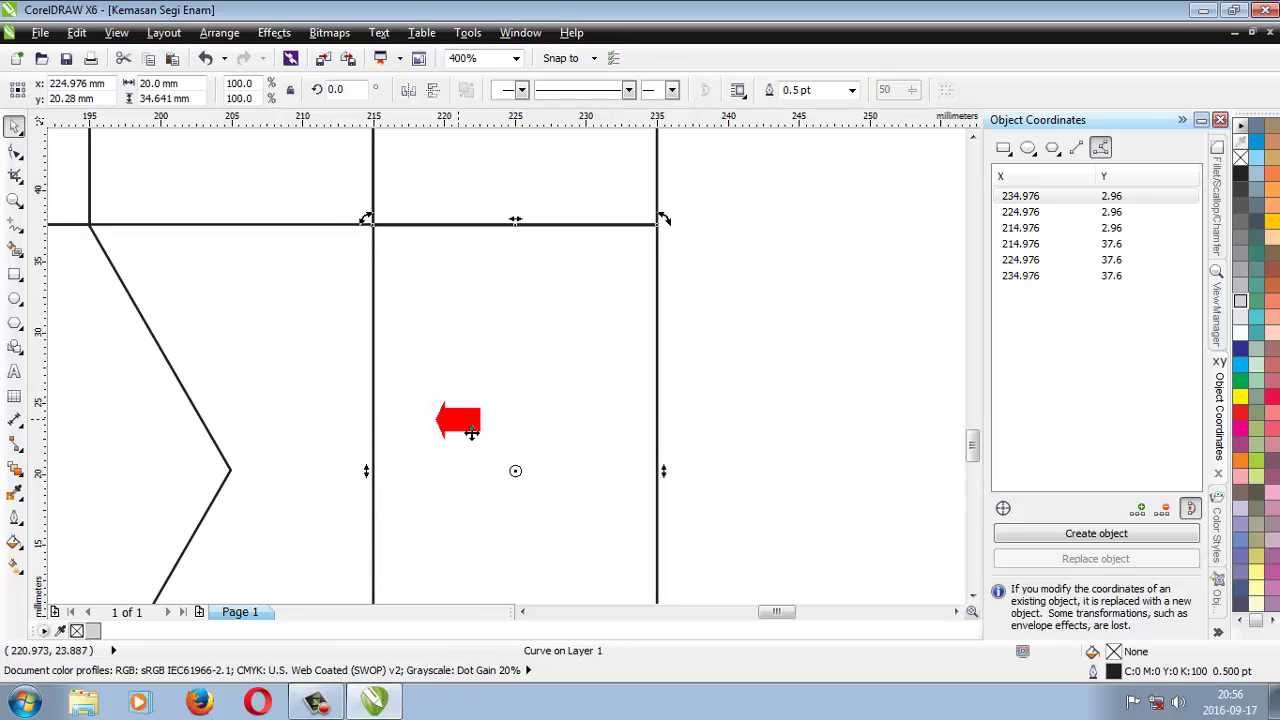
{"action": "scroll", "coordinate": [500, 446], "scroll_direction": "down", "scroll_amount": 3}
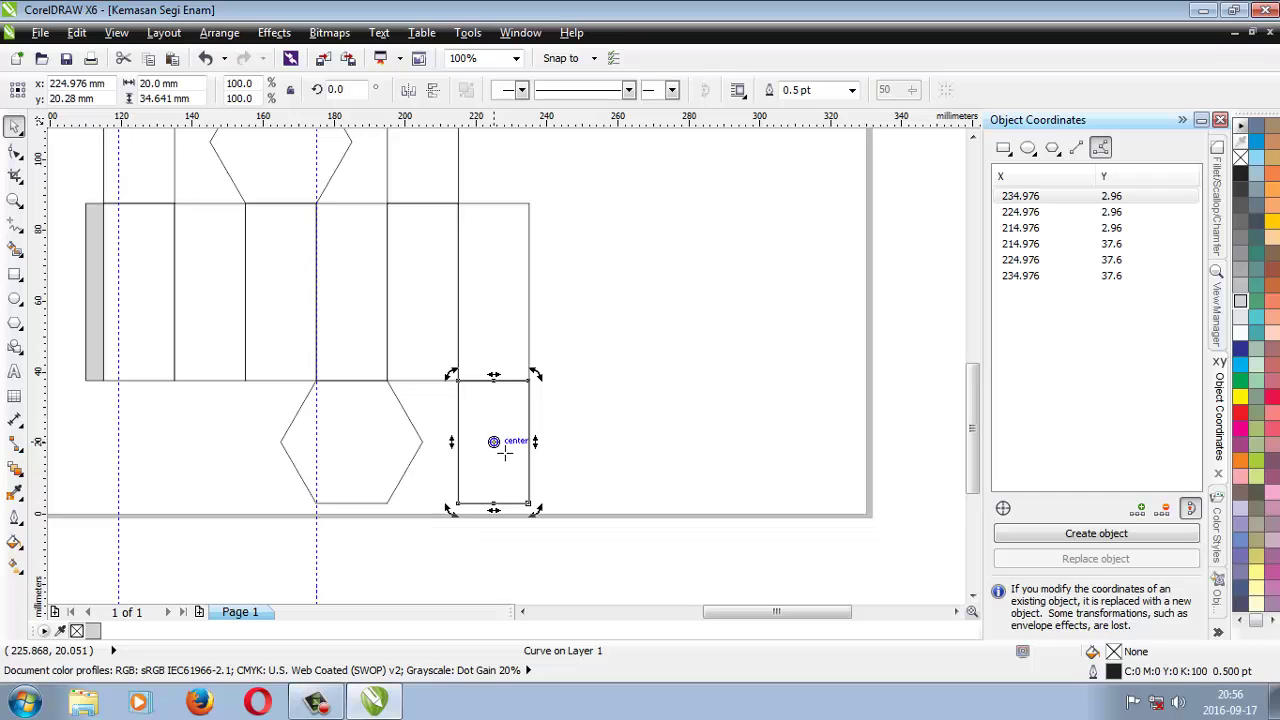
Copy the lower flap to below the second side panel and nudge it into line at x 144.943 mm.
{"action": "left_click", "coordinate": [505, 441]}
{"action": "left_click_drag", "start_coordinate": [508, 440], "coordinate": [221, 433]}
{"action": "scroll", "coordinate": [136, 401], "scroll_direction": "up", "scroll_amount": 2}
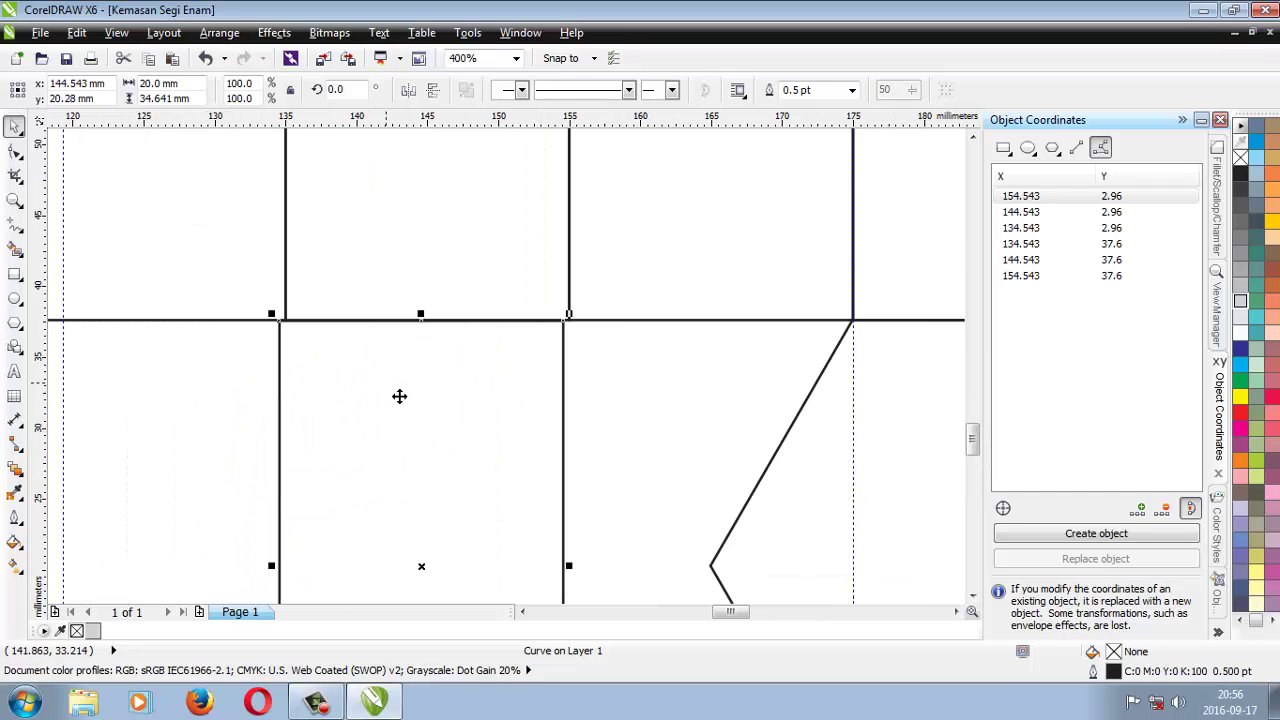
{"action": "scroll", "coordinate": [400, 394], "scroll_direction": "up", "scroll_amount": 1}
{"action": "key", "text": "Right"}
{"action": "key", "text": "Right"}
{"action": "key", "text": "Right"}
{"action": "key", "text": "Right"}
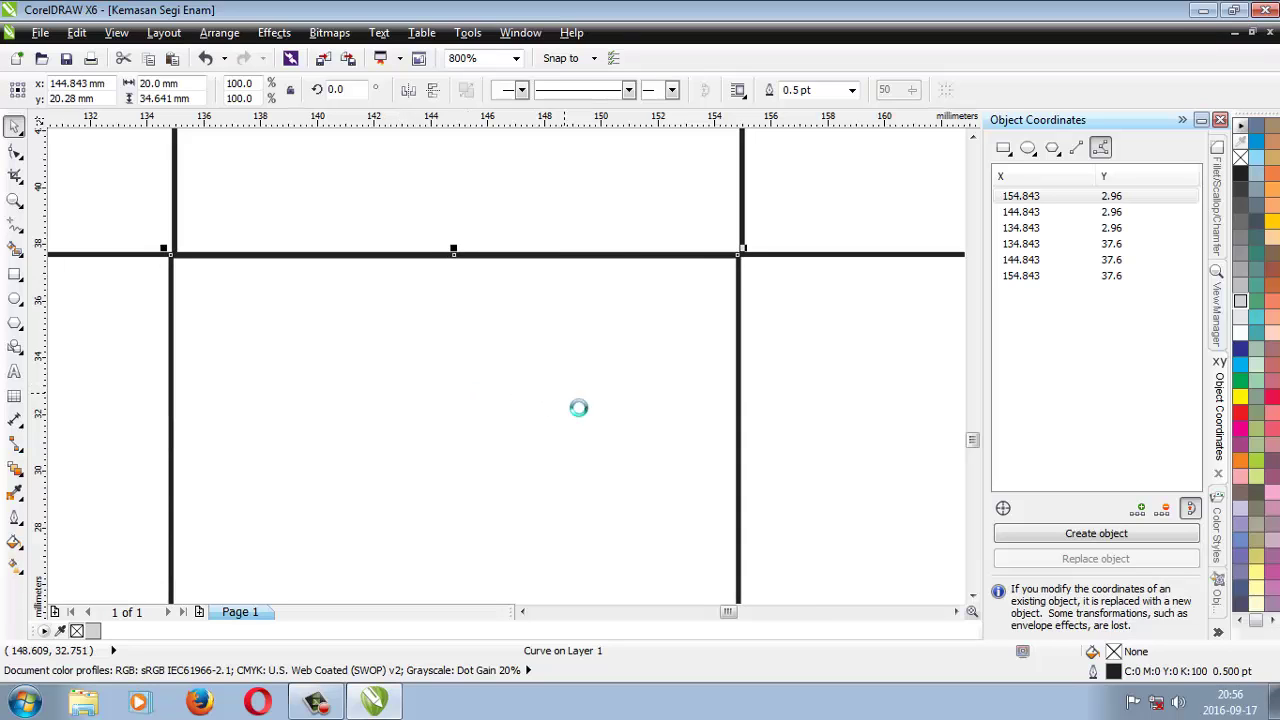
{"action": "key", "text": "Left"}
{"action": "left_click", "coordinate": [837, 369]}
{"action": "scroll", "coordinate": [840, 370], "scroll_direction": "down", "scroll_amount": 4}
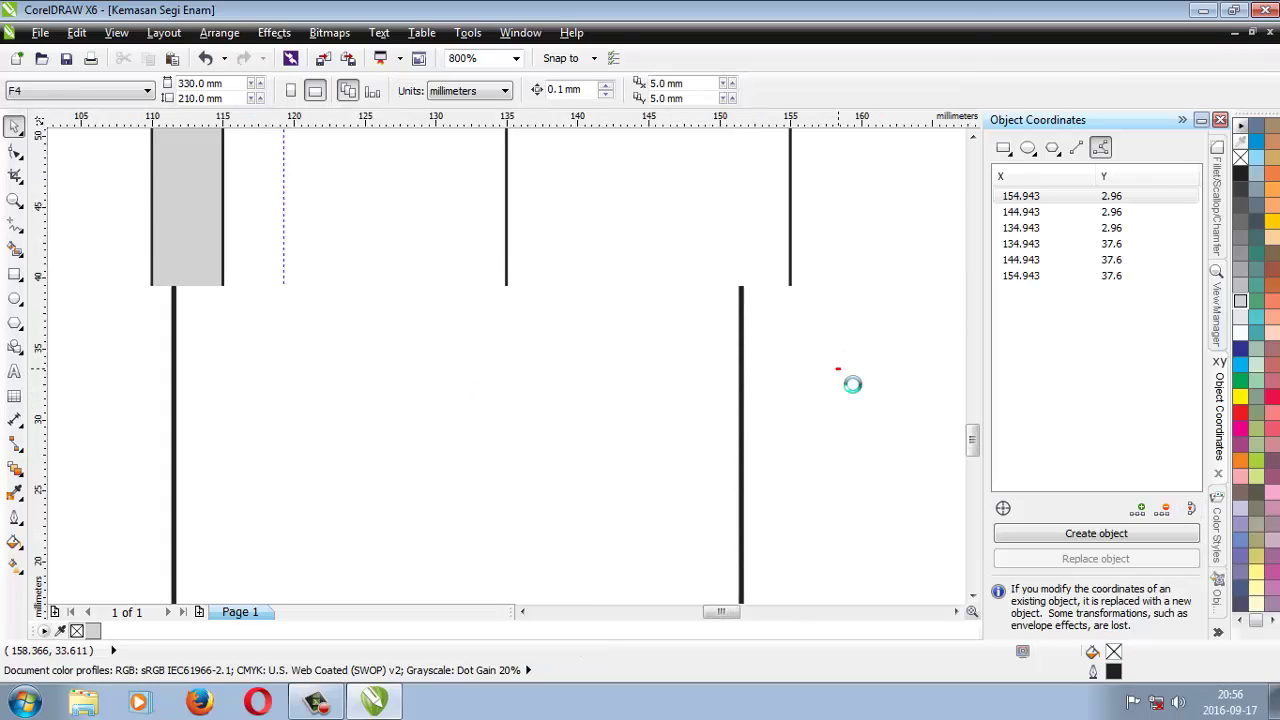
Stretch a copy of the first side panel across all six panels, making a rectangle 120 × 50 mm.
{"action": "left_click", "coordinate": [955, 611]}
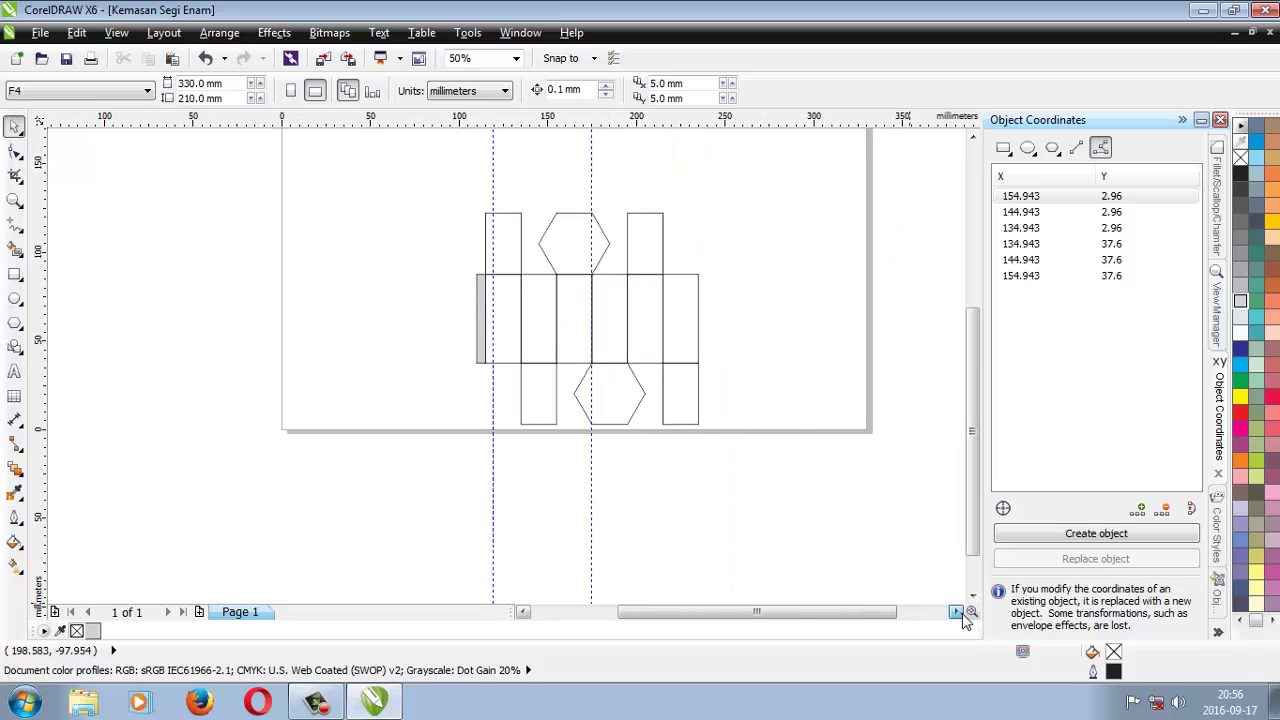
{"action": "scroll", "coordinate": [600, 320], "scroll_direction": "up", "scroll_amount": 1}
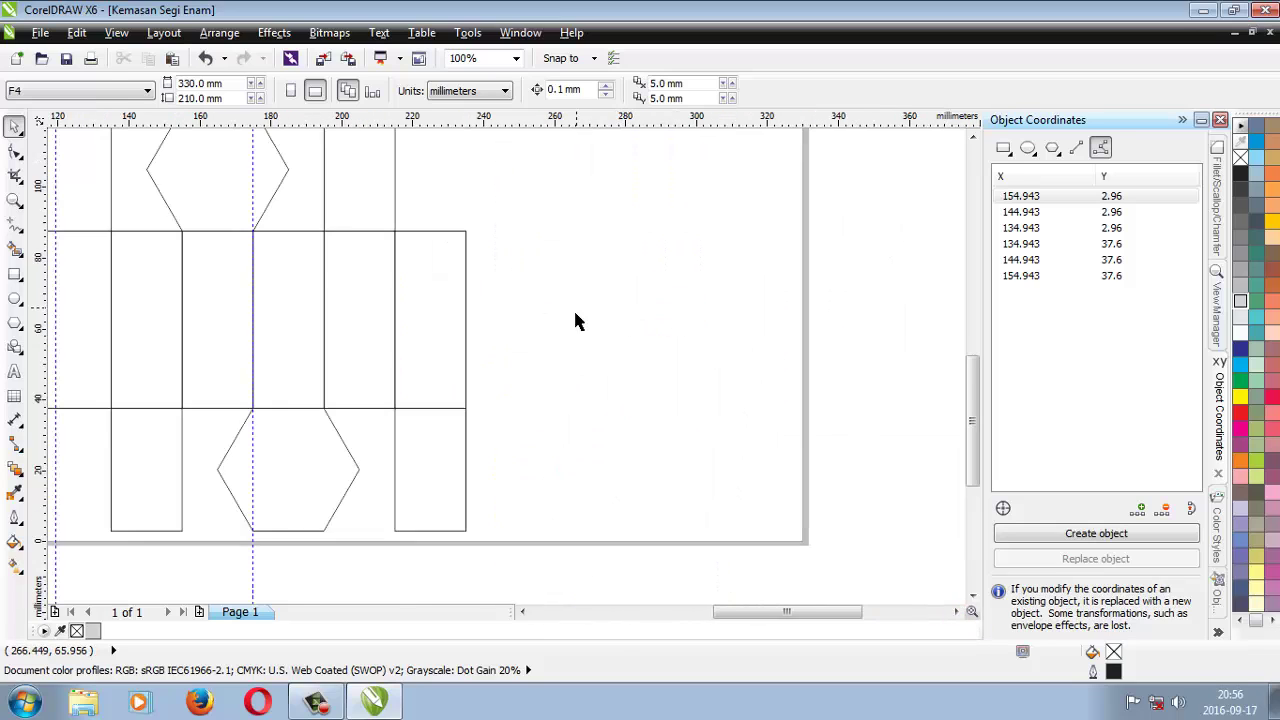
{"action": "scroll", "coordinate": [574, 320], "scroll_direction": "down", "scroll_amount": 1}
{"action": "key", "text": "ctrl+a"}
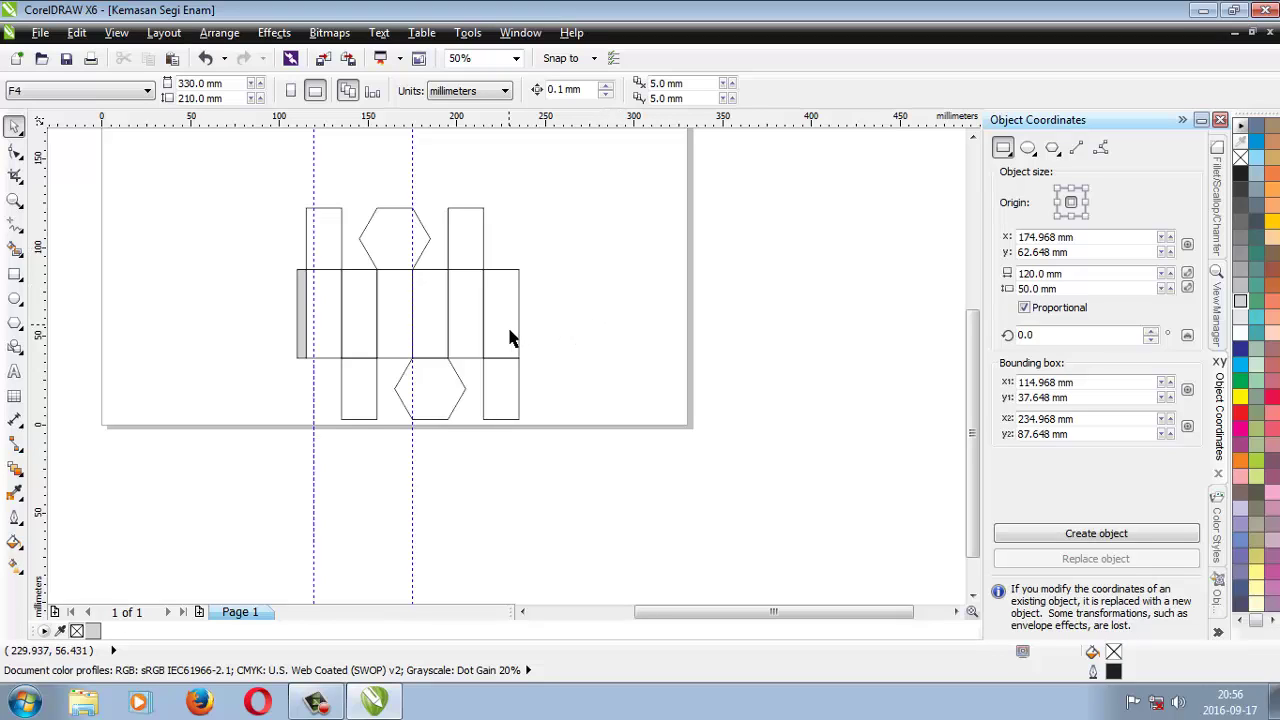
{"action": "left_click", "coordinate": [334, 320]}
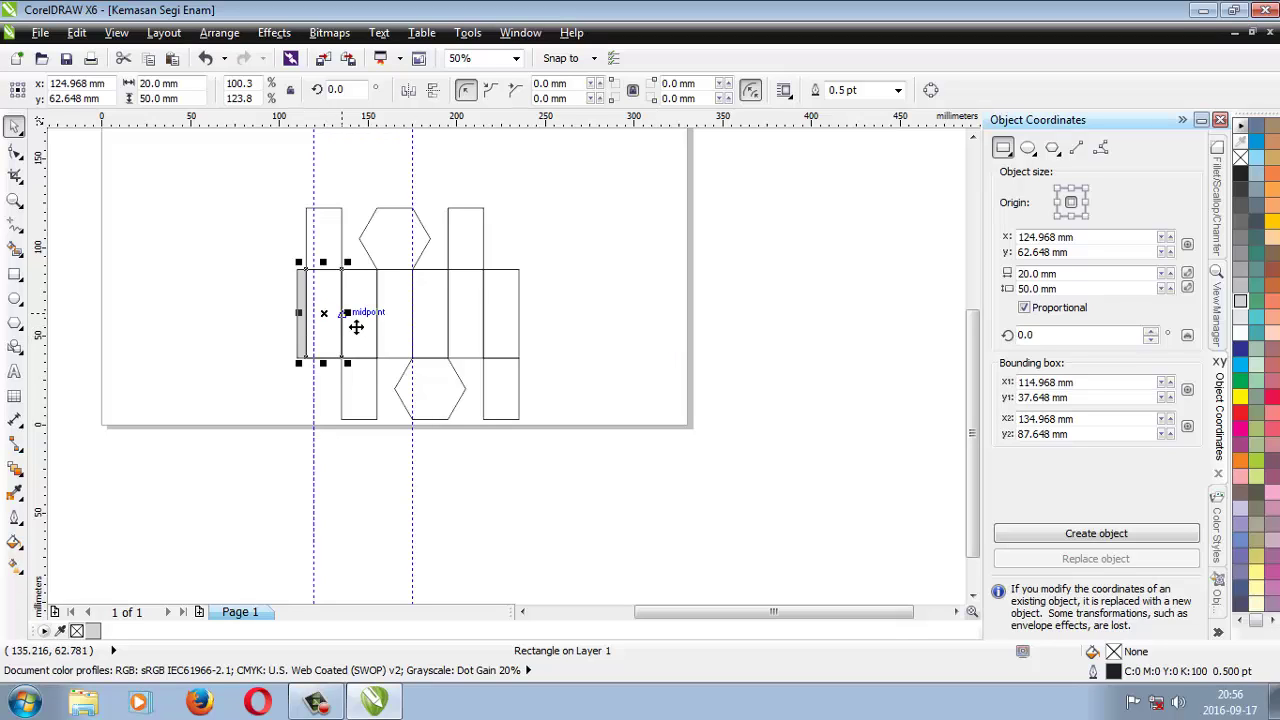
{"action": "left_click_drag", "start_coordinate": [361, 328], "coordinate": [526, 330]}
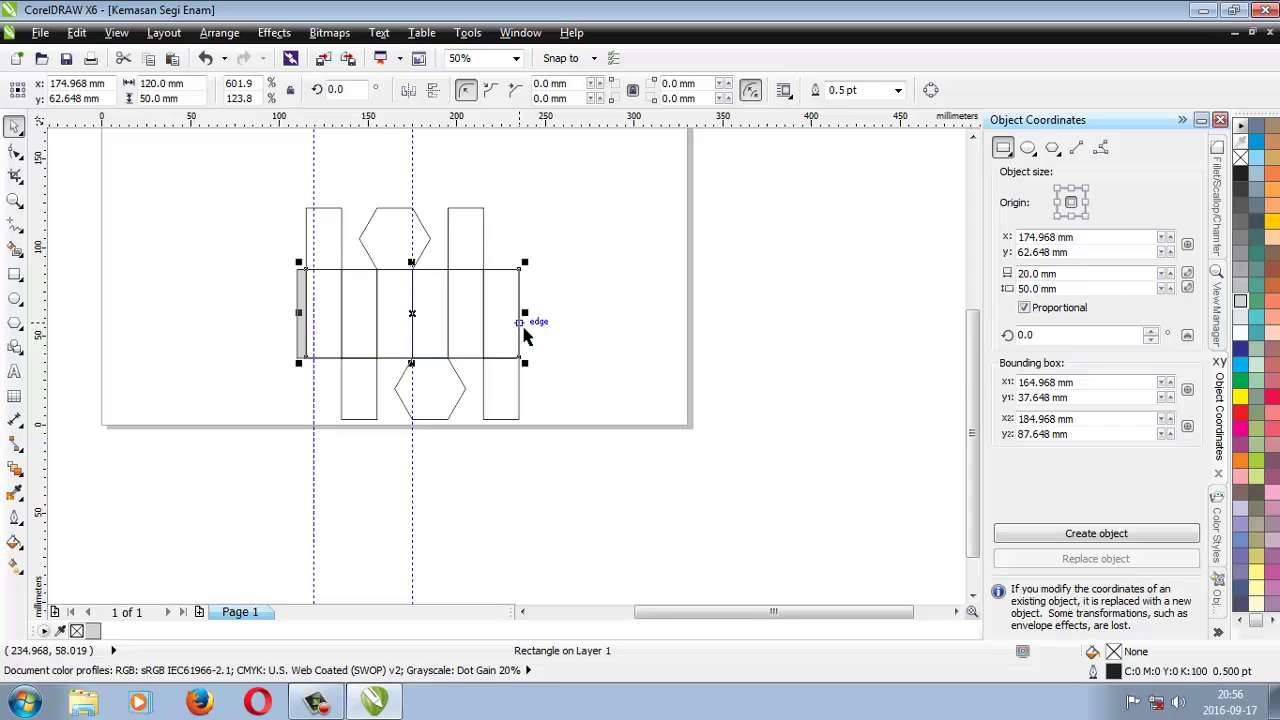
{"action": "scroll", "coordinate": [522, 322], "scroll_direction": "up", "scroll_amount": 3}
{"action": "scroll", "coordinate": [524, 330], "scroll_direction": "down", "scroll_amount": 2}
{"action": "scroll", "coordinate": [524, 337], "scroll_direction": "down", "scroll_amount": 1}
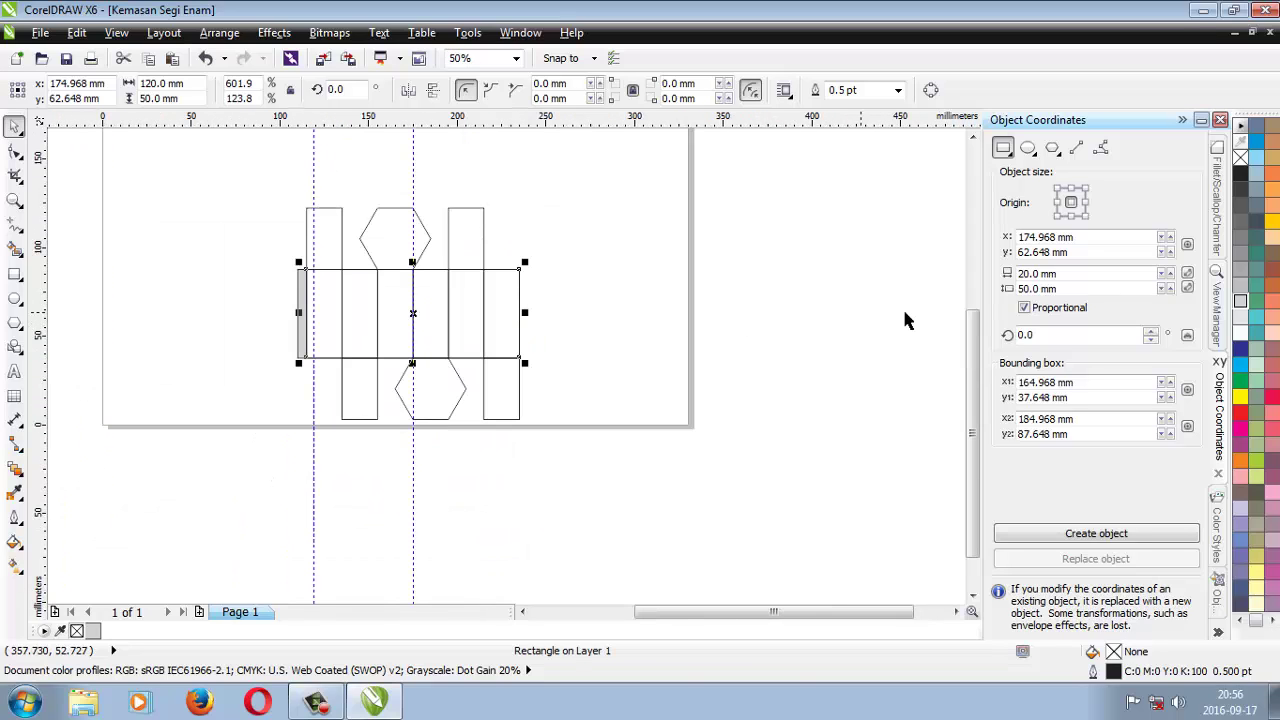
Fill the 120 × 50 mm rectangle covering the side panels with white.
{"action": "left_click", "coordinate": [1242, 334]}
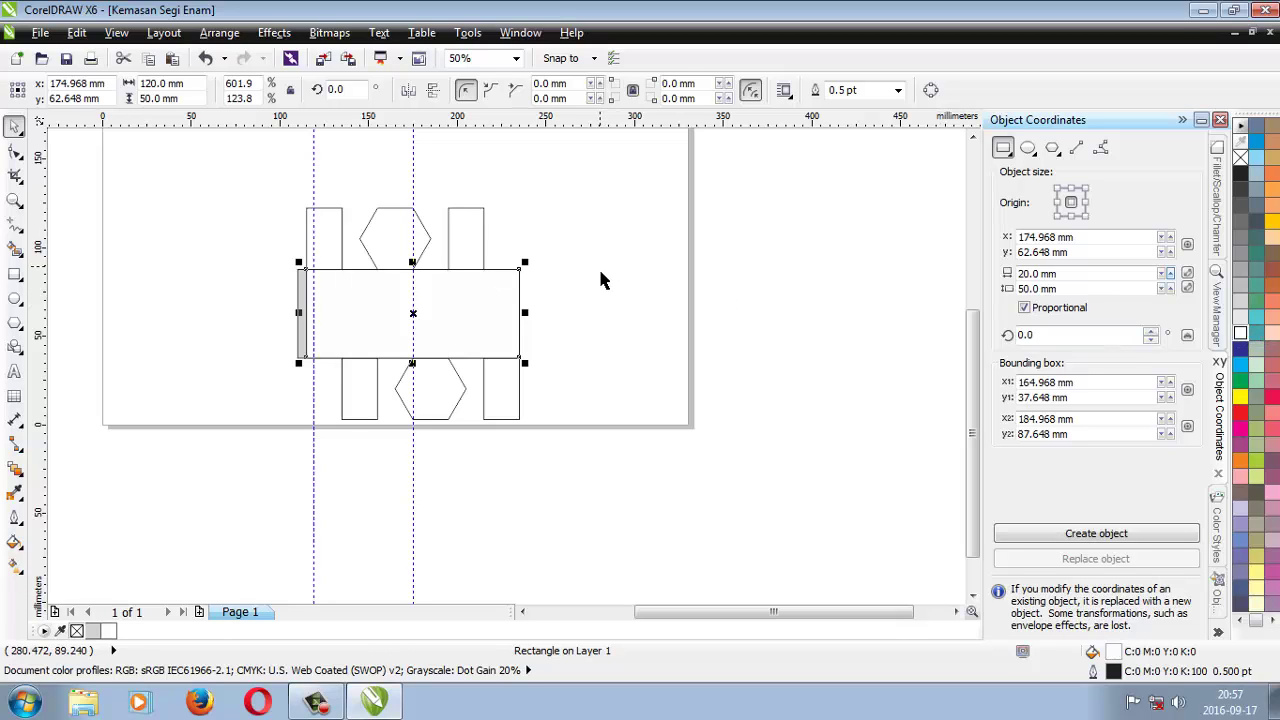
{"action": "scroll", "coordinate": [200, 297], "scroll_direction": "up", "scroll_amount": 2}
{"action": "scroll", "coordinate": [263, 292], "scroll_direction": "down", "scroll_amount": 2}
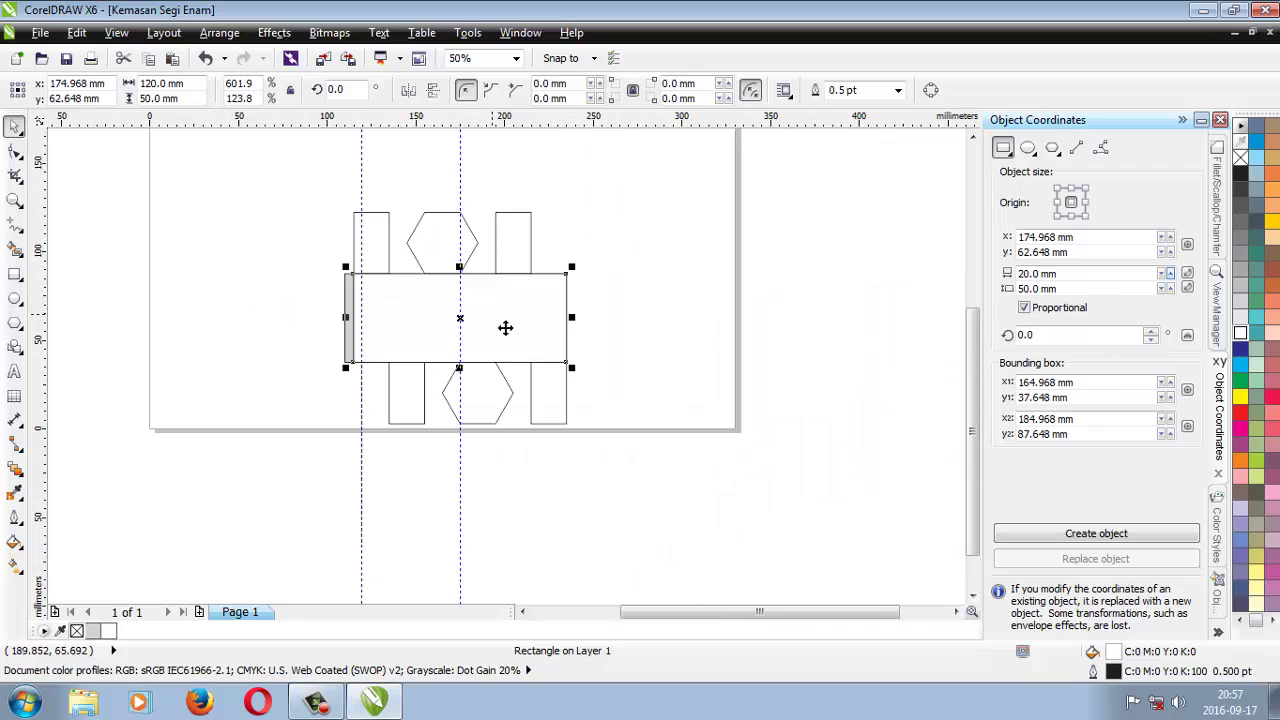
Move the complete box layout up the page, centring it at about x 172 mm, y 128.7 mm.
{"action": "left_click", "coordinate": [709, 302]}
{"action": "left_click_drag", "start_coordinate": [270, 193], "coordinate": [557, 370]}
{"action": "left_click_drag", "start_coordinate": [469, 323], "coordinate": [472, 210]}
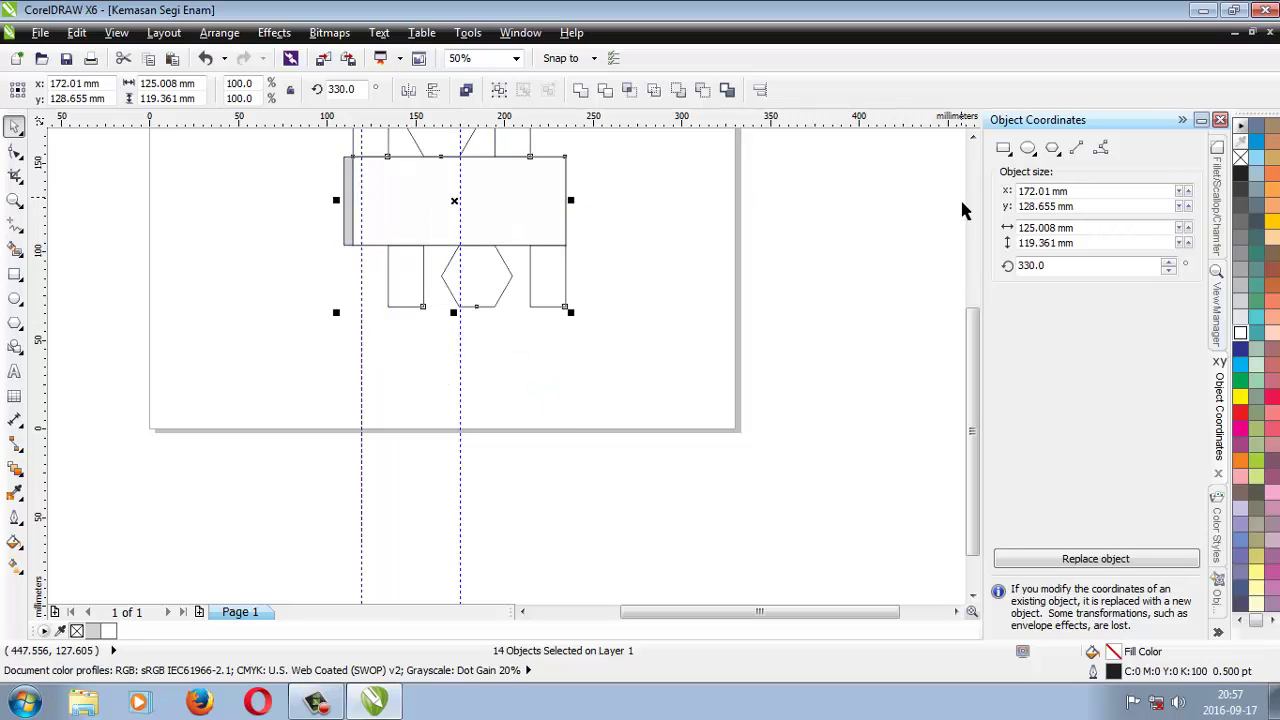
{"action": "scroll", "coordinate": [648, 238], "scroll_direction": "up", "scroll_amount": 3}
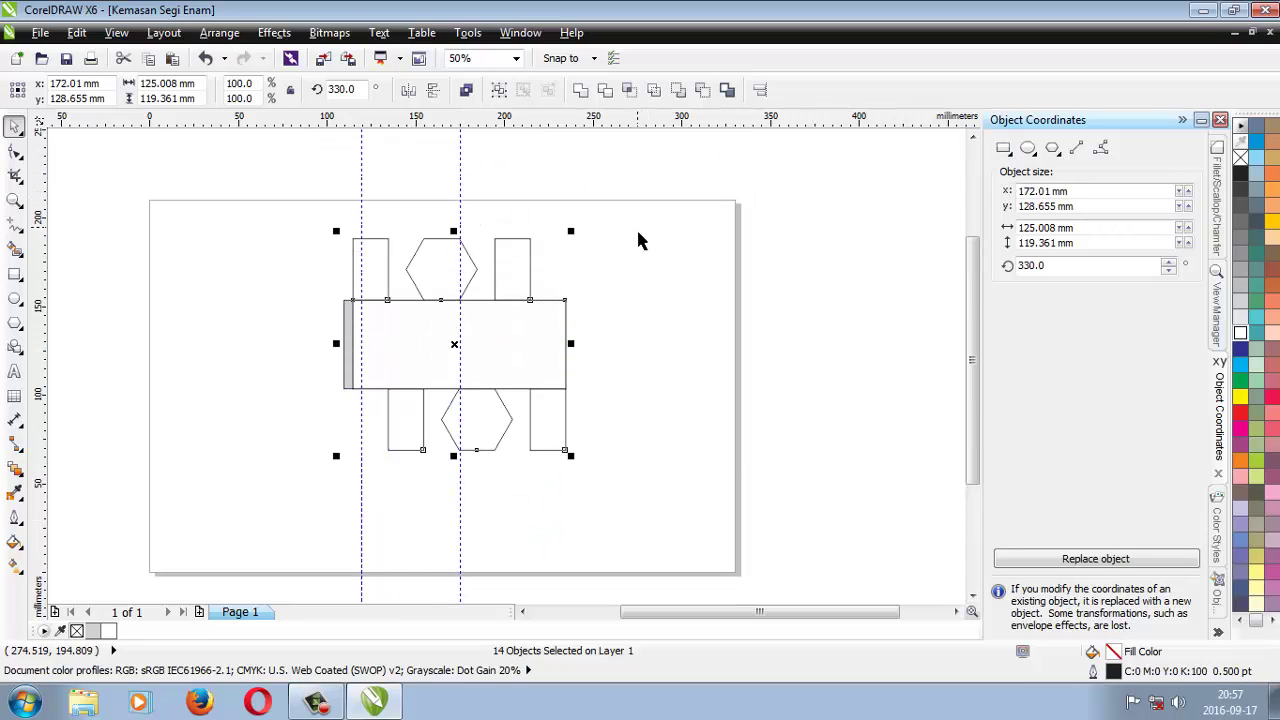
{"action": "scroll", "coordinate": [270, 406], "scroll_direction": "up", "scroll_amount": 2}
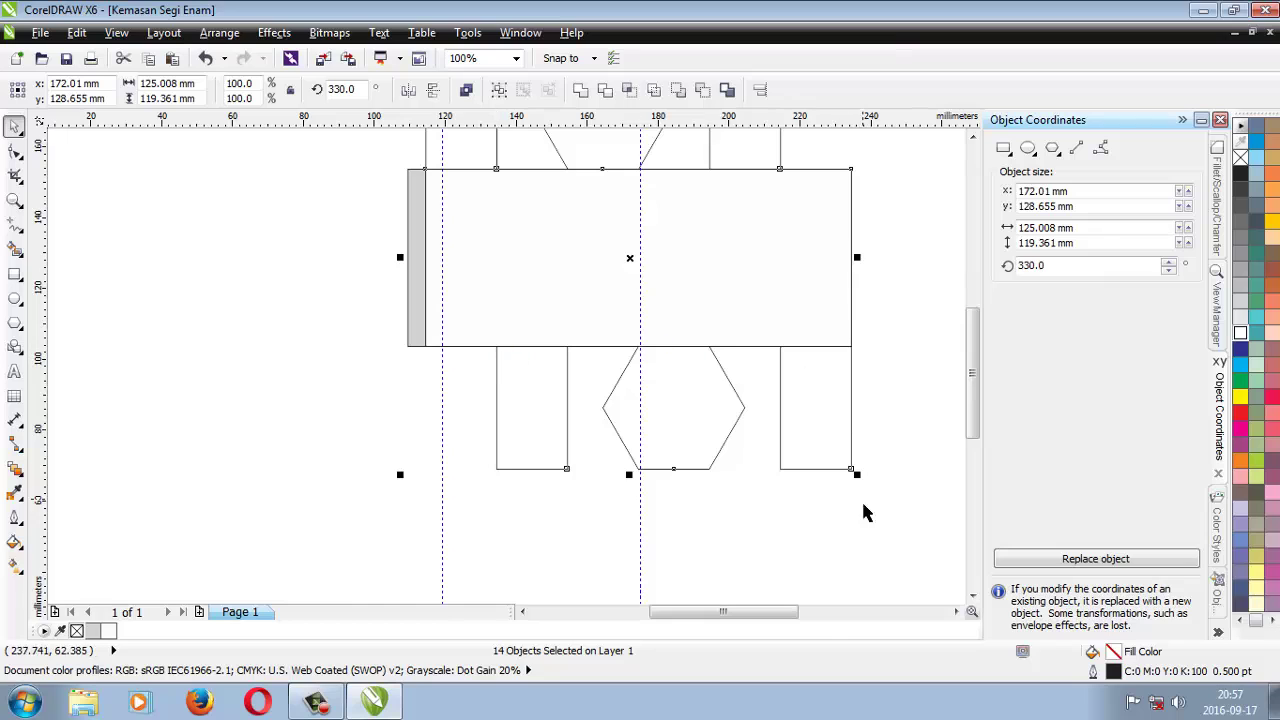
{"action": "left_click", "coordinate": [956, 611]}
{"action": "left_click", "coordinate": [971, 136]}
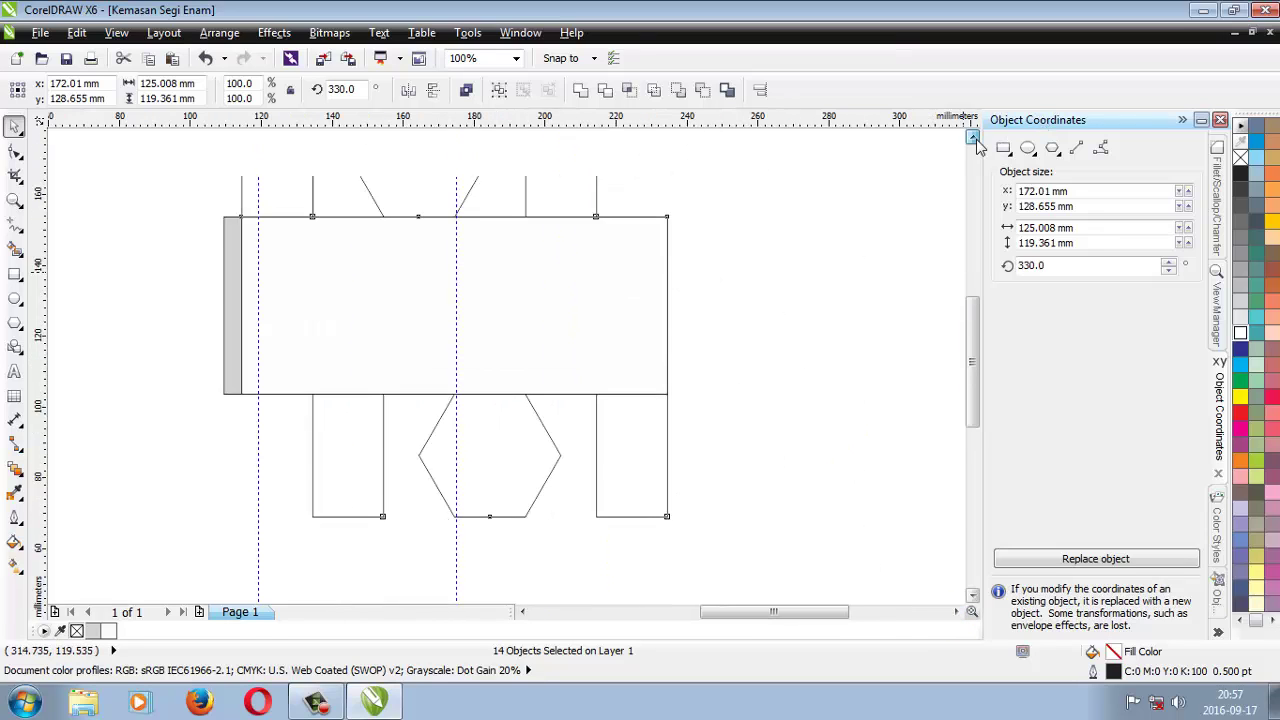
{"action": "left_click", "coordinate": [775, 327]}
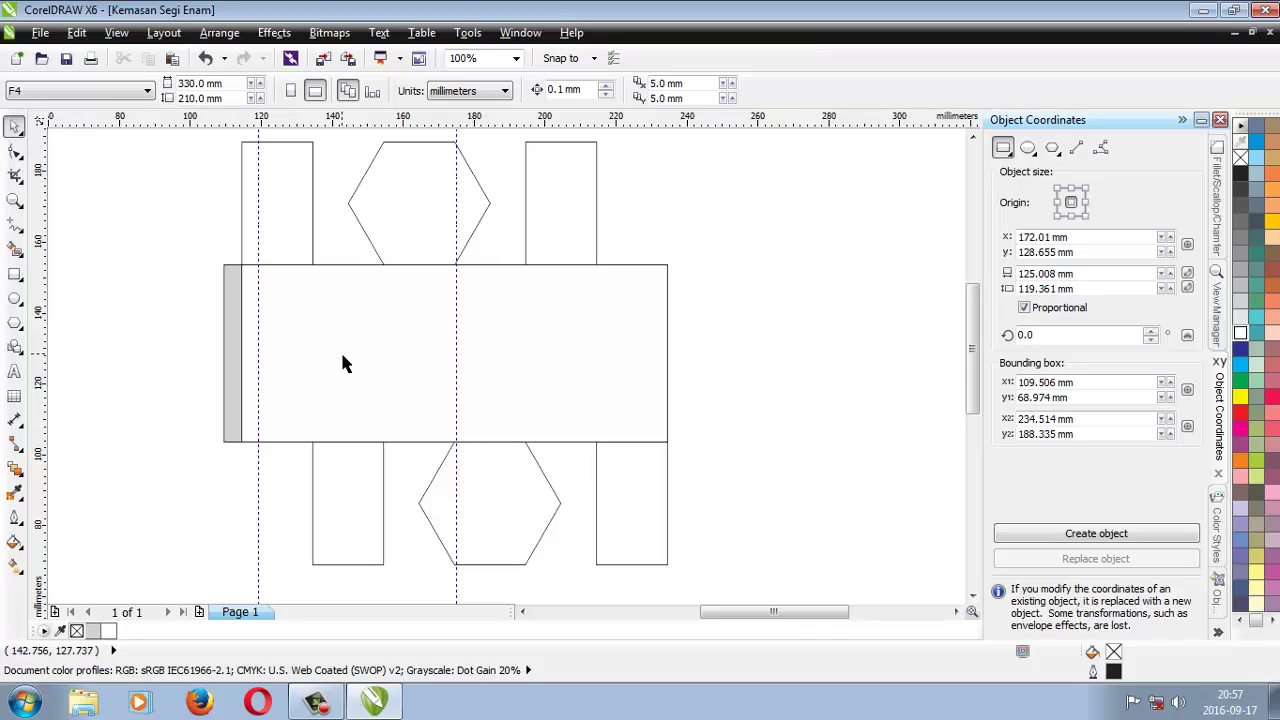
Give the 120 × 50 mm rectangle a vertical linear fountain fill from red down to orange with its midpoint at 40%.
{"action": "left_click", "coordinate": [322, 318]}
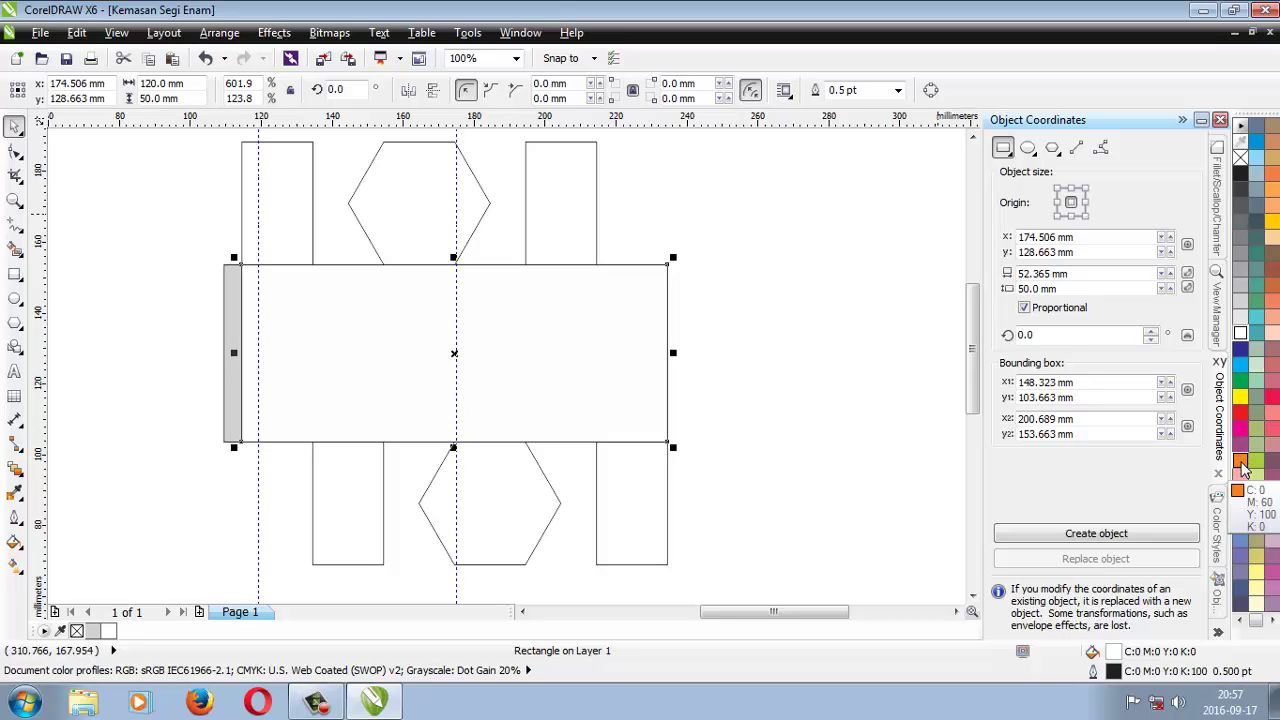
{"action": "left_click", "coordinate": [15, 565]}
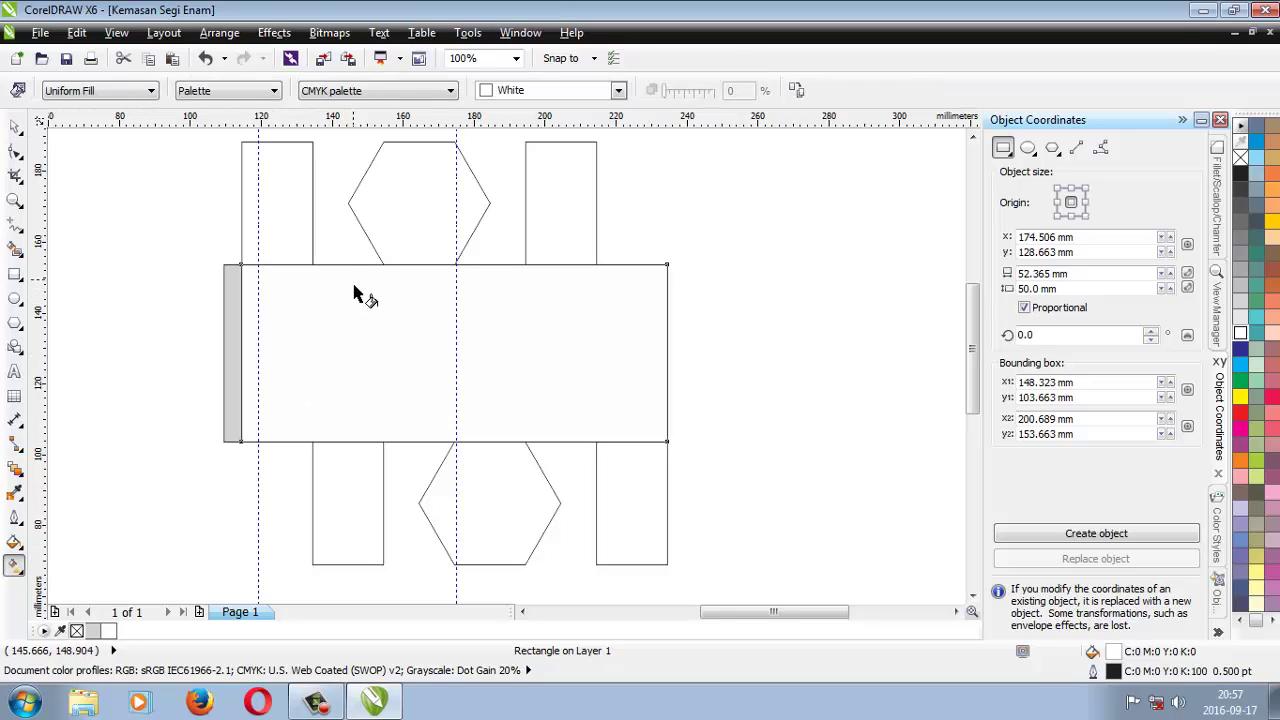
{"action": "left_click_drag", "start_coordinate": [353, 277], "coordinate": [357, 428]}
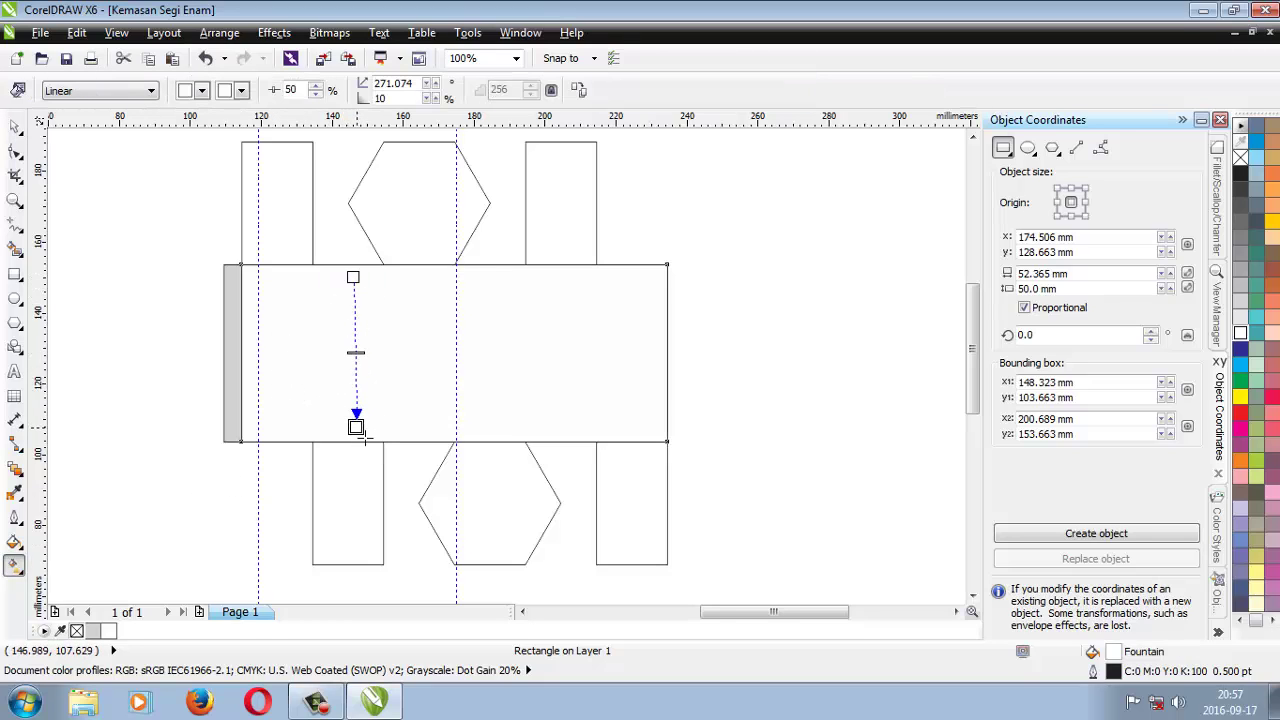
{"action": "left_click", "coordinate": [354, 277]}
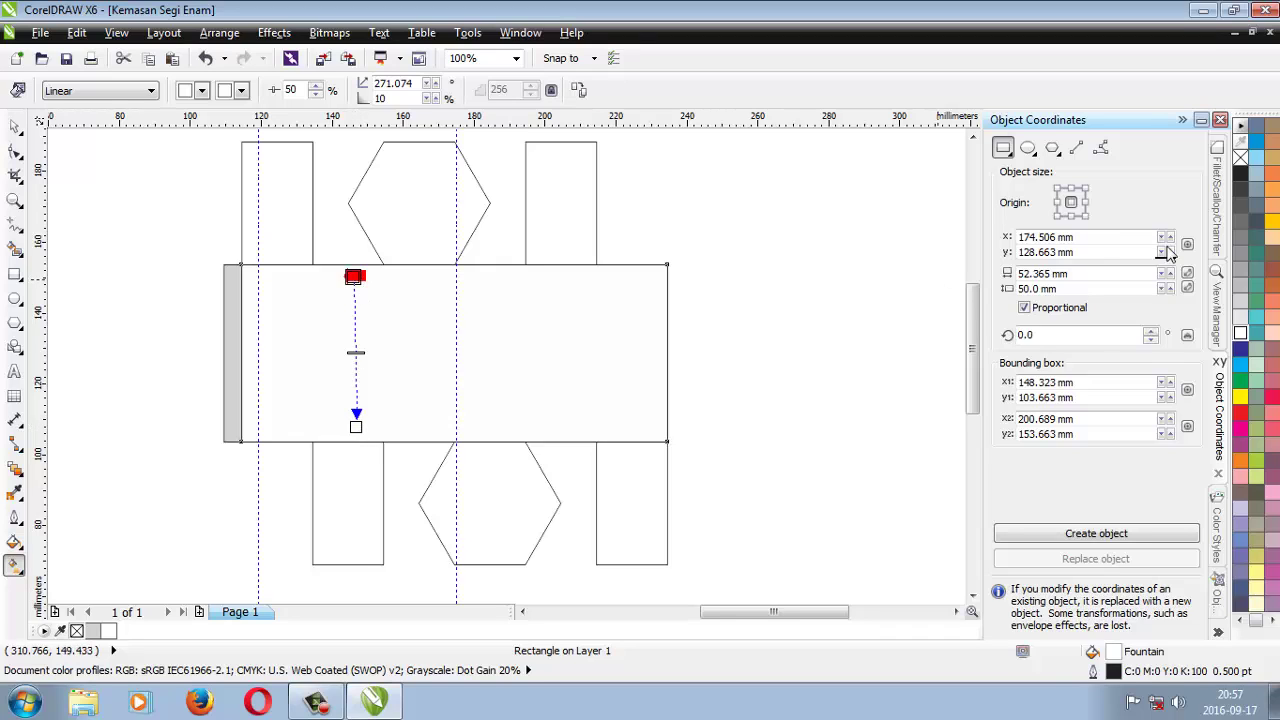
{"action": "left_click", "coordinate": [1240, 412]}
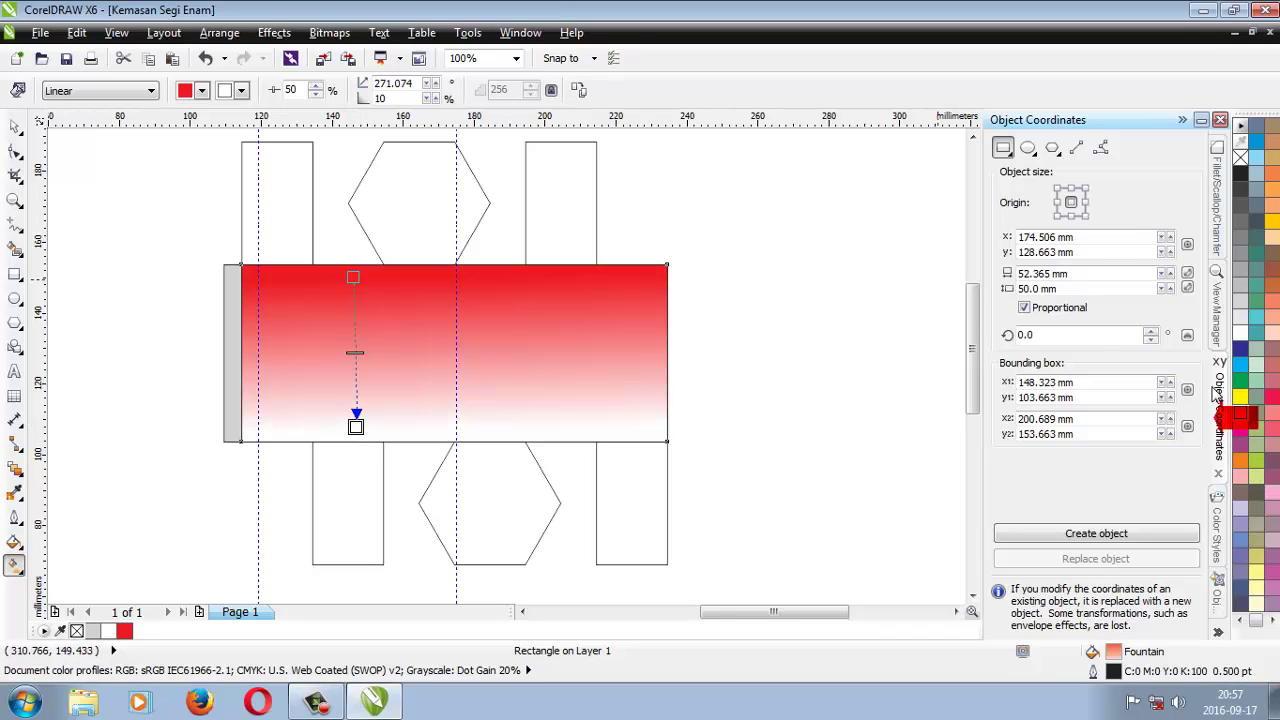
{"action": "left_click", "coordinate": [1242, 462]}
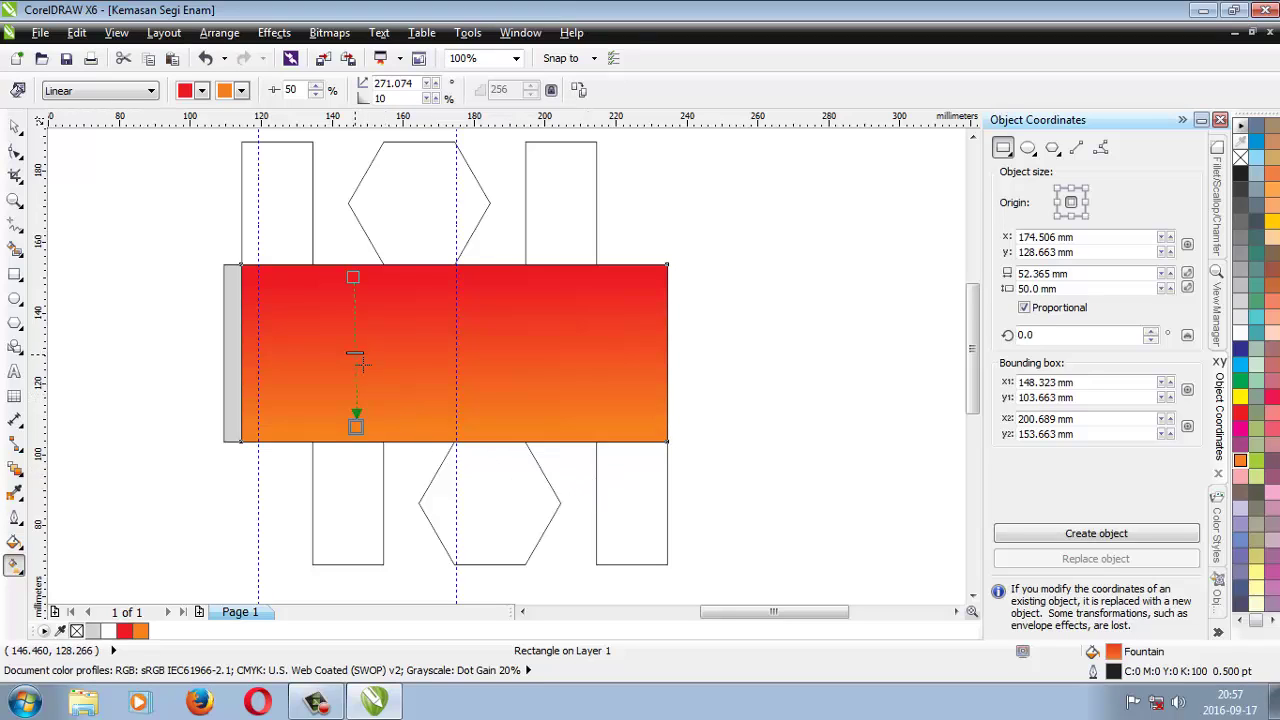
{"action": "mouse_move", "coordinate": [358, 357]}
{"action": "left_mouse_down"}
{"action": "mouse_move", "coordinate": [358, 327]}
{"action": "mouse_move", "coordinate": [356, 405]}
{"action": "mouse_move", "coordinate": [355, 338]}
{"action": "left_mouse_up"}
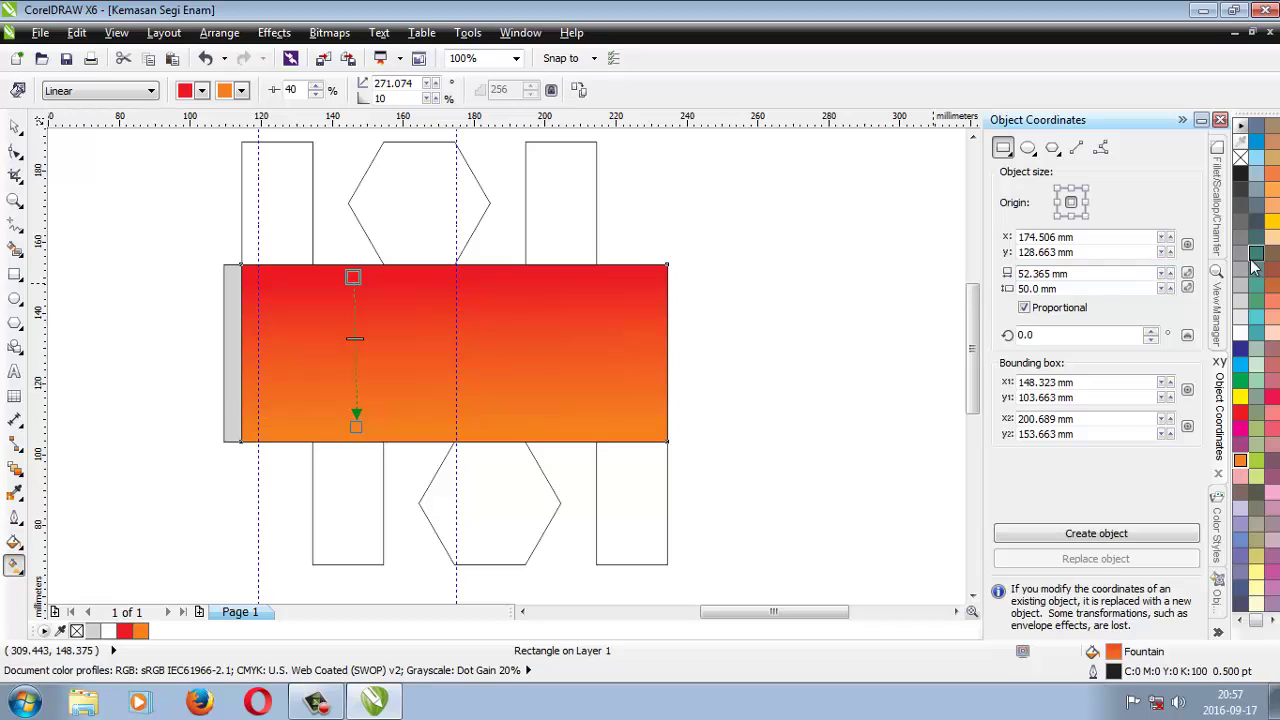
Recolour the rectangle's gradient from orange at the top to golden yellow at the bottom and straighten its angle to about 269°.
{"action": "left_click", "coordinate": [1240, 228]}
{"action": "left_click", "coordinate": [1240, 178]}
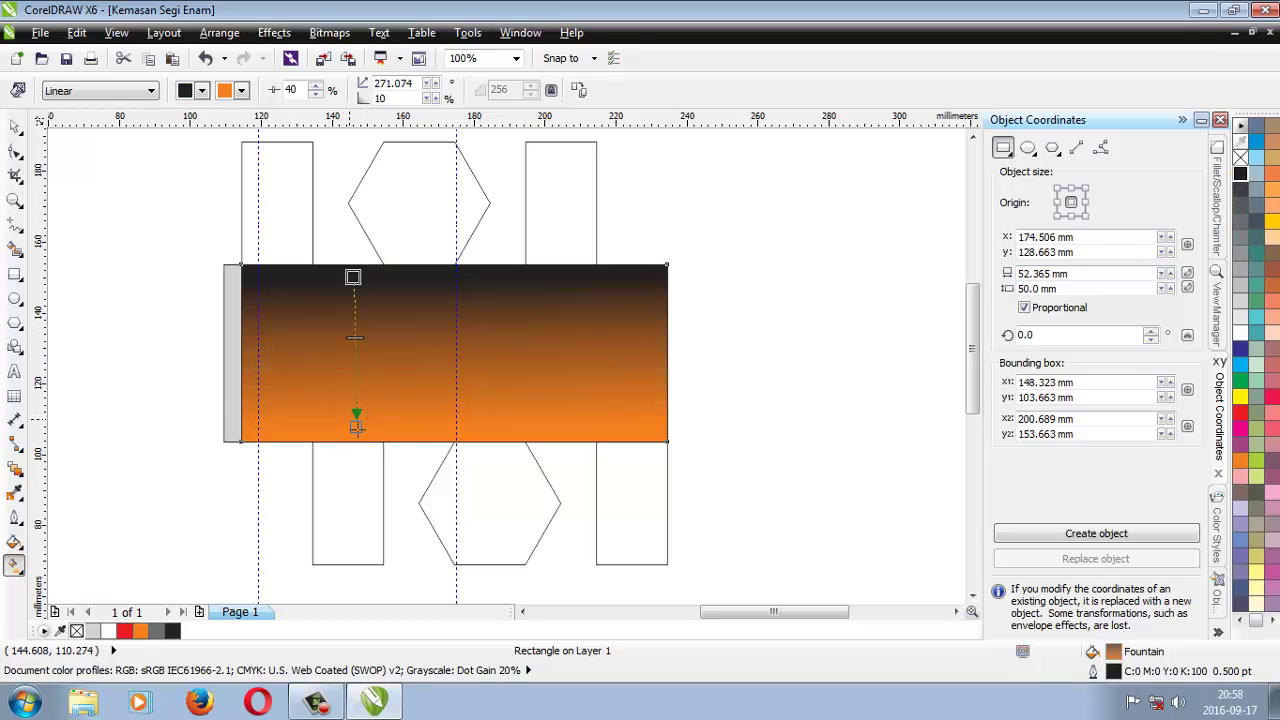
{"action": "left_click_drag", "start_coordinate": [357, 427], "coordinate": [353, 428]}
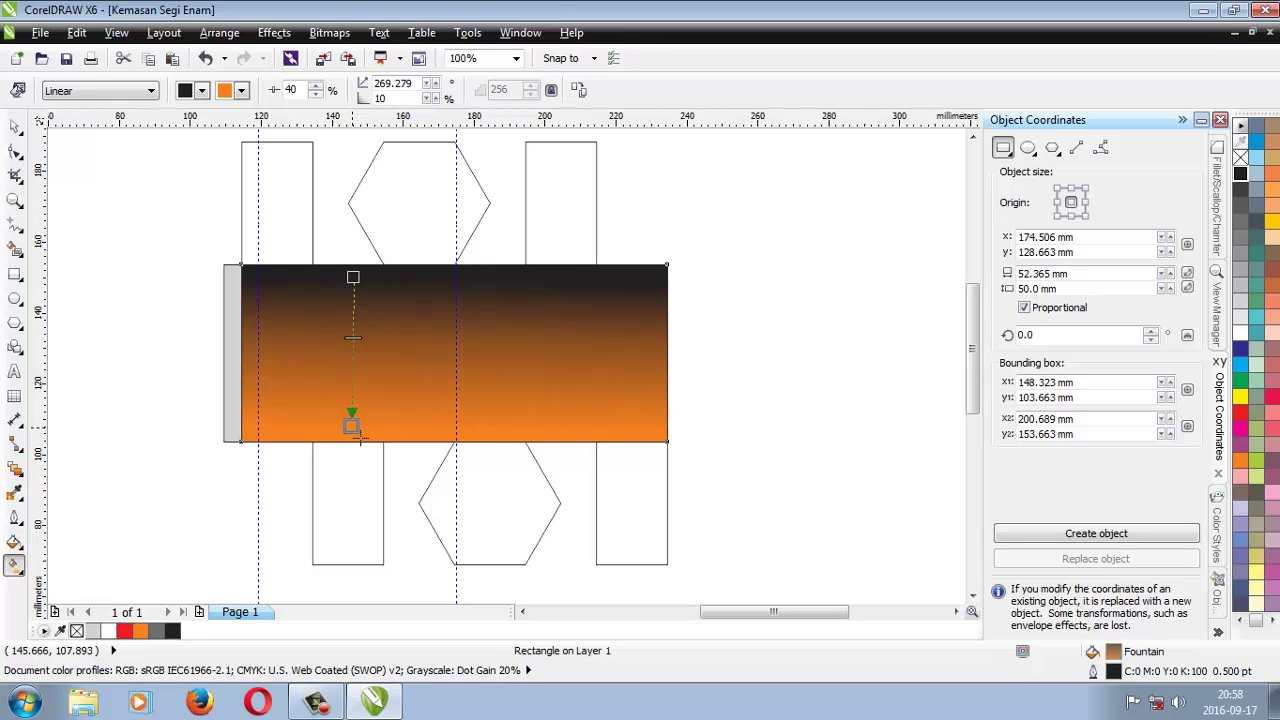
{"action": "left_click", "coordinate": [1272, 222]}
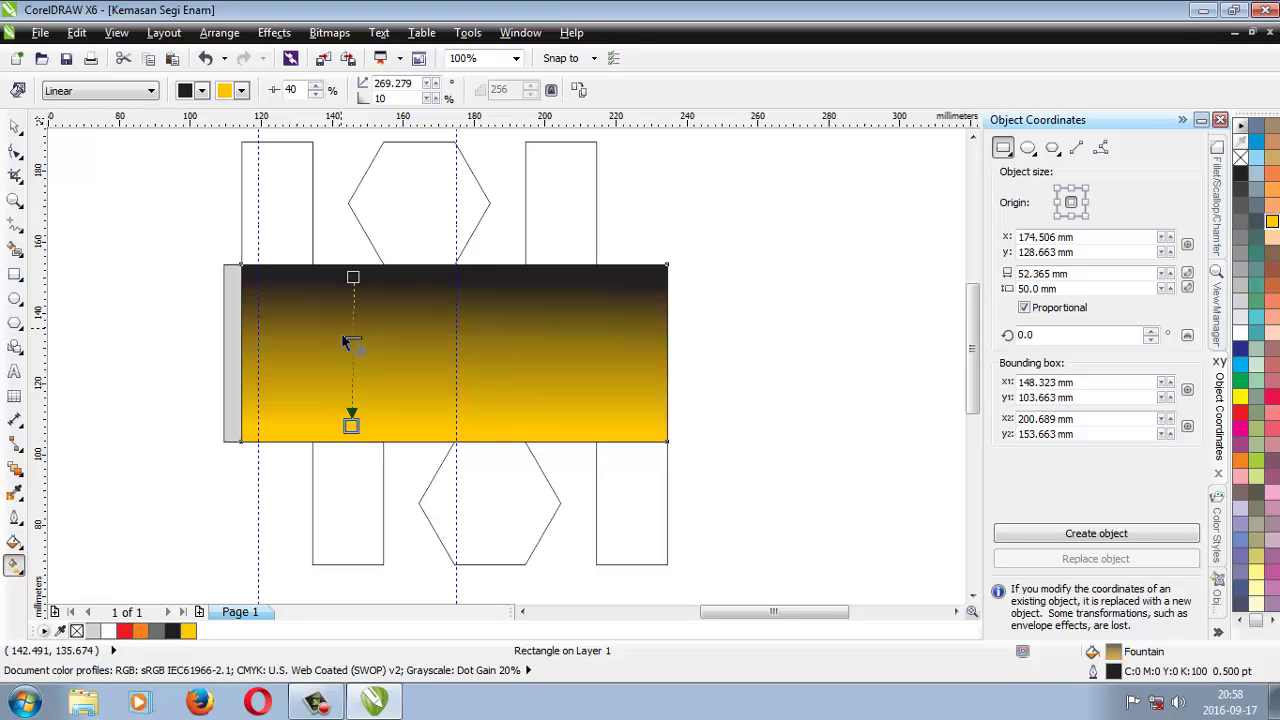
{"action": "left_click", "coordinate": [353, 277]}
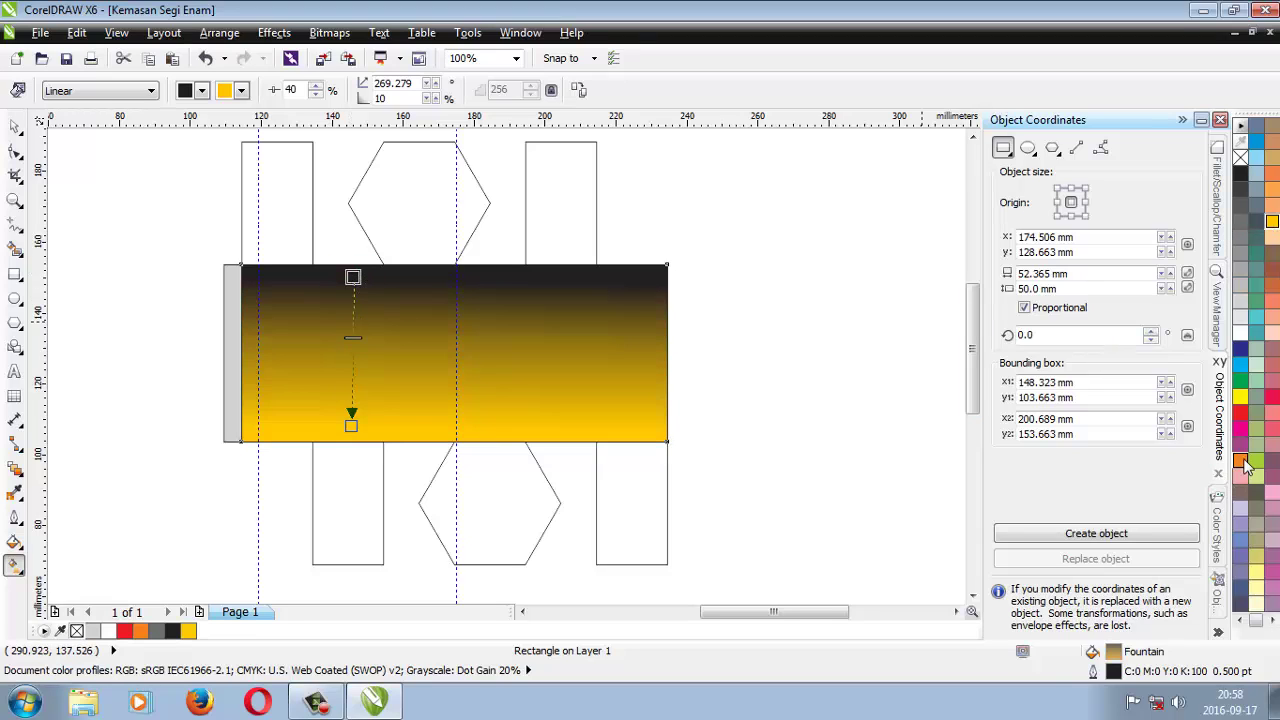
{"action": "left_click", "coordinate": [1241, 460]}
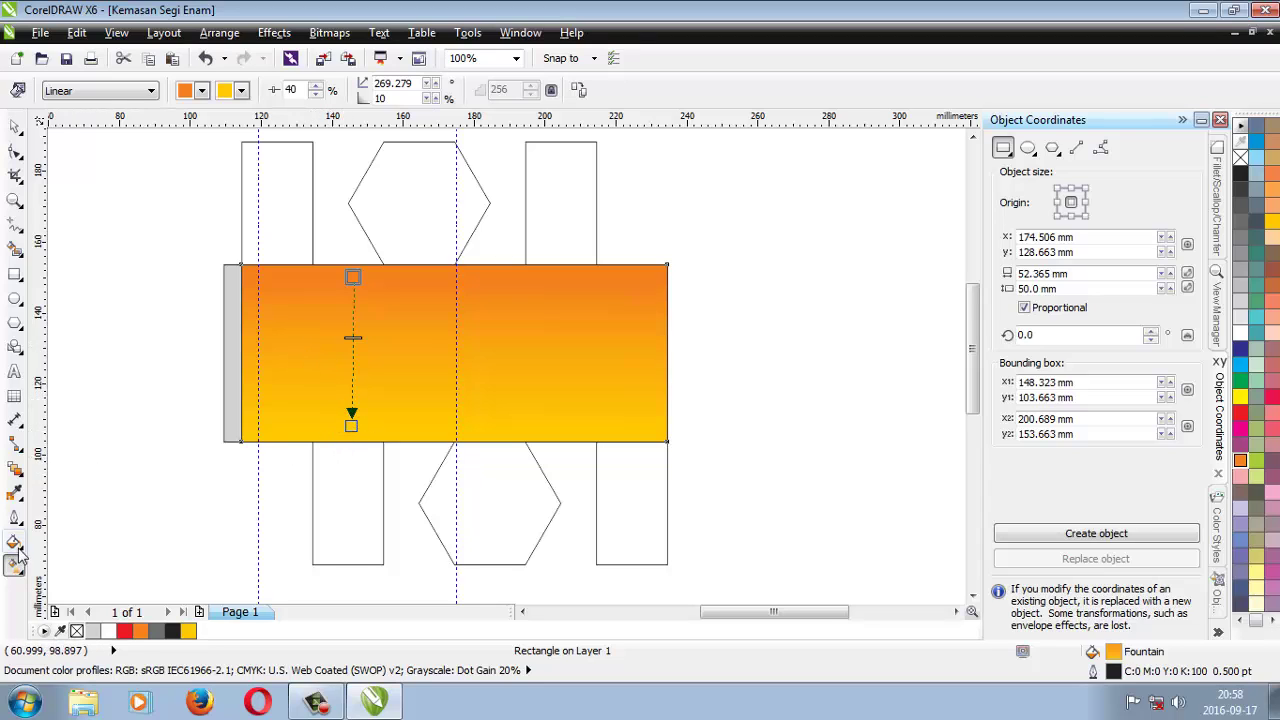
Draw a smooth freehand wave about 120 × 16 mm from the rectangle's lower-left corner to its right edge, keeping only three nodes.
{"action": "left_click", "coordinate": [15, 224]}
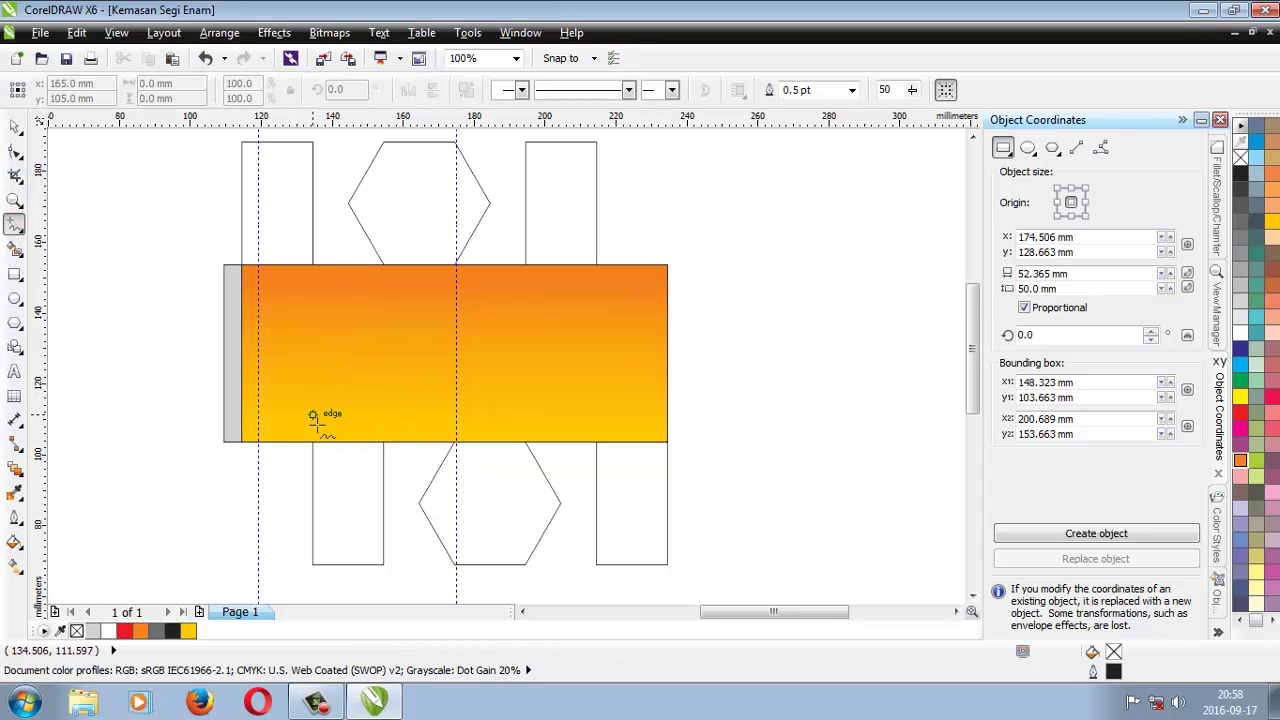
{"action": "mouse_move", "coordinate": [242, 441]}
{"action": "left_mouse_down"}
{"action": "mouse_move", "coordinate": [293, 424]}
{"action": "mouse_move", "coordinate": [355, 413]}
{"action": "mouse_move", "coordinate": [538, 432]}
{"action": "mouse_move", "coordinate": [648, 395]}
{"action": "left_mouse_up"}
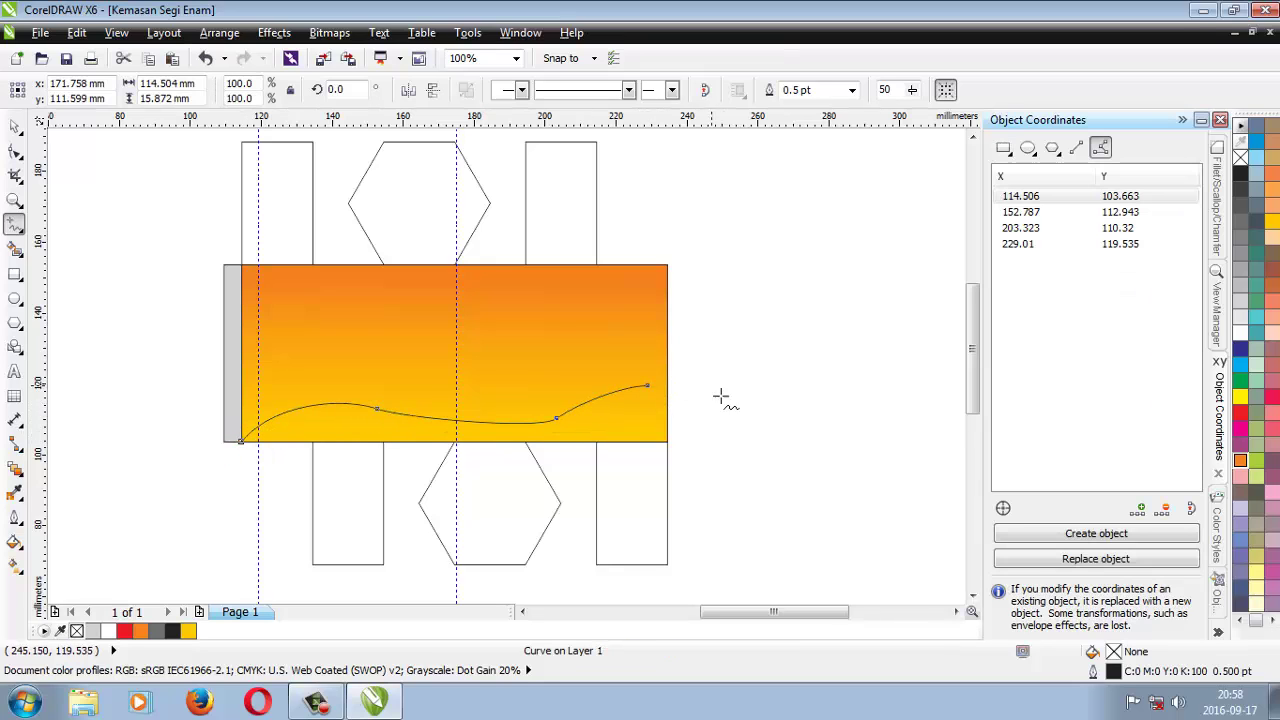
{"action": "left_click", "coordinate": [15, 150]}
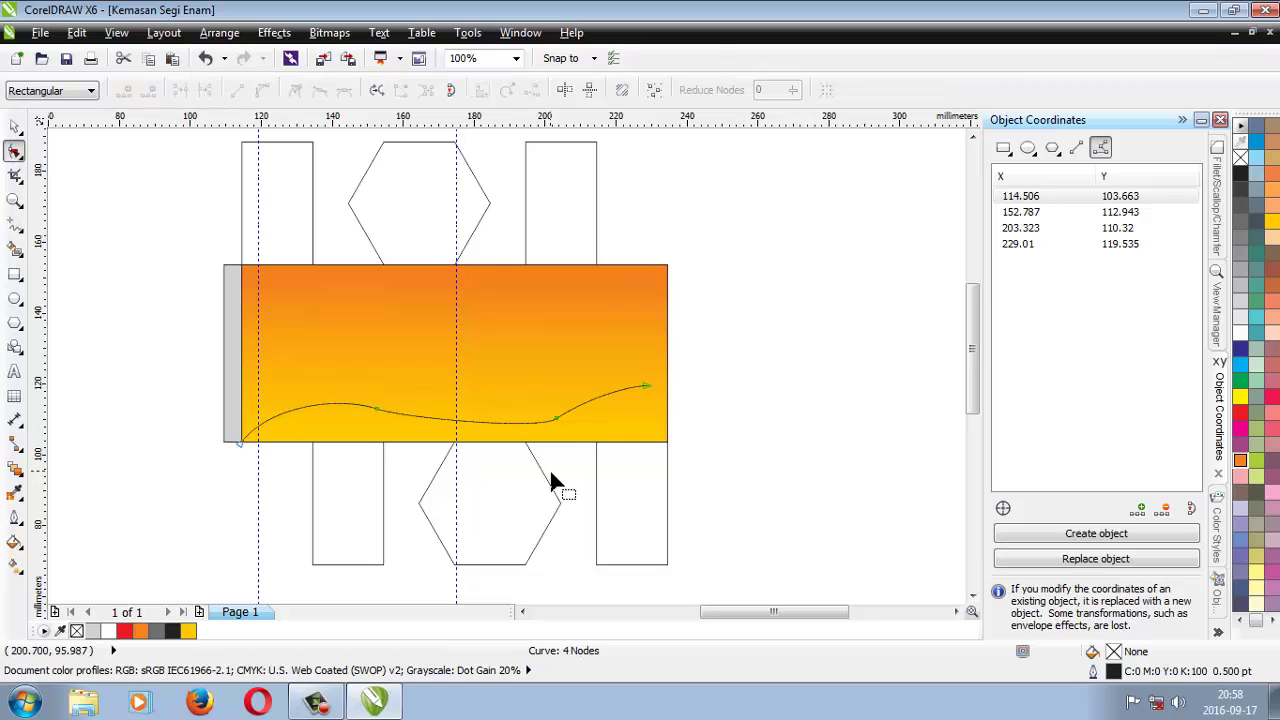
{"action": "left_click", "coordinate": [557, 419]}
{"action": "key", "text": "Delete"}
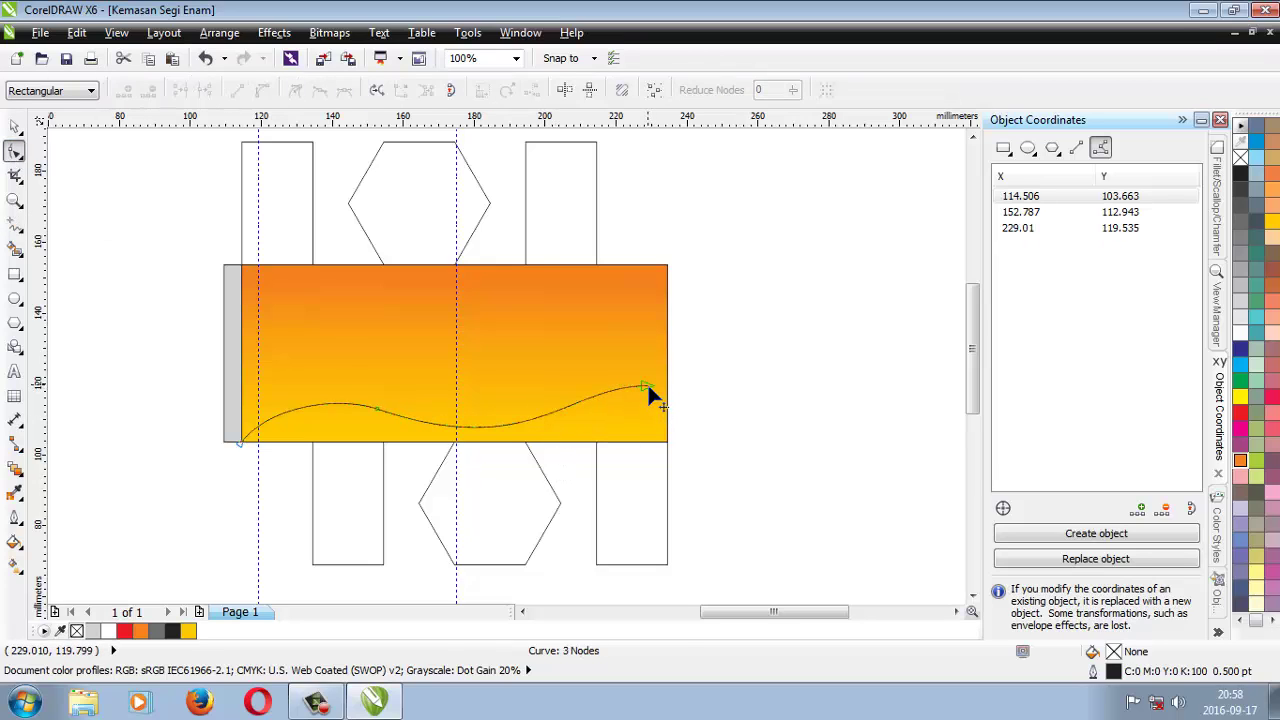
{"action": "left_click_drag", "start_coordinate": [647, 384], "coordinate": [668, 389]}
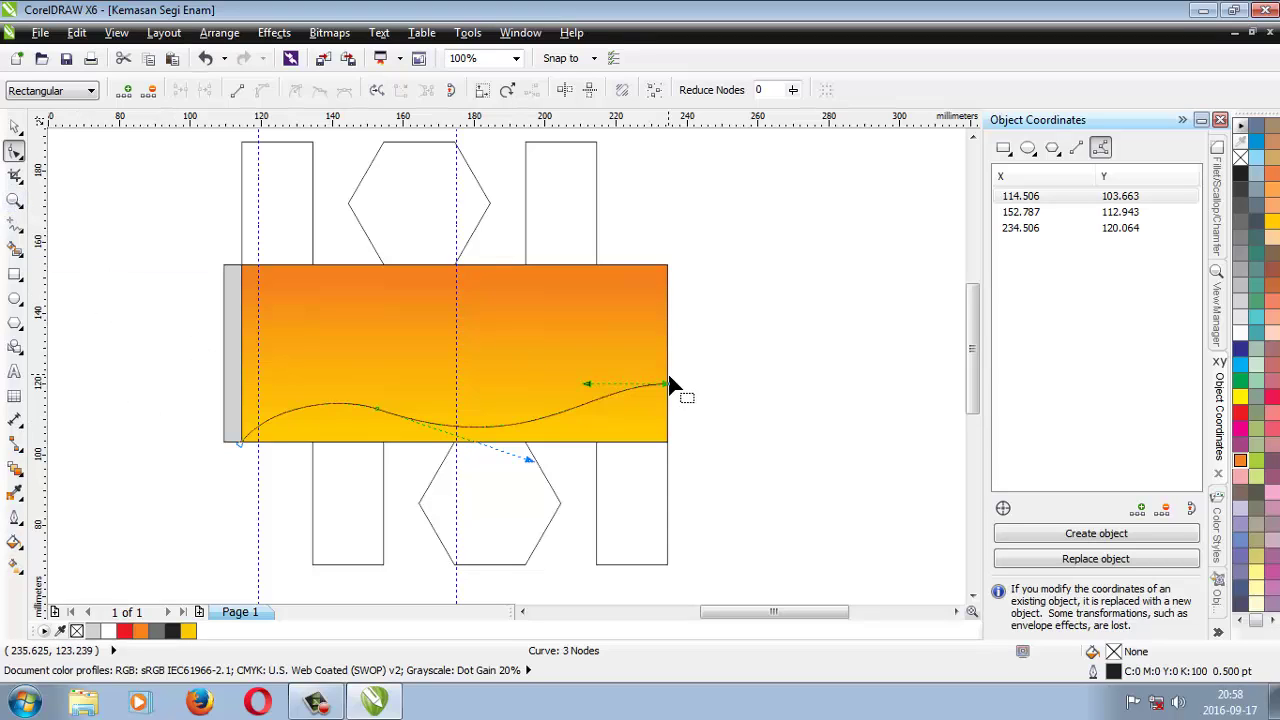
{"action": "left_click", "coordinate": [15, 125]}
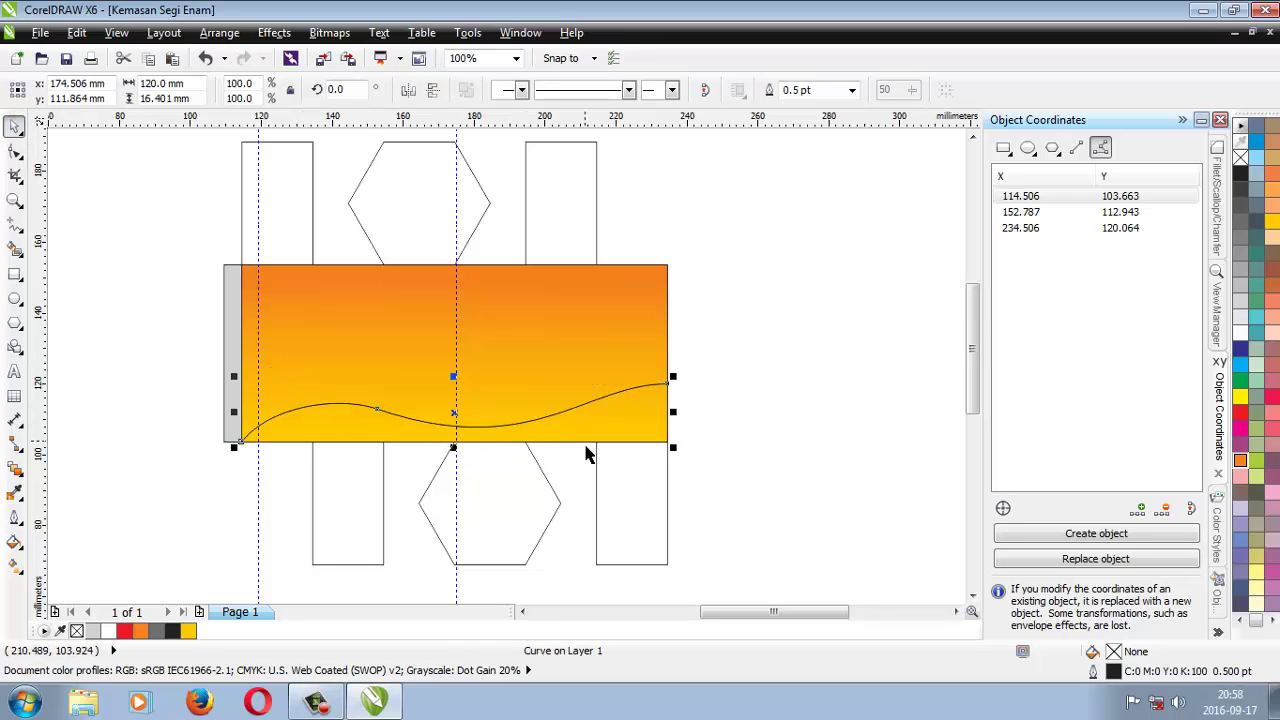
Place a copy of the wavy line, flipped both ways, across the upper part of the rectangle at about y 145.1 mm.
{"action": "scroll", "coordinate": [506, 443], "scroll_direction": "up", "scroll_amount": 1}
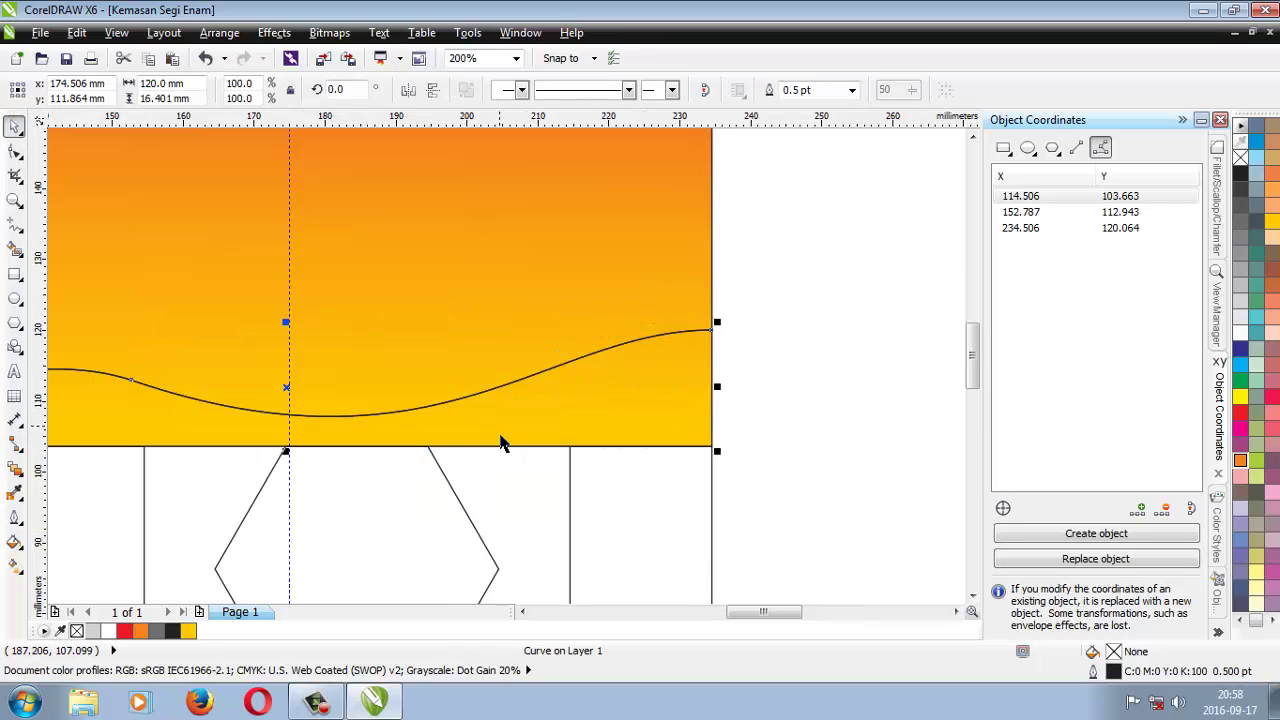
{"action": "scroll", "coordinate": [395, 432], "scroll_direction": "down", "scroll_amount": 1}
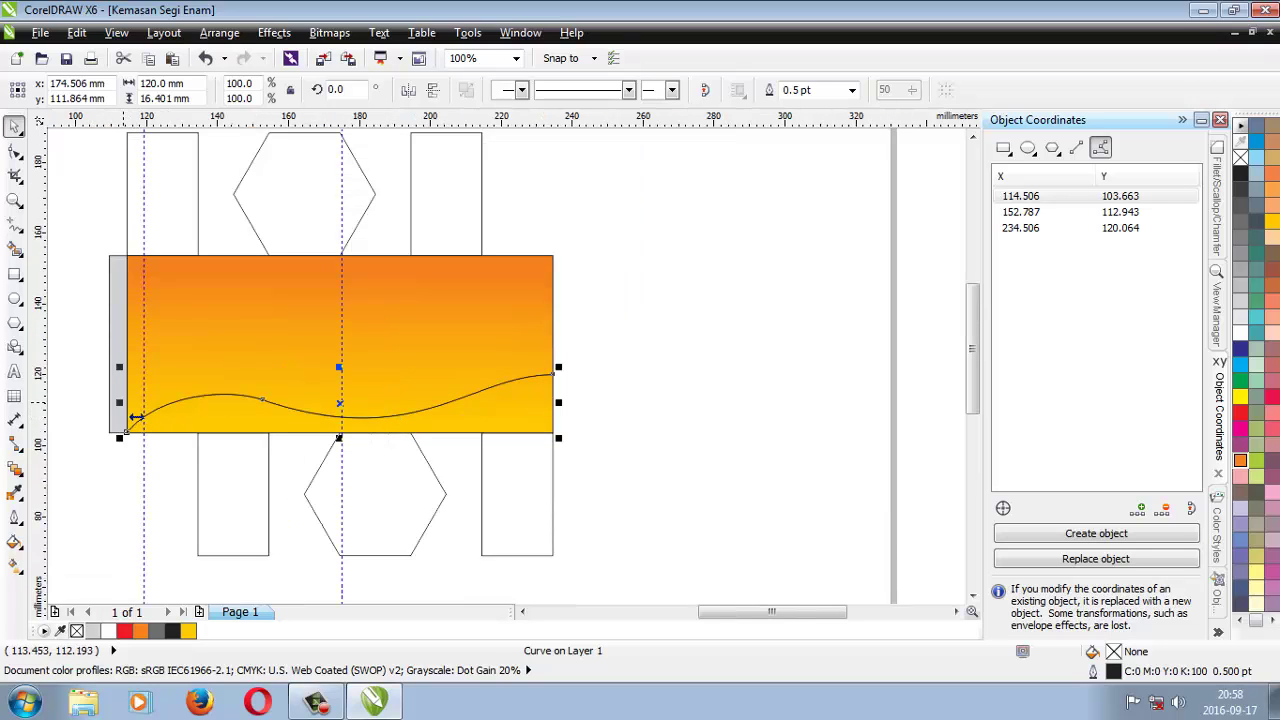
{"action": "left_click_drag", "start_coordinate": [136, 417], "coordinate": [656, 382]}
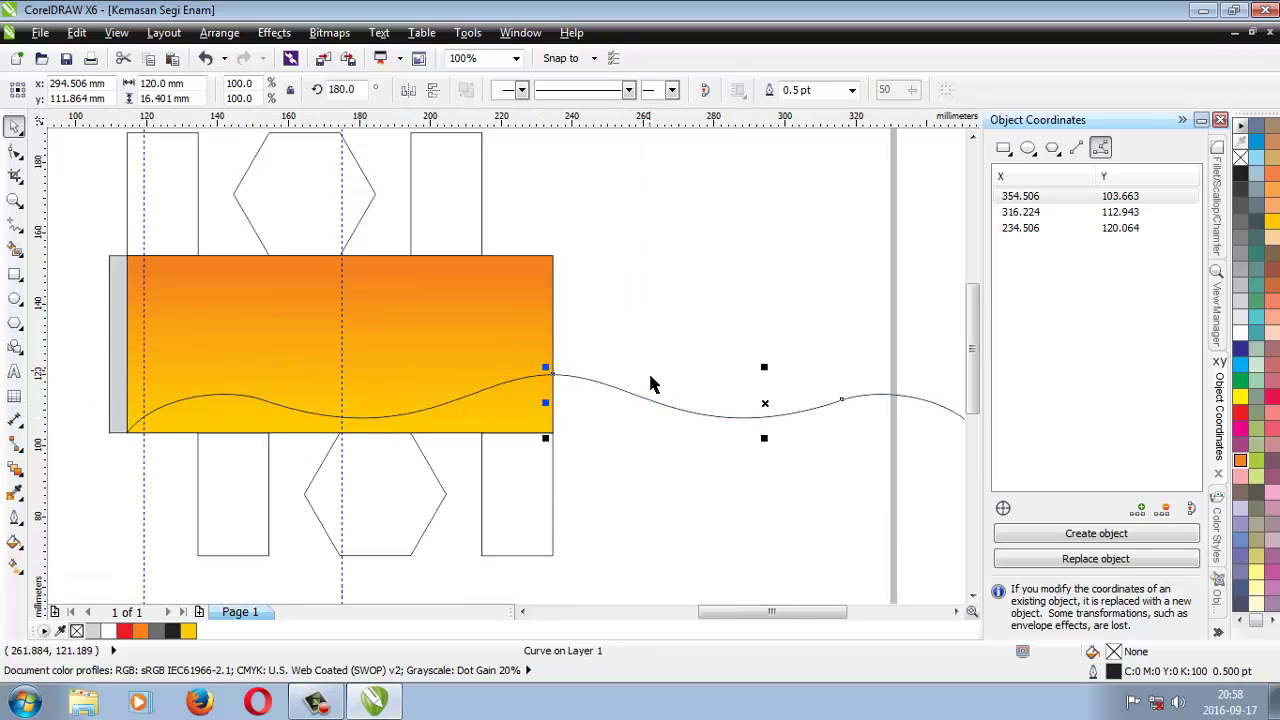
{"action": "left_click_drag", "start_coordinate": [776, 413], "coordinate": [351, 300]}
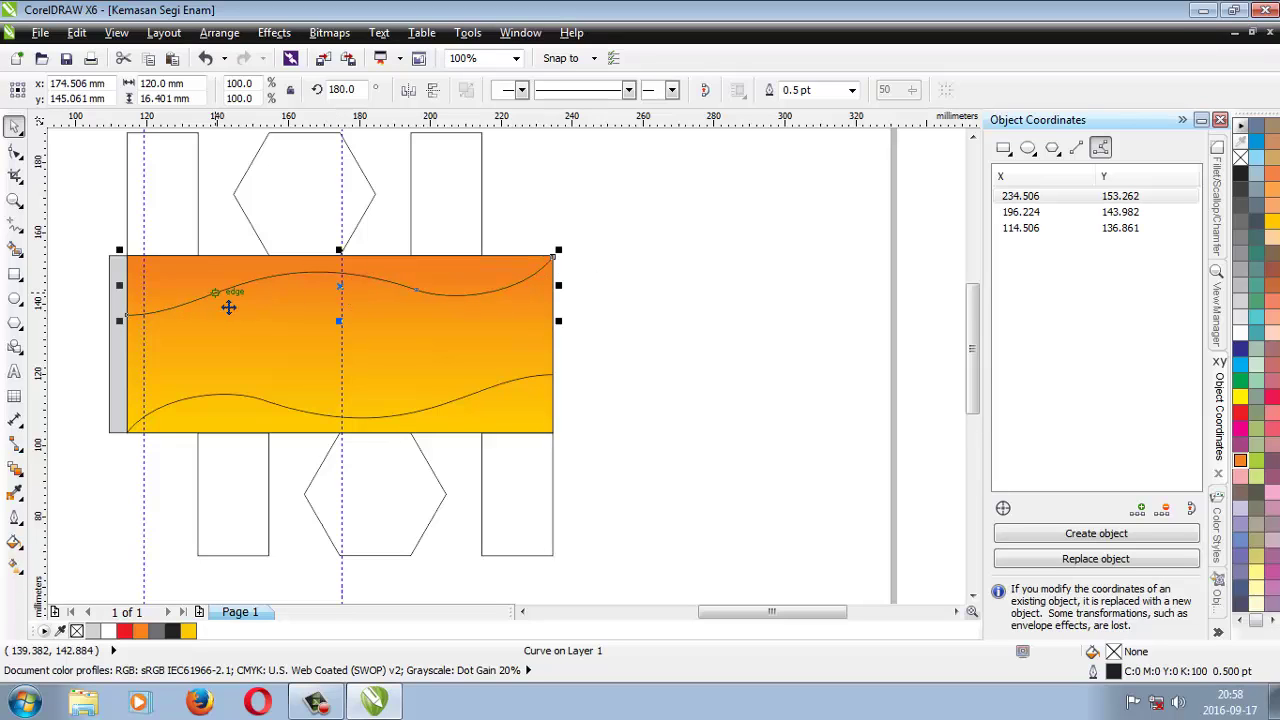
{"action": "left_click", "coordinate": [704, 282]}
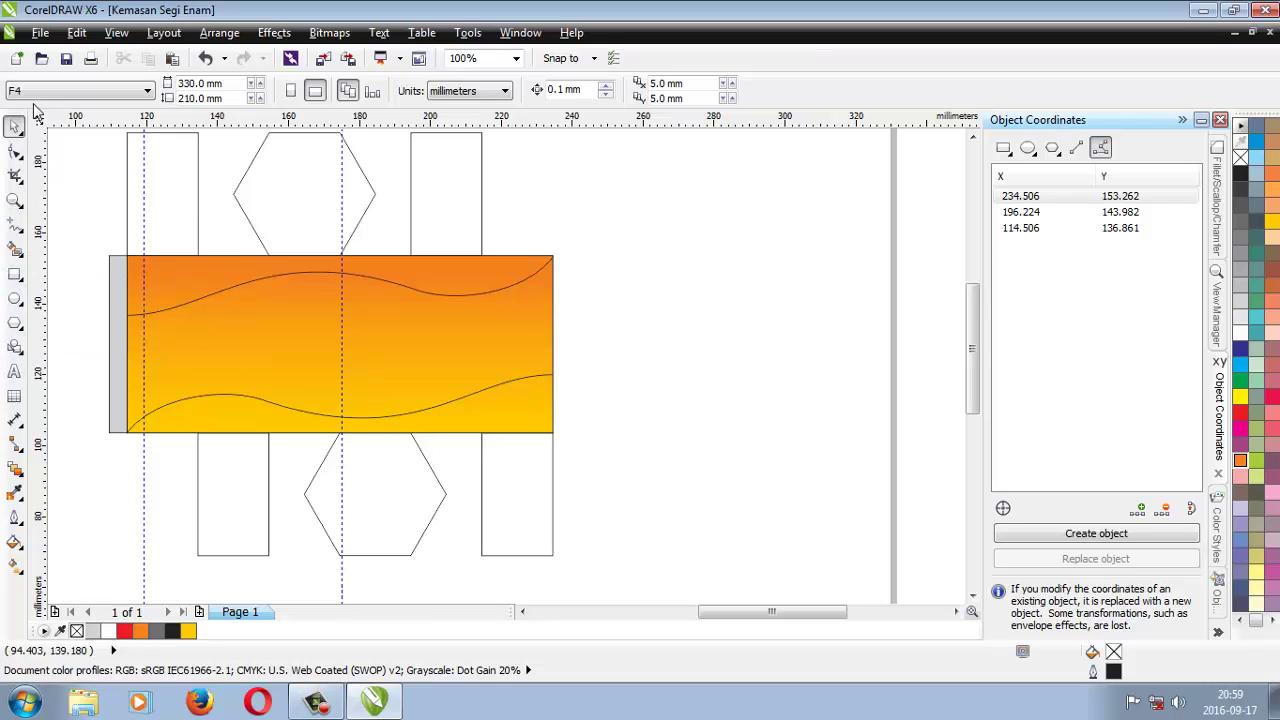
Import Product.cdr and place the bottle beside the layout at about 21.7 × 48.7 mm.
{"action": "left_click", "coordinate": [38, 33]}
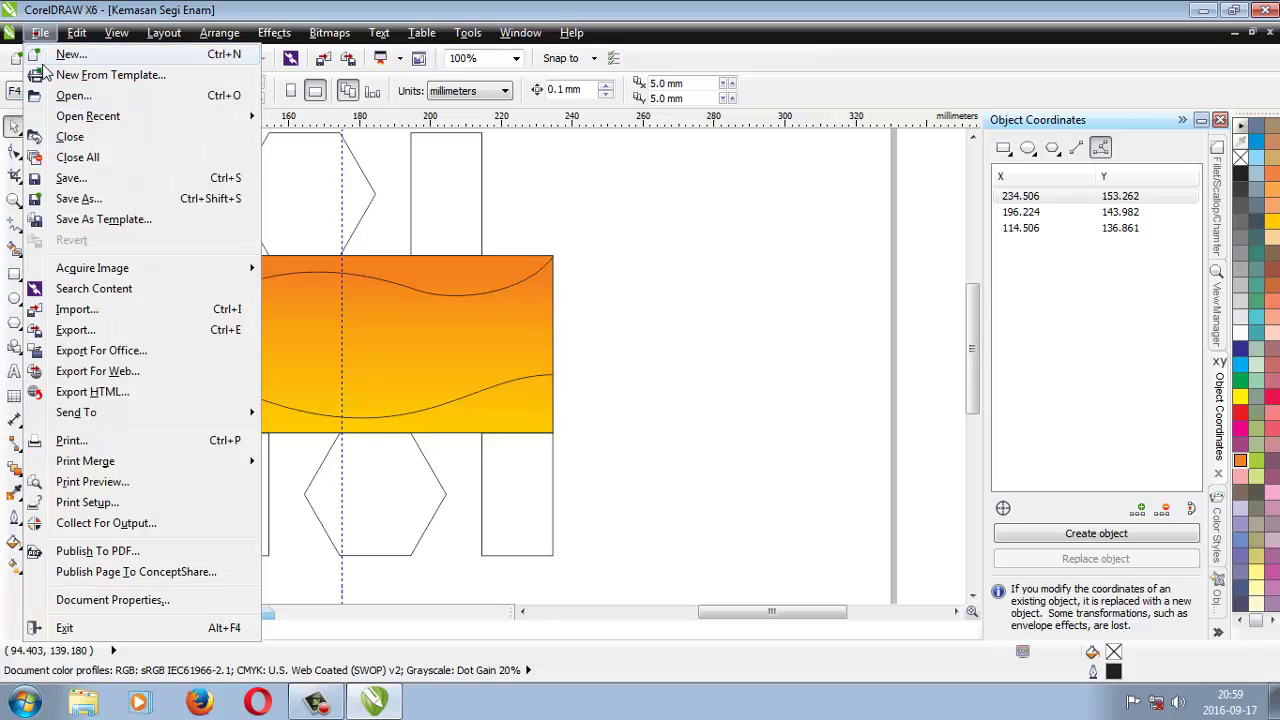
{"action": "left_click", "coordinate": [78, 309]}
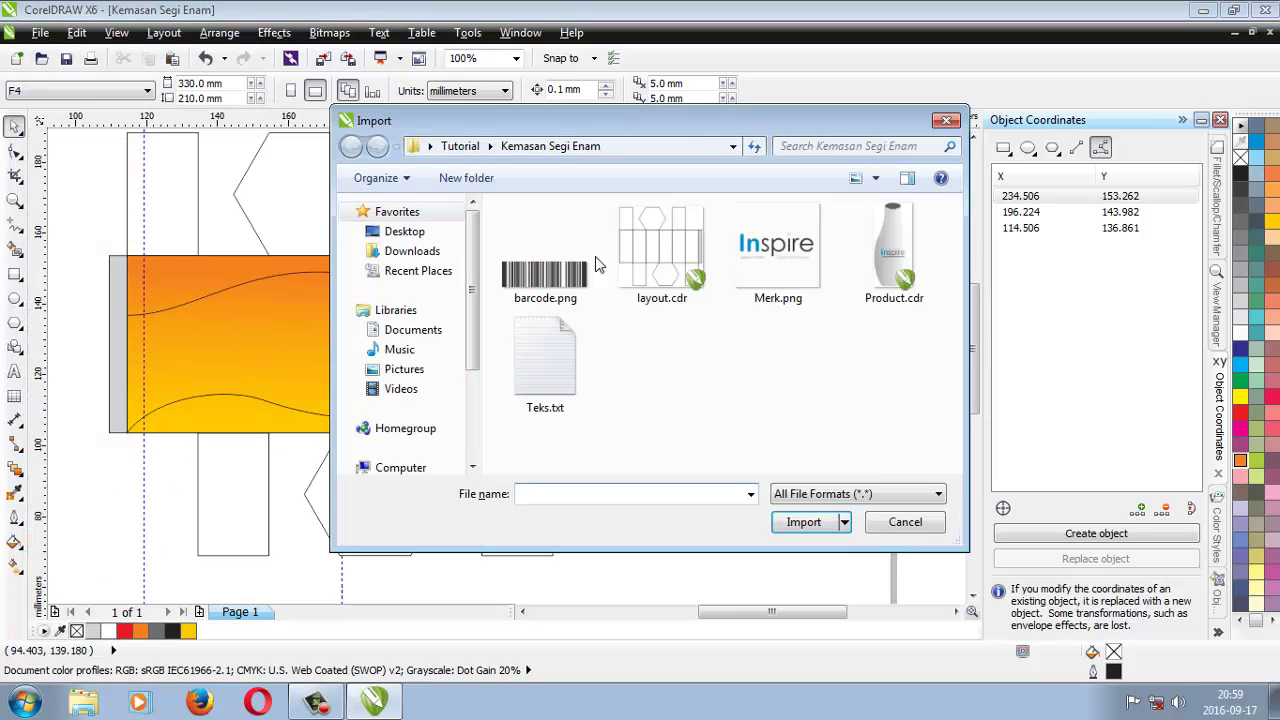
{"action": "left_click", "coordinate": [885, 300]}
{"action": "left_click", "coordinate": [806, 562]}
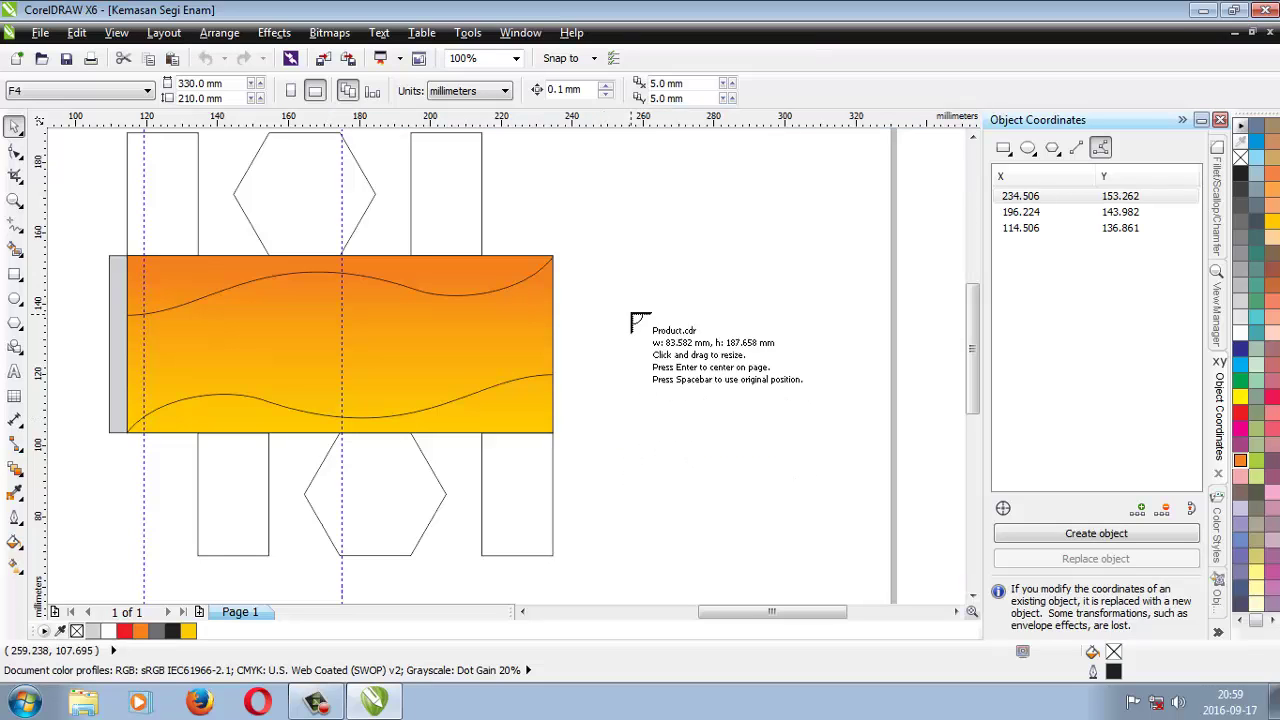
{"action": "left_click", "coordinate": [632, 272]}
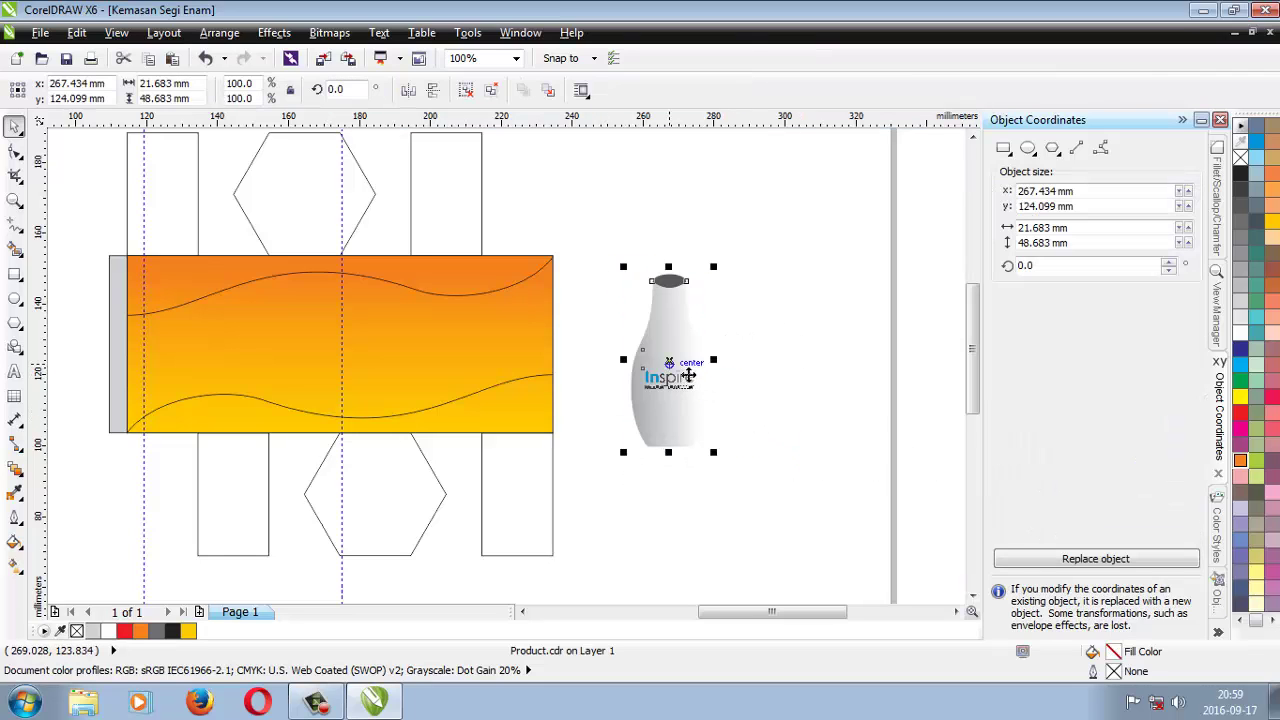
Move the bottle onto the third side panel, centred at about x 164.5, y 133.1 mm, and scale it to about 10.2 × 22.9 mm.
{"action": "left_click_drag", "start_coordinate": [694, 377], "coordinate": [317, 358]}
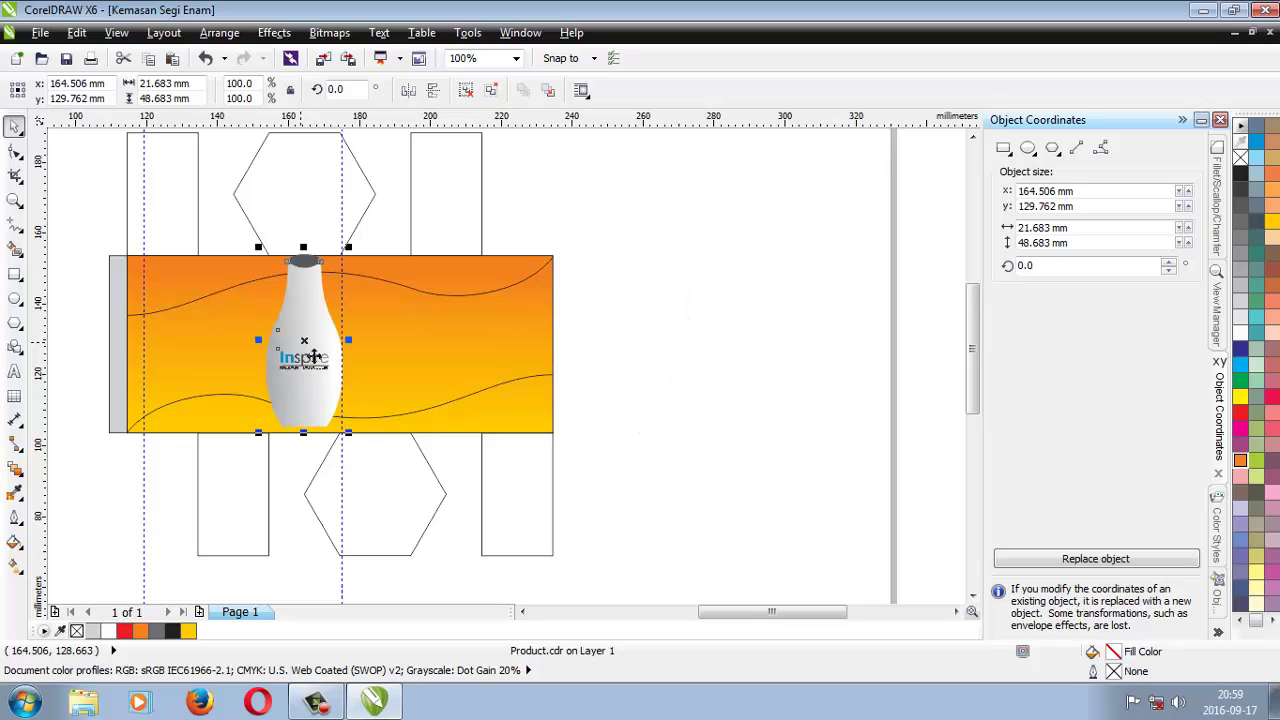
{"action": "left_click_drag", "start_coordinate": [258, 248], "coordinate": [281, 295]}
{"action": "scroll", "coordinate": [283, 300], "scroll_direction": "up", "scroll_amount": 2}
{"action": "scroll", "coordinate": [280, 323], "scroll_direction": "down", "scroll_amount": 1}
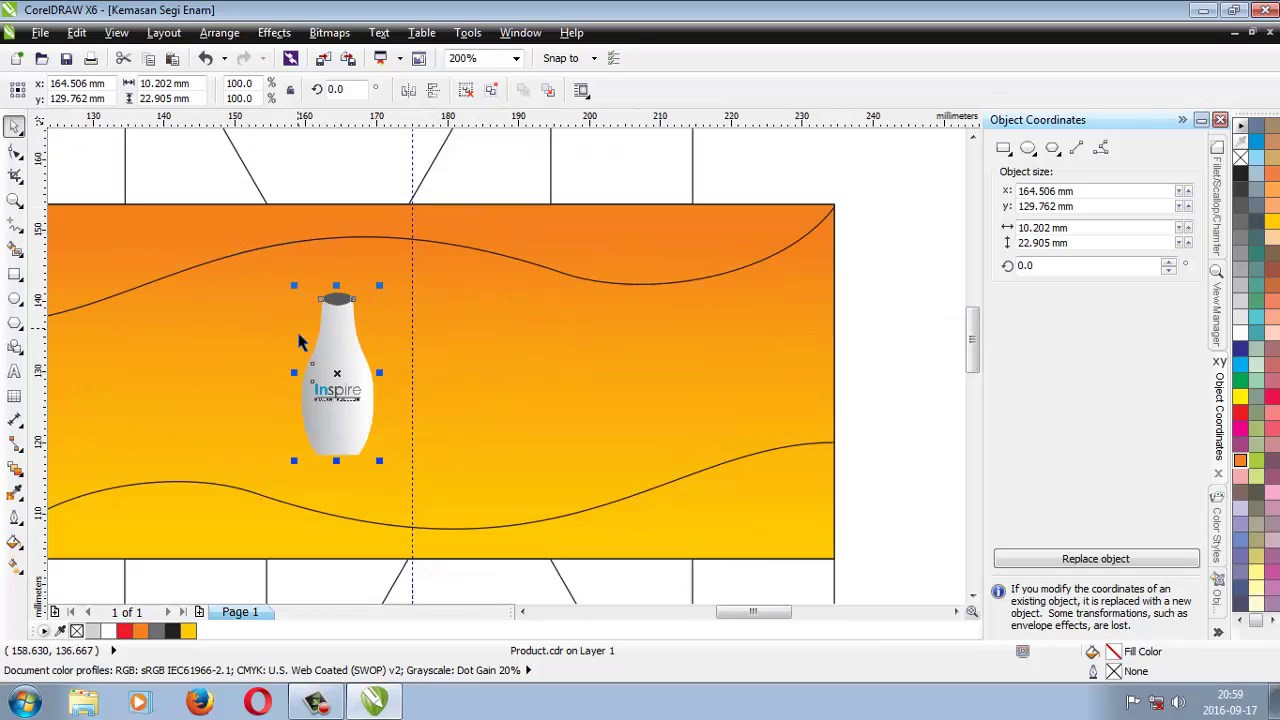
{"action": "left_click_drag", "start_coordinate": [342, 391], "coordinate": [346, 367]}
{"action": "scroll", "coordinate": [346, 367], "scroll_direction": "down", "scroll_amount": 1}
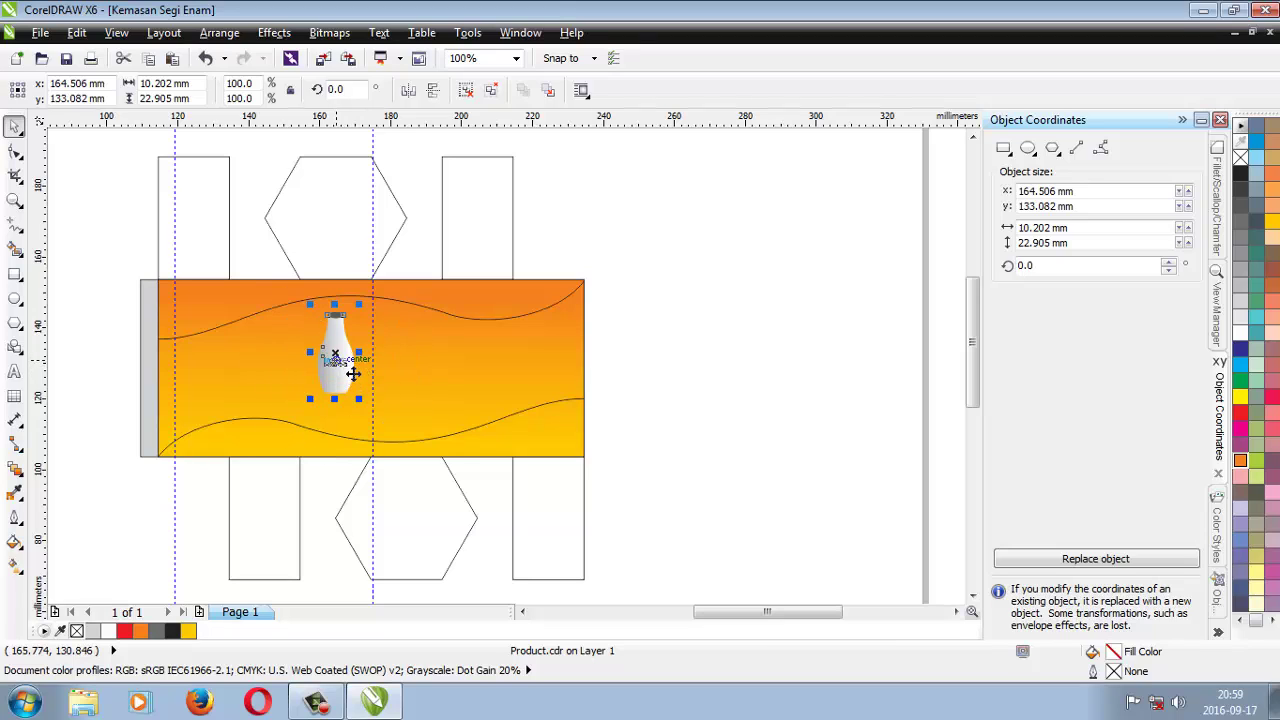
Move the bottle to the fourth panel and duplicate it as an overlapping pair, front at about x 188.2, y 123.4 mm, back at x 182, y 128.7 mm.
{"action": "left_click_drag", "start_coordinate": [347, 385], "coordinate": [418, 375]}
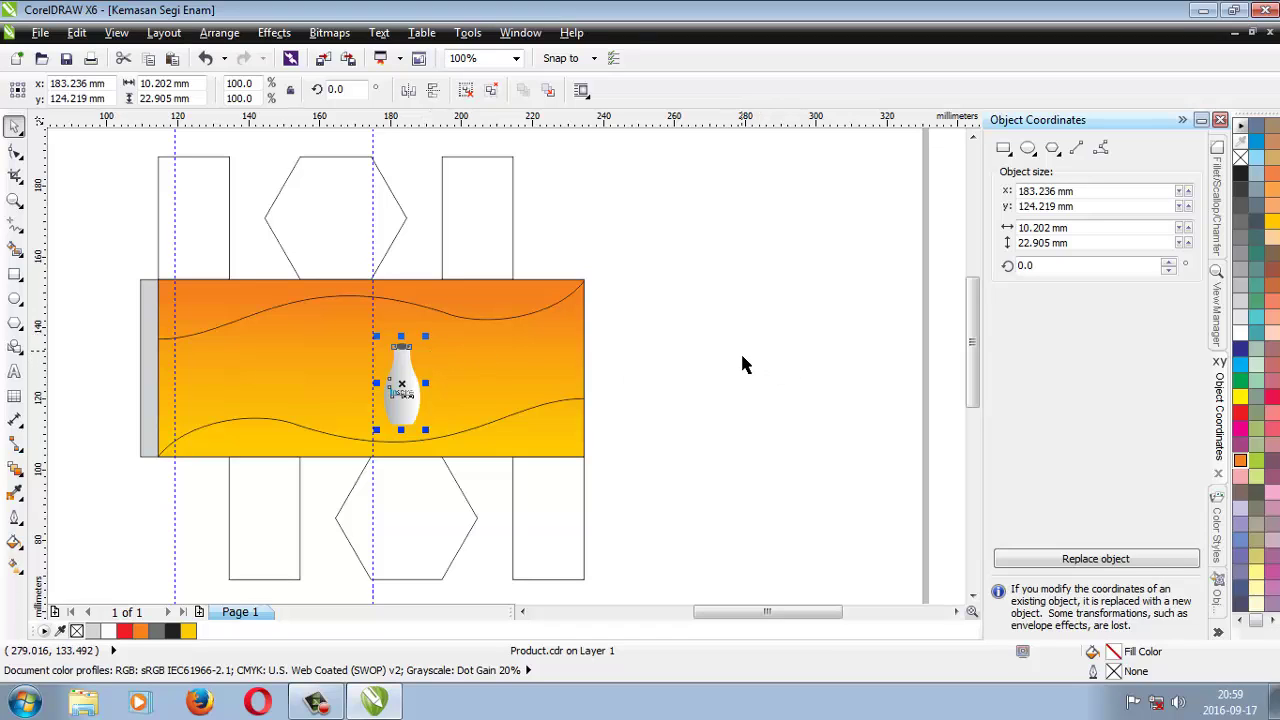
{"action": "left_click_drag", "start_coordinate": [413, 379], "coordinate": [424, 397]}
{"action": "right_click", "coordinate": [424, 397]}
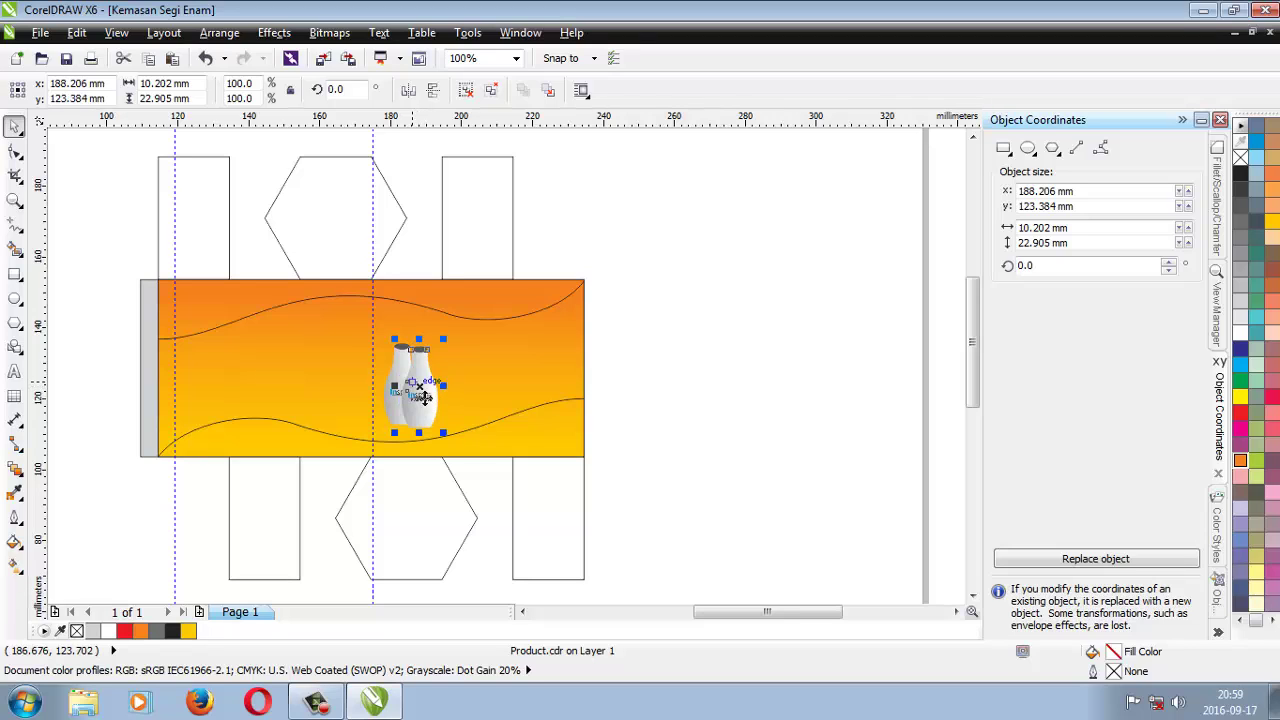
{"action": "key", "text": "ctrl+z"}
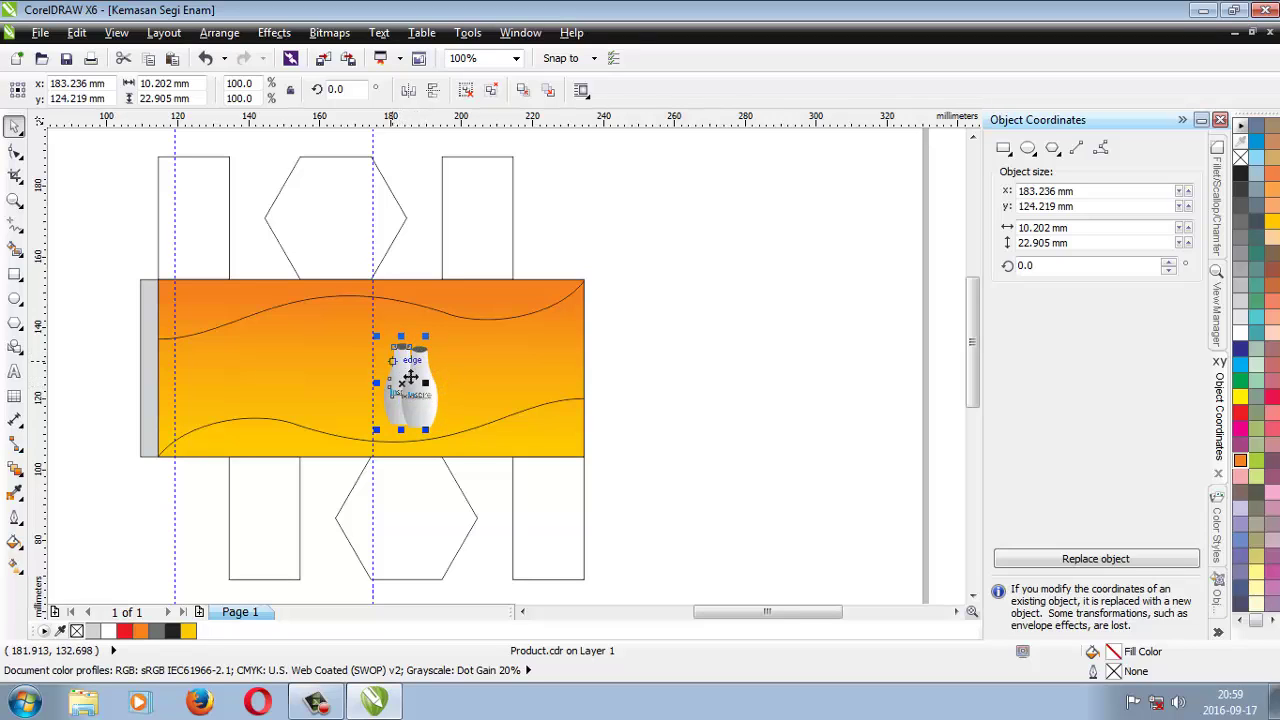
{"action": "mouse_move", "coordinate": [410, 376]}
{"action": "left_mouse_down"}
{"action": "mouse_move", "coordinate": [410, 388]}
{"action": "mouse_move", "coordinate": [406, 377]}
{"action": "left_mouse_up"}
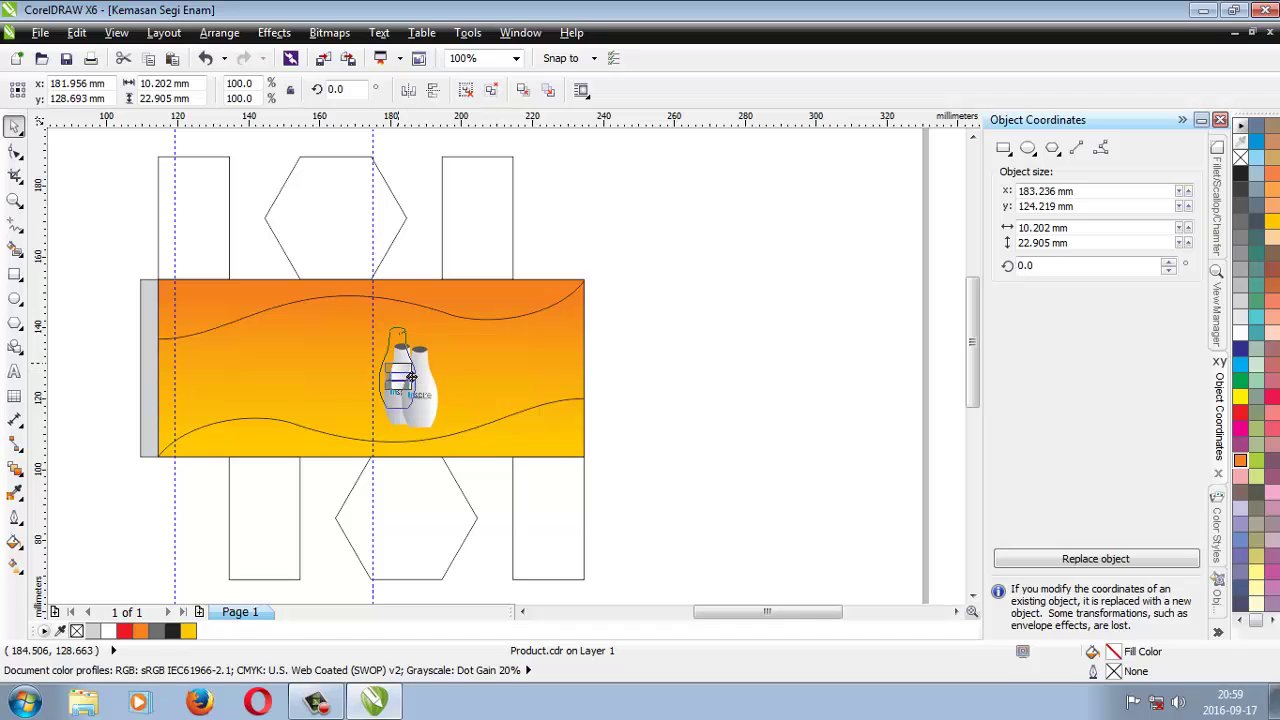
{"action": "left_click", "coordinate": [603, 356]}
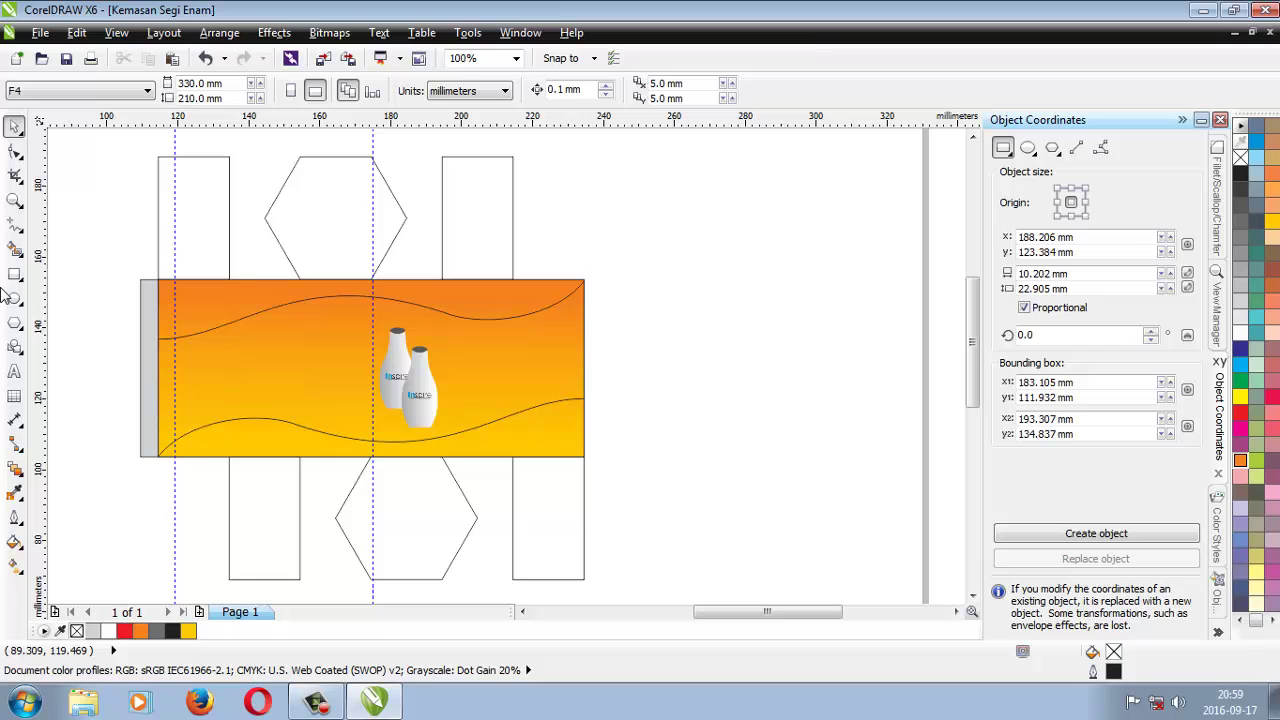
Import the brand logo file Merk.png into the packaging layout.
{"action": "left_click", "coordinate": [40, 32]}
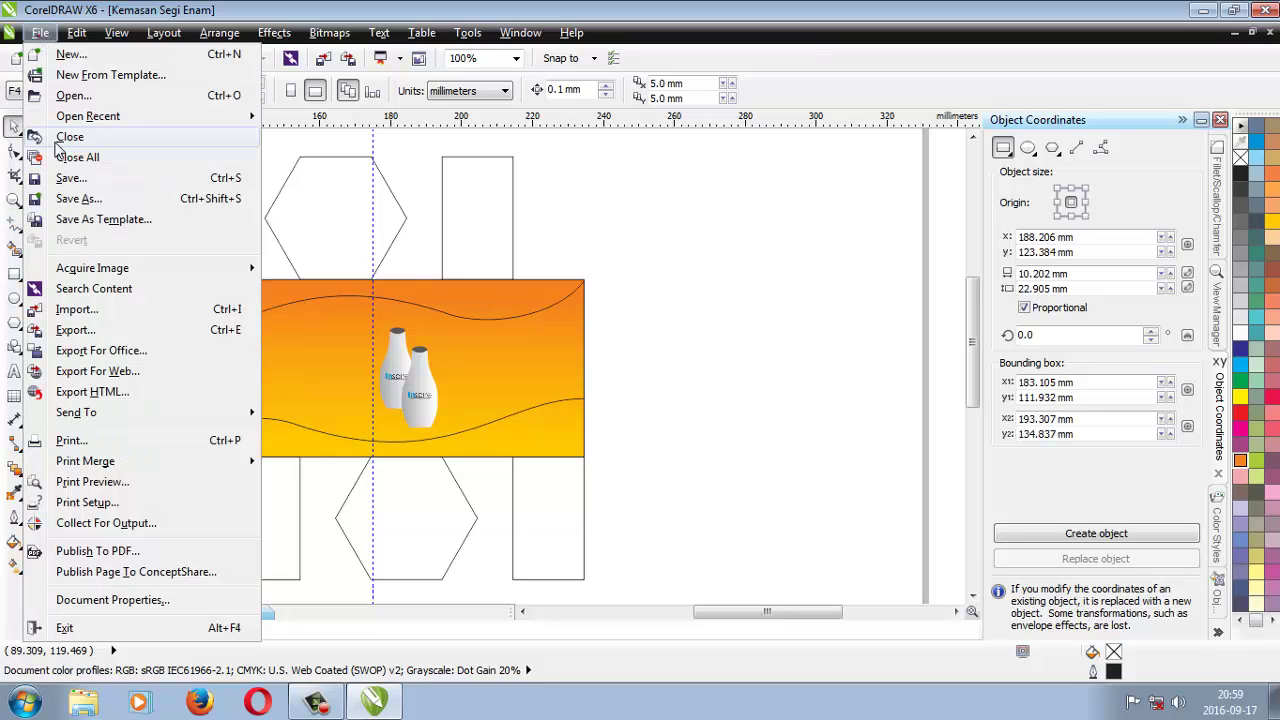
{"action": "left_click", "coordinate": [80, 309]}
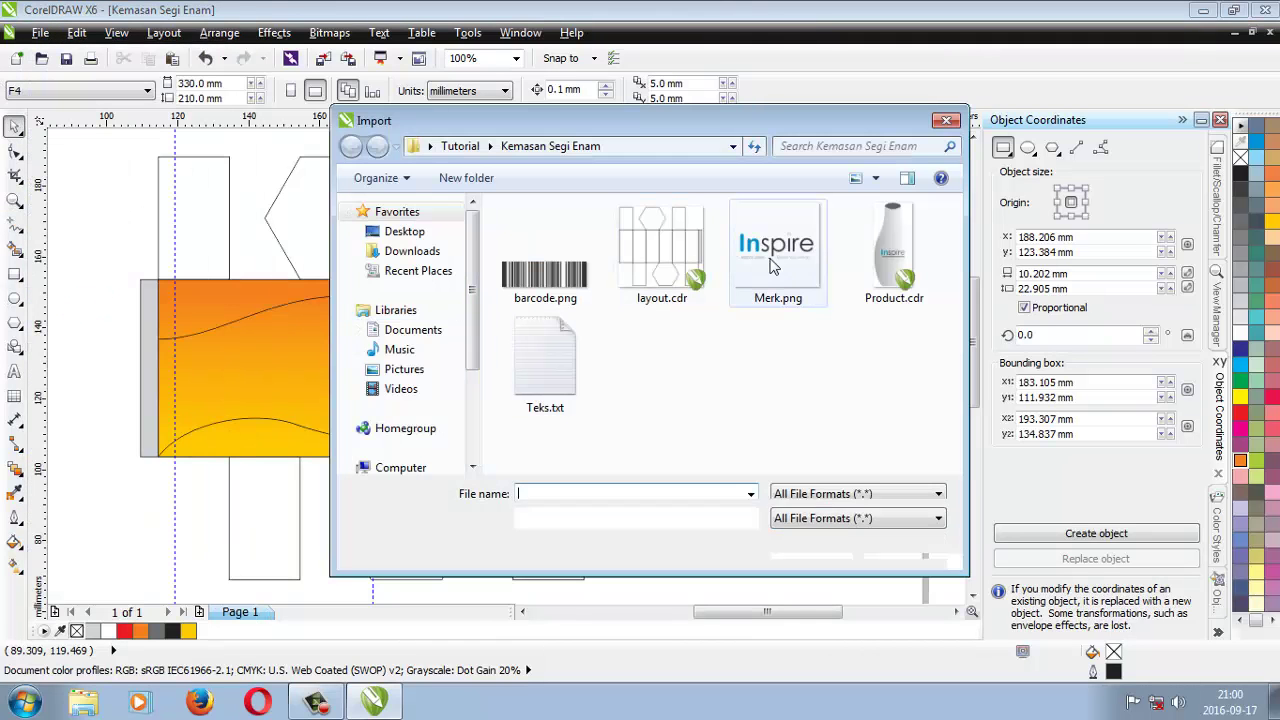
{"action": "left_click", "coordinate": [780, 265]}
{"action": "left_click", "coordinate": [803, 550]}
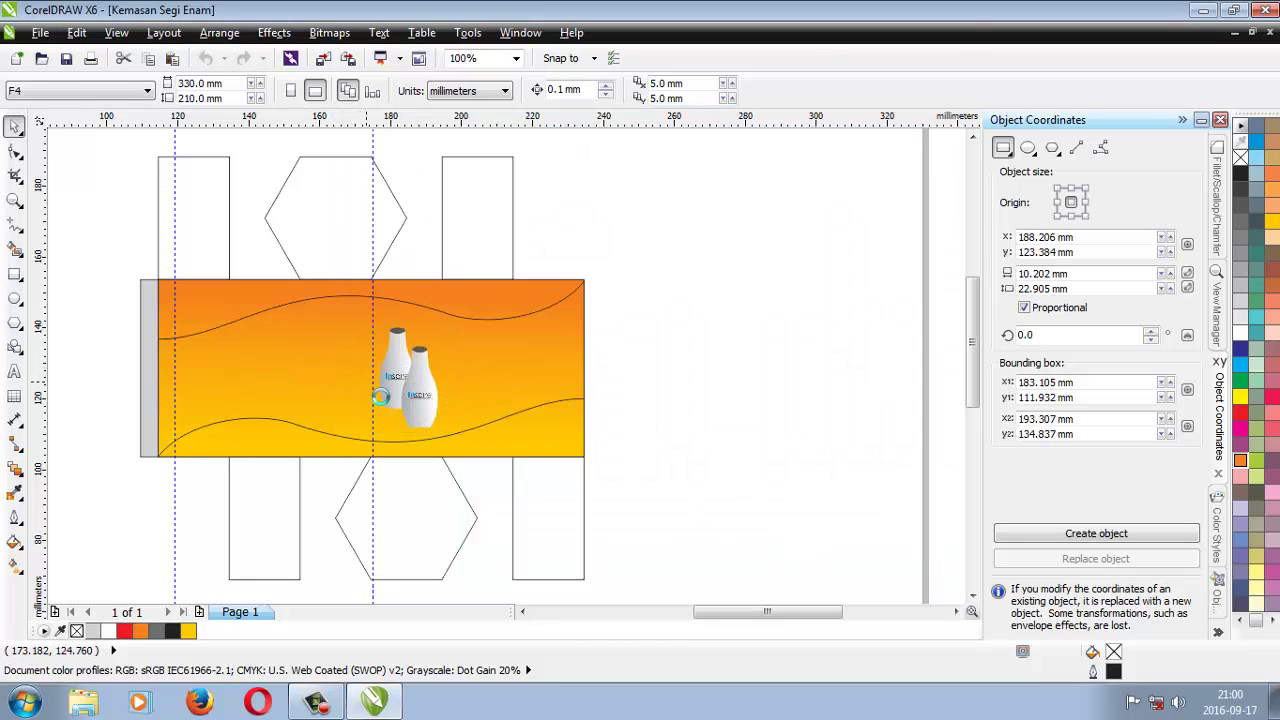
Place the logo on the third side panel, rotated 90° and about 25.4 mm square, centred at about x 164.5, y 128.7 mm.
{"action": "left_click", "coordinate": [288, 338]}
{"action": "left_click_drag", "start_coordinate": [324, 375], "coordinate": [382, 303]}
{"action": "left_click", "coordinate": [335, 362]}
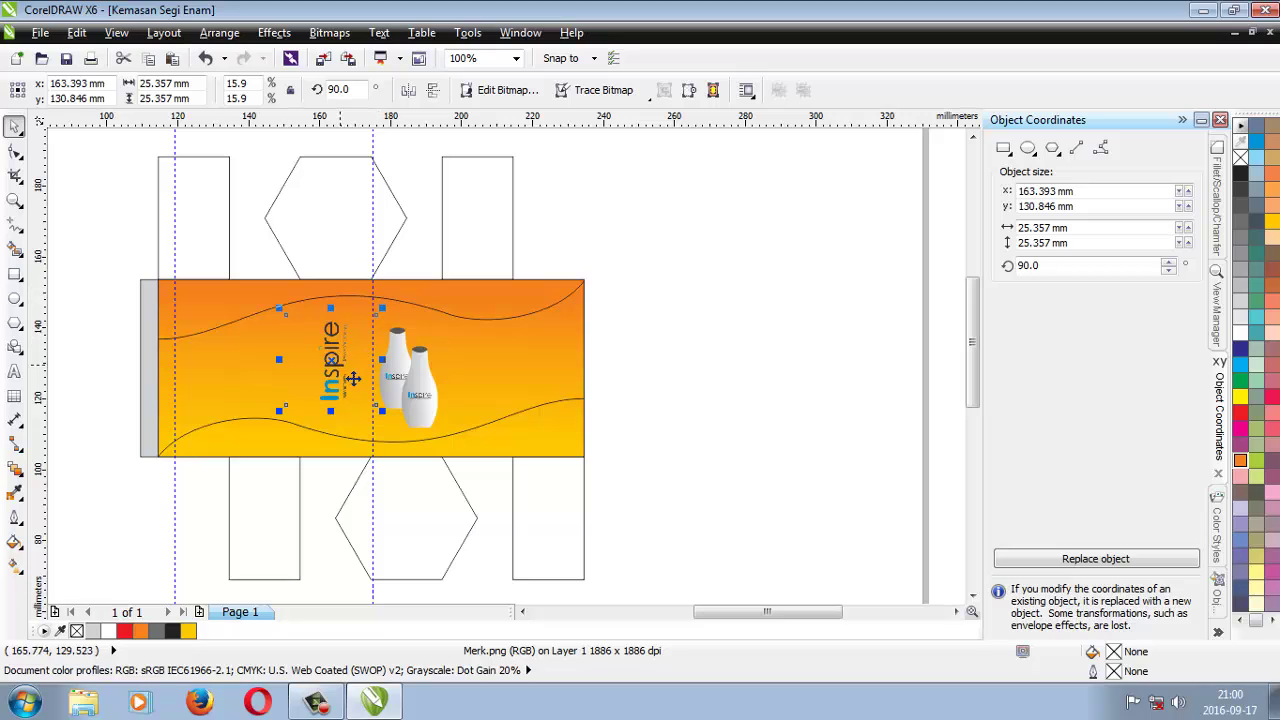
{"action": "mouse_move", "coordinate": [352, 378]}
{"action": "left_mouse_down"}
{"action": "mouse_move", "coordinate": [352, 412]}
{"action": "mouse_move", "coordinate": [353, 372]}
{"action": "left_mouse_up"}
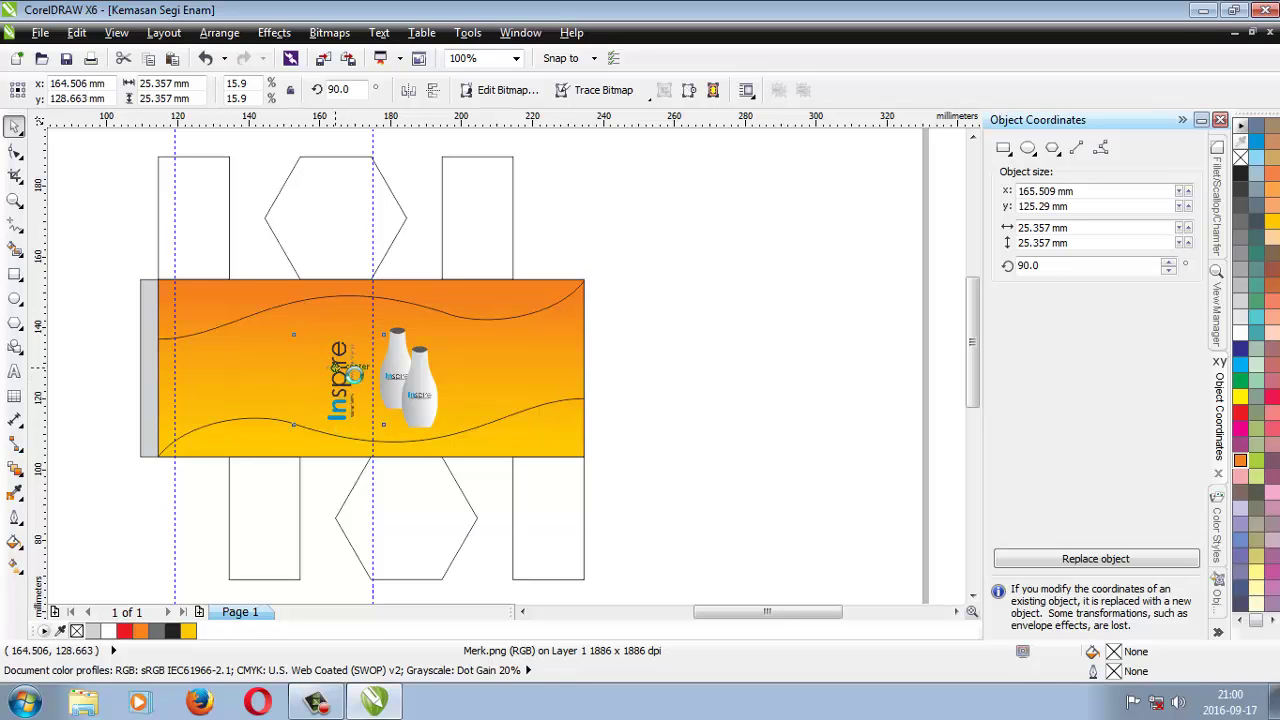
{"action": "left_click", "coordinate": [687, 334]}
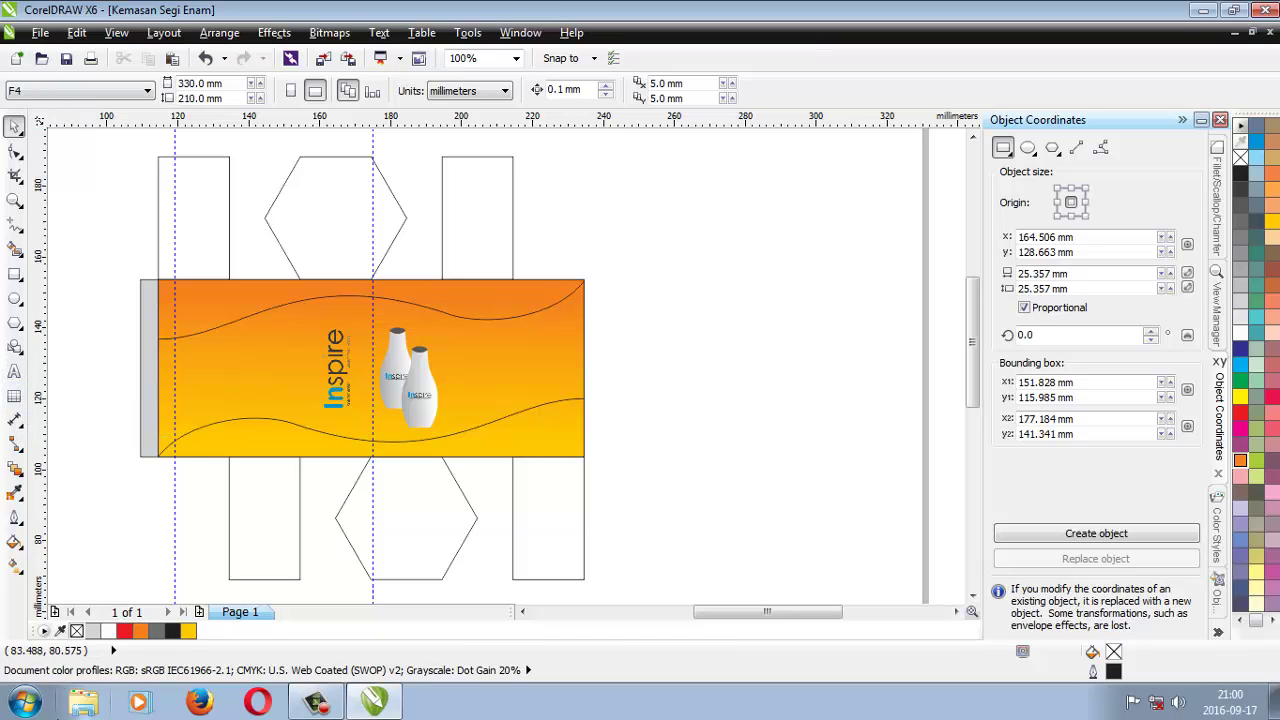
Switch to Windows Explorer and open Teks.txt from the desktop folder Tutorial > Kemasan Segi Enam.
{"action": "left_click", "coordinate": [67, 705]}
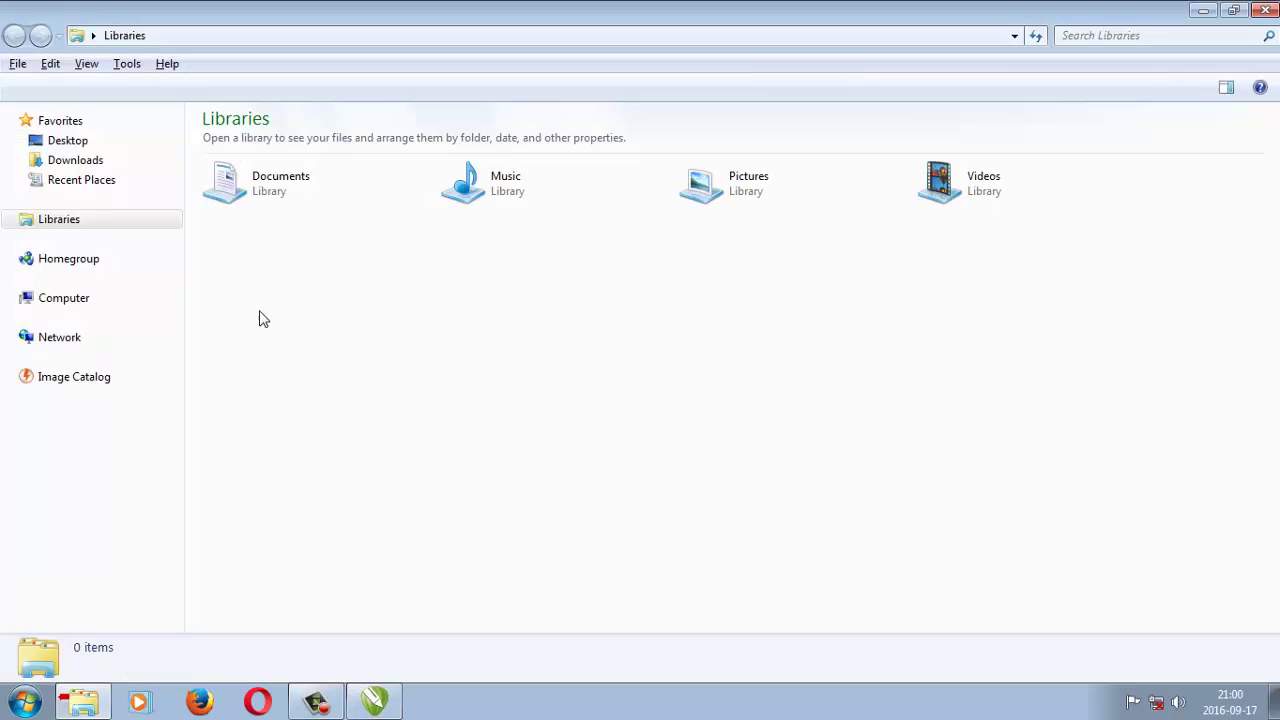
{"action": "left_click", "coordinate": [78, 140]}
{"action": "left_click", "coordinate": [447, 309]}
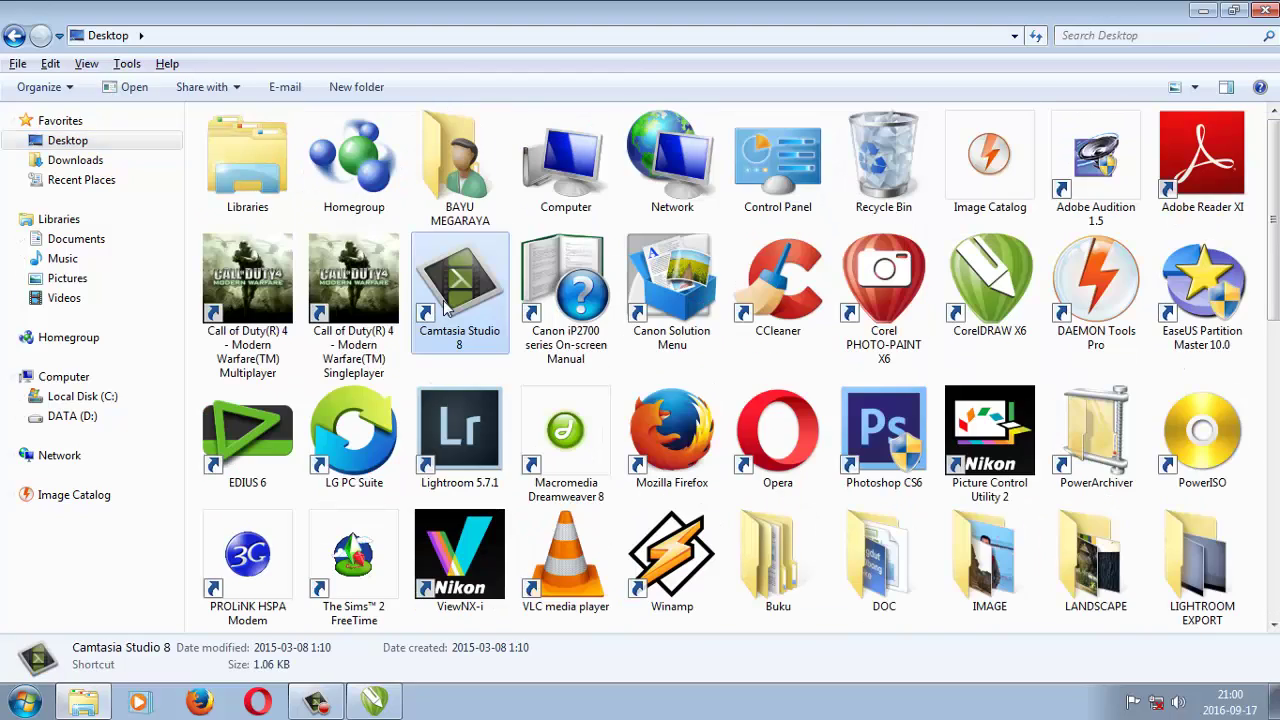
{"action": "scroll", "coordinate": [447, 309], "scroll_direction": "down", "scroll_amount": 10}
{"action": "scroll", "coordinate": [971, 250], "scroll_direction": "up", "scroll_amount": 5}
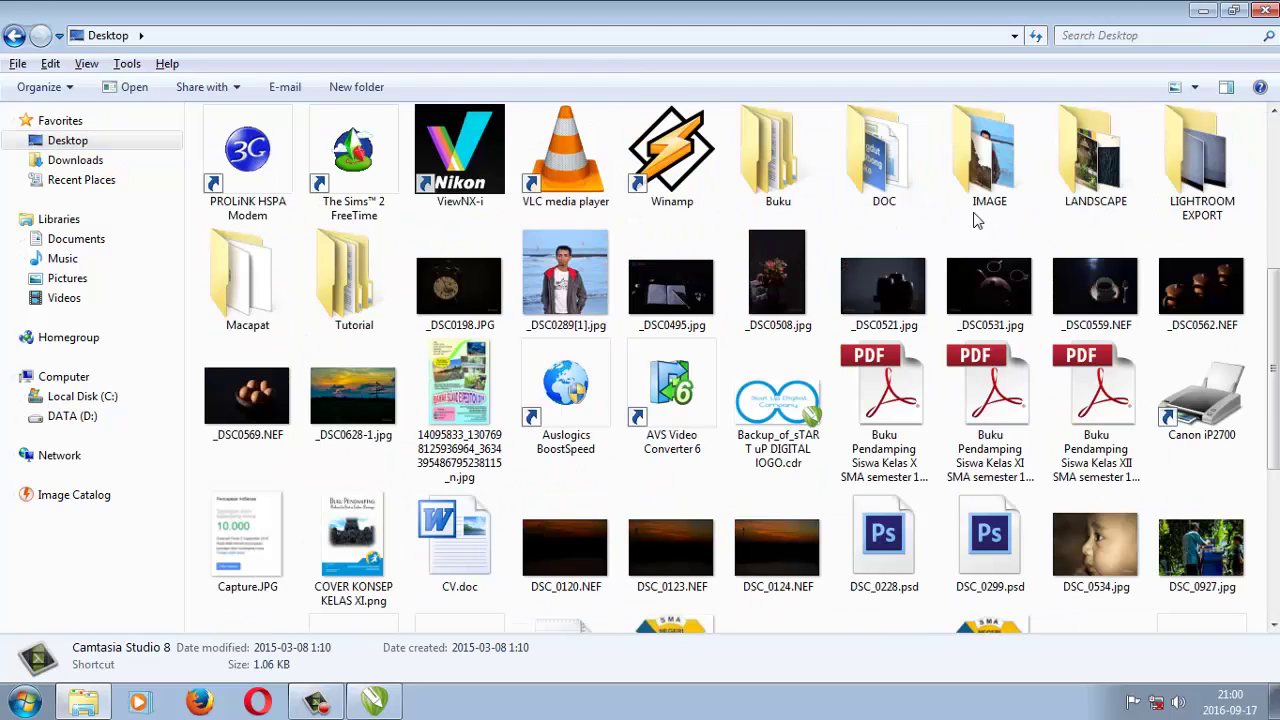
{"action": "double_click", "coordinate": [353, 278]}
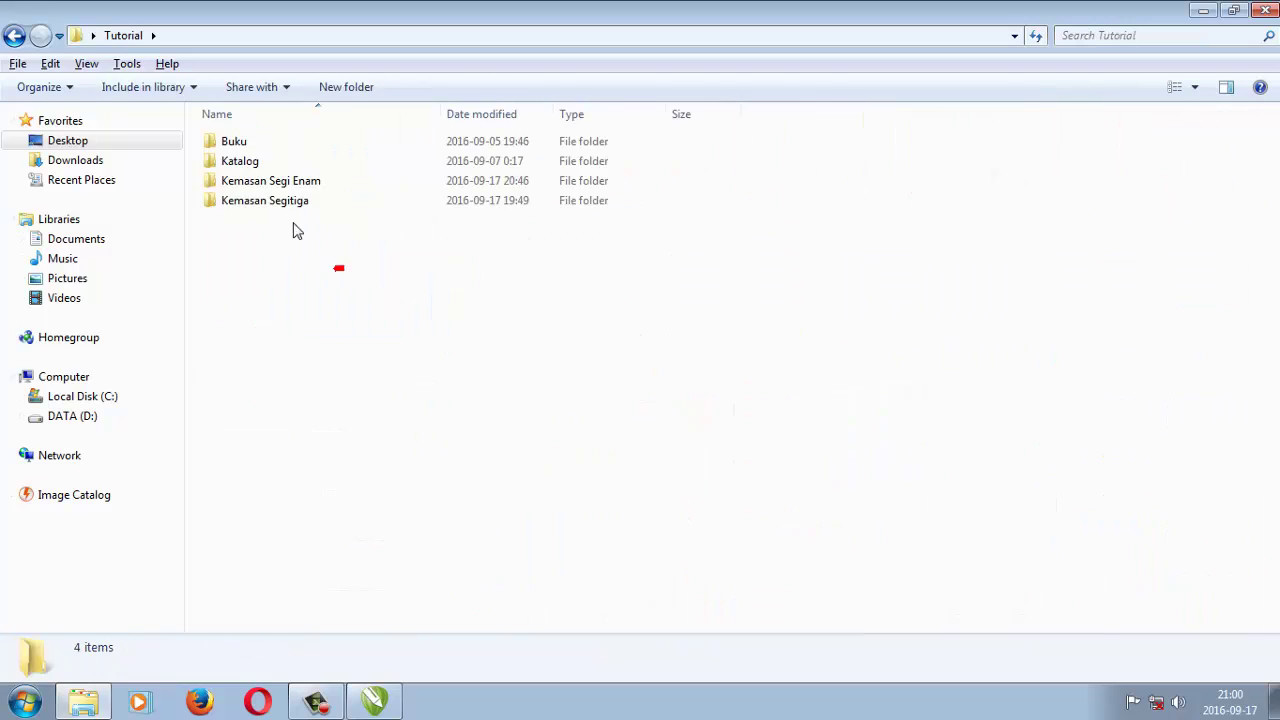
{"action": "left_click", "coordinate": [267, 182]}
{"action": "double_click", "coordinate": [267, 182]}
{"action": "double_click", "coordinate": [689, 150]}
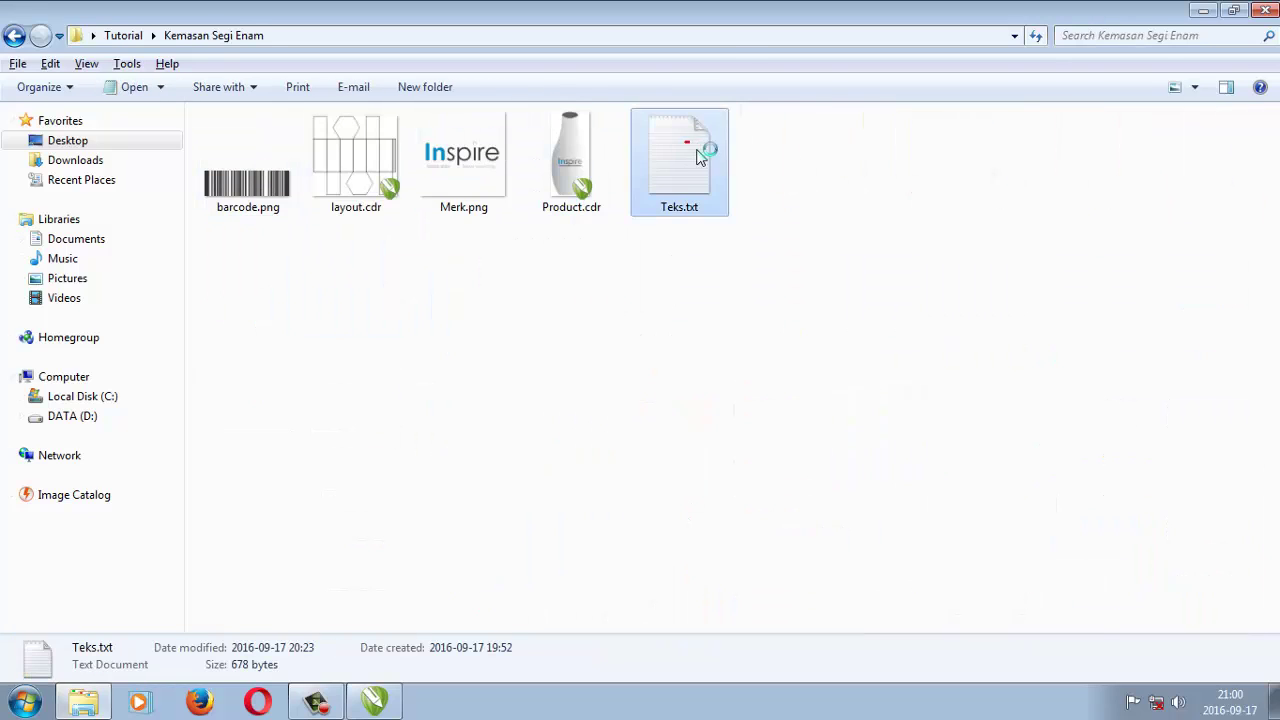
Copy the product description body, from "Isotonic water that good for revive your energy" through the dotted lines below it.
{"action": "left_click_drag", "start_coordinate": [998, 251], "coordinate": [896, 156]}
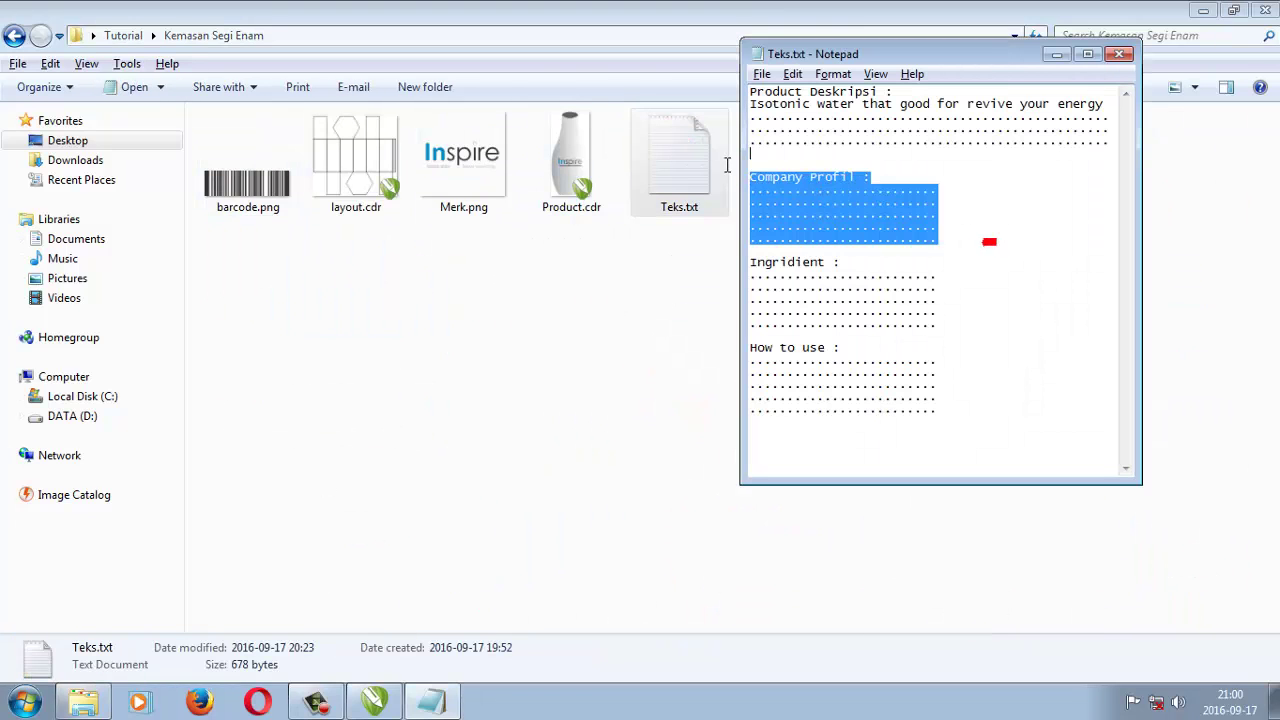
{"action": "left_click", "coordinate": [988, 165]}
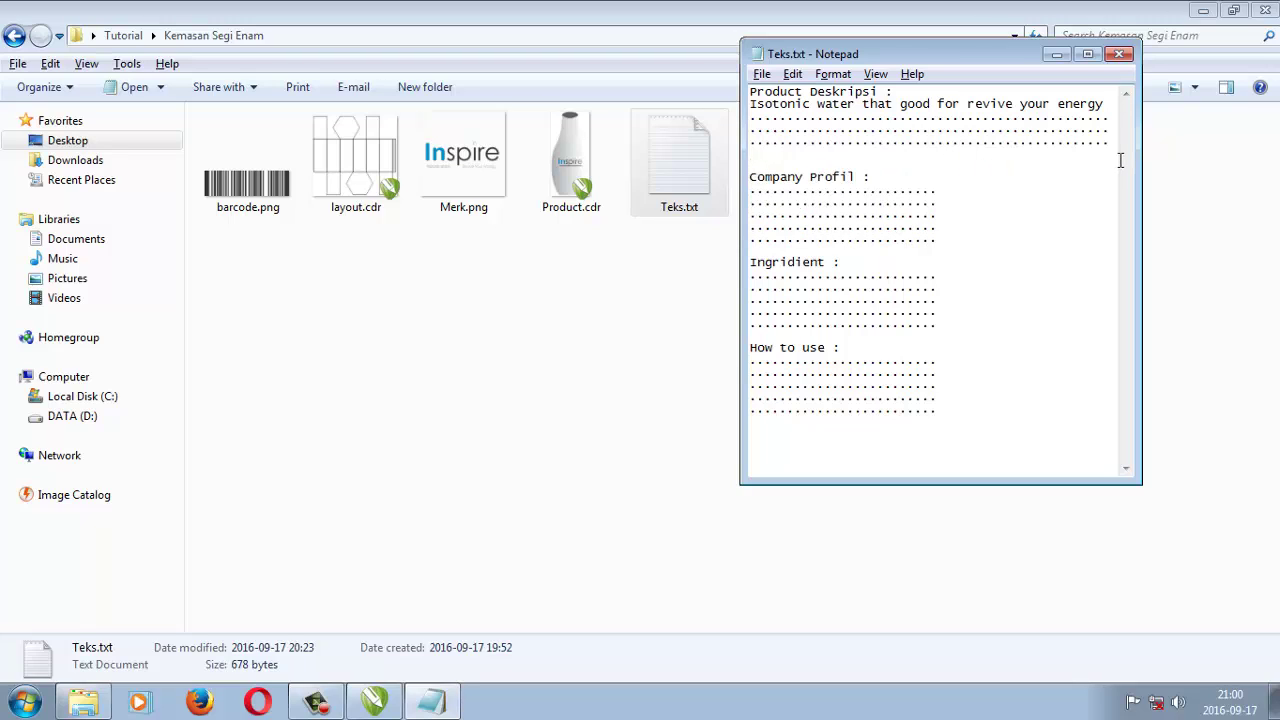
{"action": "left_click_drag", "start_coordinate": [1120, 160], "coordinate": [758, 110]}
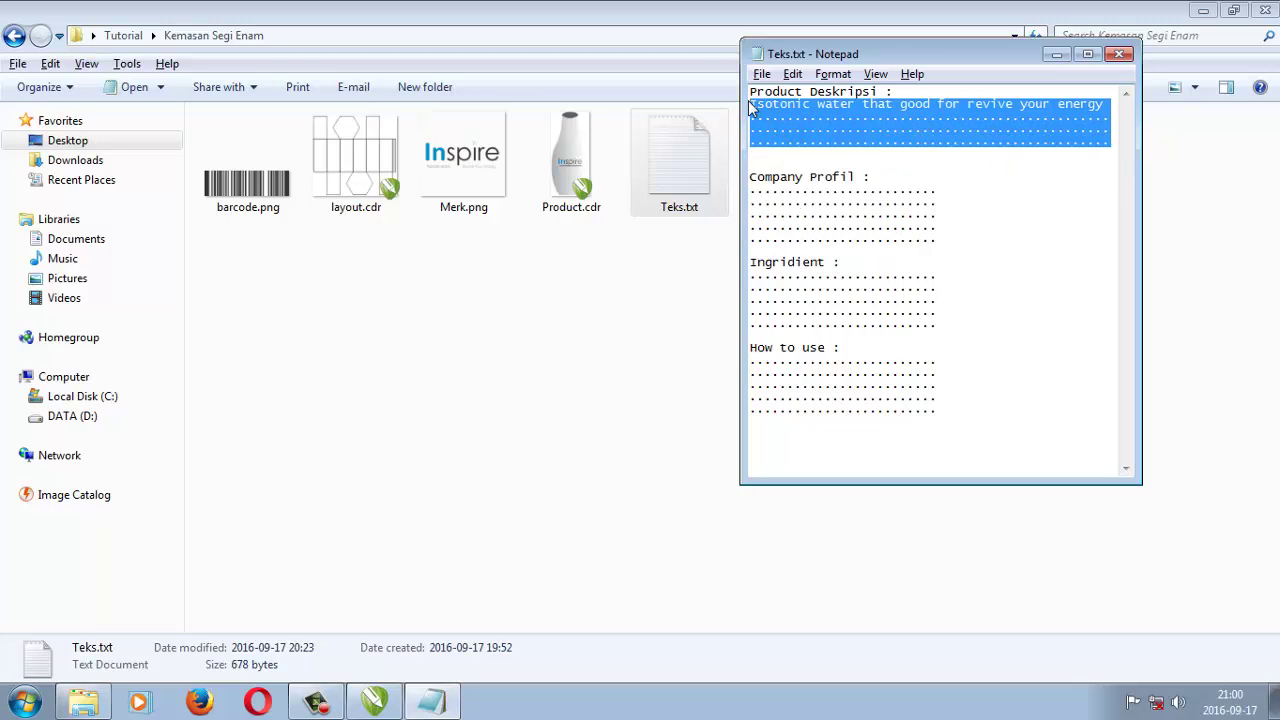
Switch back to CorelDRAW, paste the description as artistic text and scale it over the orange panels to about 43.9 × 18.8 mm.
{"action": "left_click", "coordinate": [388, 706]}
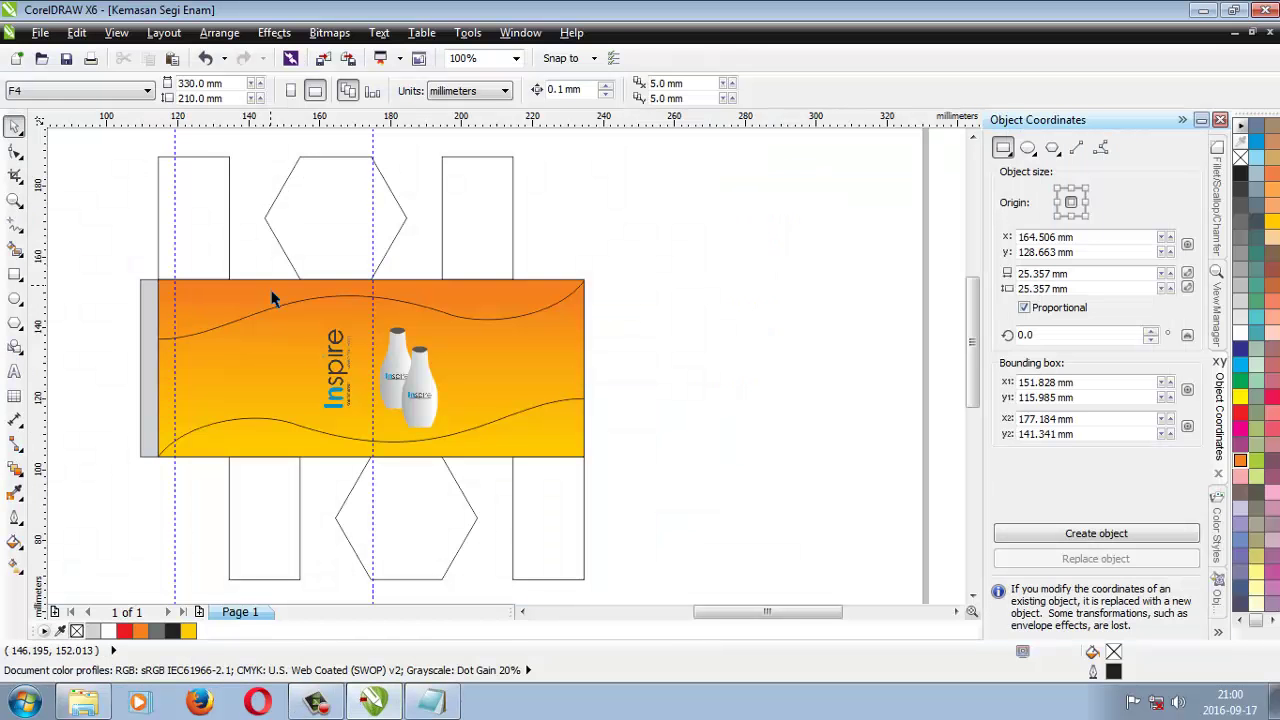
{"action": "left_click", "coordinate": [14, 371]}
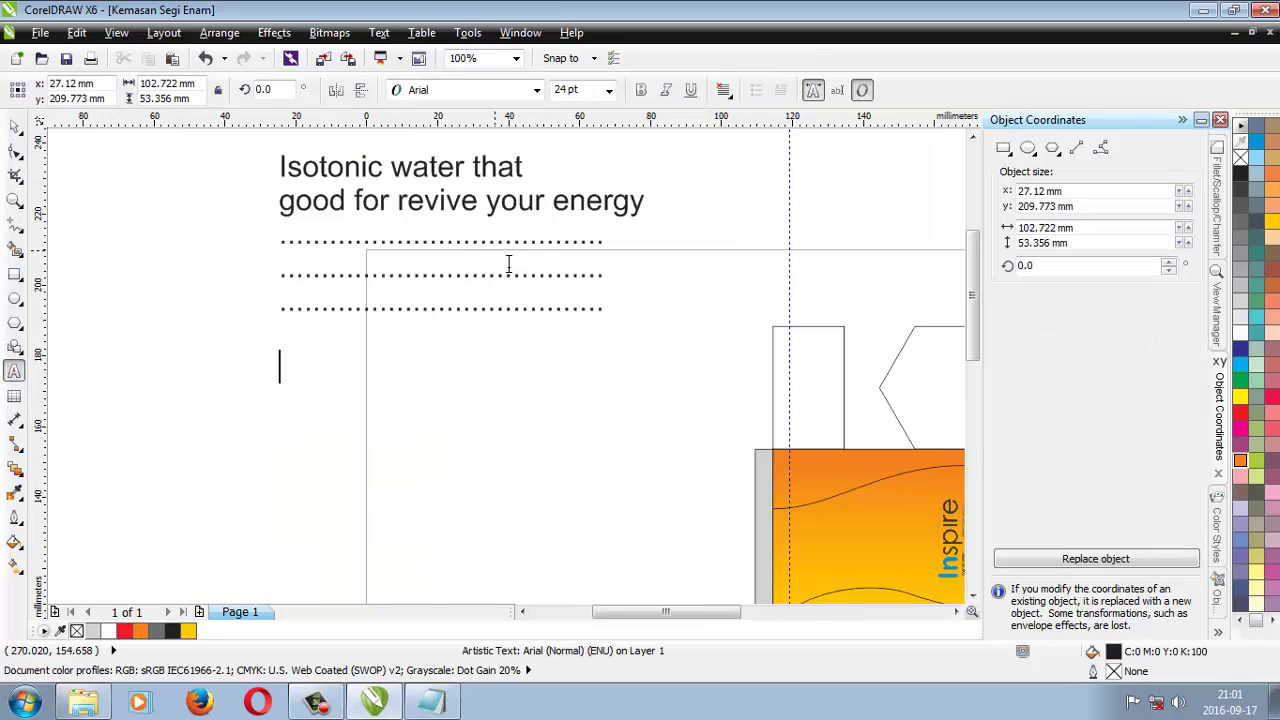
{"action": "scroll", "coordinate": [508, 270], "scroll_direction": "down", "scroll_amount": 3}
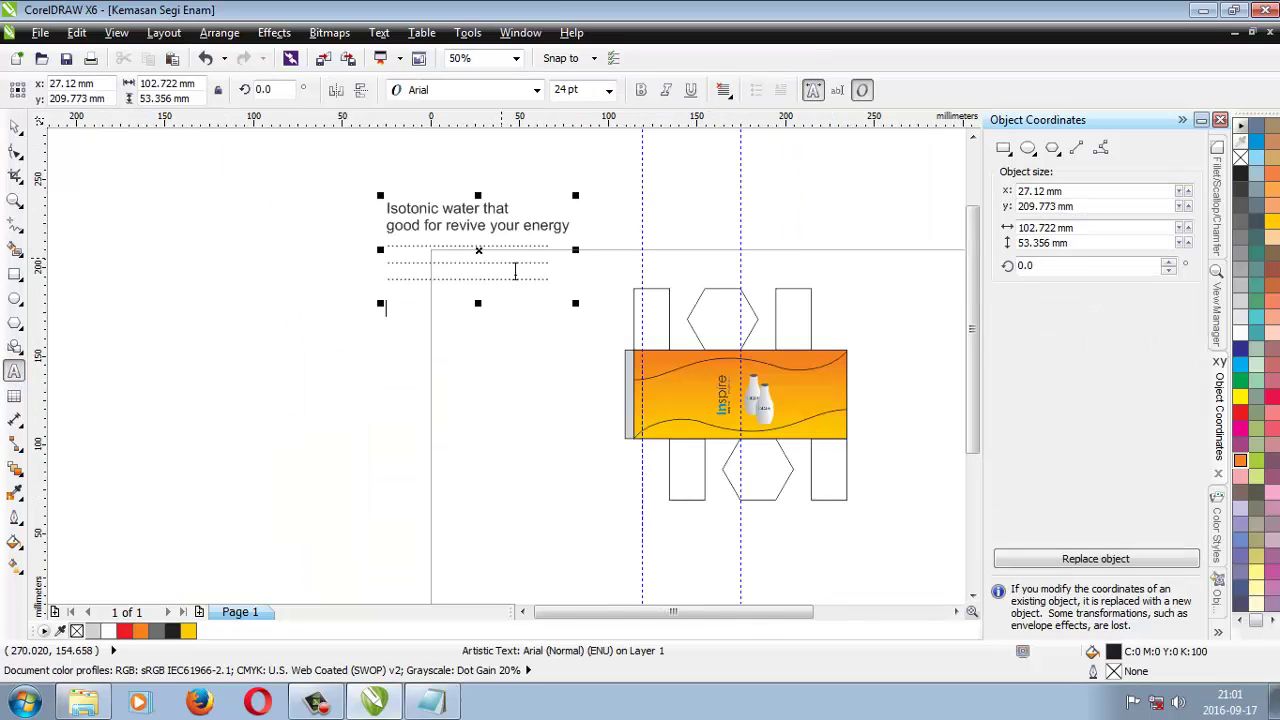
{"action": "scroll", "coordinate": [508, 270], "scroll_direction": "up", "scroll_amount": 3}
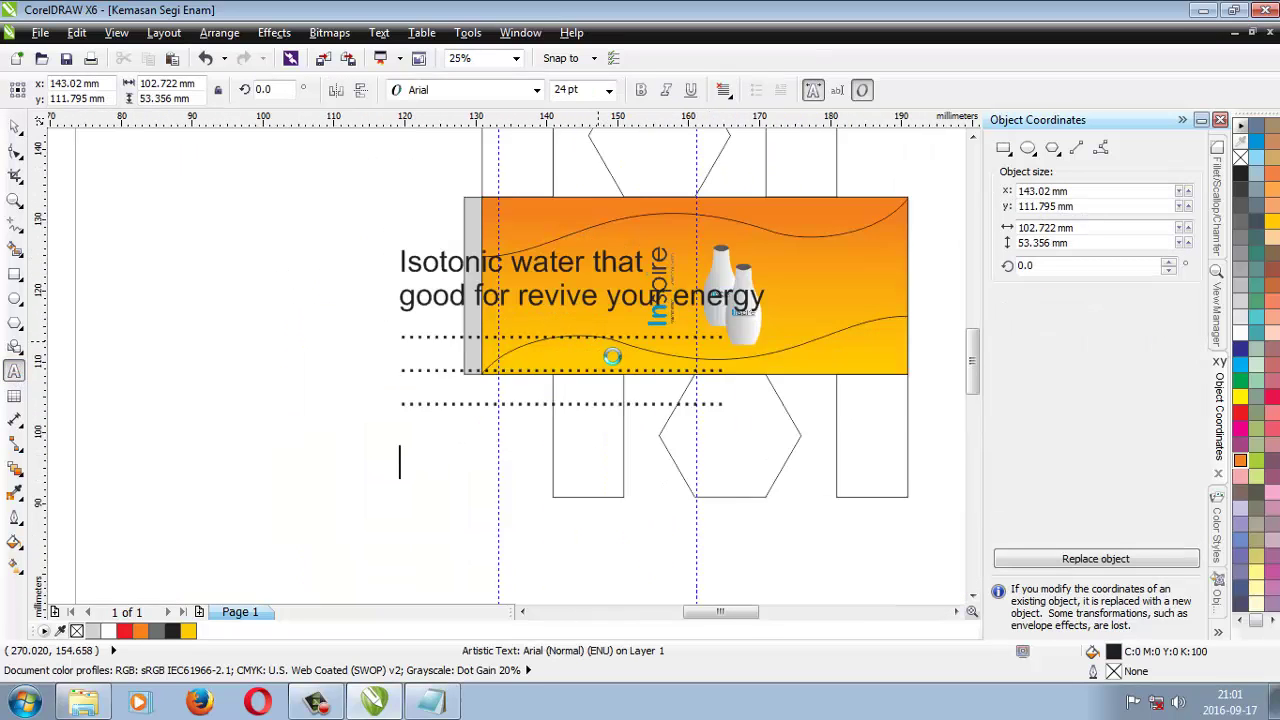
{"action": "scroll", "coordinate": [584, 330], "scroll_direction": "down", "scroll_amount": 2}
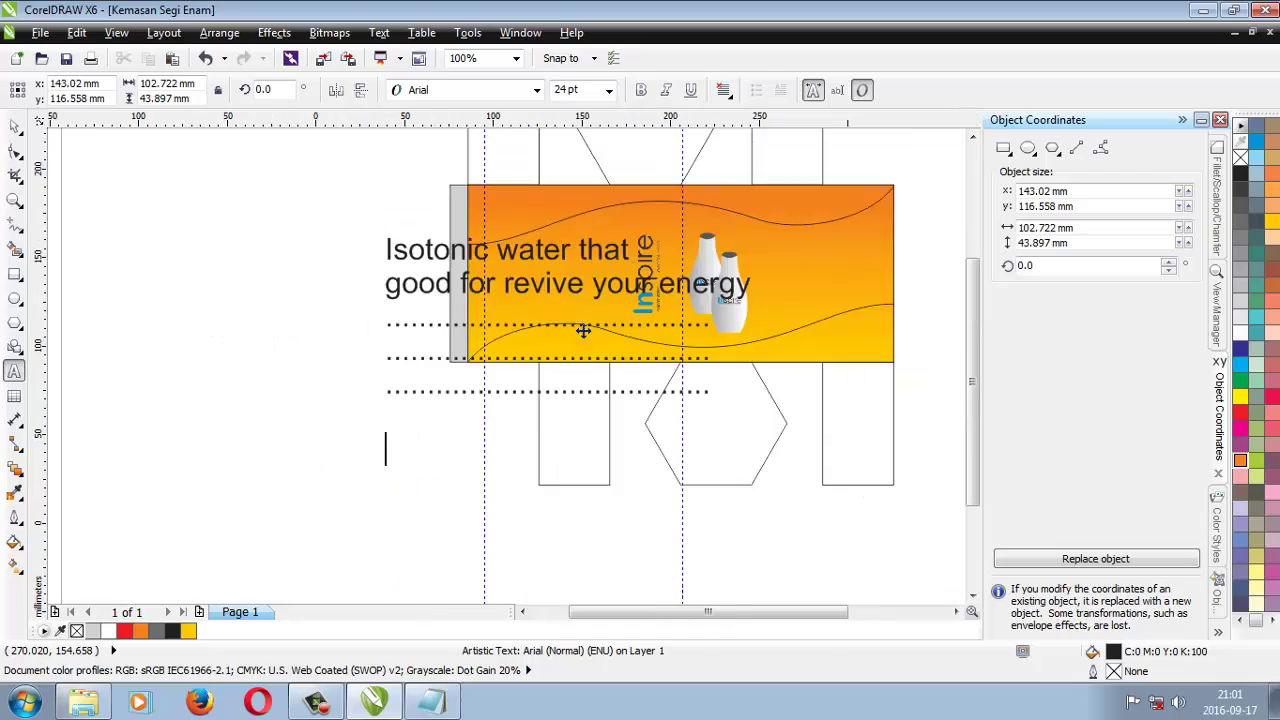
{"action": "left_click_drag", "start_coordinate": [679, 287], "coordinate": [627, 305]}
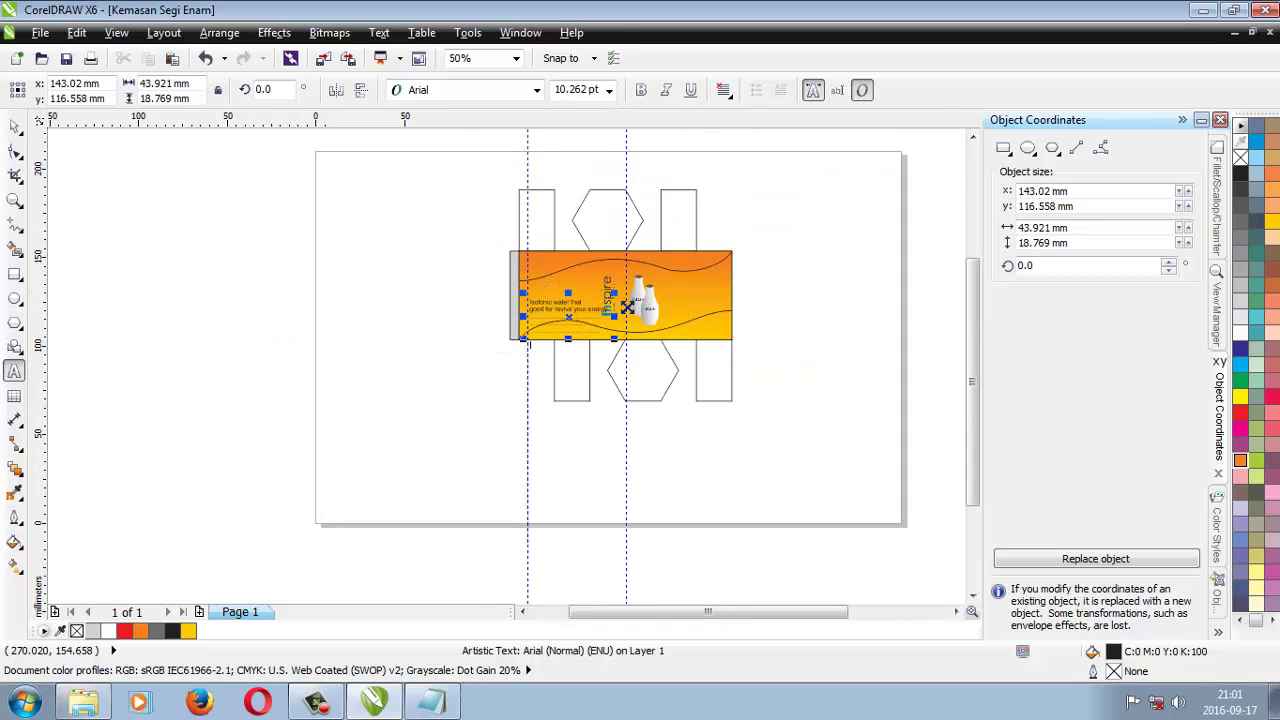
Set the description text's alignment to Force Justify.
{"action": "left_click", "coordinate": [724, 90]}
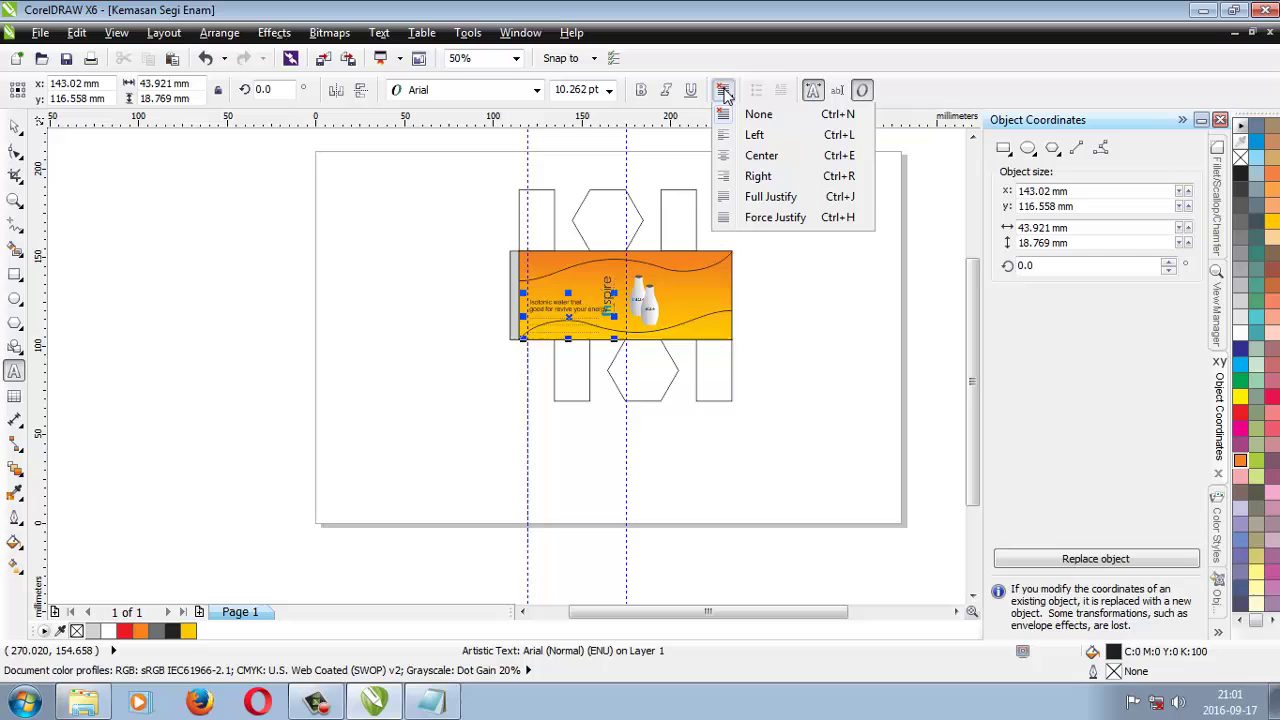
{"action": "left_click", "coordinate": [767, 219]}
{"action": "scroll", "coordinate": [598, 300], "scroll_direction": "up", "scroll_amount": 2}
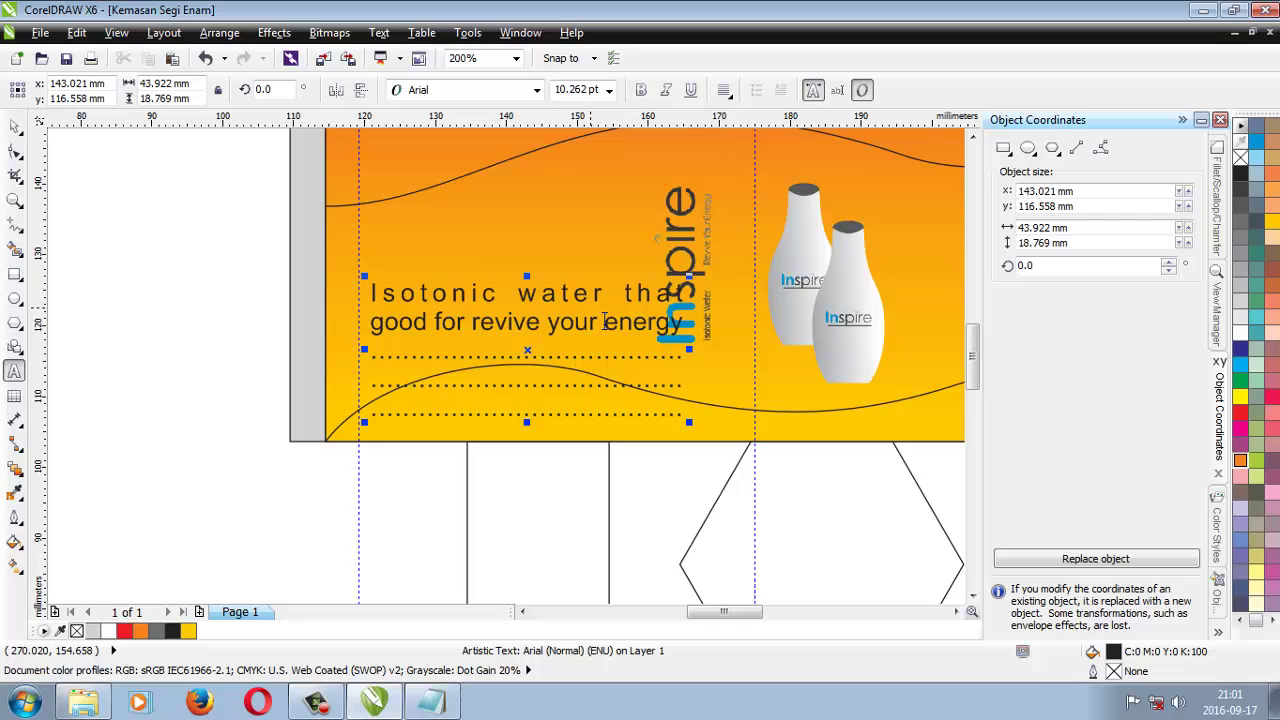
{"action": "left_click", "coordinate": [727, 91]}
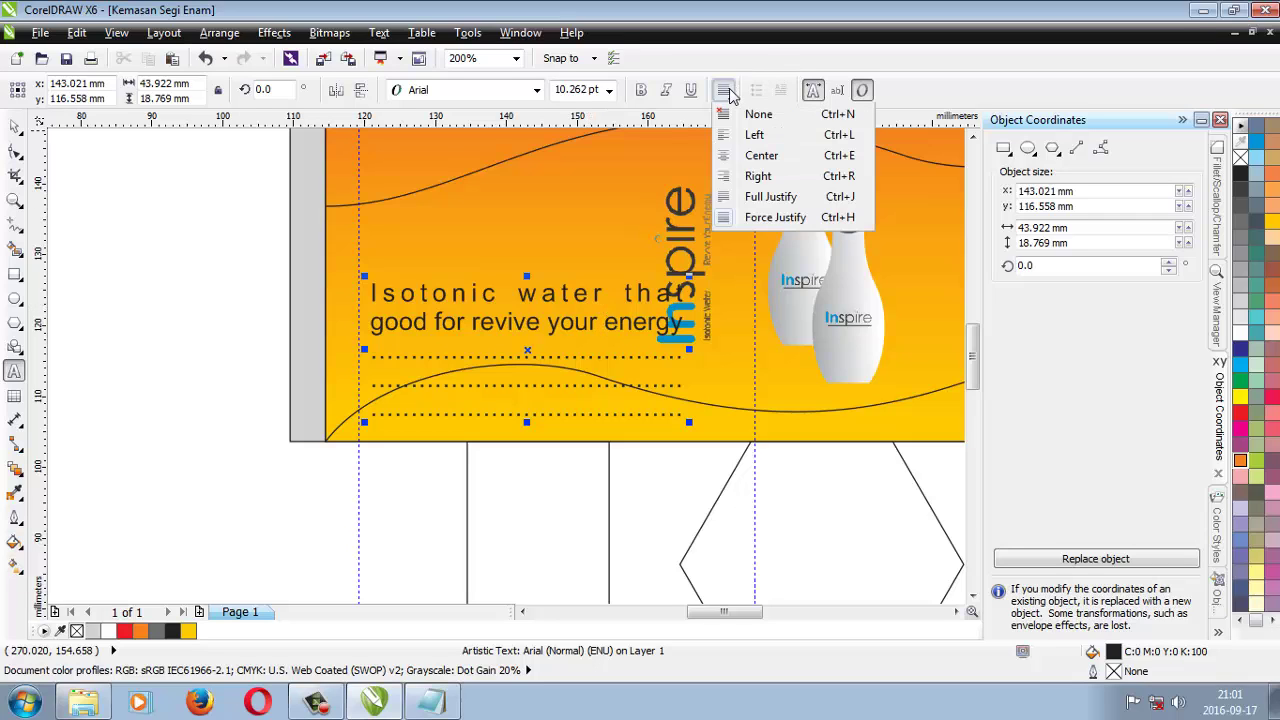
{"action": "left_click", "coordinate": [757, 217]}
Shrink the description text to about 20.9 × 8.9 mm and move it to about x 131.5, y 144.2 mm.
{"action": "left_click_drag", "start_coordinate": [697, 293], "coordinate": [607, 311]}
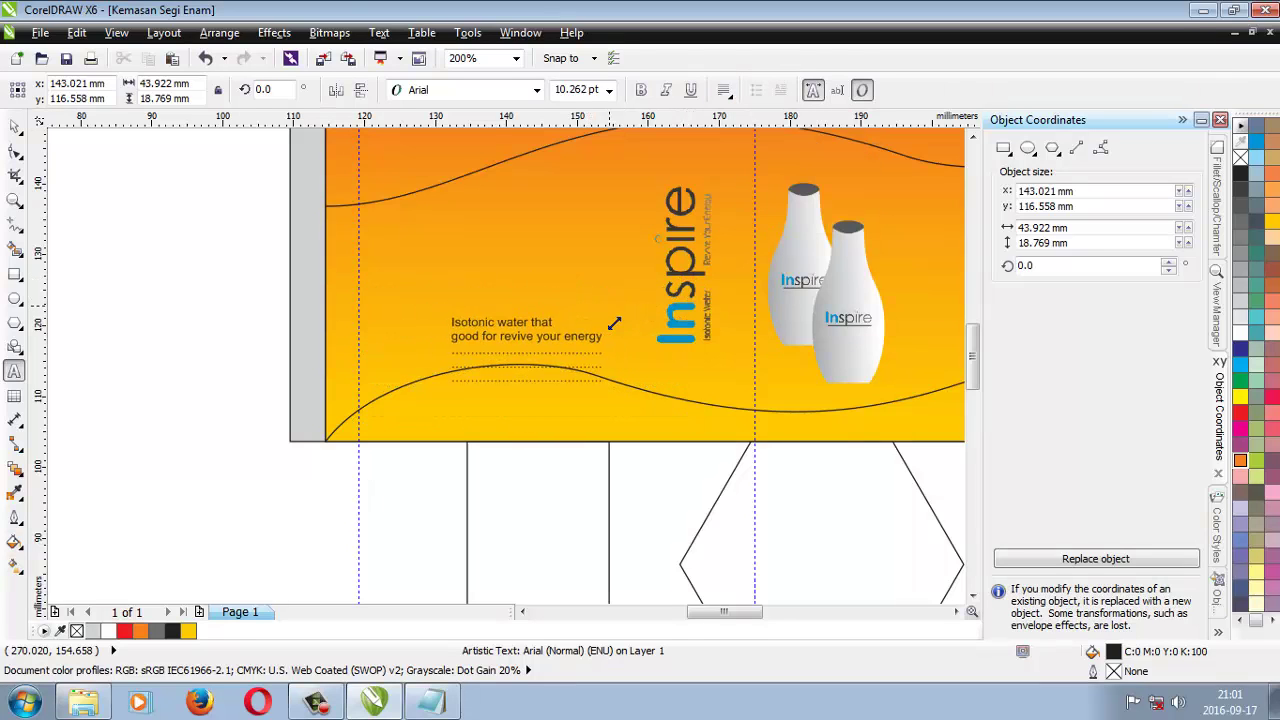
{"action": "left_click_drag", "start_coordinate": [534, 337], "coordinate": [459, 171]}
{"action": "key", "text": "F3"}
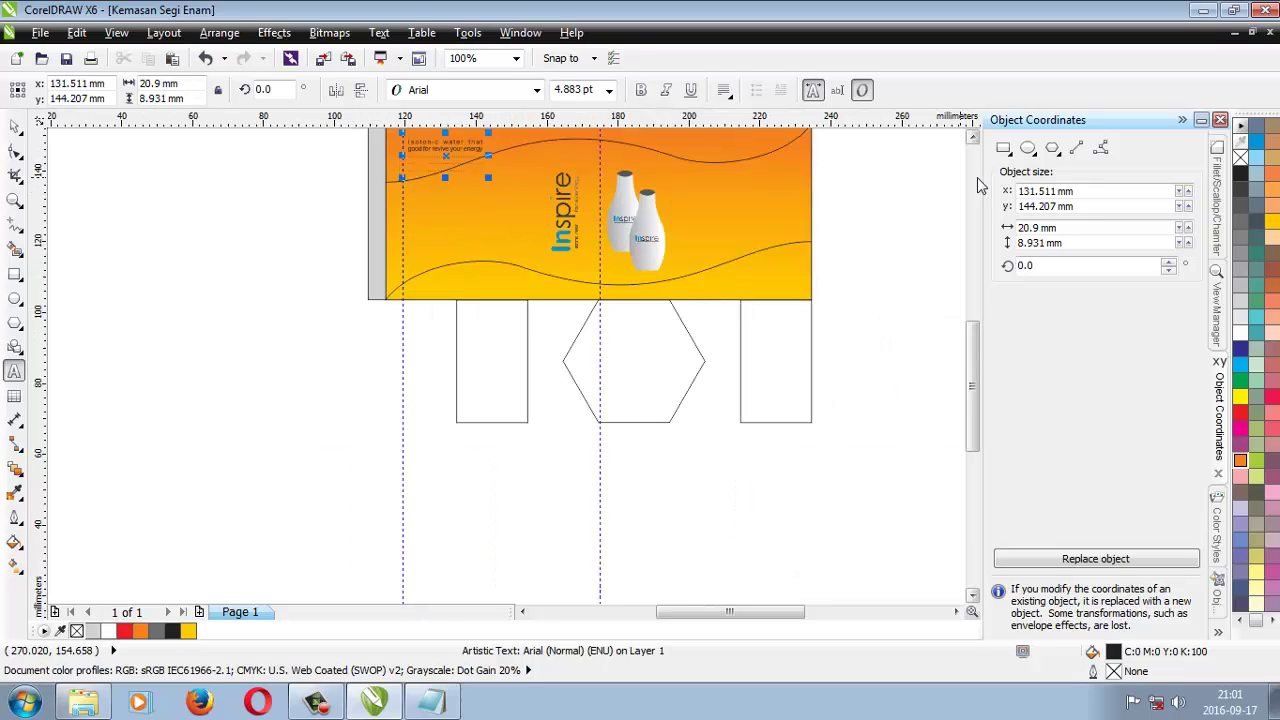
{"action": "left_click", "coordinate": [972, 137]}
{"action": "scroll", "coordinate": [588, 210], "scroll_direction": "up", "scroll_amount": 1}
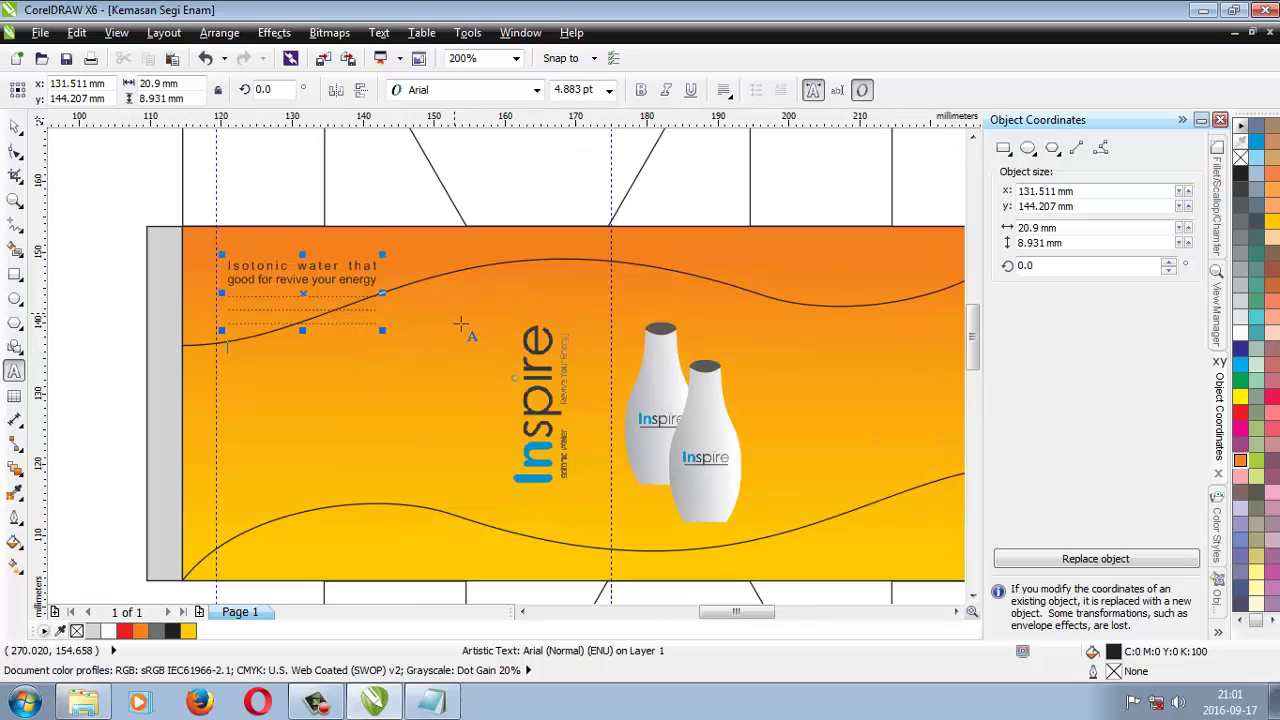
{"action": "left_click", "coordinate": [315, 310]}
{"action": "left_click_drag", "start_coordinate": [315, 310], "coordinate": [340, 318]}
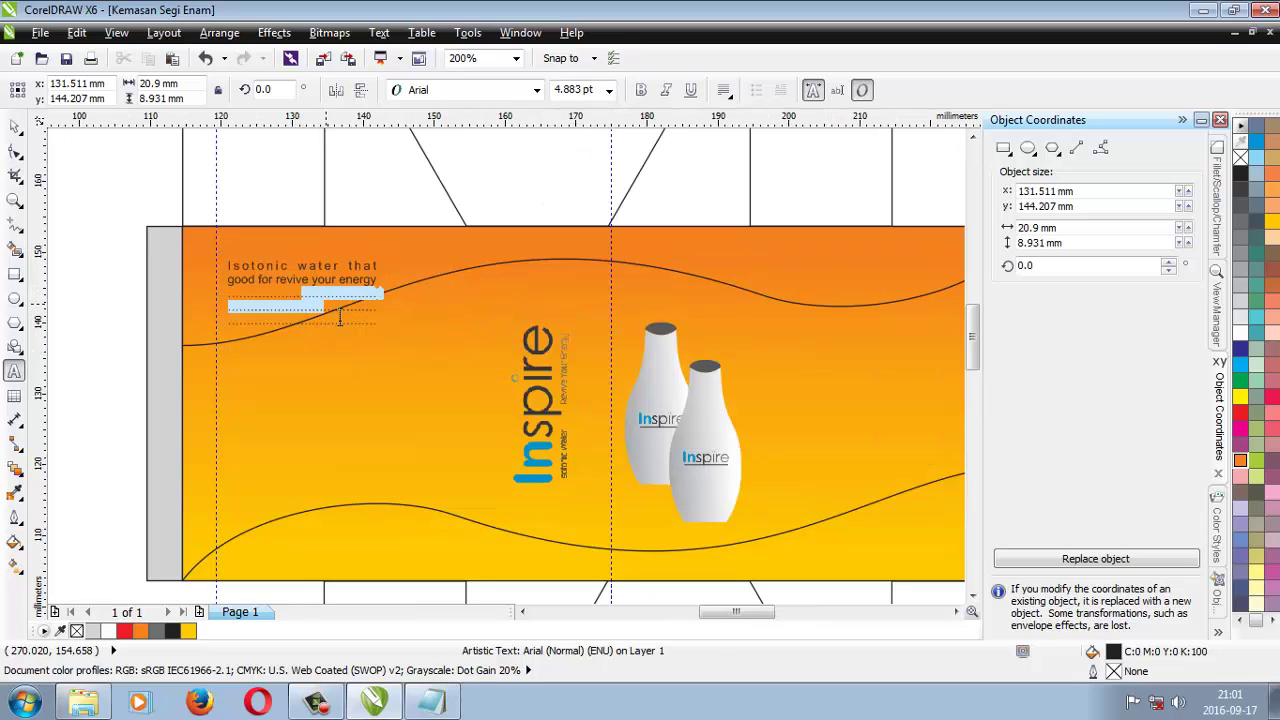
{"action": "left_click", "coordinate": [308, 310]}
{"action": "key", "text": "ctrl+z"}
{"action": "key", "text": "ctrl+z"}
{"action": "key", "text": "ctrl+z"}
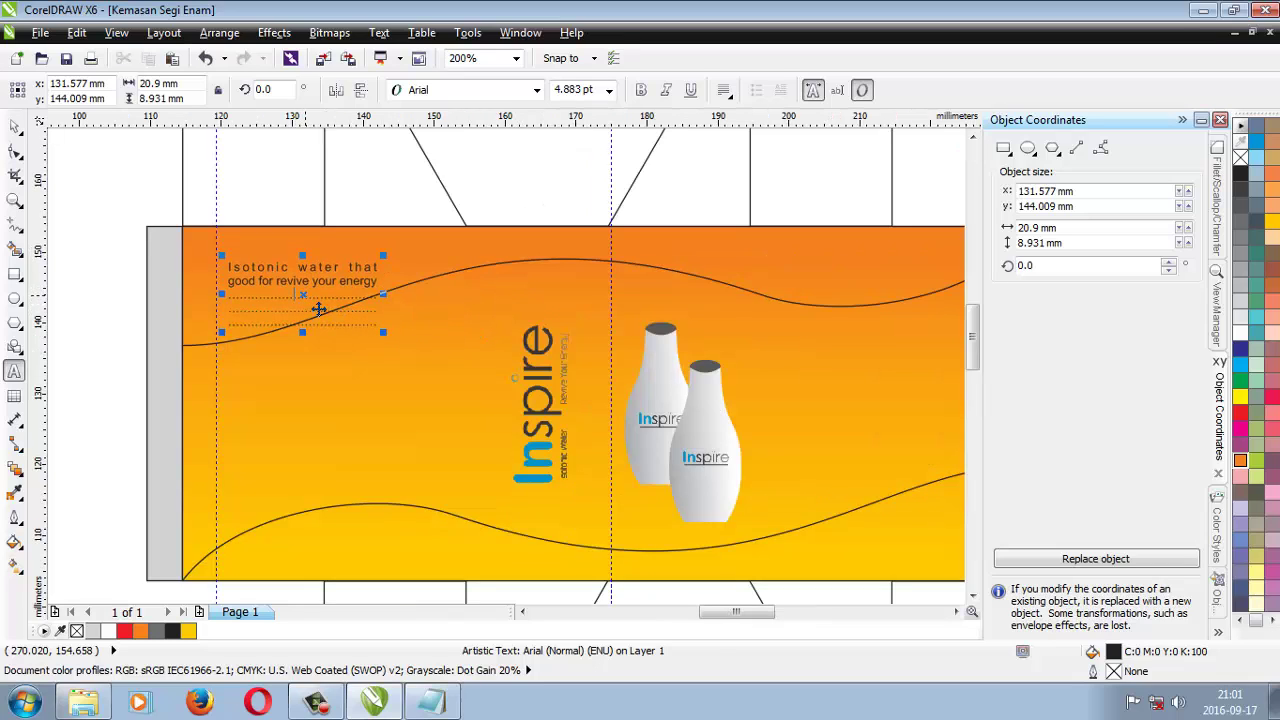
Narrow the description text to about 15.9 mm wide and left-align it on the second panel, centred at about x 144, y 135.3 mm.
{"action": "left_click_drag", "start_coordinate": [296, 305], "coordinate": [418, 366]}
{"action": "left_click_drag", "start_coordinate": [498, 363], "coordinate": [462, 362]}
{"action": "left_click", "coordinate": [723, 90]}
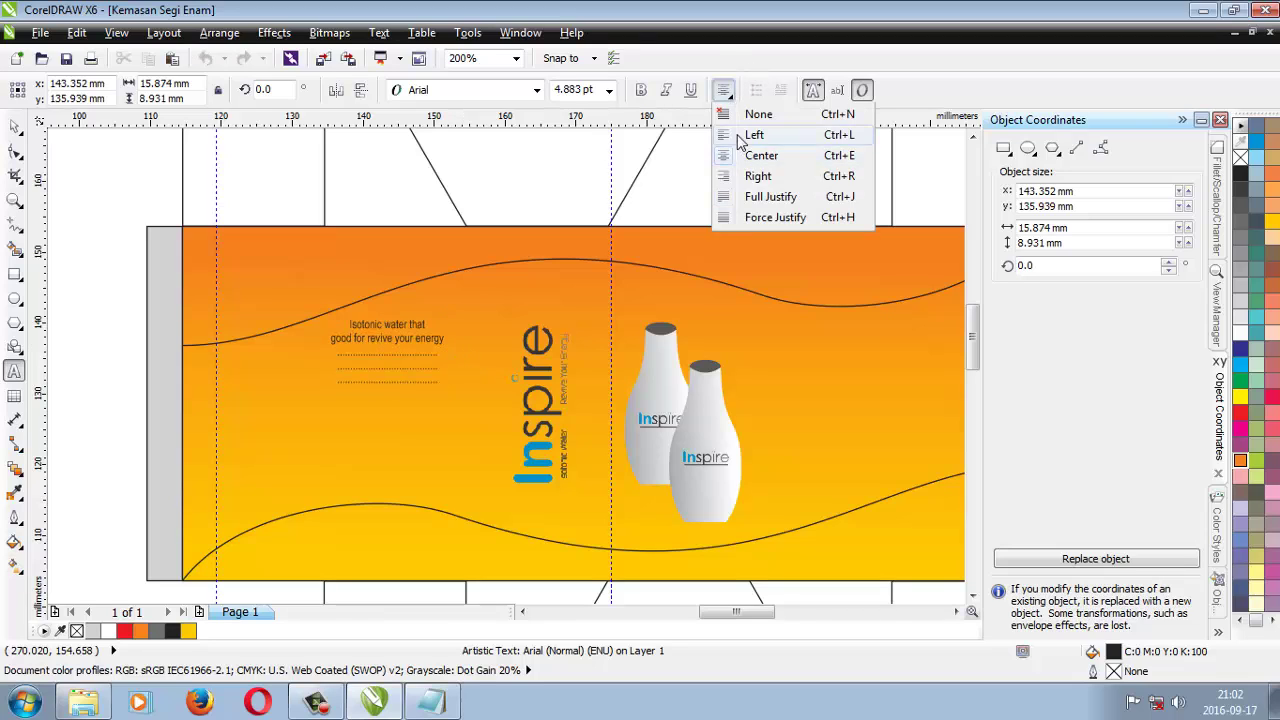
{"action": "left_click", "coordinate": [736, 133]}
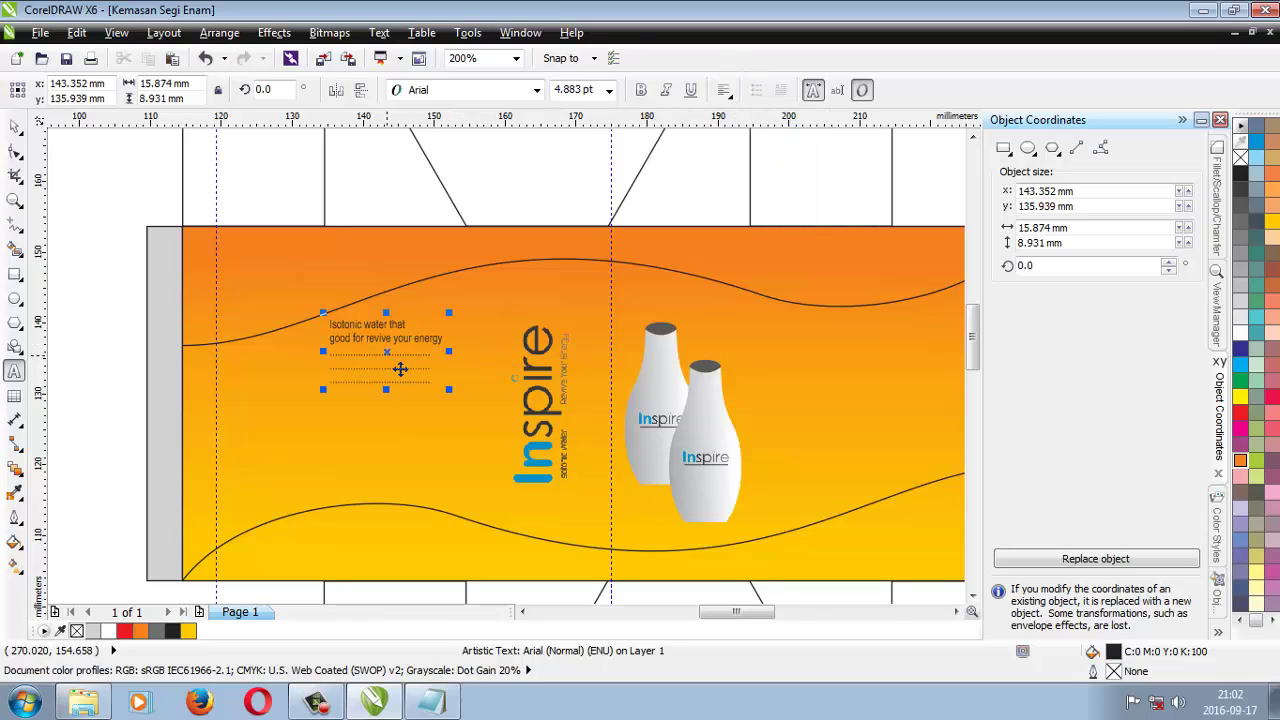
{"action": "left_click_drag", "start_coordinate": [400, 369], "coordinate": [405, 373]}
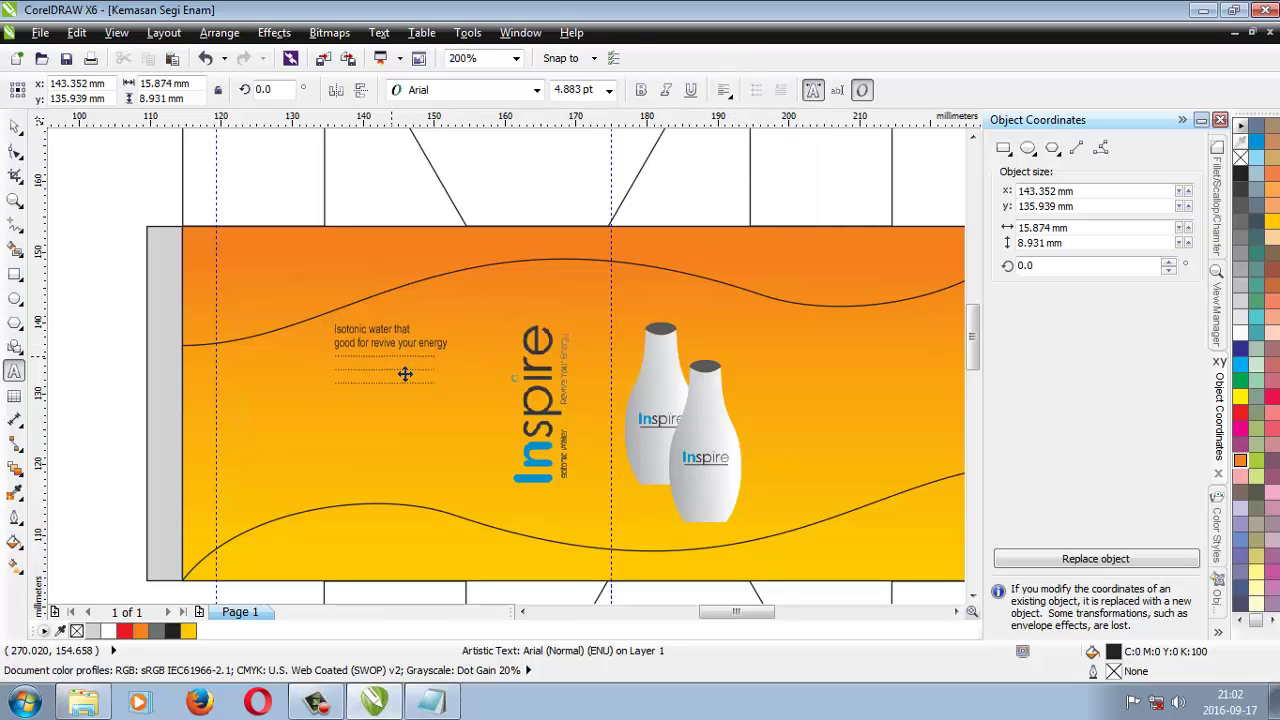
Add five more dotted lines below the description, making the block about 18.6 mm high, and select the text block.
{"action": "left_click", "coordinate": [470, 399]}
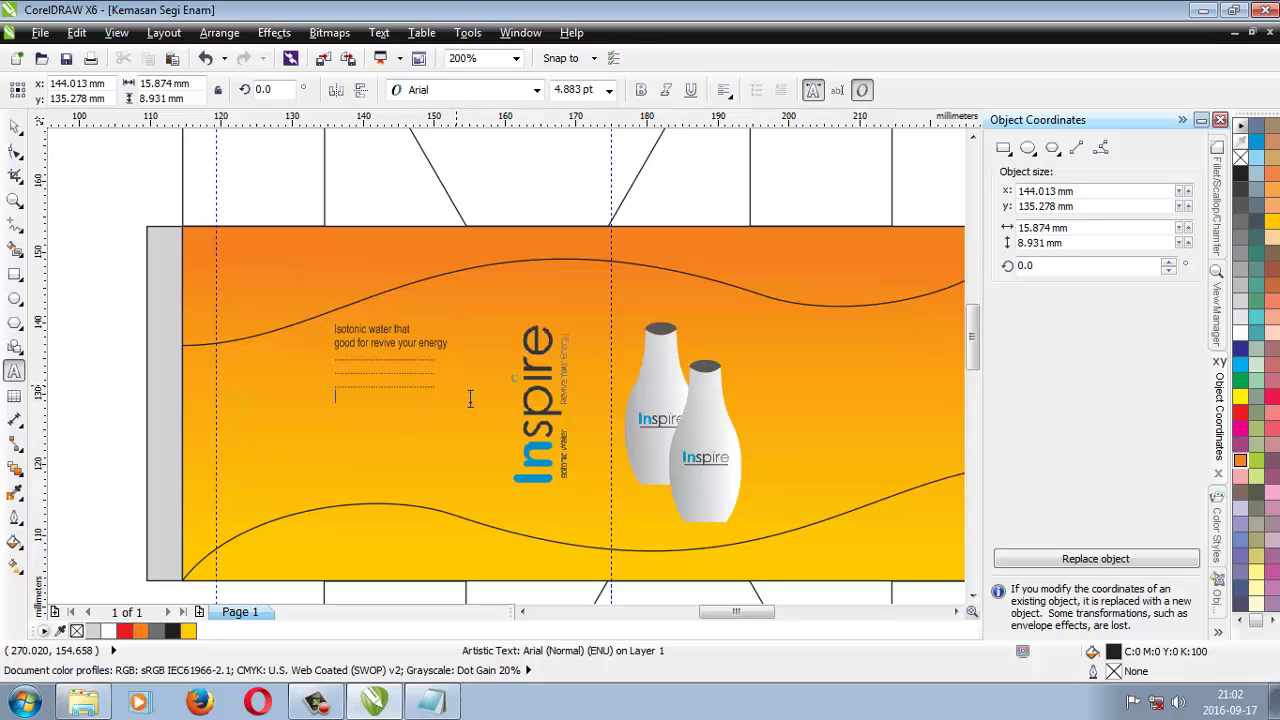
{"action": "left_click", "coordinate": [15, 125]}
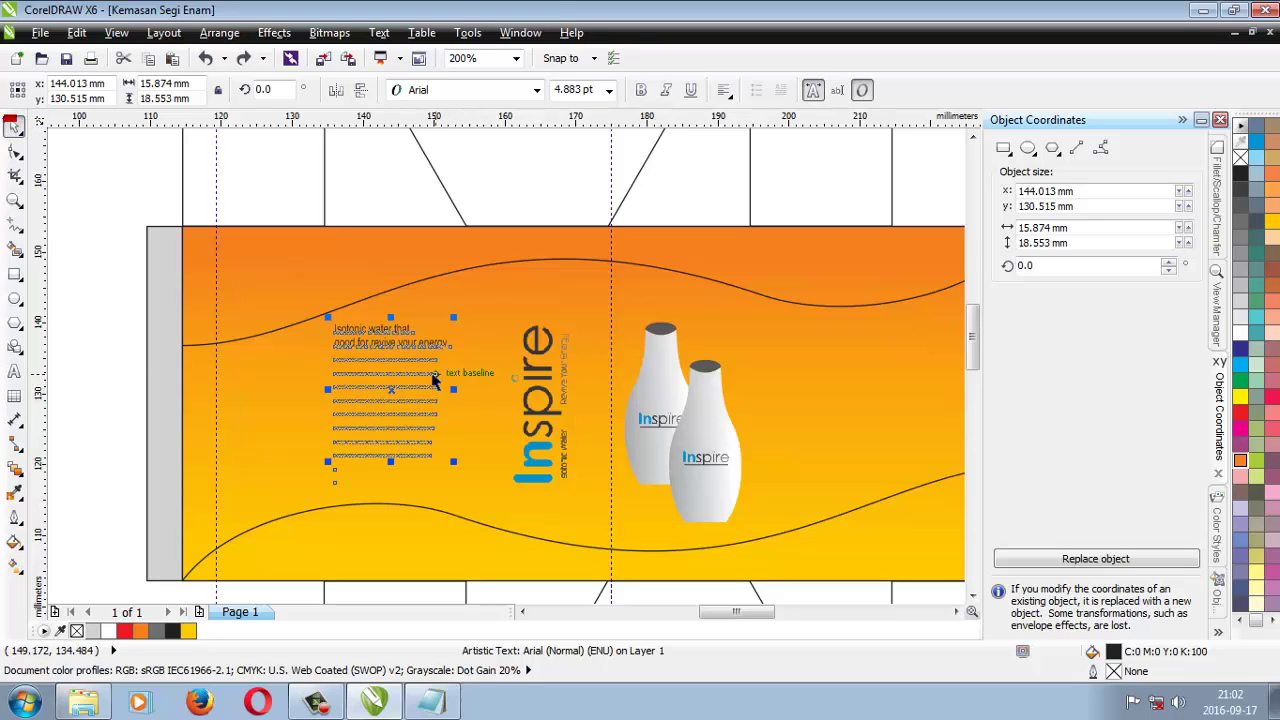
{"action": "left_click_drag", "start_coordinate": [402, 401], "coordinate": [404, 404]}
{"action": "left_click", "coordinate": [398, 402]}
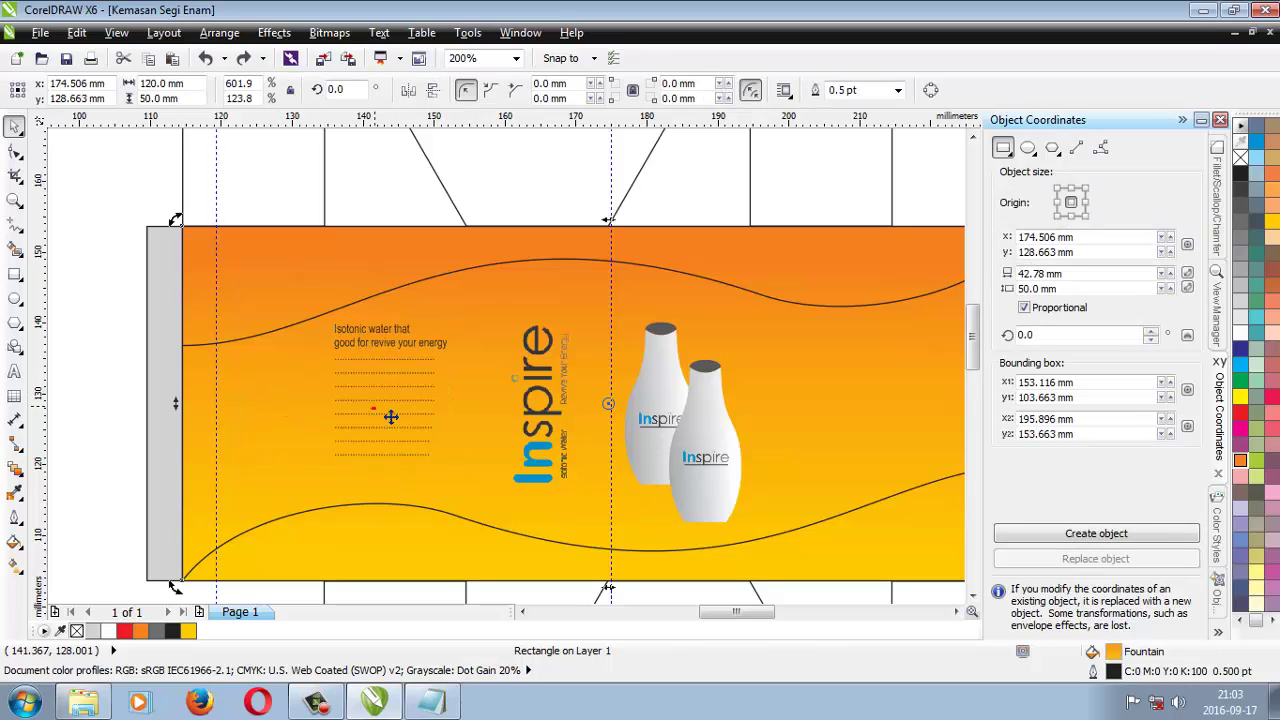
{"action": "left_click", "coordinate": [176, 326]}
{"action": "left_click", "coordinate": [343, 356]}
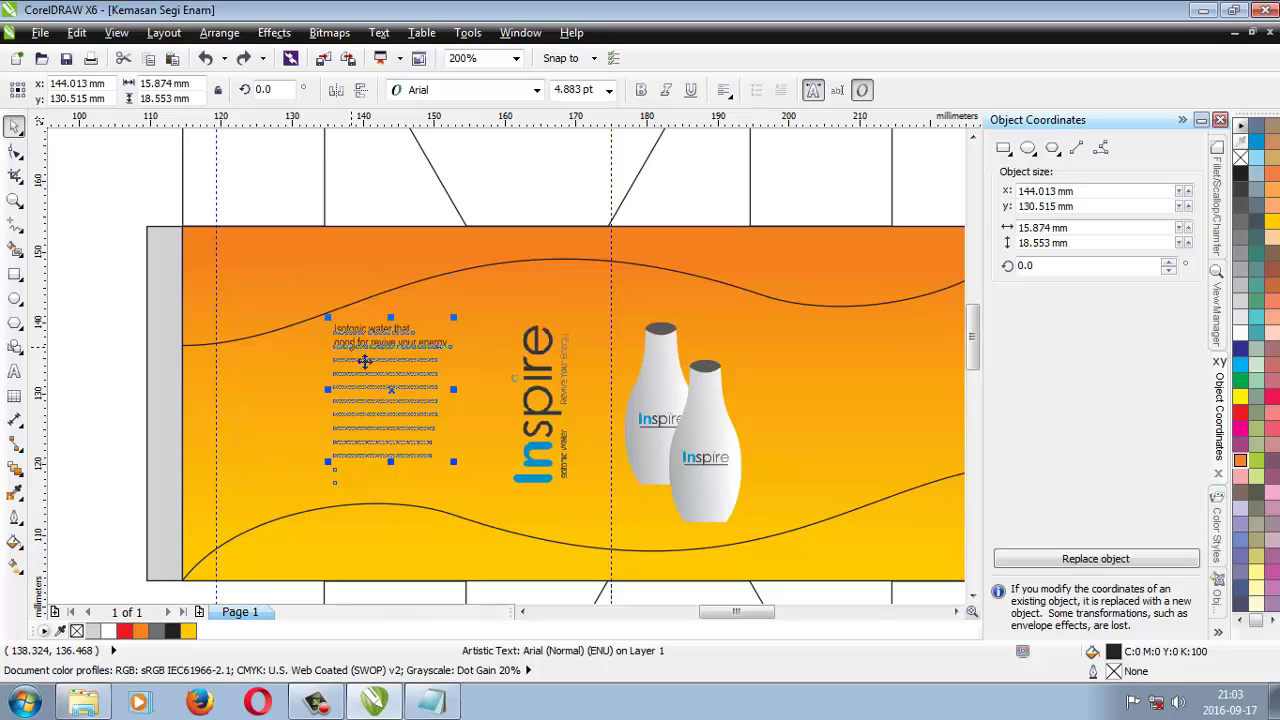
Copy the description block onto the first panel at about x 124.6, y 131.3 mm, and import barcode.png below it, about 12.7 × 3.9 mm.
{"action": "left_click_drag", "start_coordinate": [362, 362], "coordinate": [267, 398]}
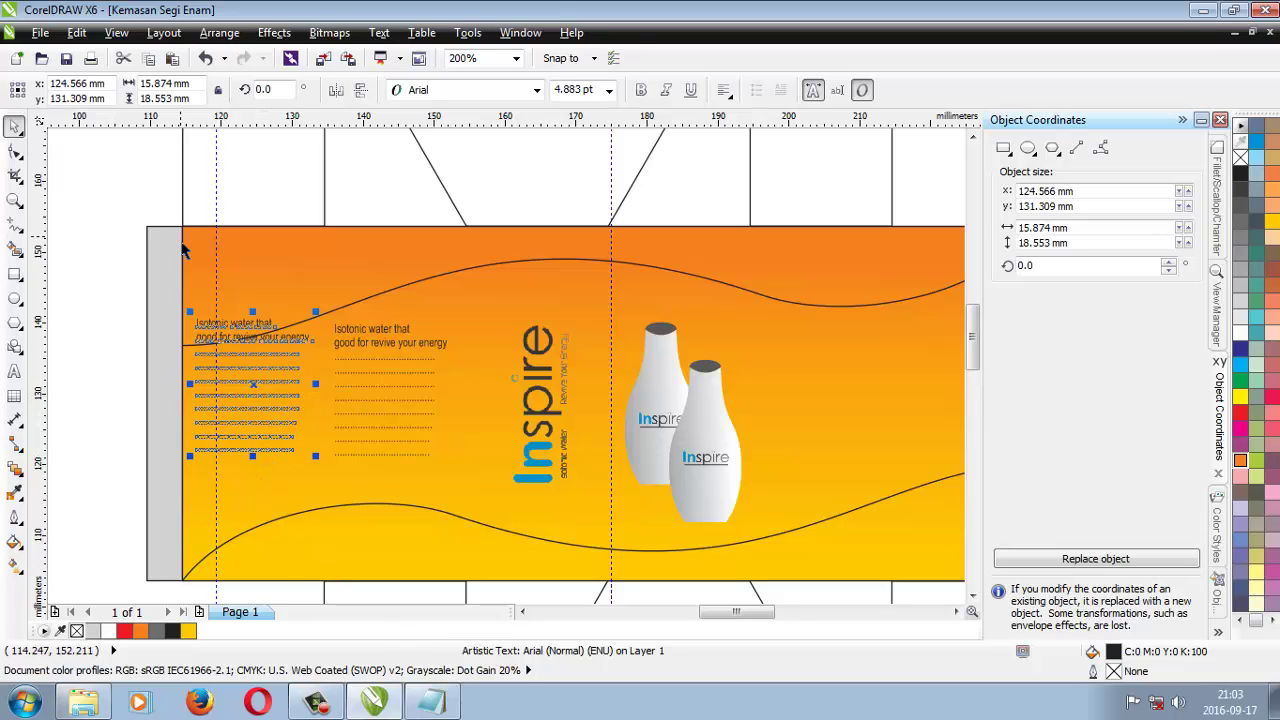
{"action": "left_click", "coordinate": [40, 33]}
{"action": "left_click", "coordinate": [105, 310]}
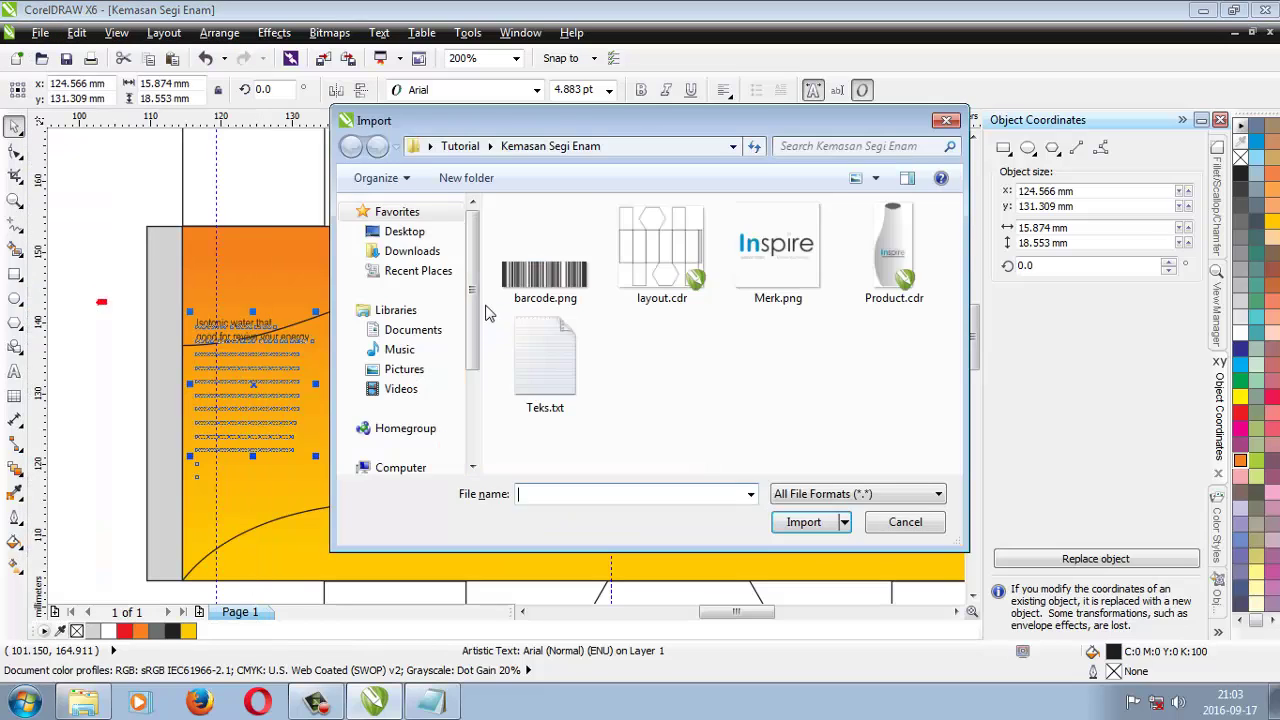
{"action": "left_click", "coordinate": [540, 270]}
{"action": "left_click", "coordinate": [803, 521]}
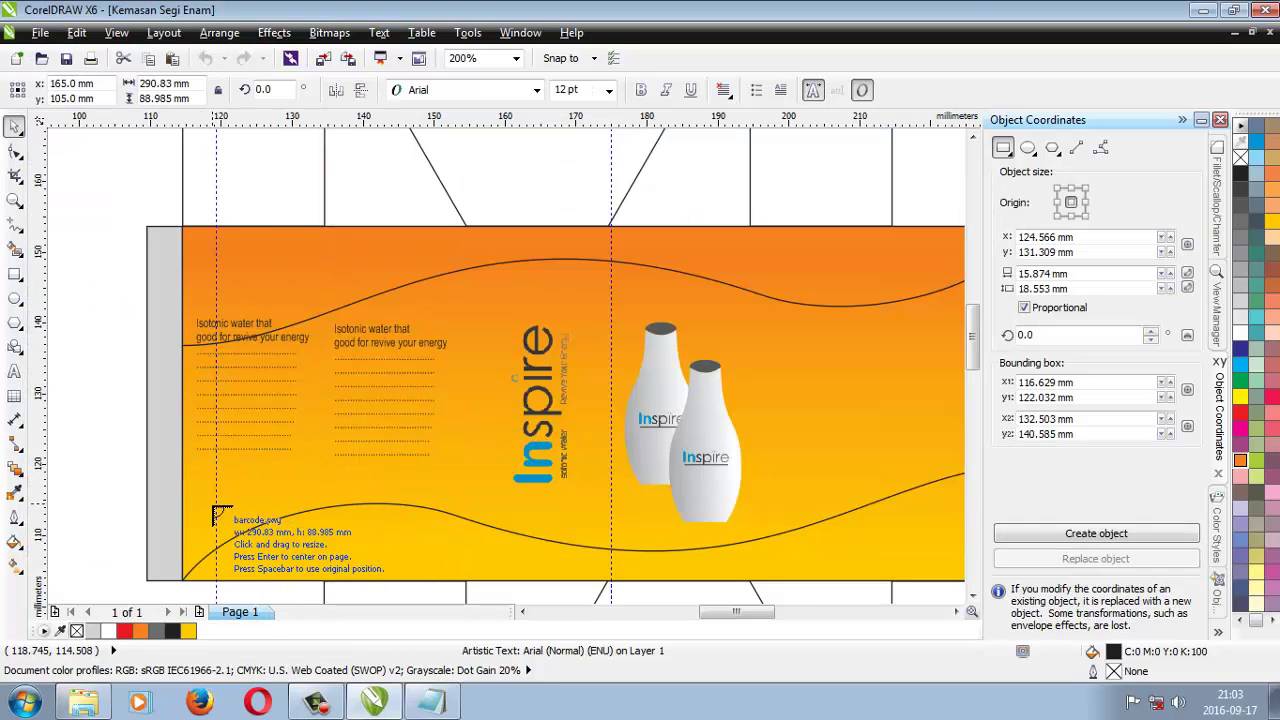
{"action": "left_click_drag", "start_coordinate": [196, 482], "coordinate": [300, 540]}
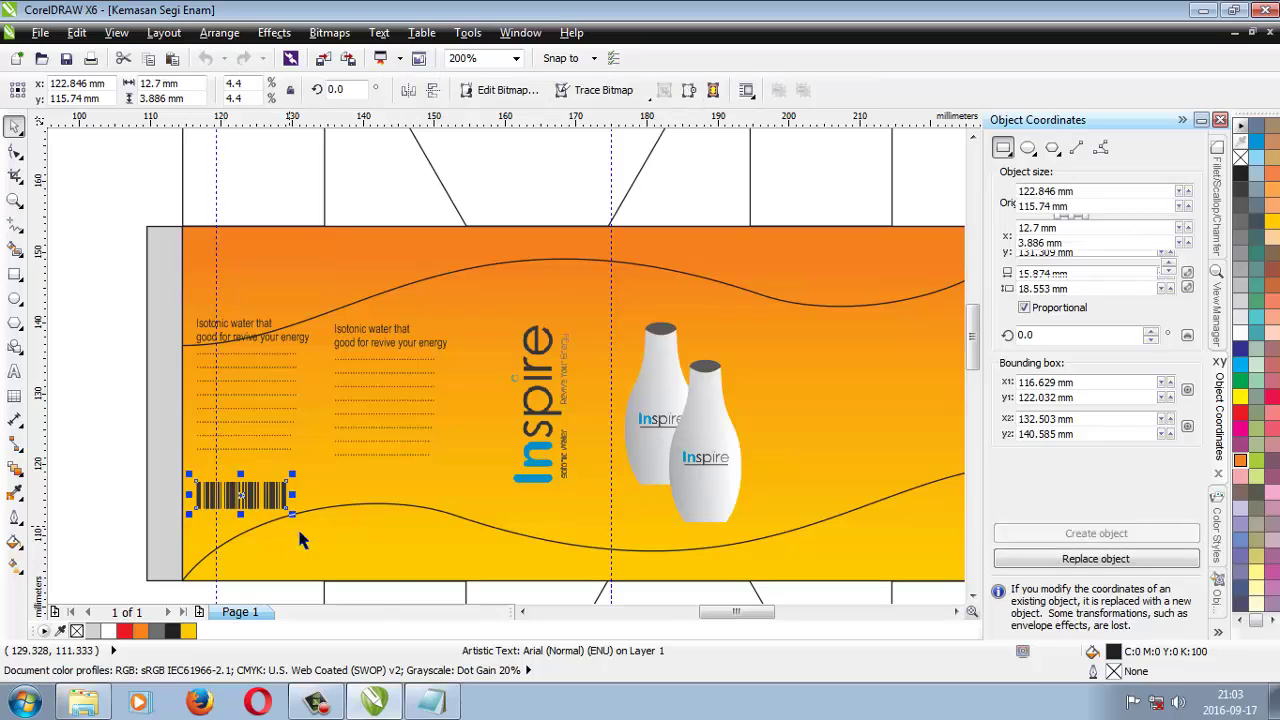
Replace the opening sentence of the first panel's text block with "Good use before".
{"action": "left_click", "coordinate": [424, 406]}
{"action": "left_click", "coordinate": [14, 371]}
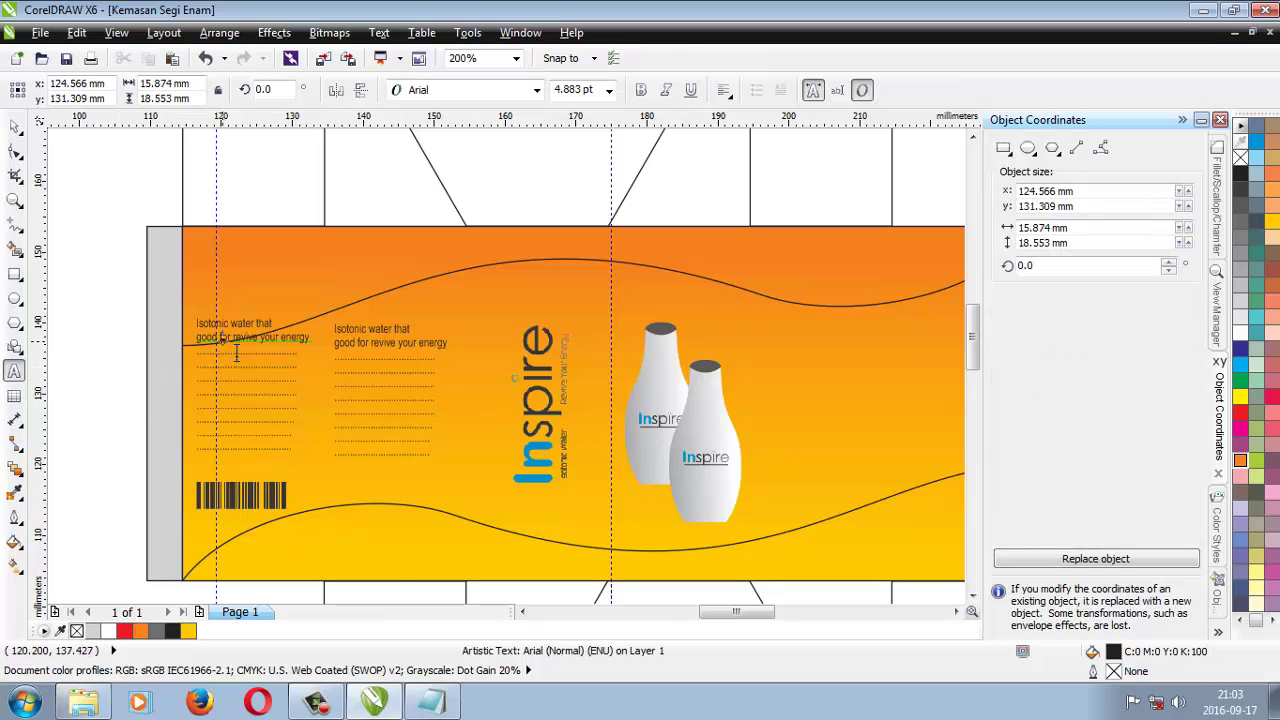
{"action": "left_click", "coordinate": [237, 352]}
{"action": "key", "text": "ctrl+a"}
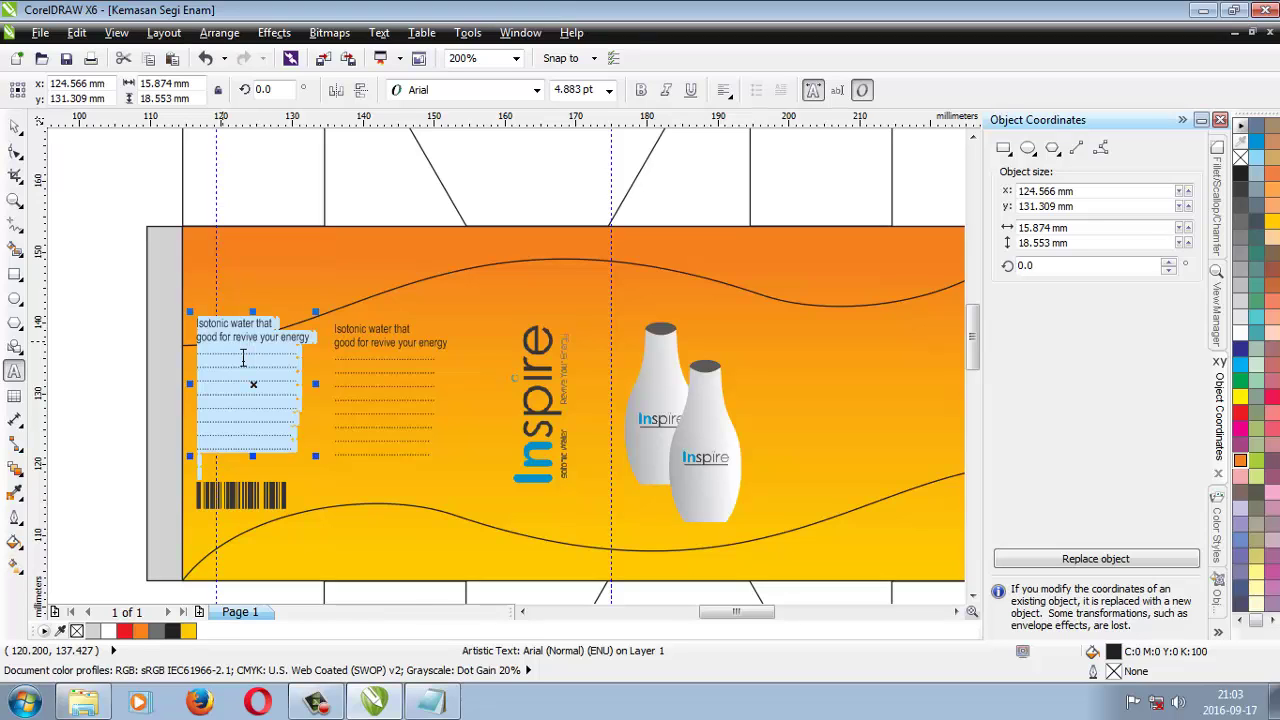
{"action": "left_click_drag", "start_coordinate": [198, 325], "coordinate": [315, 355]}
{"action": "left_click_drag", "start_coordinate": [200, 323], "coordinate": [315, 337]}
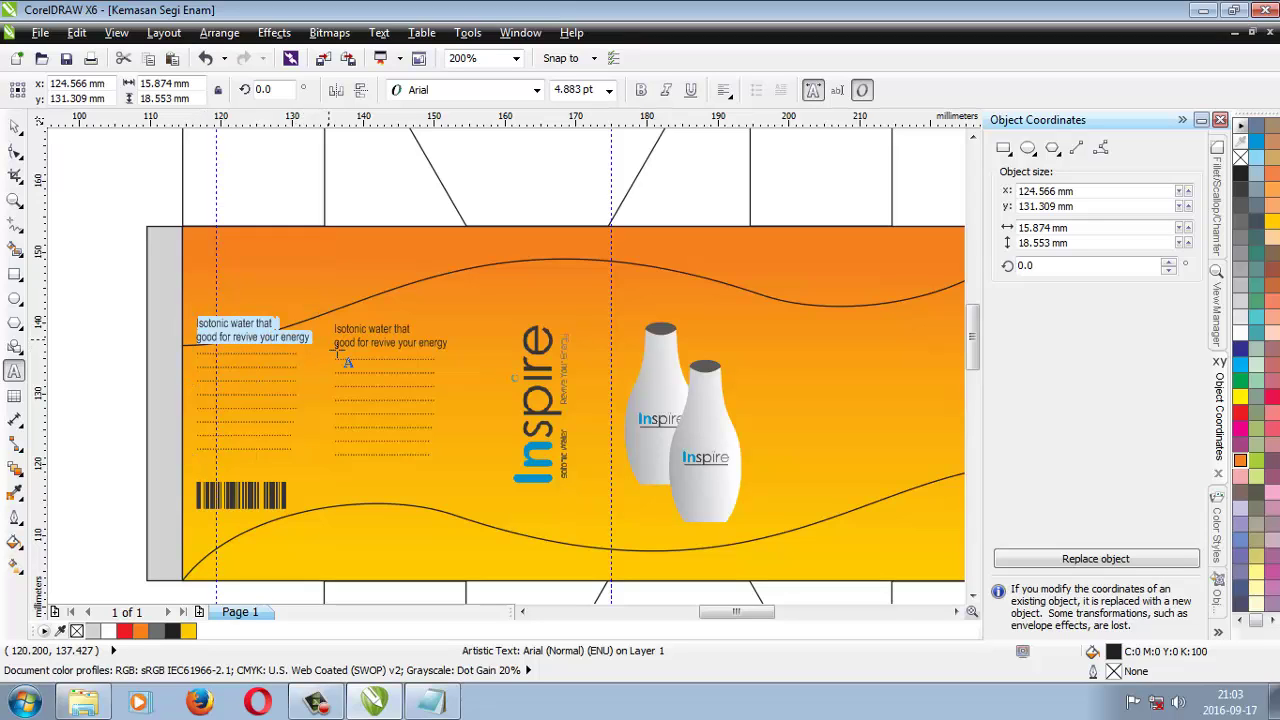
{"action": "type", "text": "gOOD"}
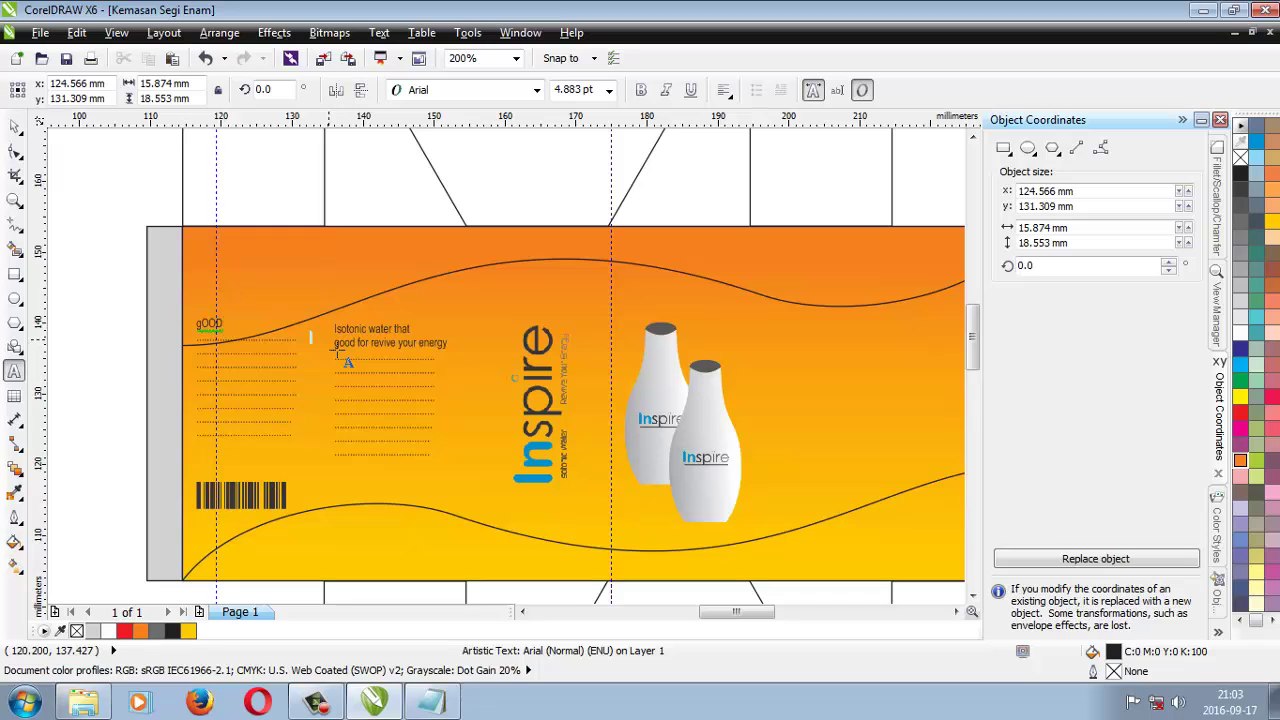
{"action": "key", "text": "ctrl+a"}
{"action": "type", "text": "G"}
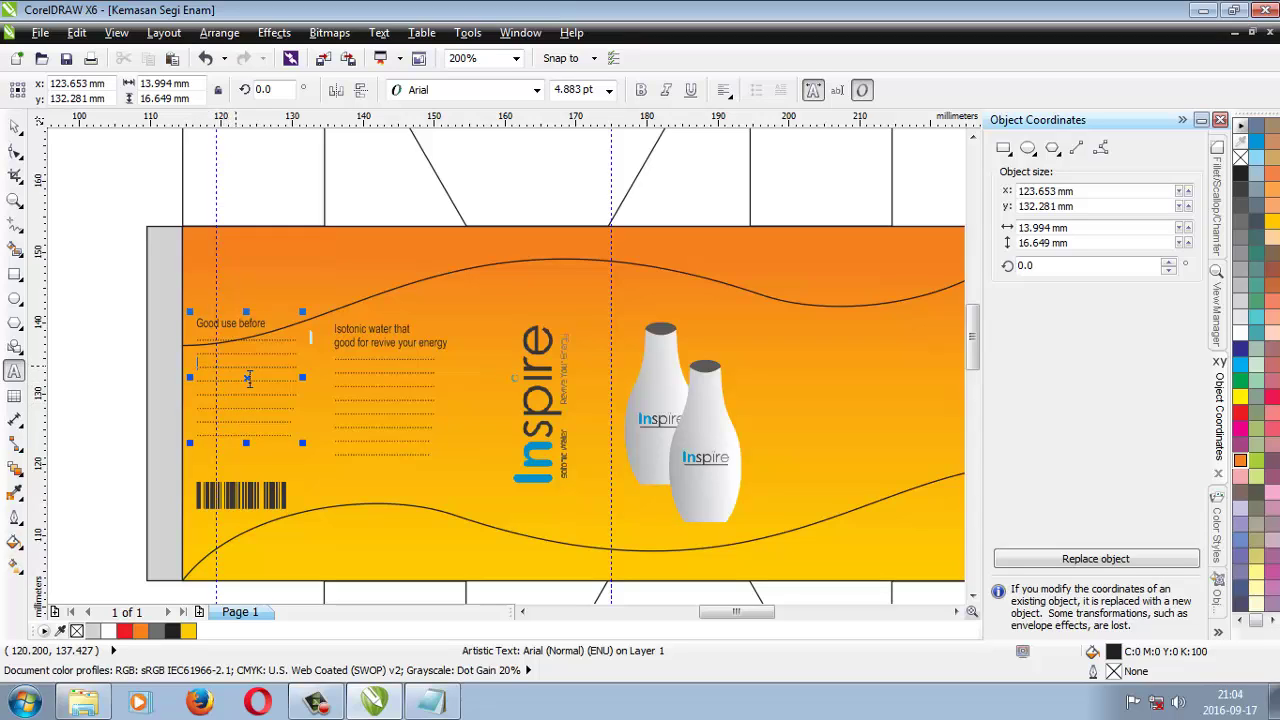
Insert a blank line and the heading "Ingridien" after the second dotted line of the first panel's text, and finish editing.
{"action": "key", "text": "Return"}
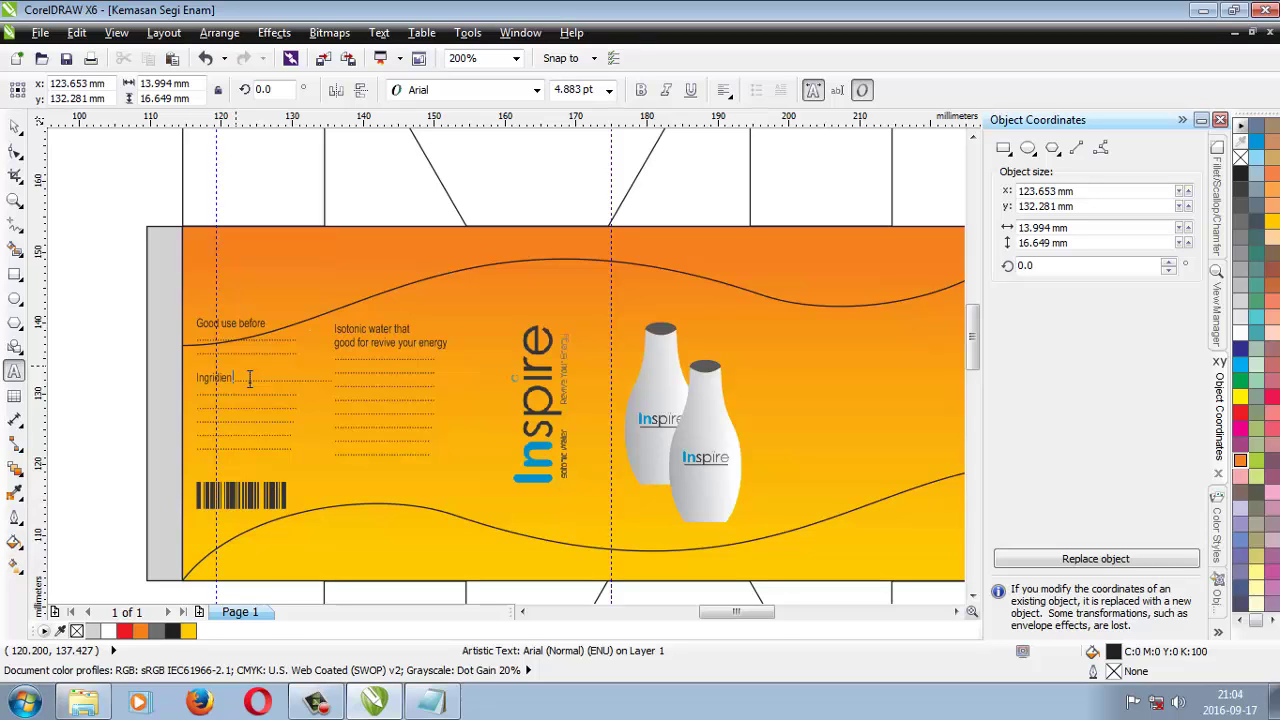
{"action": "key", "text": "ctrl+space"}
{"action": "left_click", "coordinate": [357, 366]}
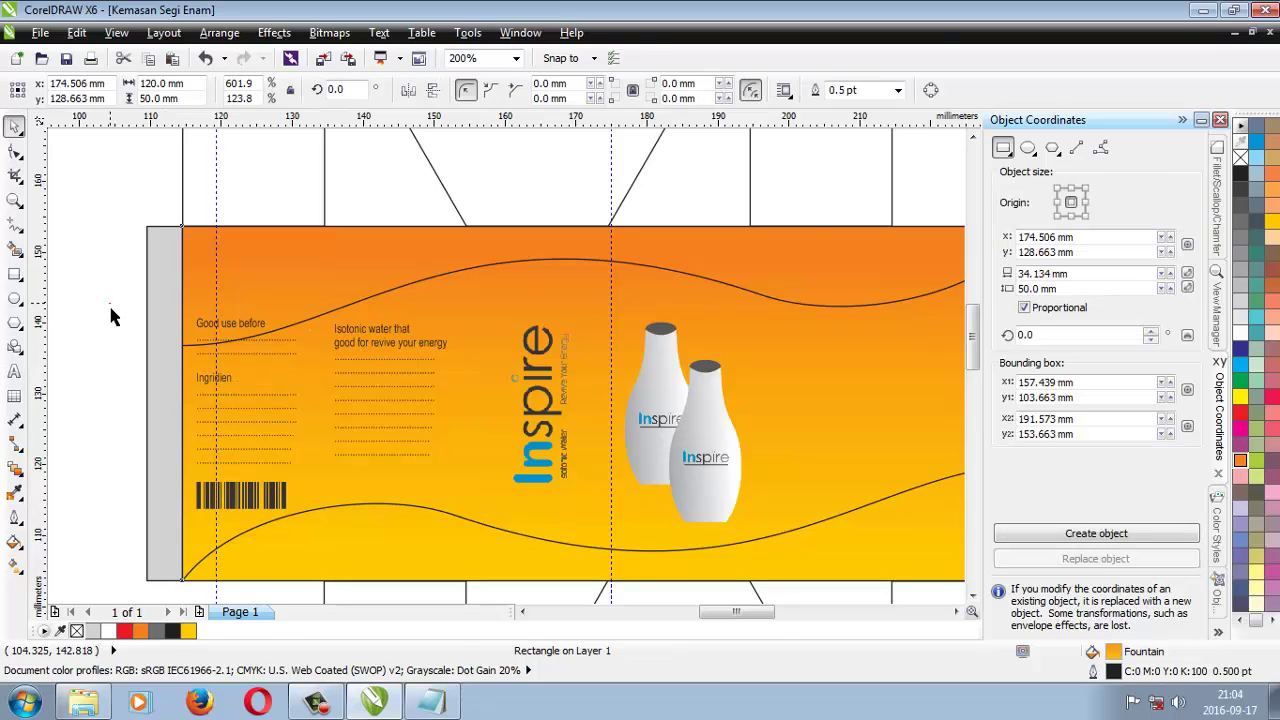
{"action": "left_click", "coordinate": [114, 314]}
Copy the second panel's description block onto the fifth panel at about x 205.9, y 131.6 mm.
{"action": "left_click", "coordinate": [373, 340]}
{"action": "left_click_drag", "start_coordinate": [373, 340], "coordinate": [844, 396]}
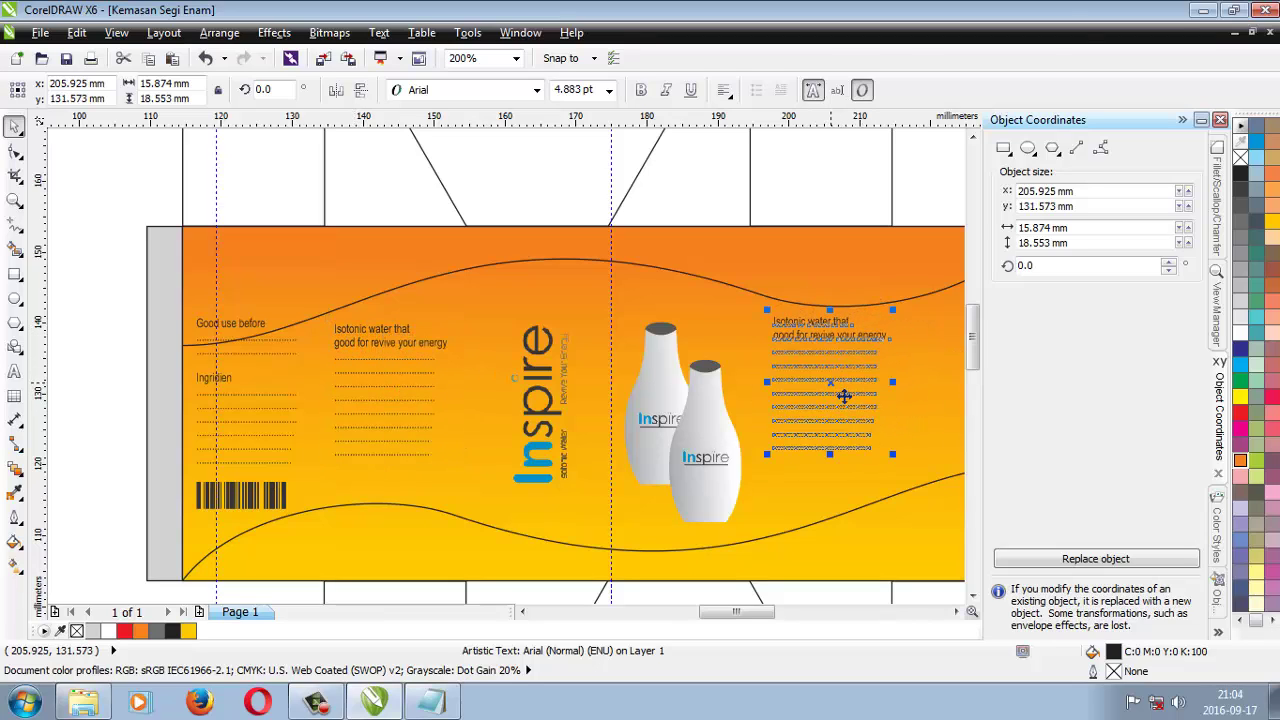
{"action": "right_click", "coordinate": [834, 390]}
Replace the opening sentence and first dotted line of the fifth panel's text with "Product Description".
{"action": "left_click", "coordinate": [14, 371]}
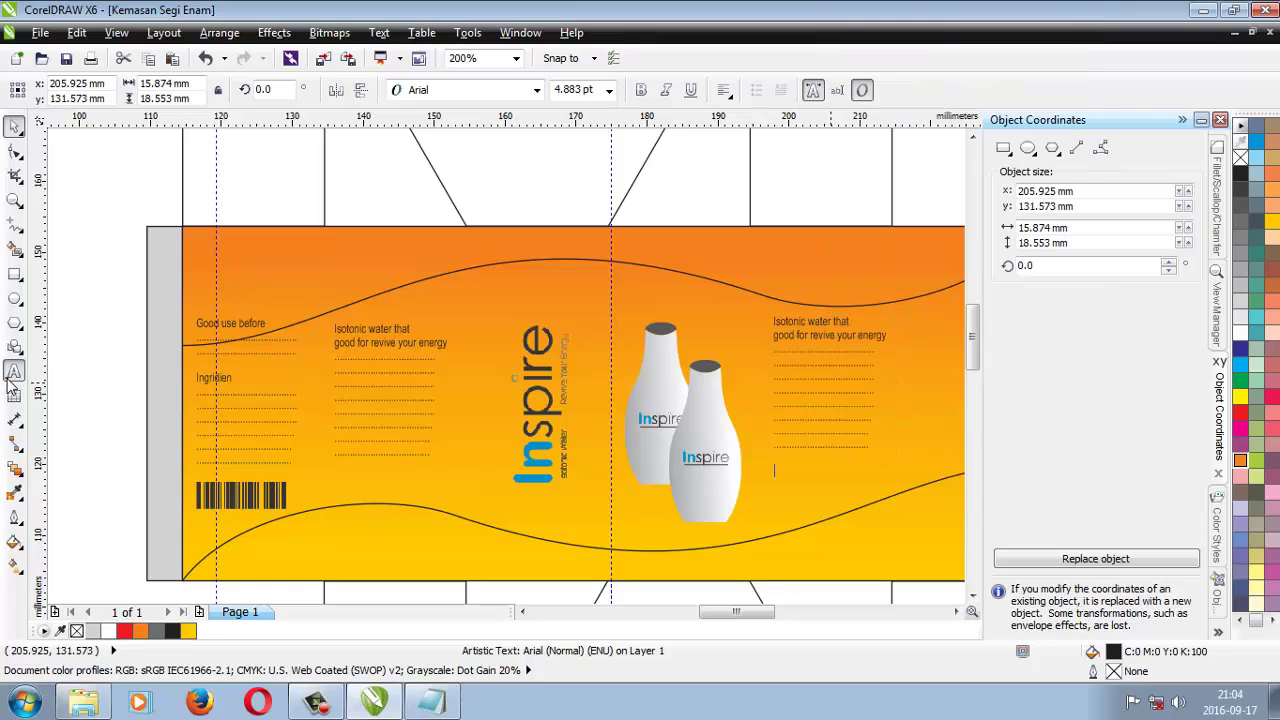
{"action": "mouse_move", "coordinate": [773, 318]}
{"action": "left_mouse_down"}
{"action": "mouse_move", "coordinate": [890, 362]}
{"action": "mouse_move", "coordinate": [907, 354]}
{"action": "mouse_move", "coordinate": [787, 330]}
{"action": "left_mouse_up"}
{"action": "left_click", "coordinate": [900, 357]}
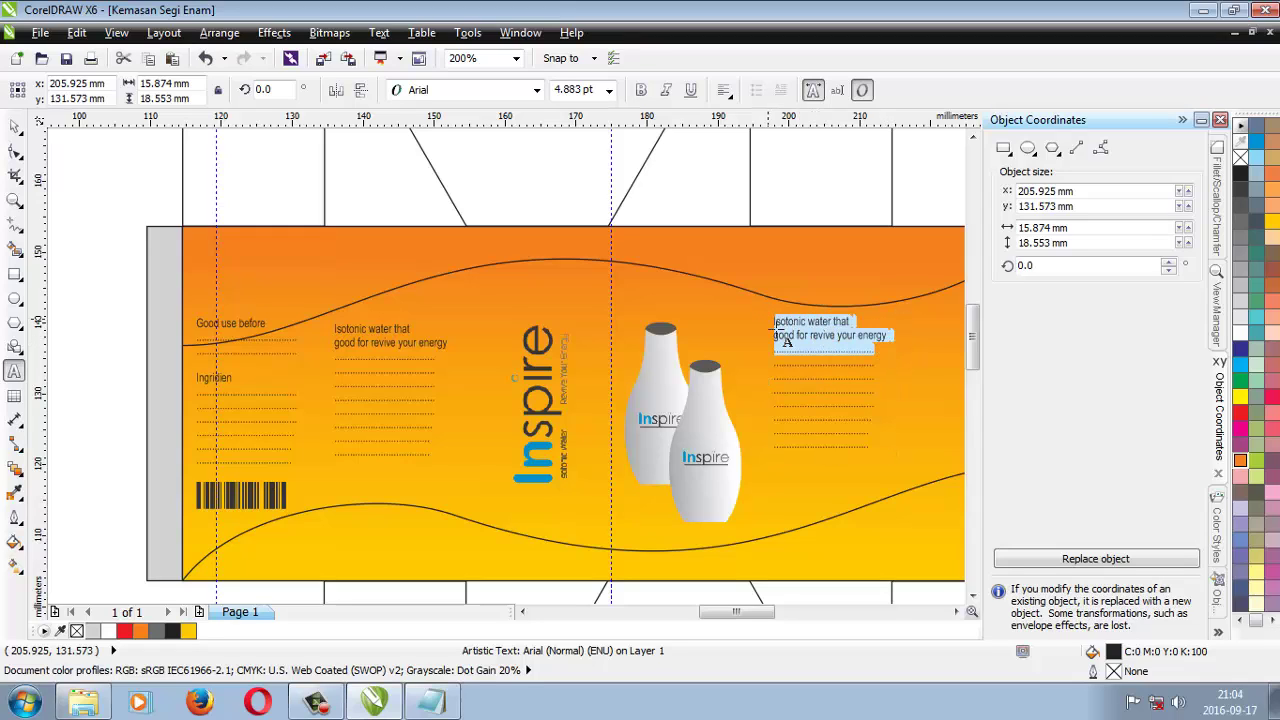
{"action": "key", "text": "Delete"}
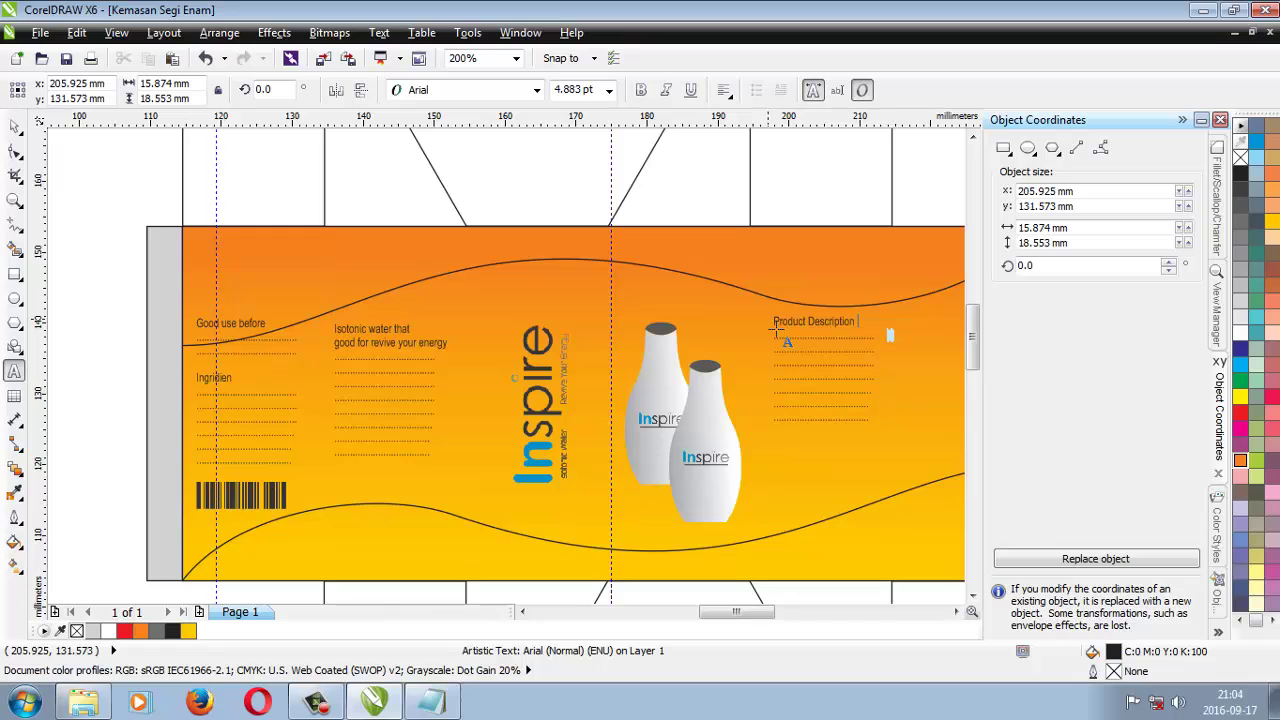
{"action": "left_click", "coordinate": [777, 330]}
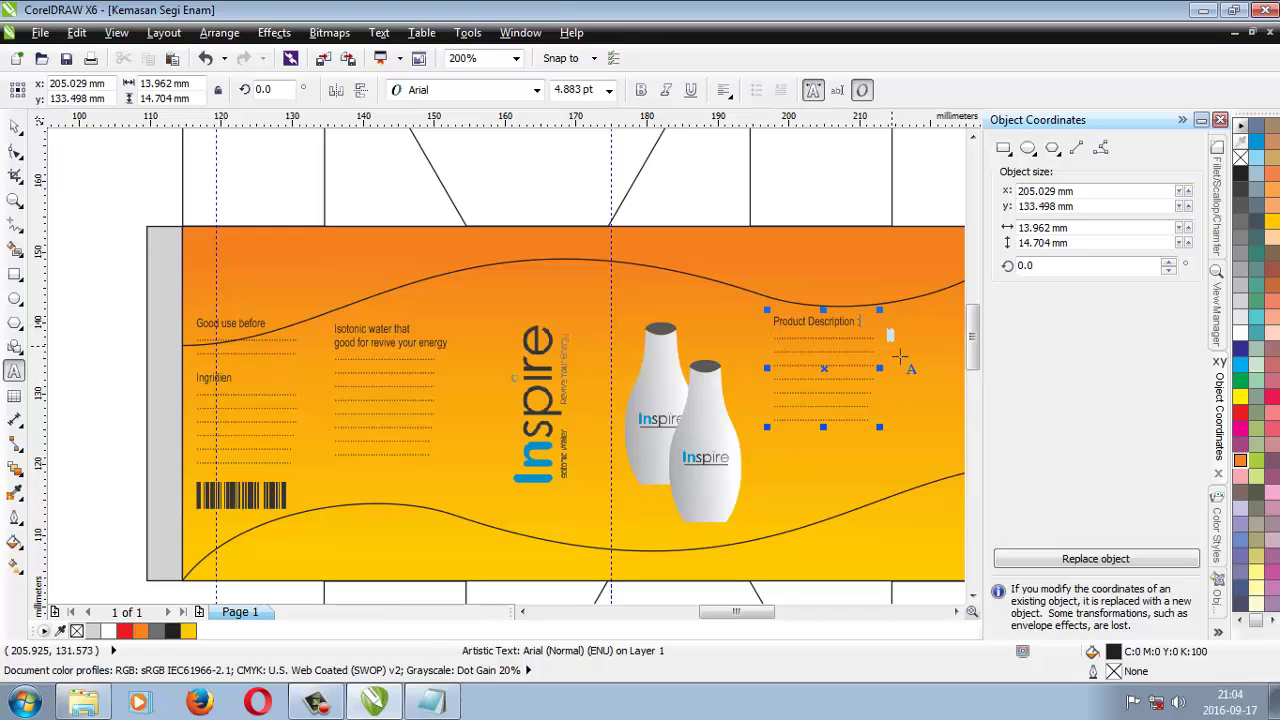
Copy the "Product Description" block onto the sixth panel at about x 224.4, y 134.6 mm.
{"action": "left_click", "coordinate": [956, 612]}
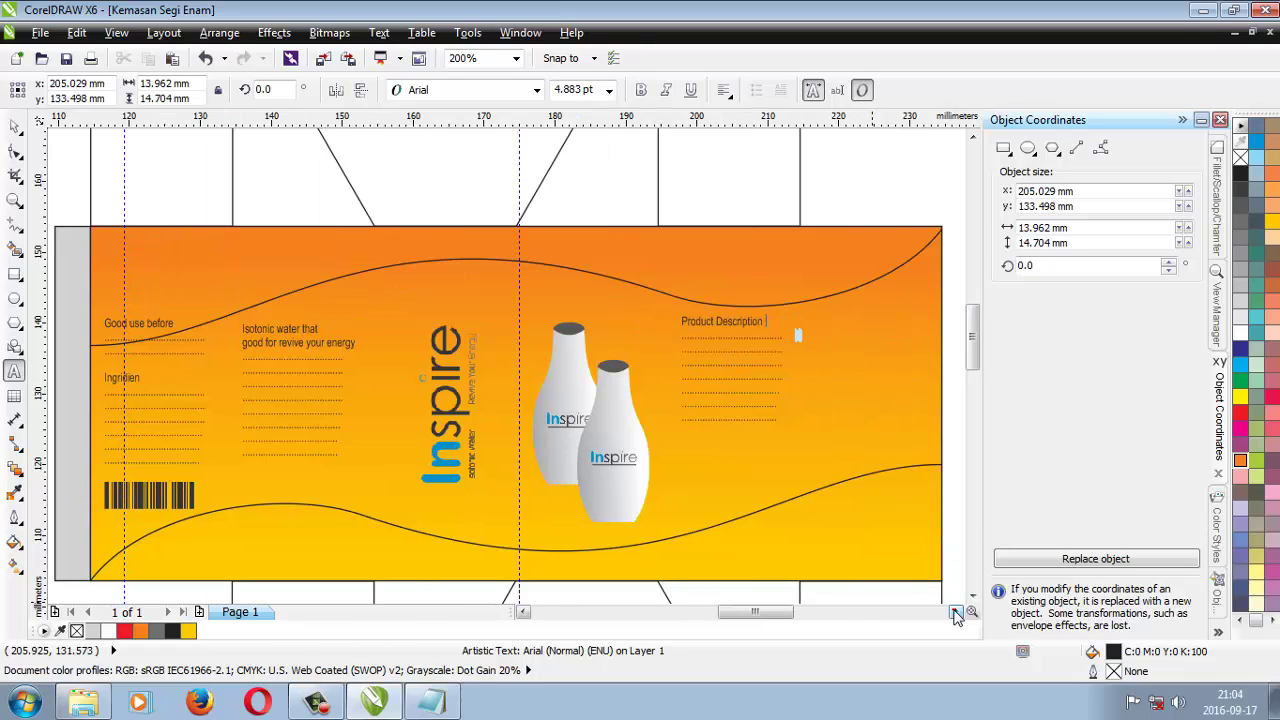
{"action": "left_click", "coordinate": [956, 612]}
{"action": "left_click", "coordinate": [956, 612]}
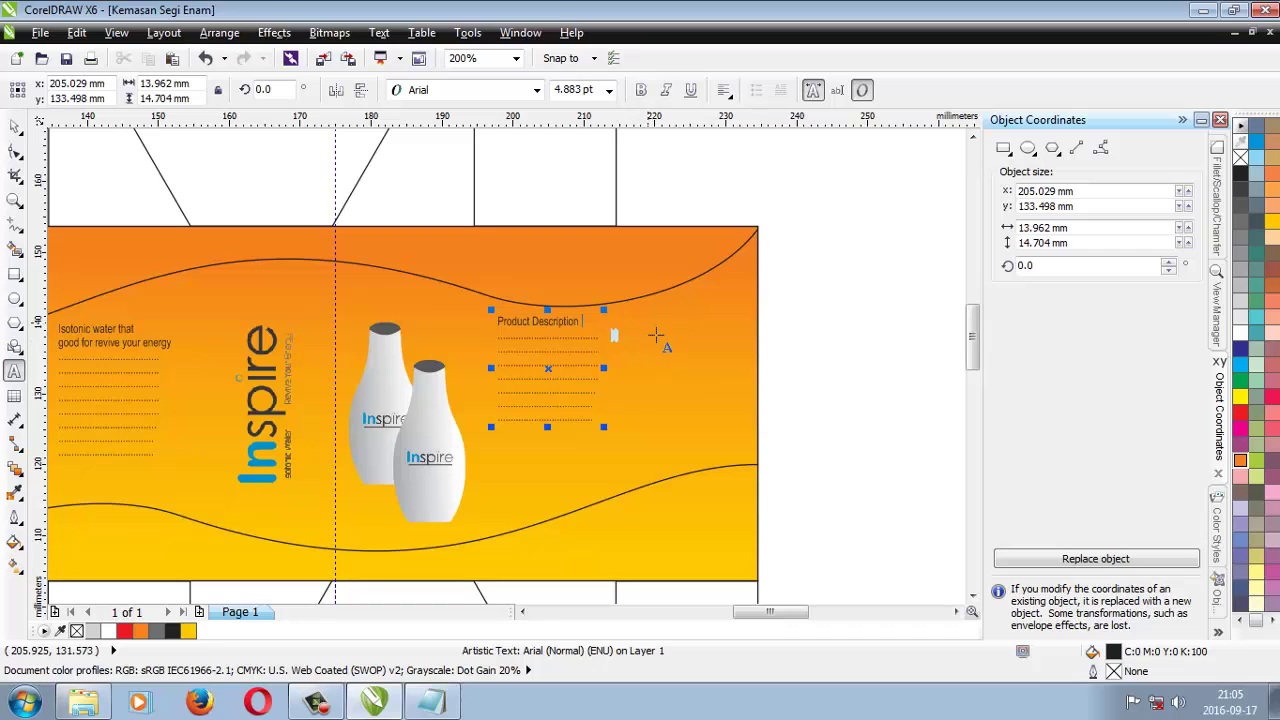
{"action": "left_click", "coordinate": [14, 127]}
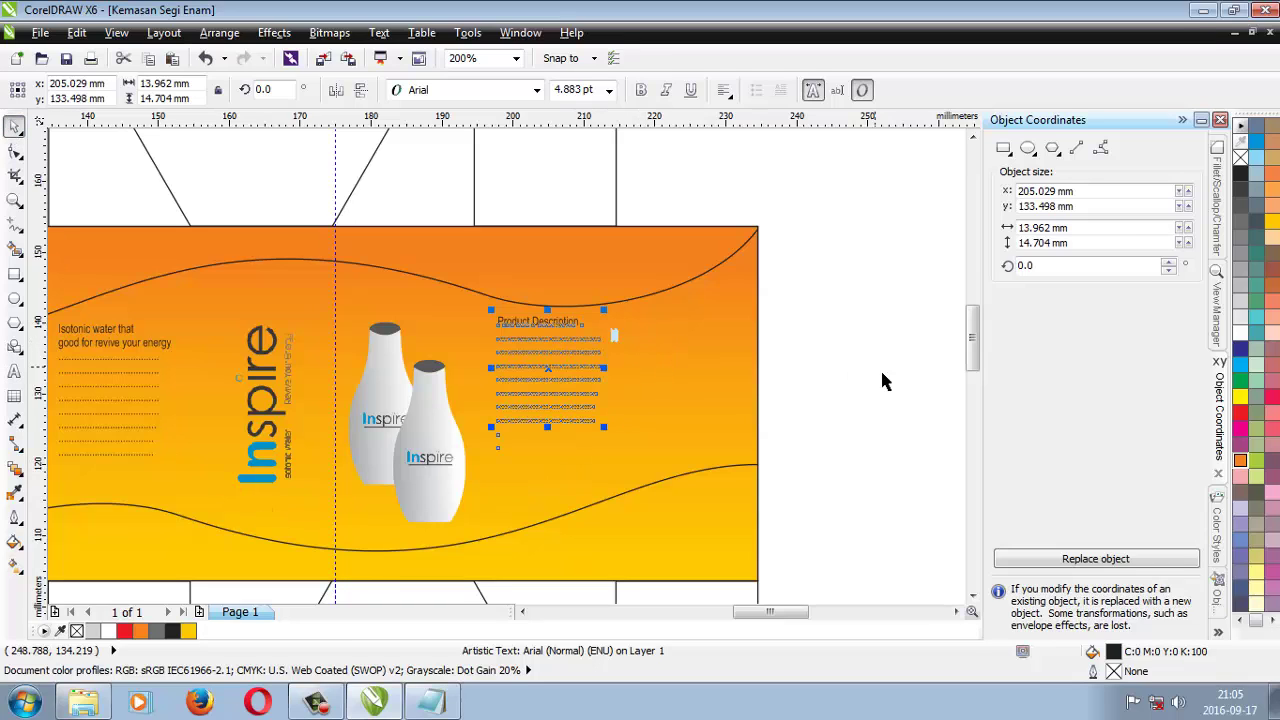
{"action": "left_click", "coordinate": [898, 380]}
{"action": "left_click", "coordinate": [535, 372]}
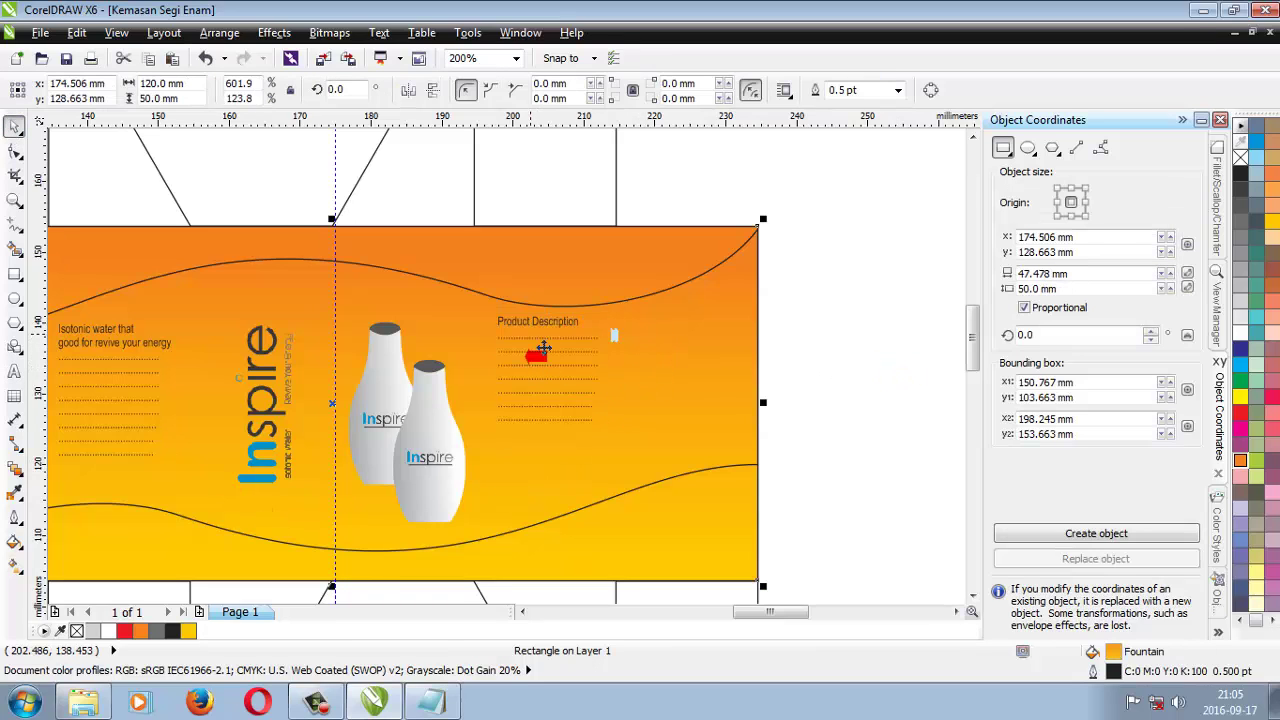
{"action": "left_click", "coordinate": [930, 312]}
{"action": "left_click", "coordinate": [553, 335]}
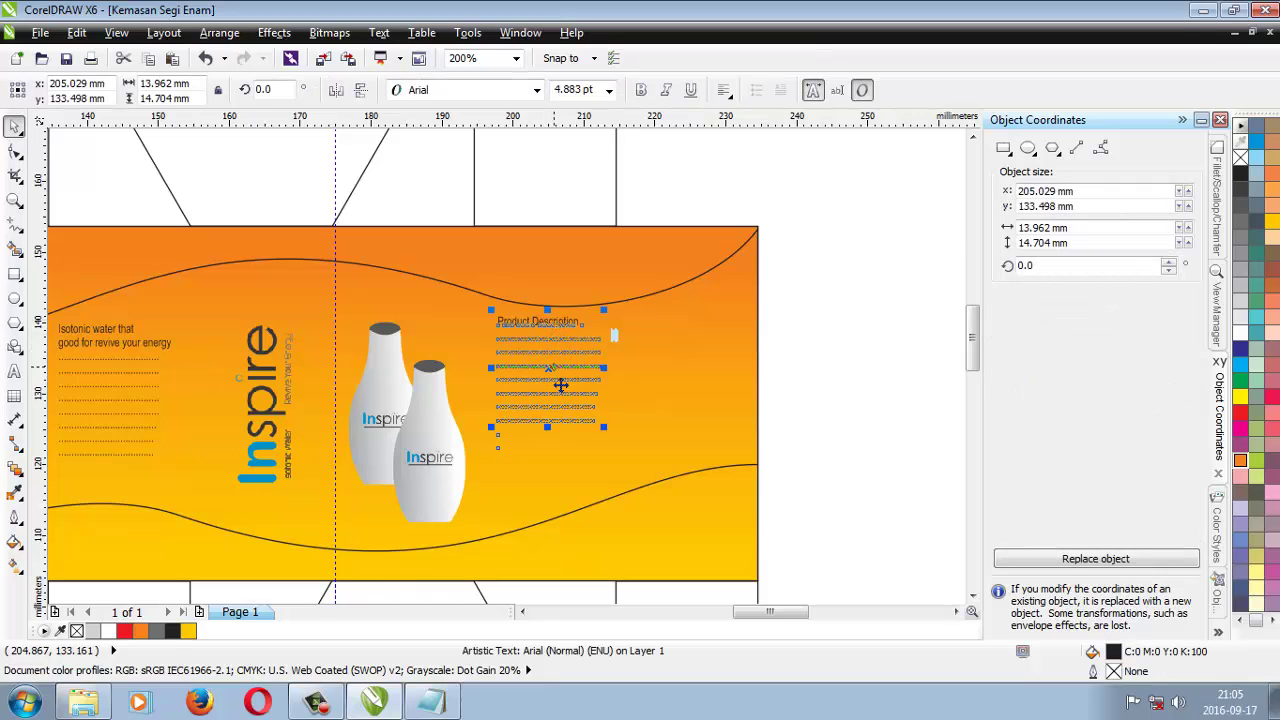
{"action": "left_click_drag", "start_coordinate": [561, 384], "coordinate": [700, 374]}
{"action": "key", "text": "Escape"}
{"action": "right_click", "coordinate": [703, 374]}
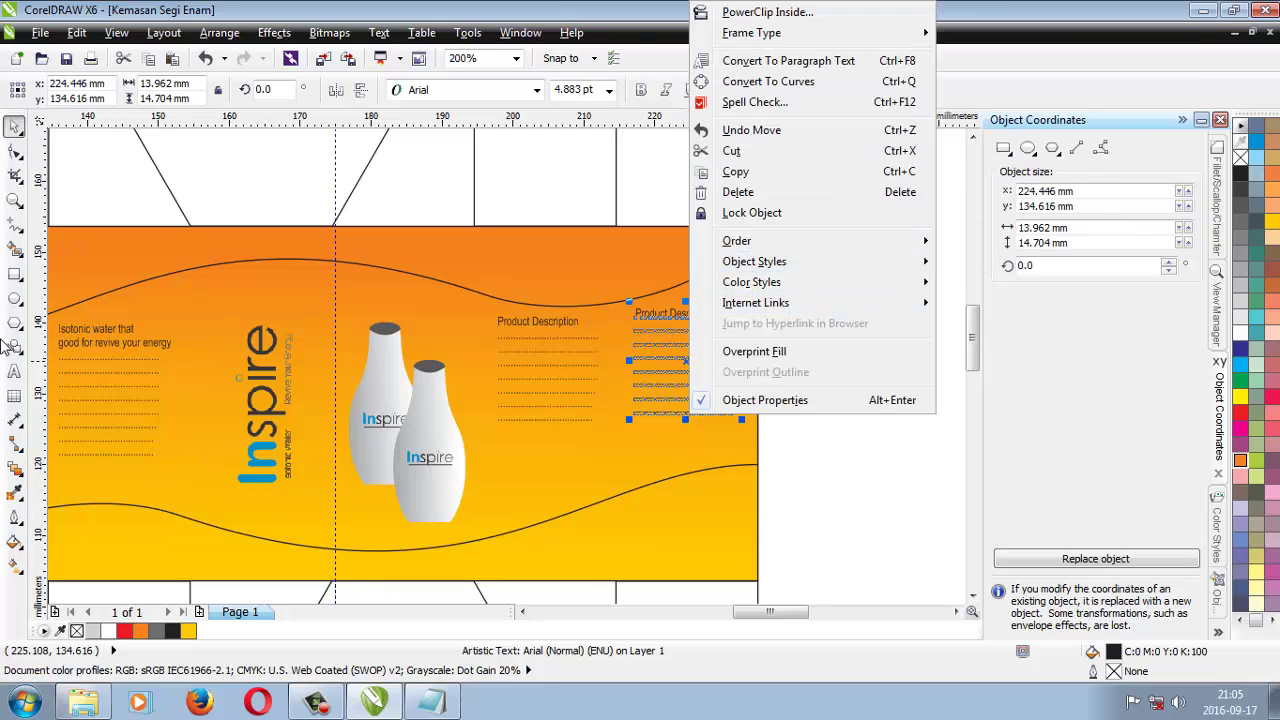
Replace the sixth panel's heading with "Other Product from this company", split over two lines before "this".
{"action": "left_click", "coordinate": [14, 374]}
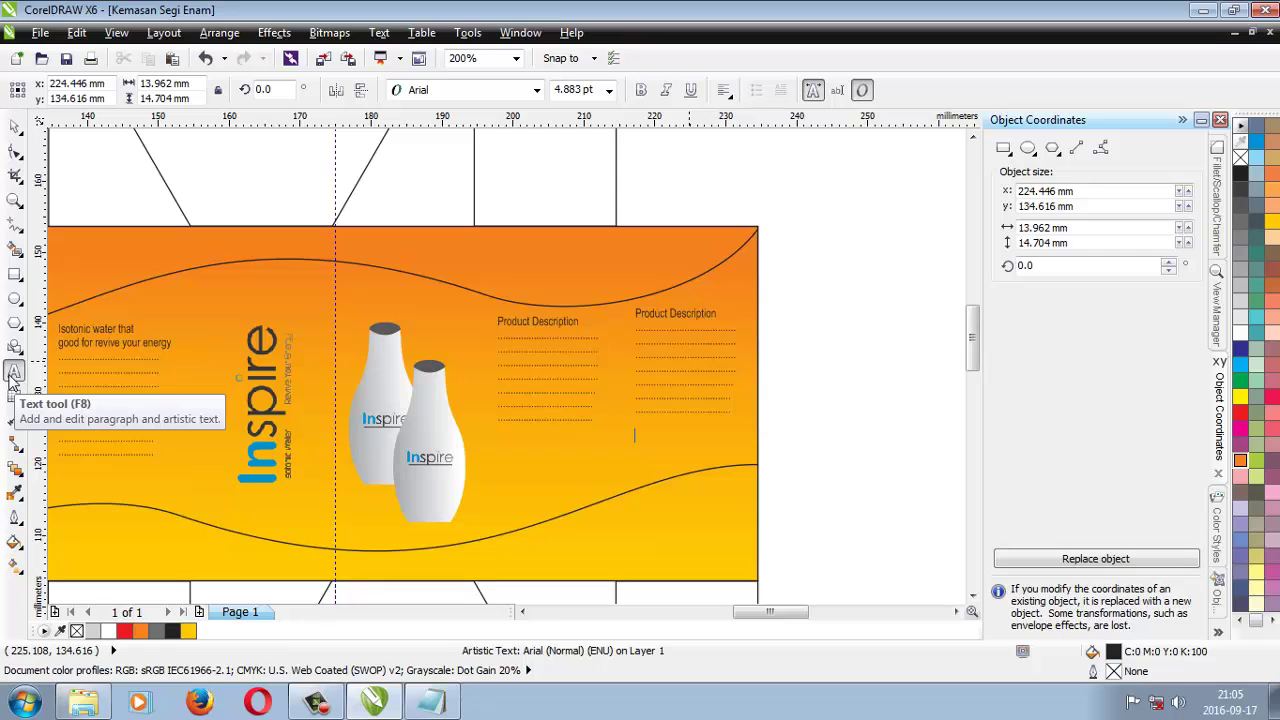
{"action": "left_click", "coordinate": [698, 436]}
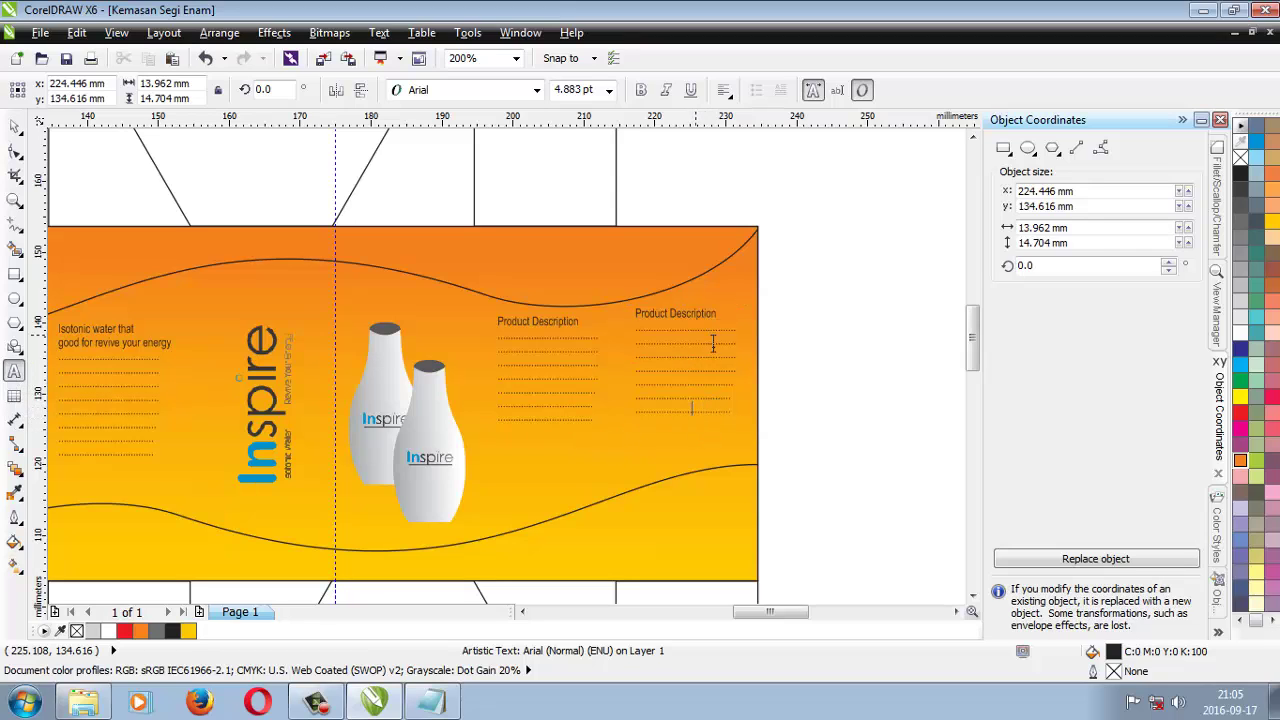
{"action": "left_click_drag", "start_coordinate": [718, 314], "coordinate": [650, 328]}
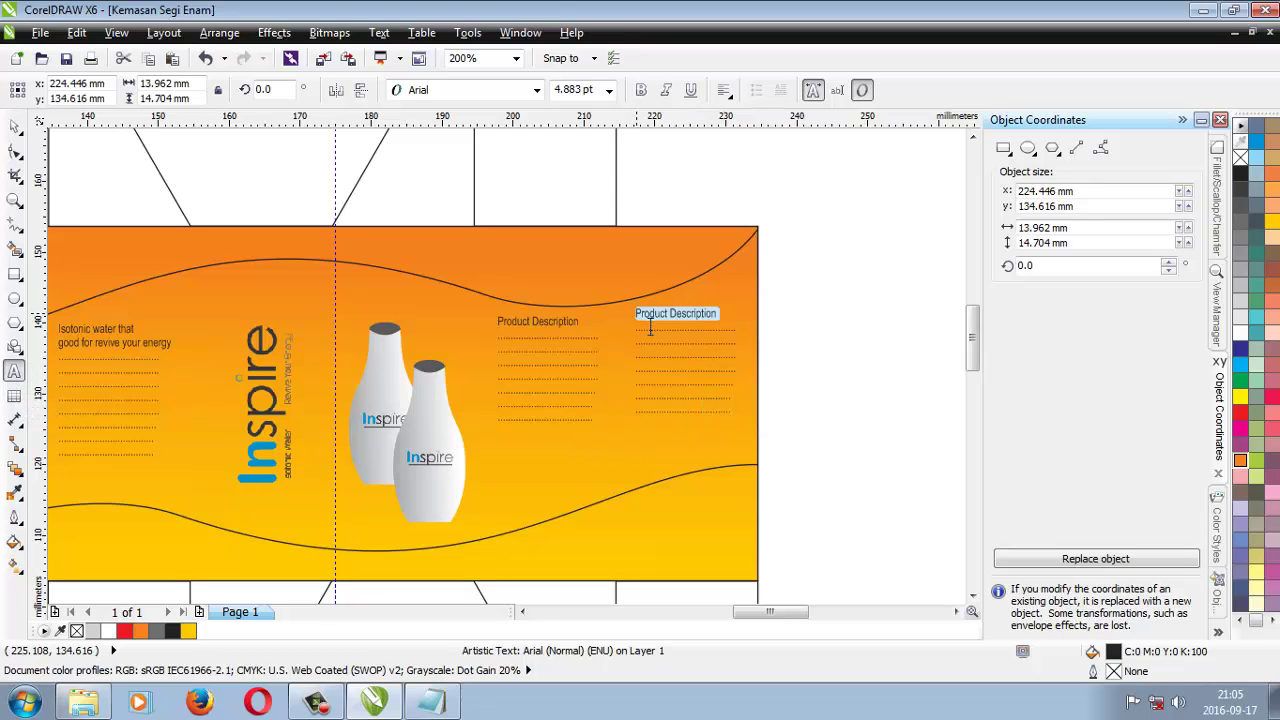
{"action": "type", "text": "0"}
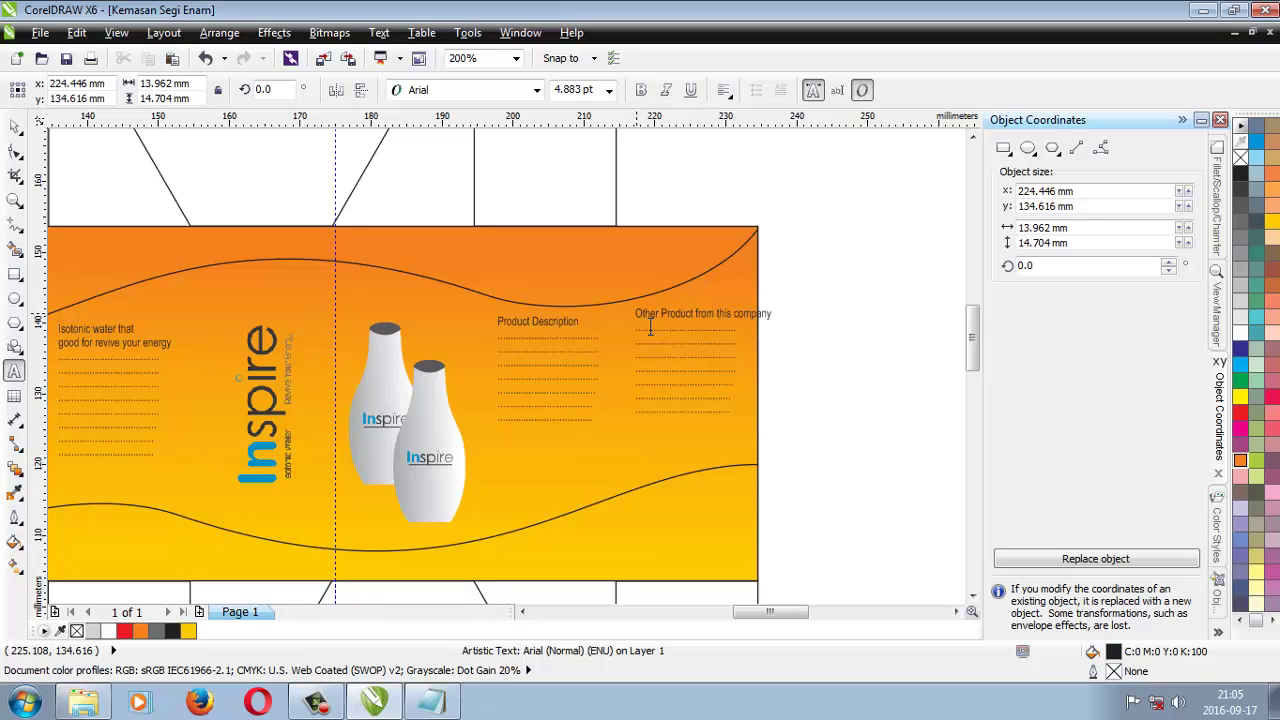
{"action": "key", "text": "Return"}
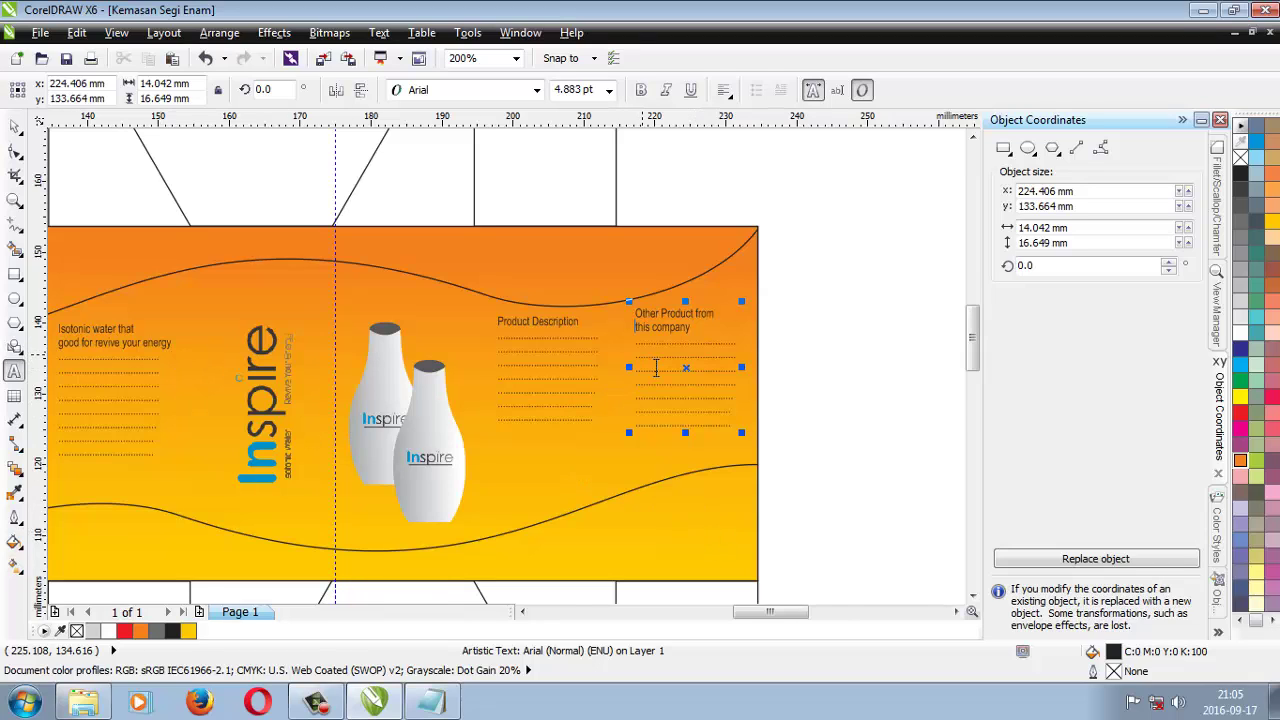
Fill the upper hexagon with a radial gradient running from yellow at its centre to orange at its edge.
{"action": "key", "text": "F3"}
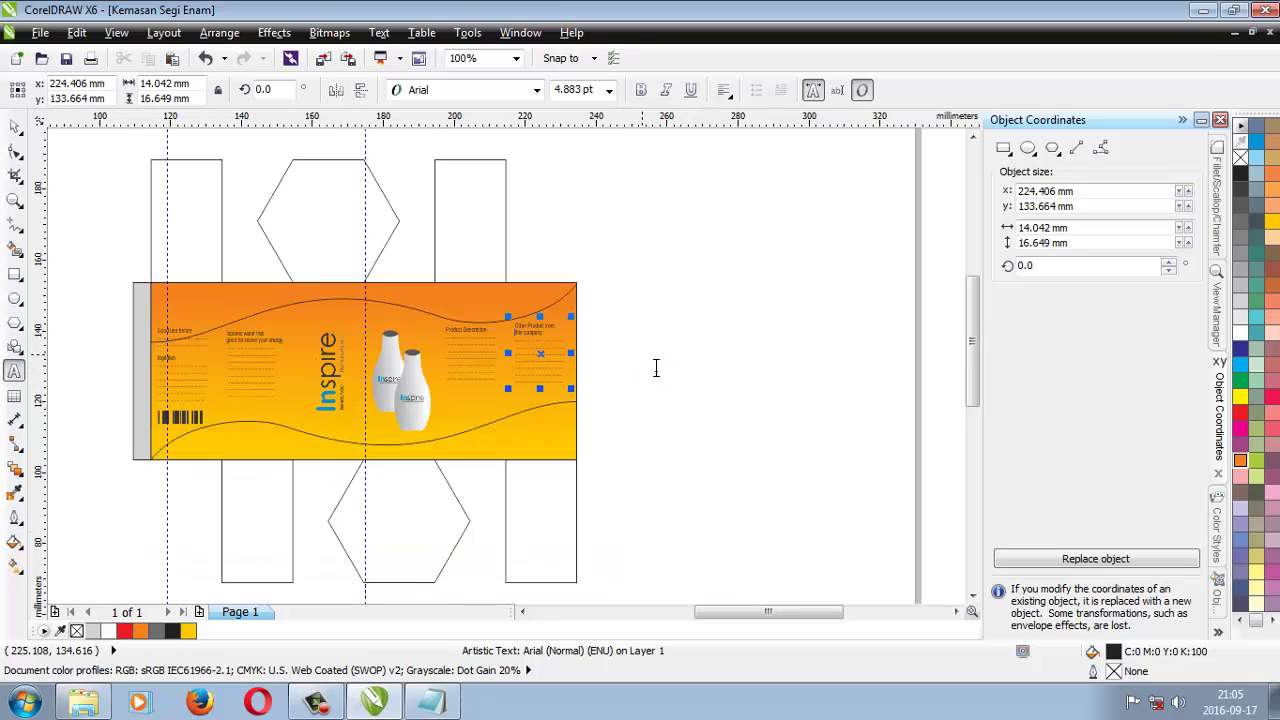
{"action": "left_click", "coordinate": [15, 127]}
{"action": "left_click", "coordinate": [709, 391]}
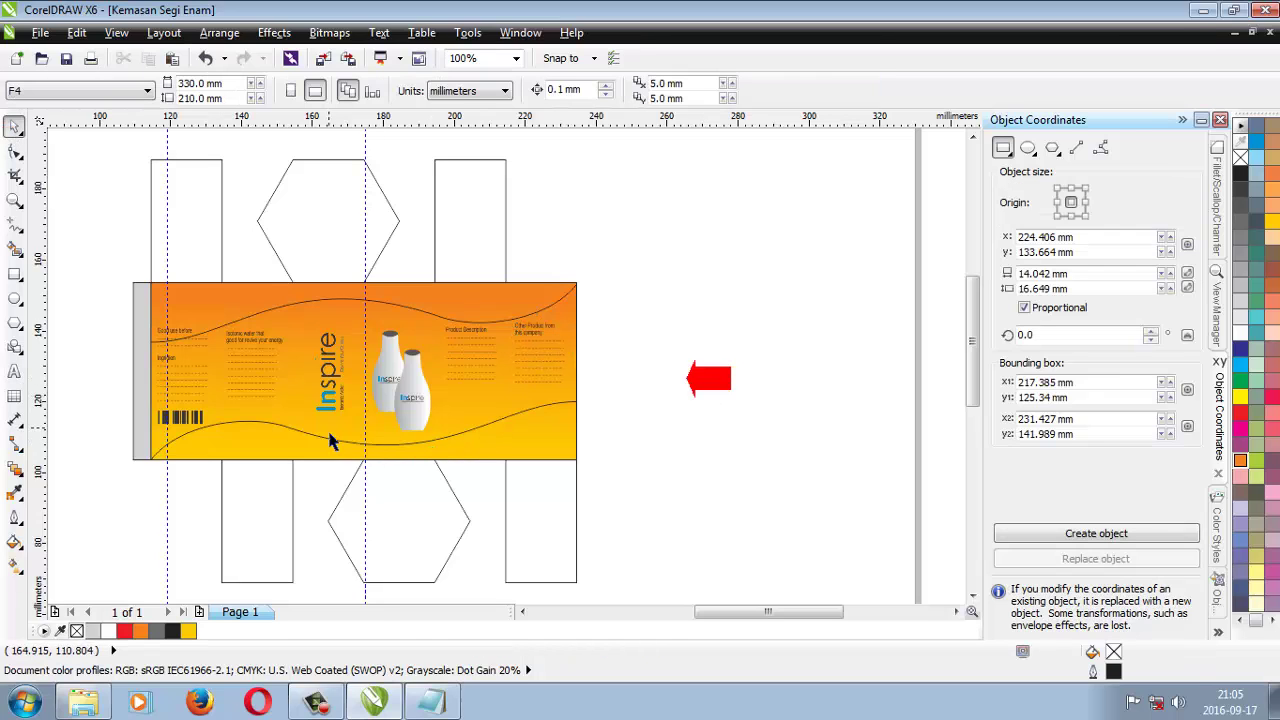
{"action": "left_click", "coordinate": [321, 220]}
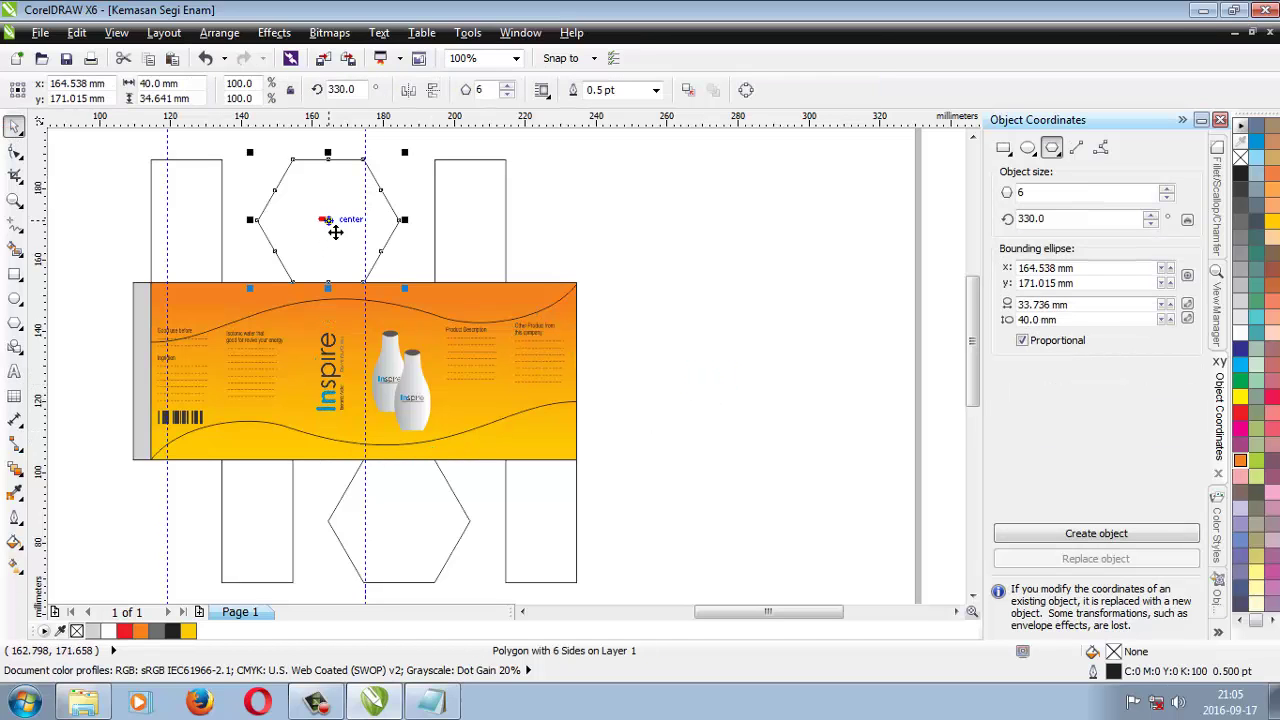
{"action": "left_click", "coordinate": [15, 565]}
{"action": "left_click_drag", "start_coordinate": [328, 159], "coordinate": [329, 281]}
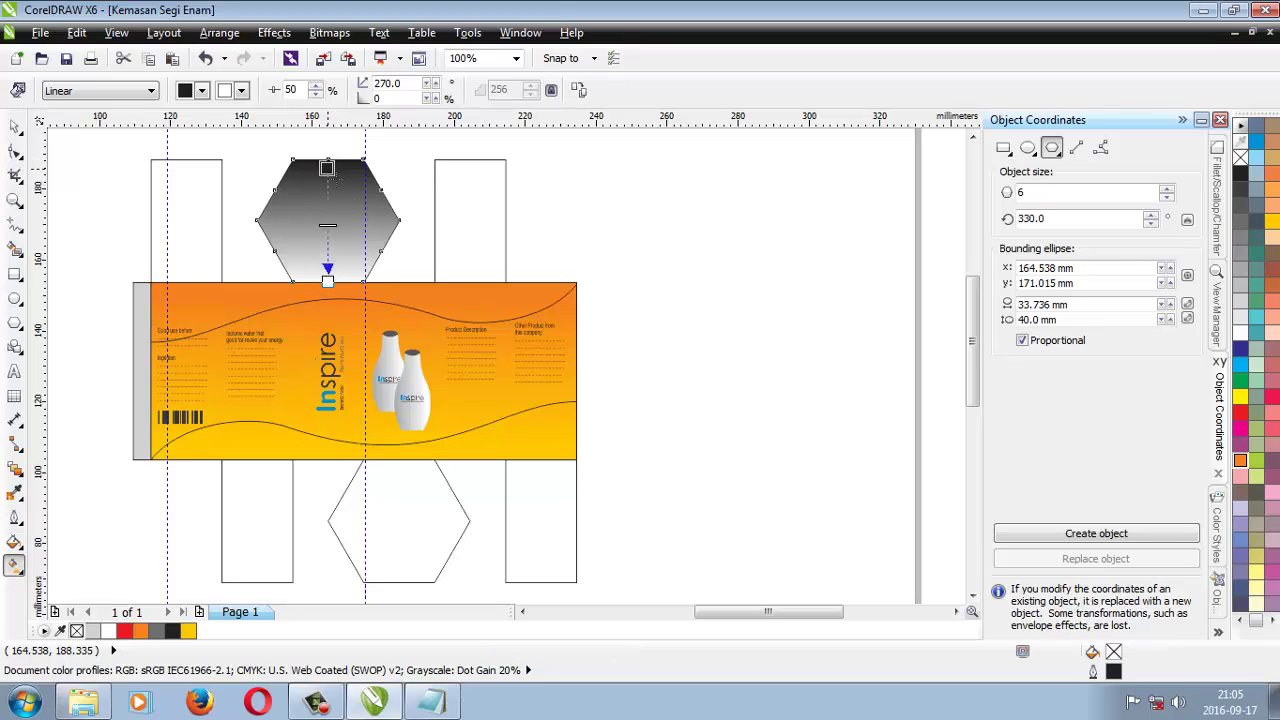
{"action": "left_click", "coordinate": [146, 90]}
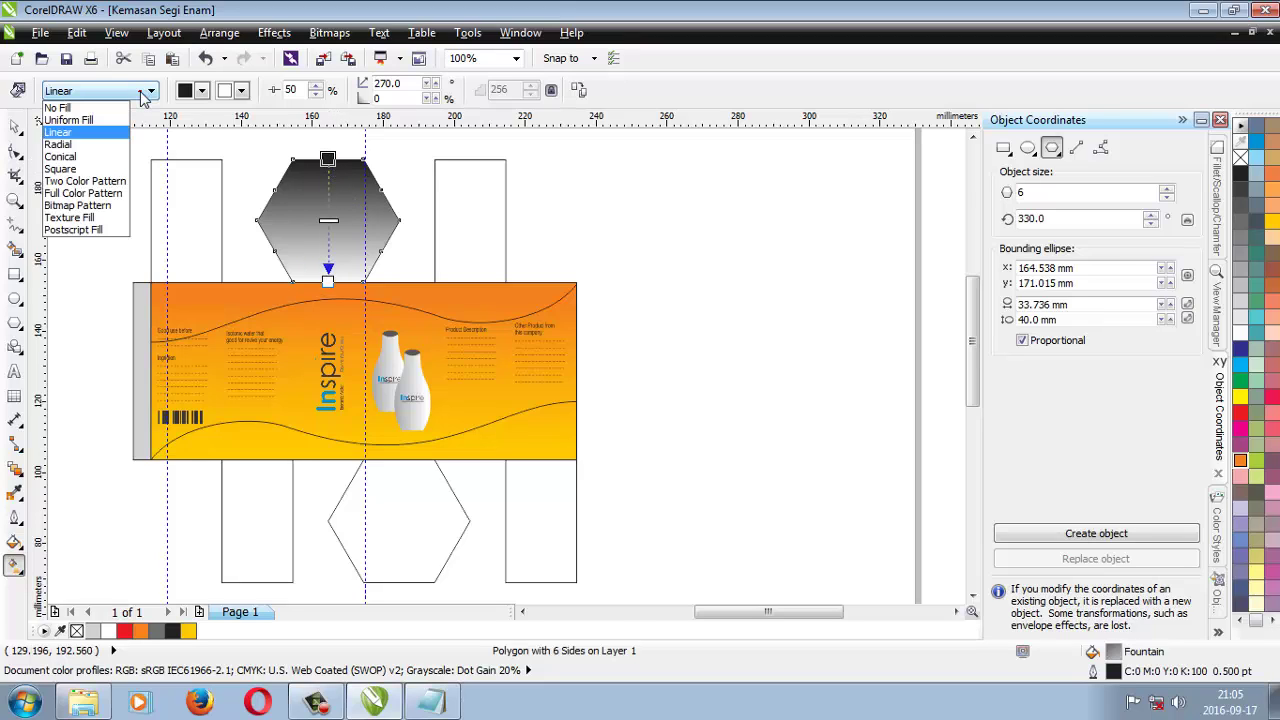
{"action": "left_click", "coordinate": [97, 147]}
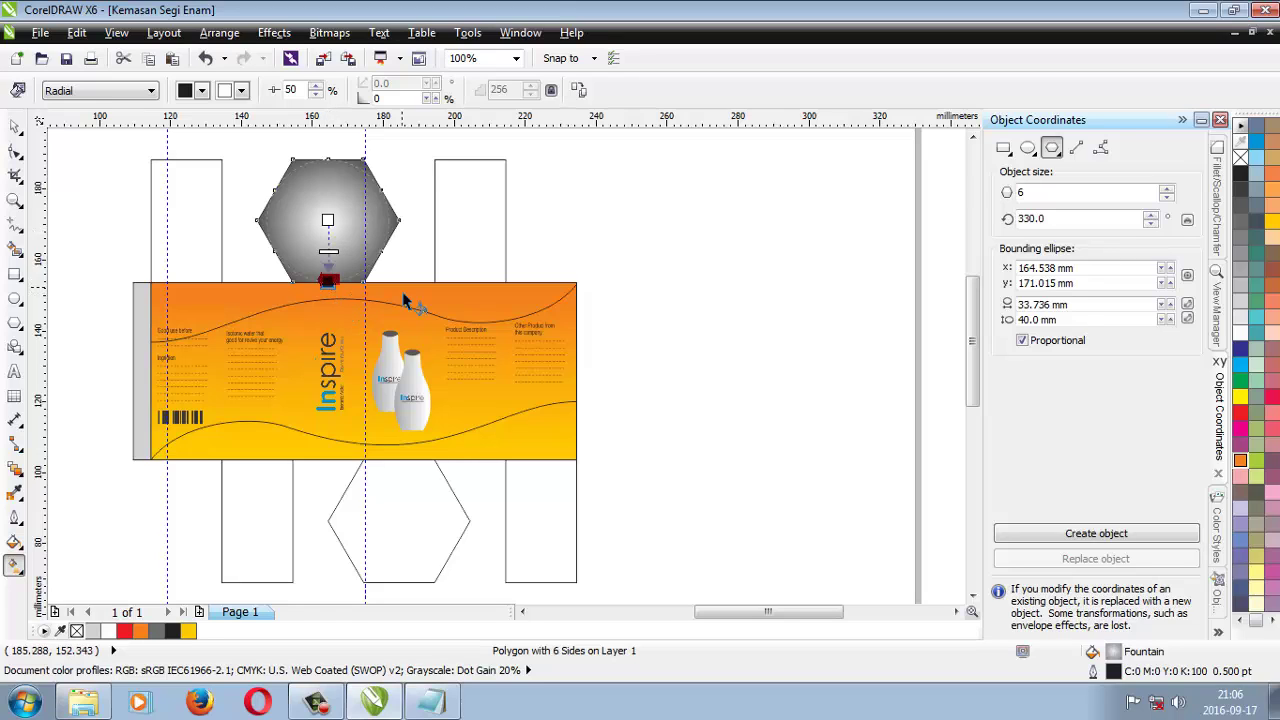
{"action": "left_click", "coordinate": [1240, 460]}
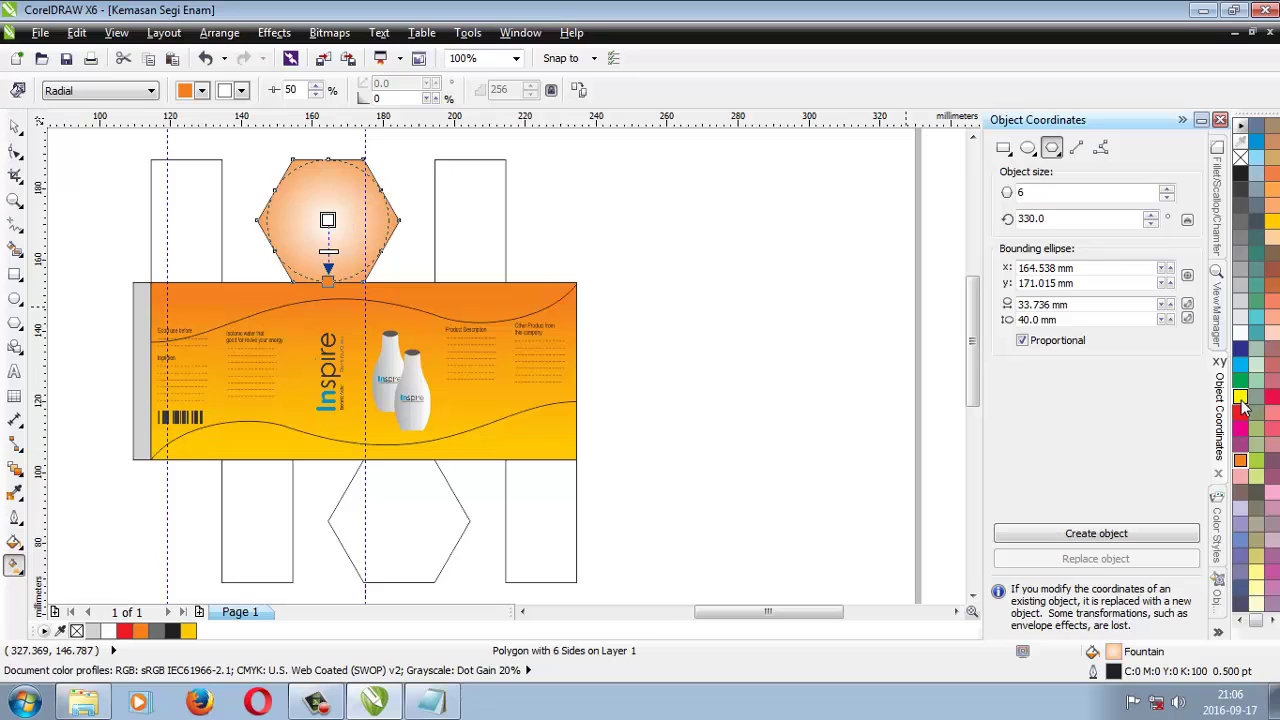
{"action": "left_click", "coordinate": [1272, 222]}
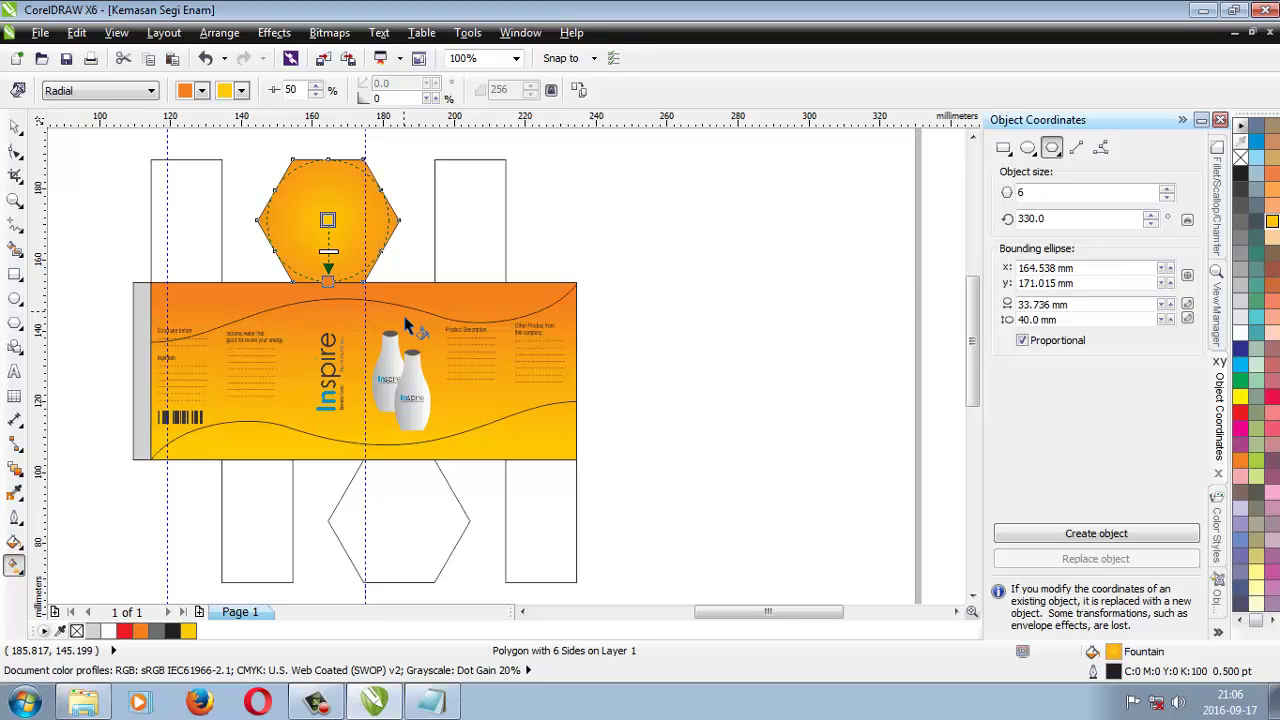
Fill the lower hexagon with a radial gradient running from yellow at its centre to orange at its edge.
{"action": "left_click", "coordinate": [428, 525]}
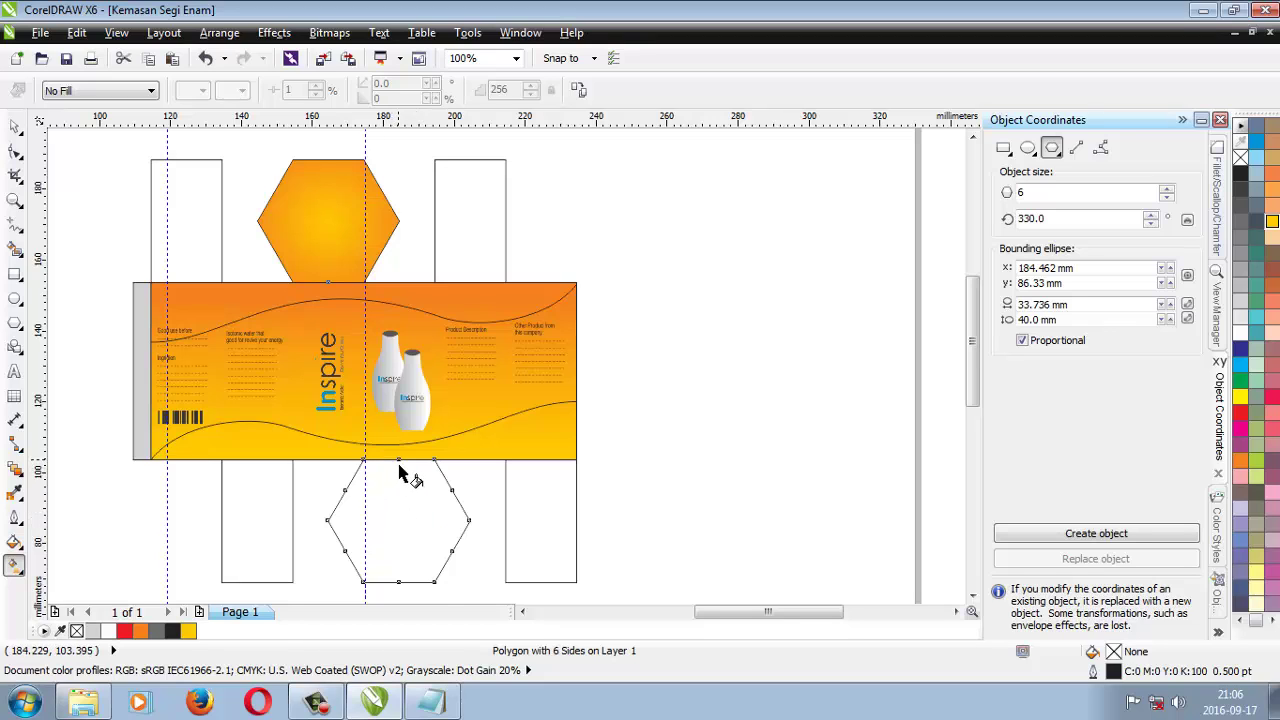
{"action": "left_click_drag", "start_coordinate": [398, 460], "coordinate": [399, 583]}
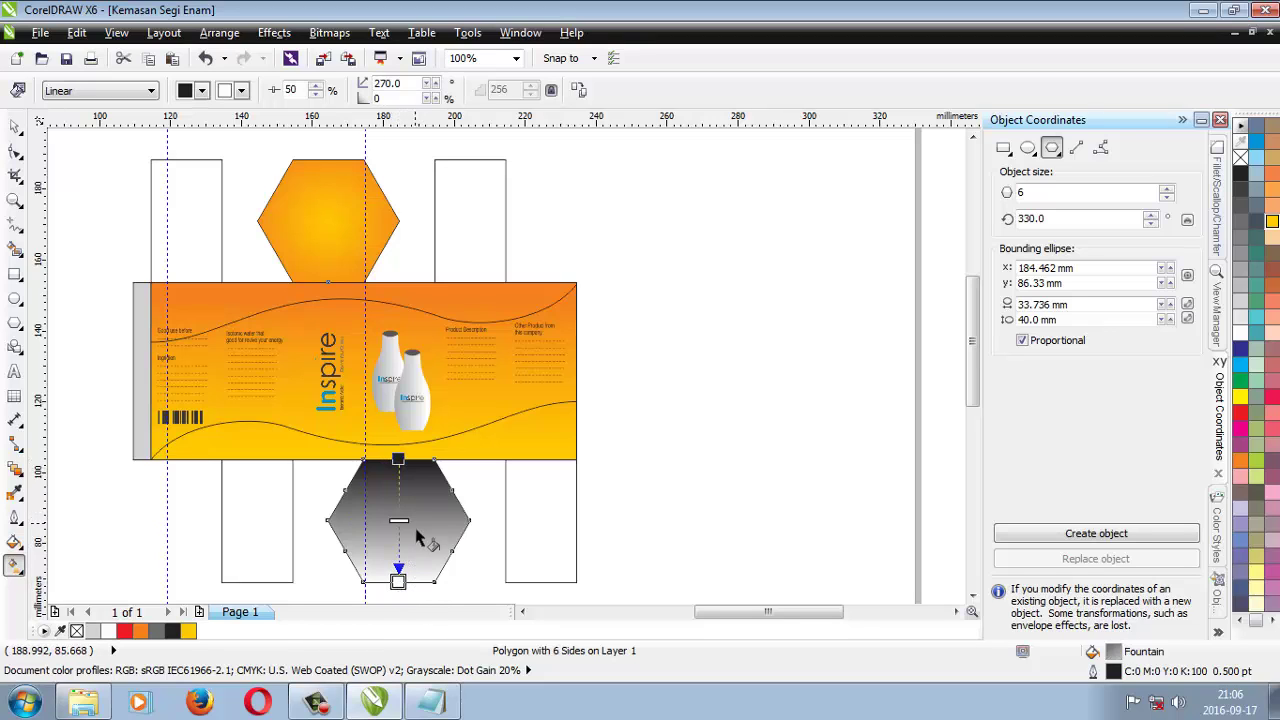
{"action": "left_click", "coordinate": [100, 91]}
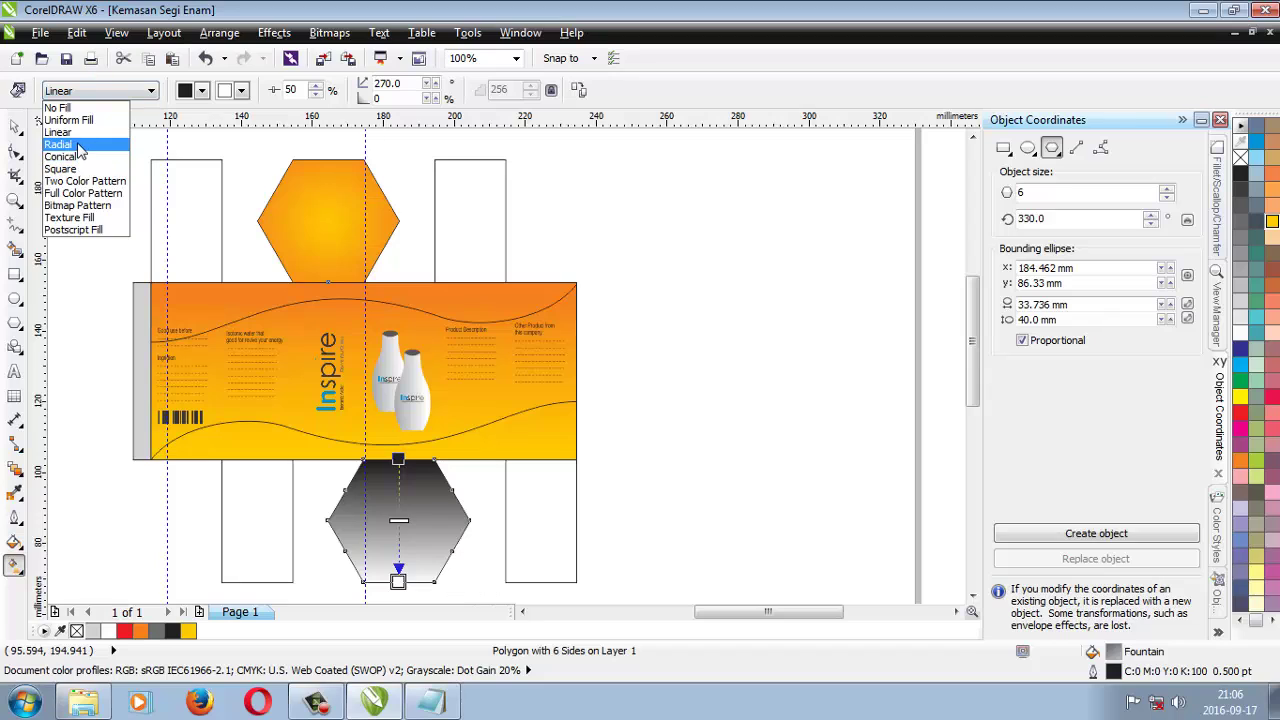
{"action": "left_click", "coordinate": [79, 146]}
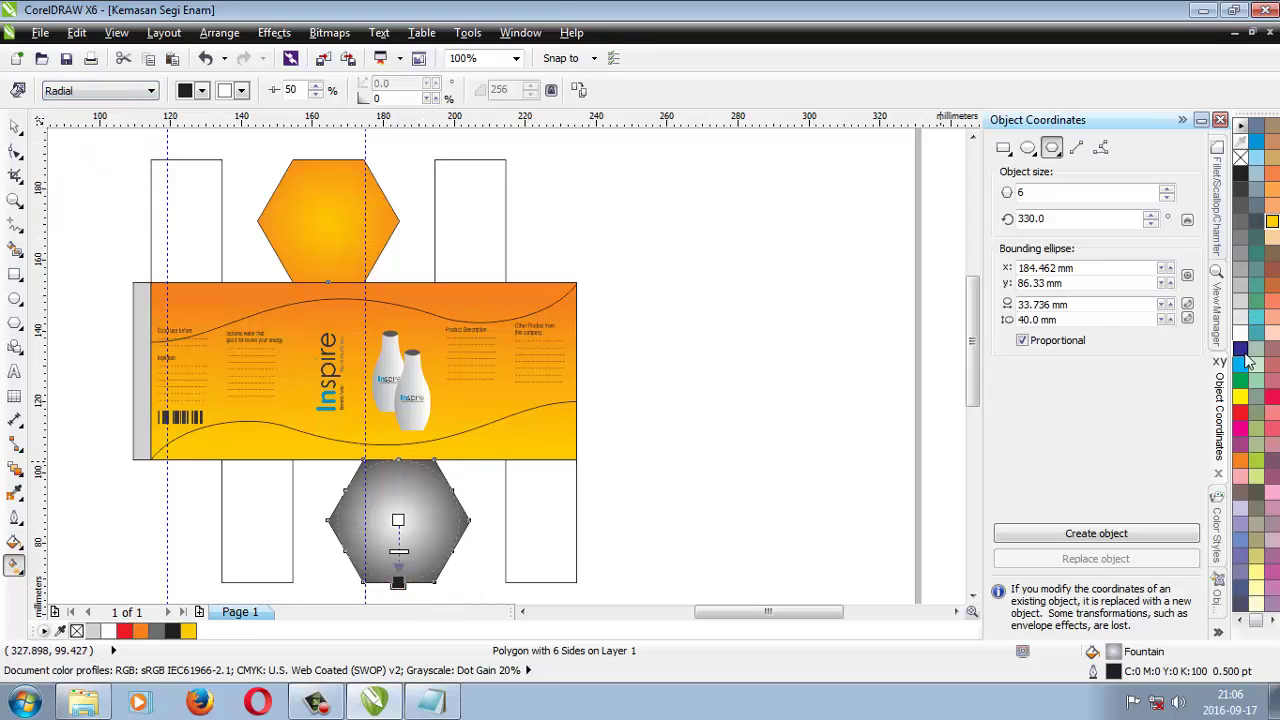
{"action": "left_click", "coordinate": [1239, 455]}
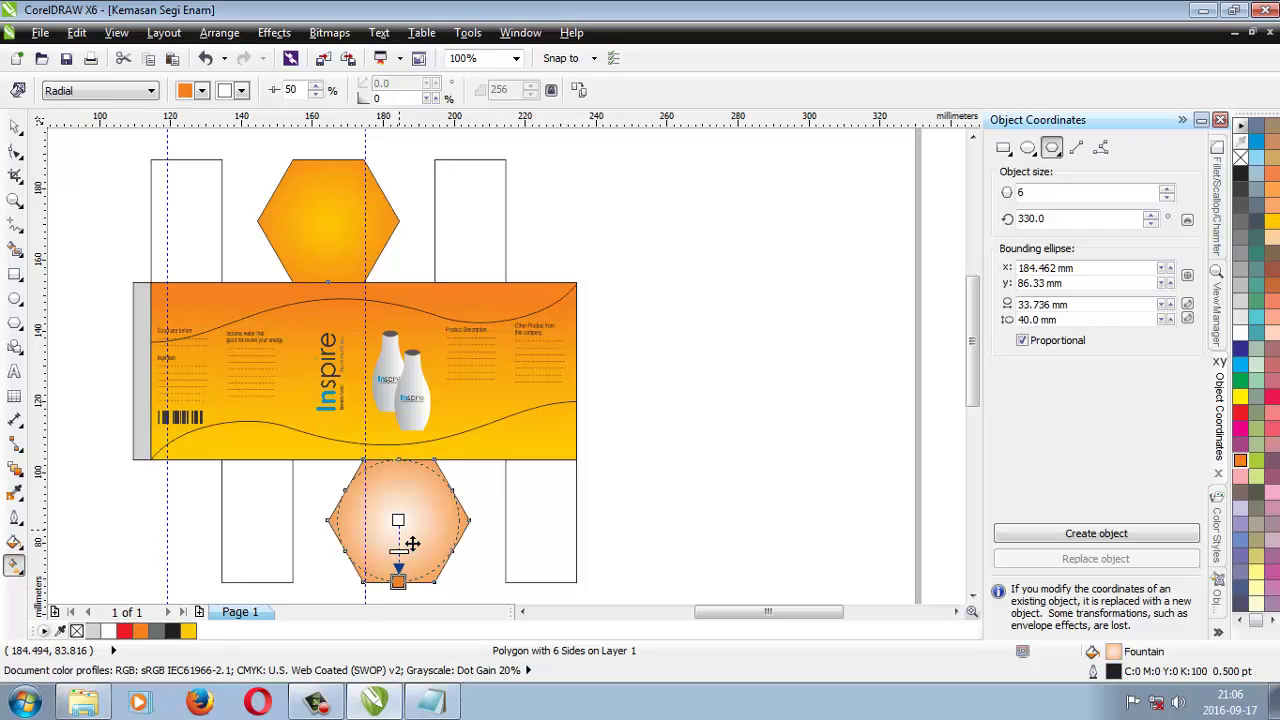
{"action": "left_click", "coordinate": [1272, 221]}
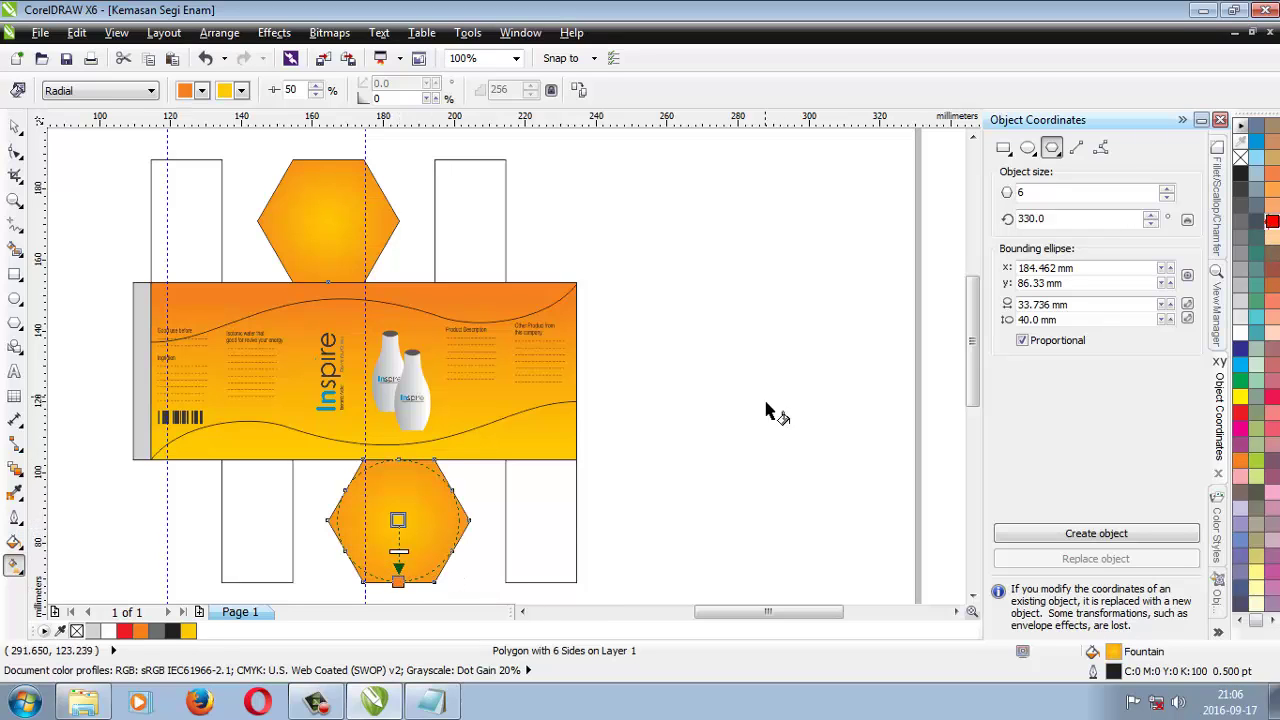
{"action": "left_click", "coordinate": [700, 233]}
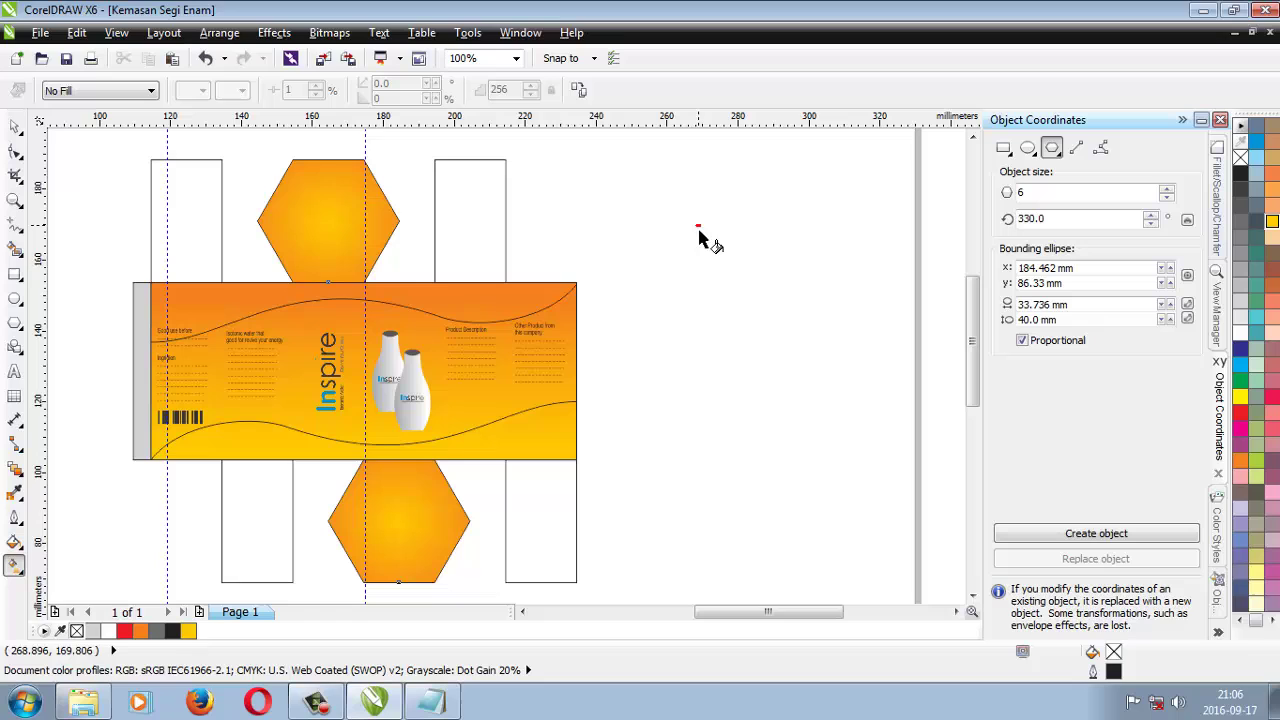
{"action": "left_click", "coordinate": [18, 130]}
{"action": "left_click", "coordinate": [189, 216]}
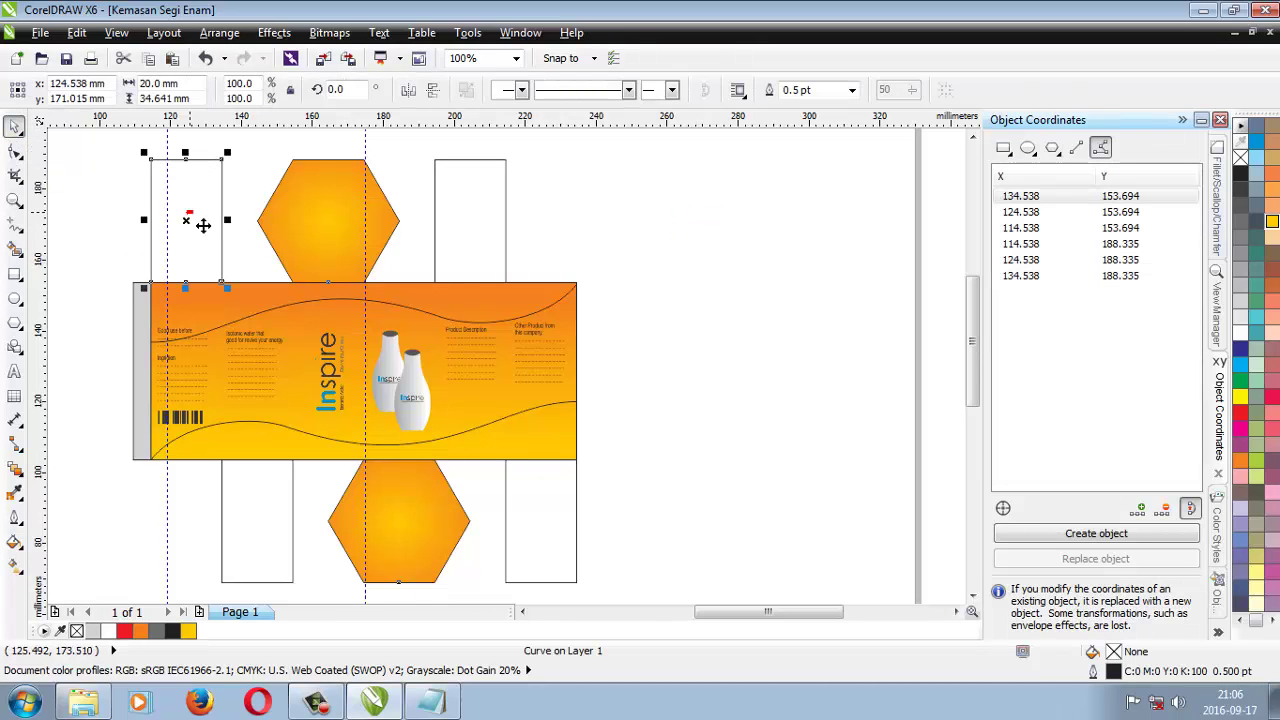
{"action": "left_click", "coordinate": [475, 253]}
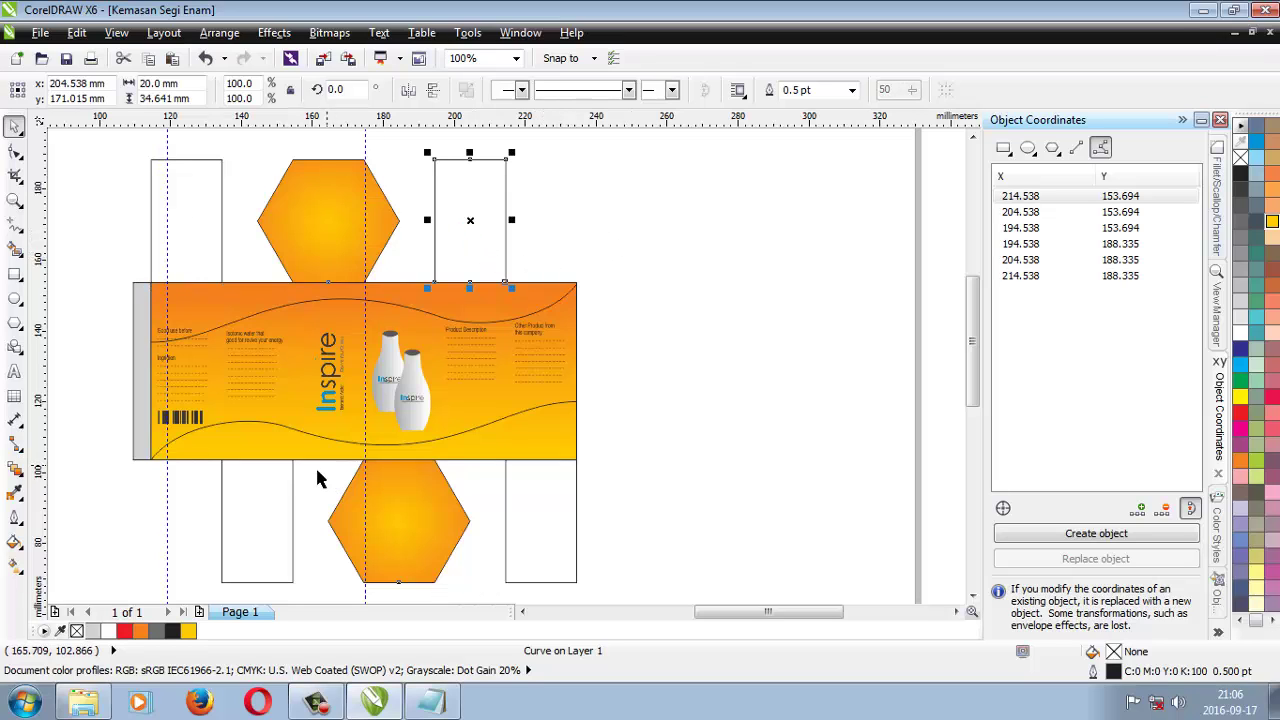
{"action": "scroll", "coordinate": [313, 479], "scroll_direction": "up", "scroll_amount": 1}
{"action": "scroll", "coordinate": [313, 479], "scroll_direction": "down", "scroll_amount": 1}
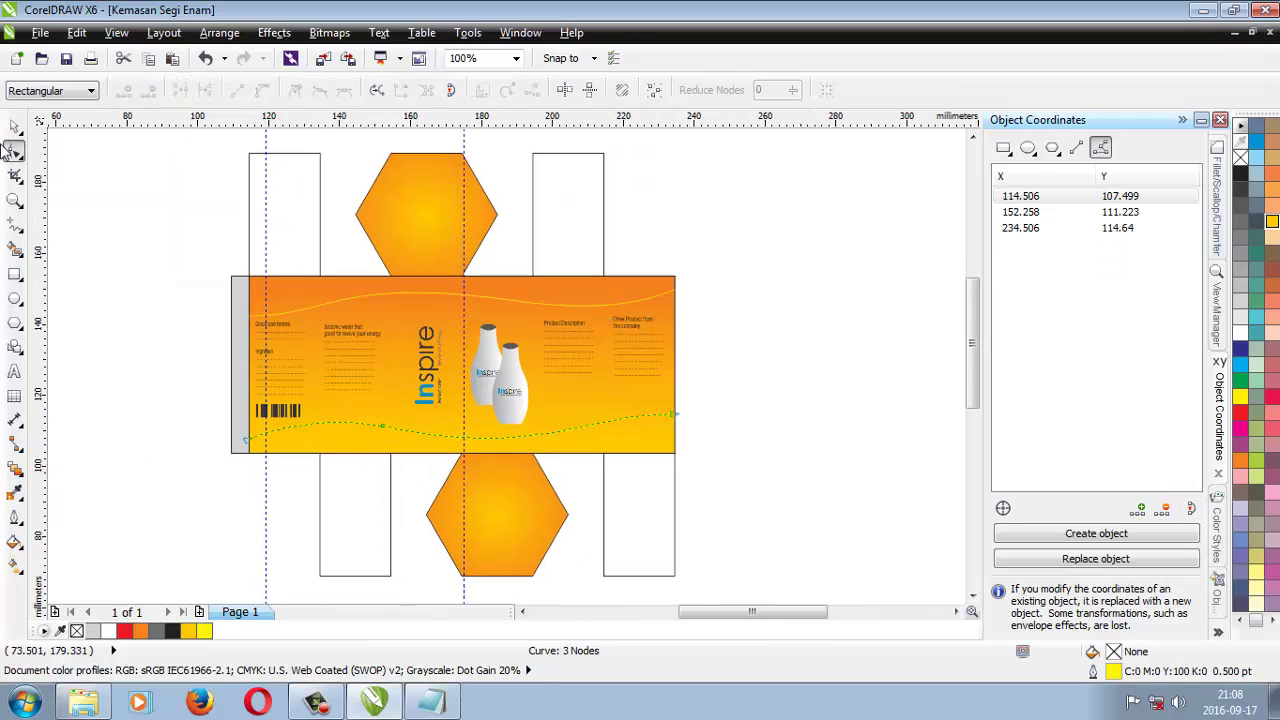
{"action": "left_click", "coordinate": [14, 127]}
{"action": "left_click", "coordinate": [816, 318]}
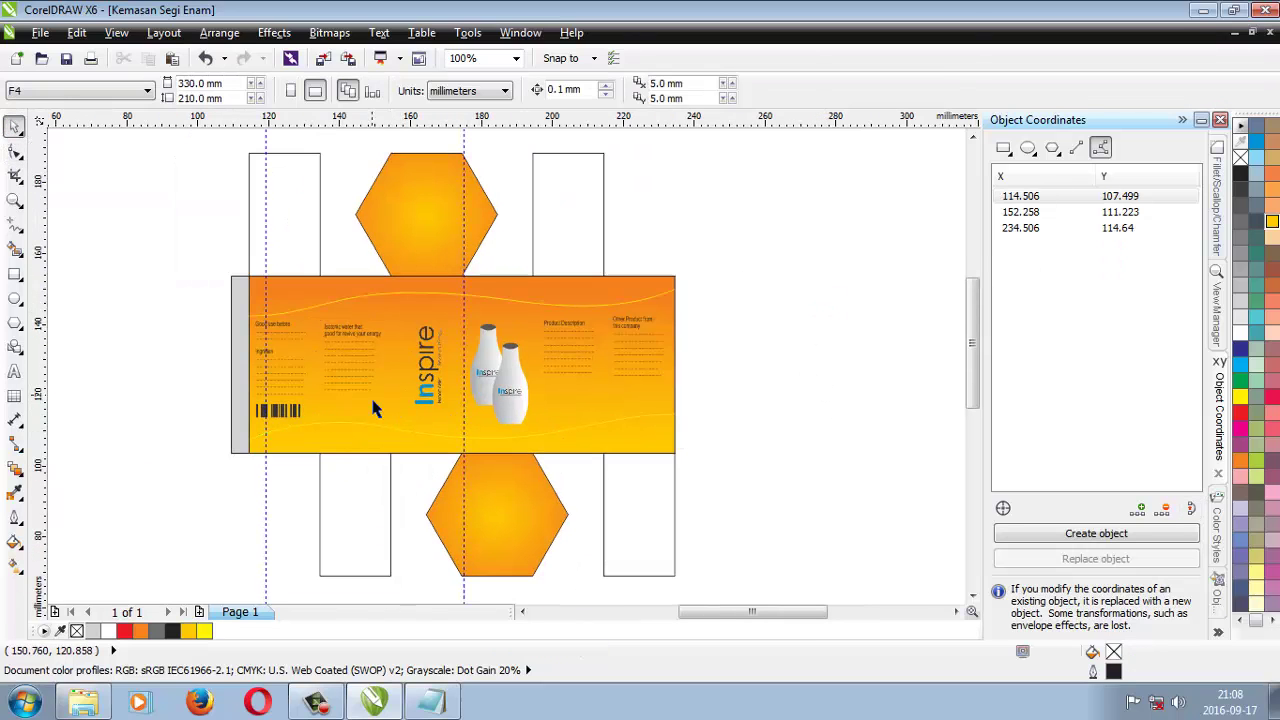
{"action": "scroll", "coordinate": [297, 428], "scroll_direction": "up", "scroll_amount": 1}
{"action": "scroll", "coordinate": [297, 428], "scroll_direction": "down", "scroll_amount": 1}
Copy the Inspire logo onto the upper hexagon at about x 164.5, y 171 mm, rotated to read horizontally (360°).
{"action": "left_click", "coordinate": [430, 372]}
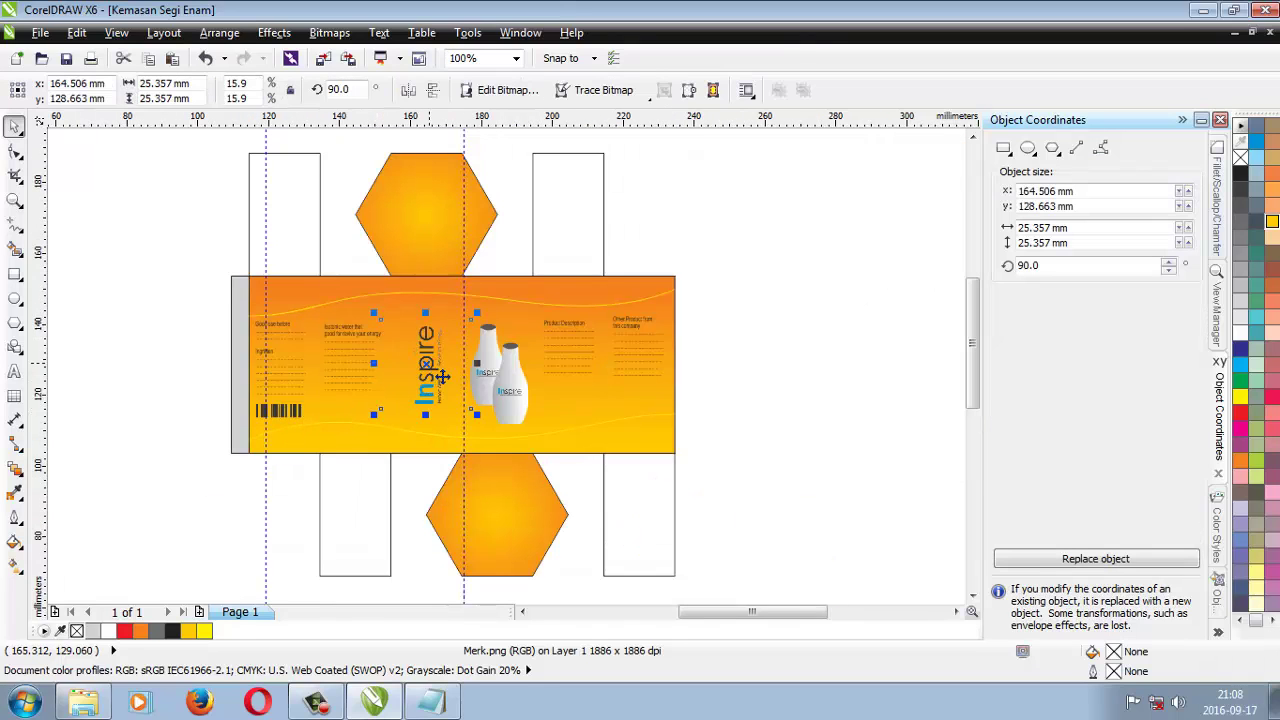
{"action": "left_click", "coordinate": [442, 370]}
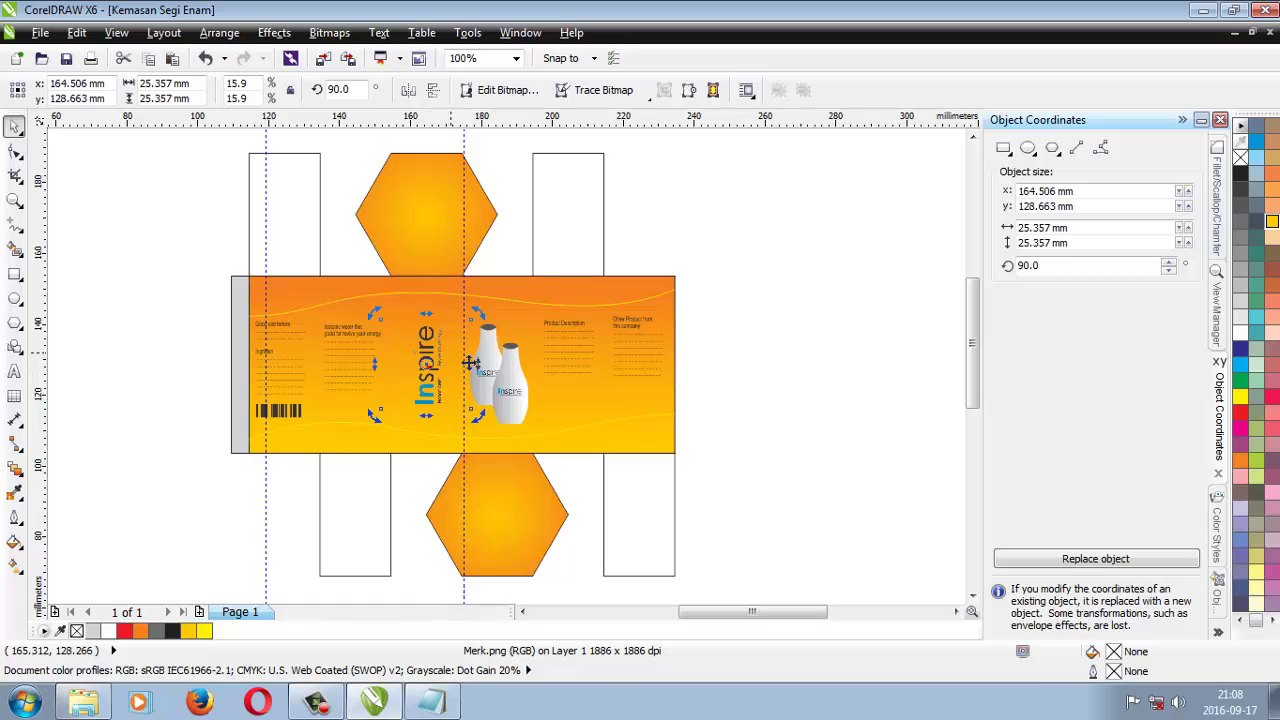
{"action": "left_click_drag", "start_coordinate": [478, 314], "coordinate": [462, 228]}
{"action": "left_click", "coordinate": [427, 365]}
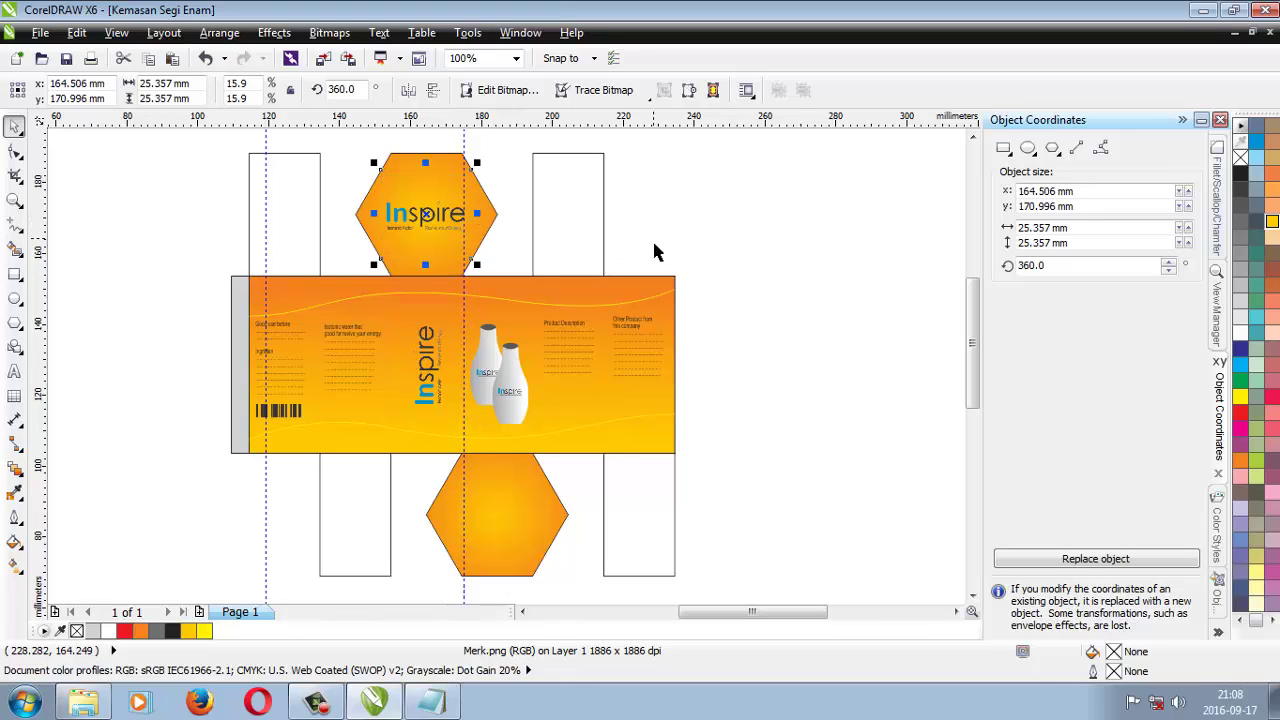
Copy the horizontal Inspire logo onto the centre of the lower hexagon, at about x 184.5, y 86.3 mm.
{"action": "left_click_drag", "start_coordinate": [439, 234], "coordinate": [518, 524]}
{"action": "left_click", "coordinate": [809, 376]}
{"action": "scroll", "coordinate": [809, 376], "scroll_direction": "down", "scroll_amount": 2}
{"action": "scroll", "coordinate": [809, 376], "scroll_direction": "up", "scroll_amount": 2}
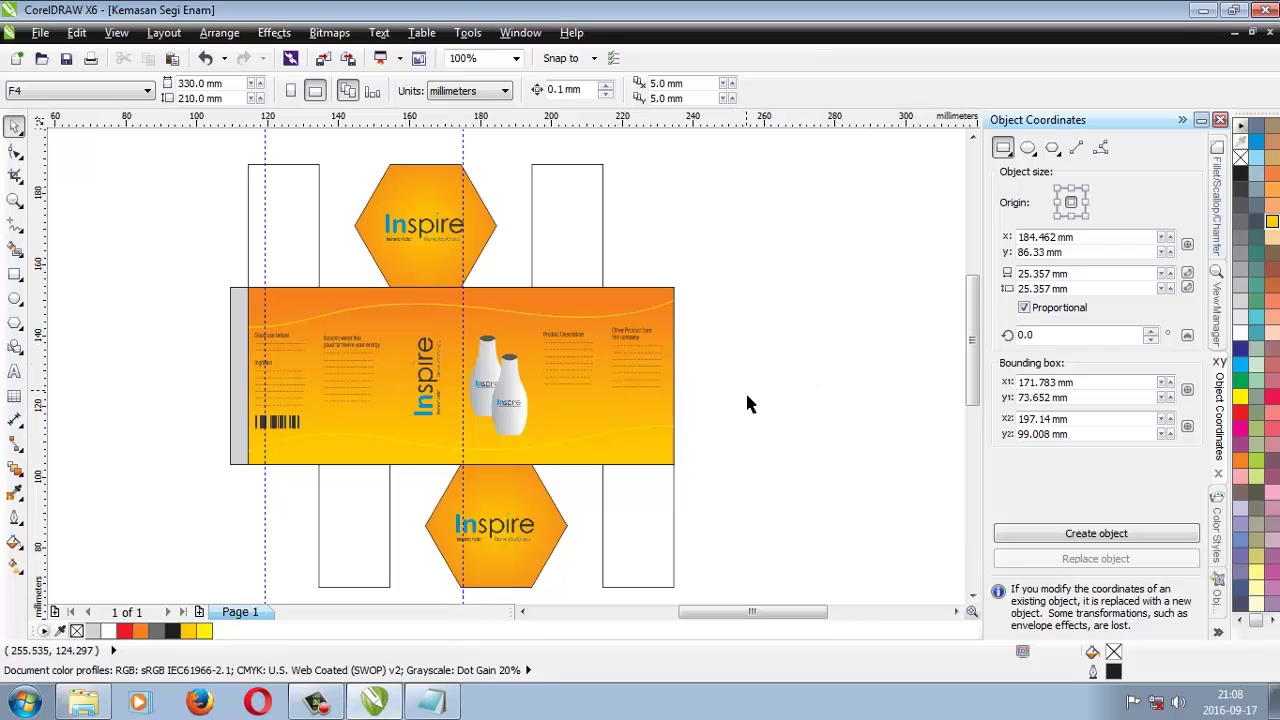
Move the barcode on the first panel slightly down, to about x 122.7, y 114.2 mm.
{"action": "left_click", "coordinate": [282, 430]}
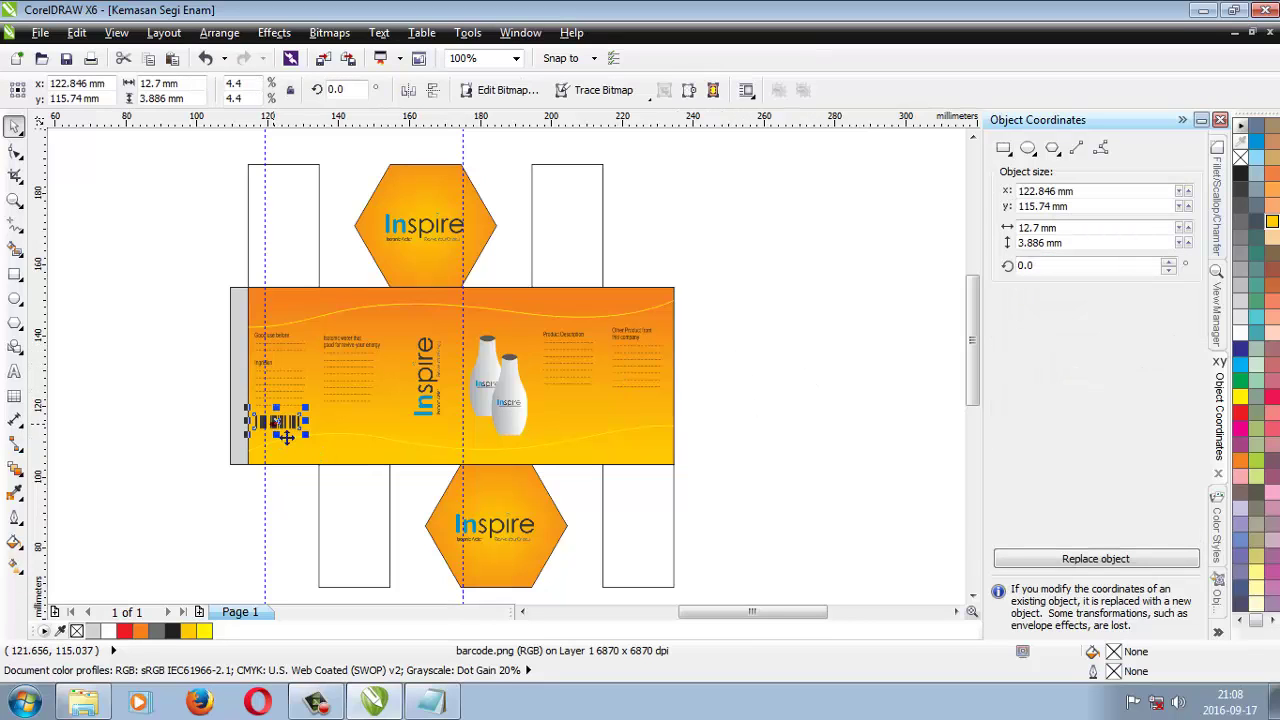
{"action": "left_click_drag", "start_coordinate": [286, 437], "coordinate": [287, 442]}
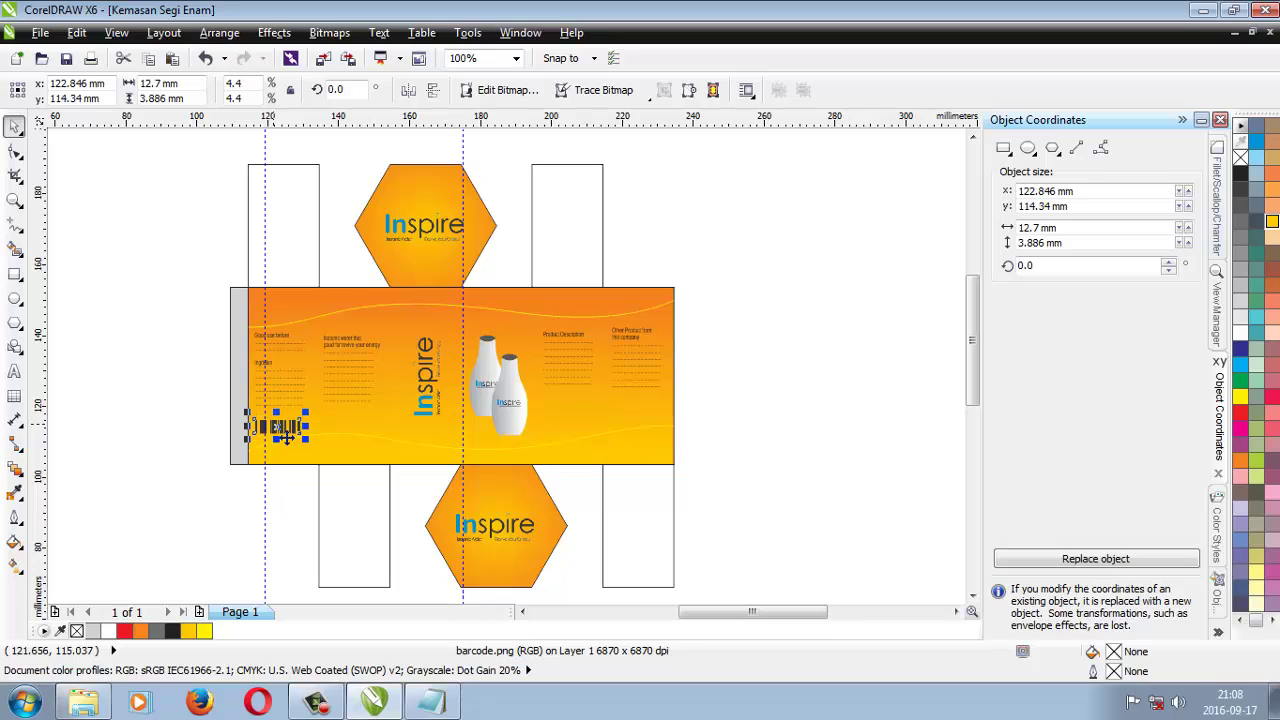
{"action": "left_click", "coordinate": [838, 405]}
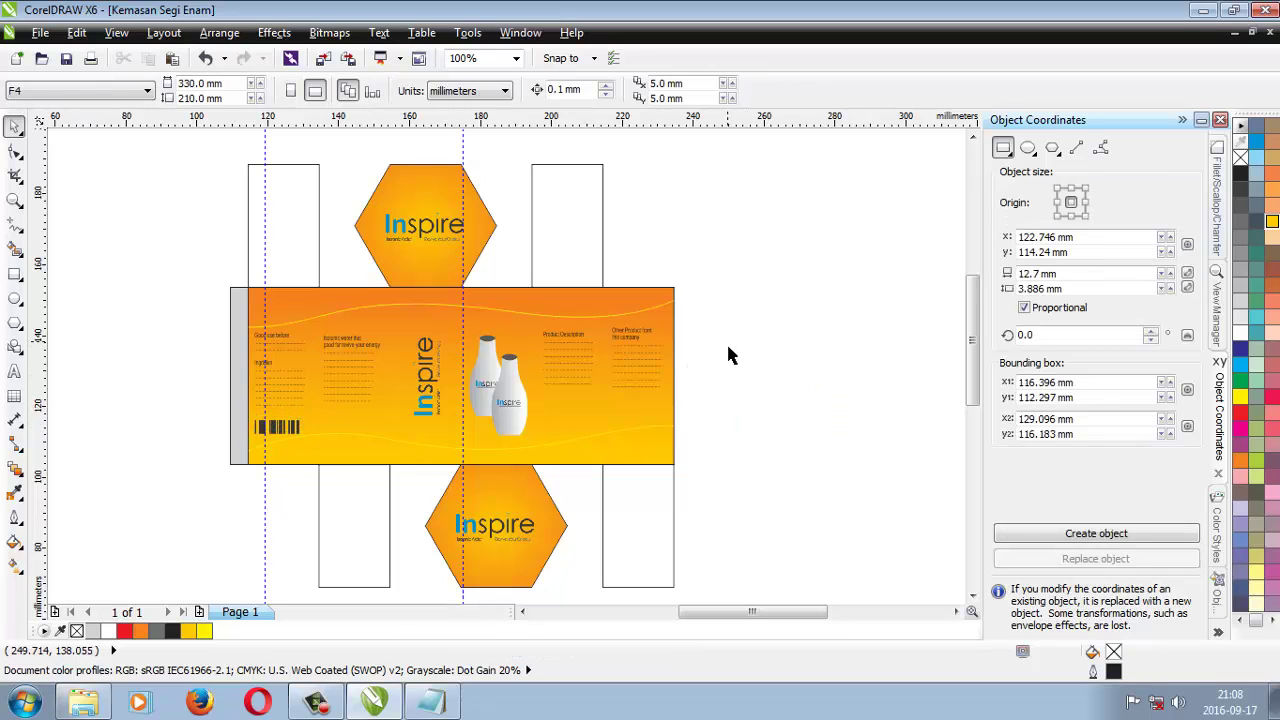
Examine the panel texts, barcode, logo and bottle artwork up close.
{"action": "scroll", "coordinate": [383, 380], "scroll_direction": "up", "scroll_amount": 2}
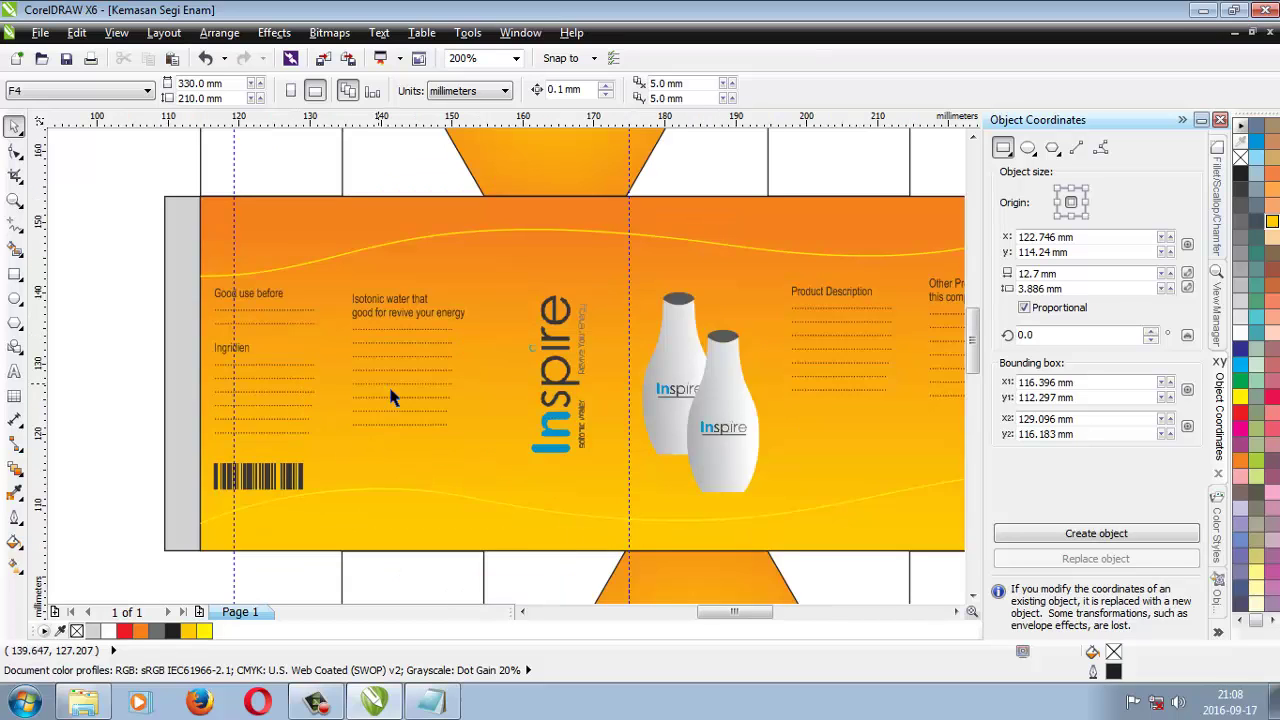
{"action": "scroll", "coordinate": [394, 398], "scroll_direction": "down", "scroll_amount": 2}
{"action": "scroll", "coordinate": [555, 403], "scroll_direction": "up", "scroll_amount": 2}
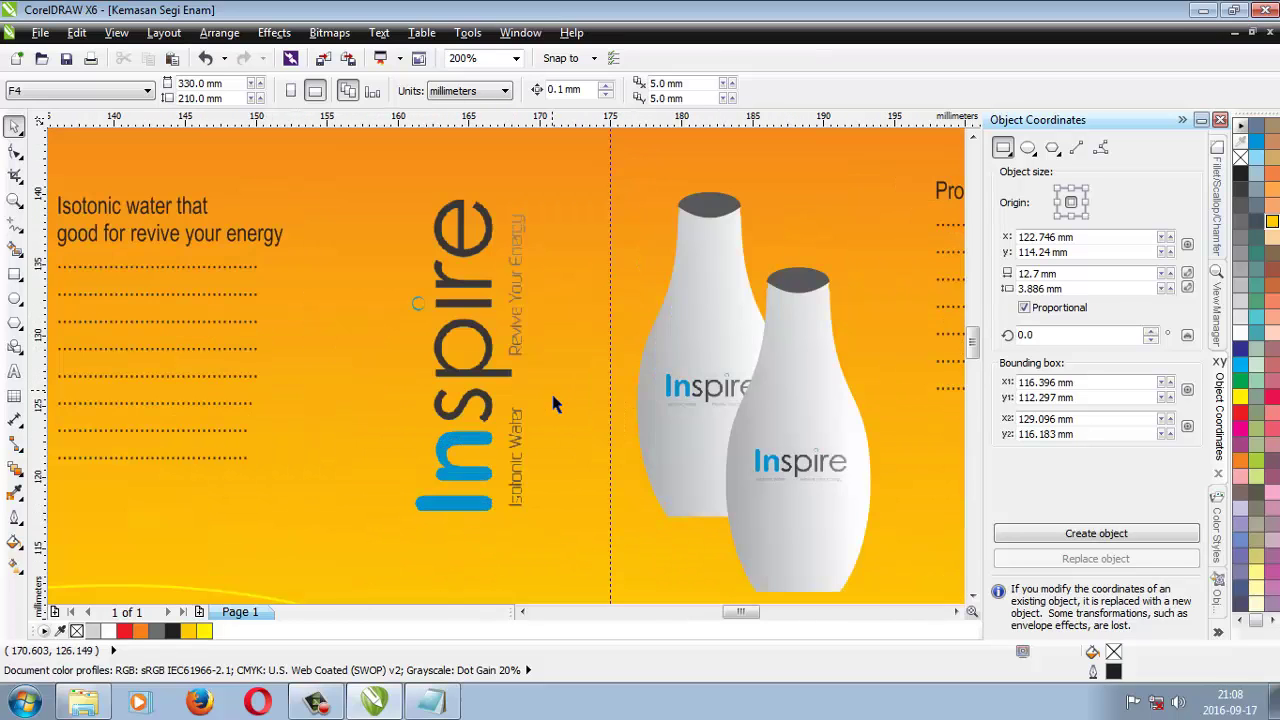
{"action": "scroll", "coordinate": [556, 404], "scroll_direction": "down", "scroll_amount": 1}
{"action": "scroll", "coordinate": [555, 403], "scroll_direction": "down", "scroll_amount": 1}
{"action": "scroll", "coordinate": [555, 403], "scroll_direction": "up", "scroll_amount": 1}
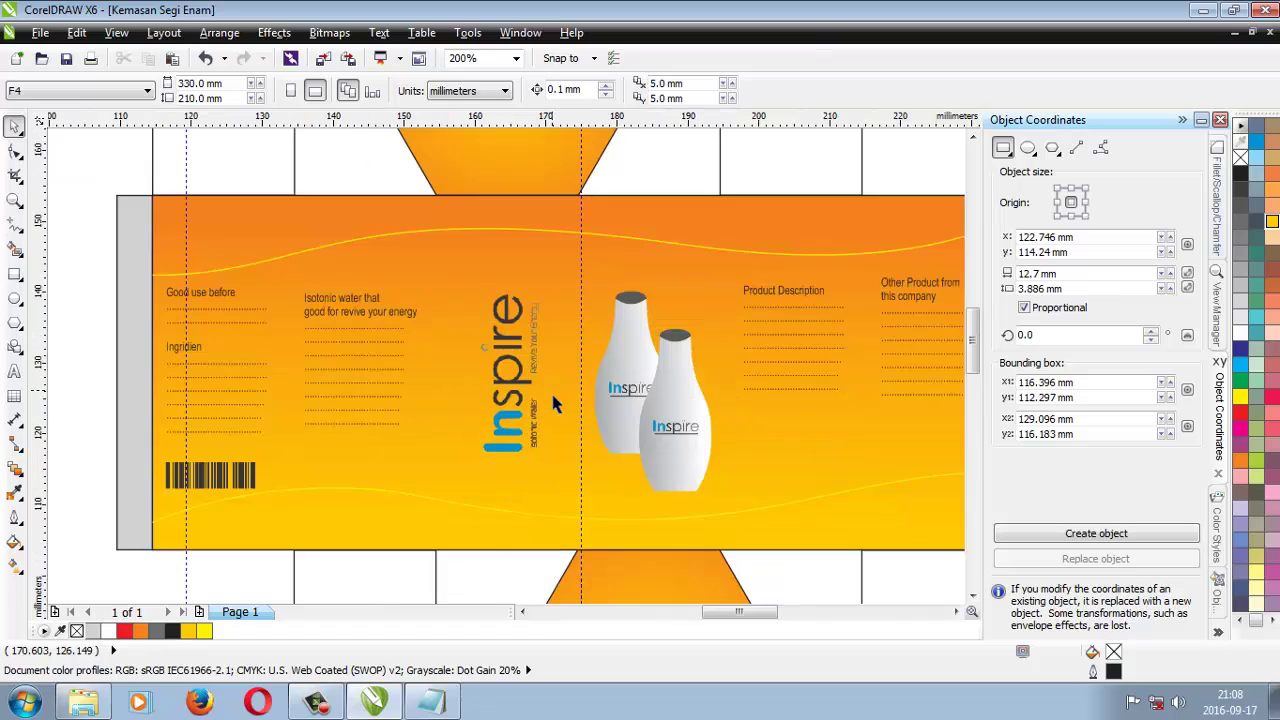
{"action": "scroll", "coordinate": [555, 403], "scroll_direction": "down", "scroll_amount": 1}
{"action": "left_click", "coordinate": [522, 611]}
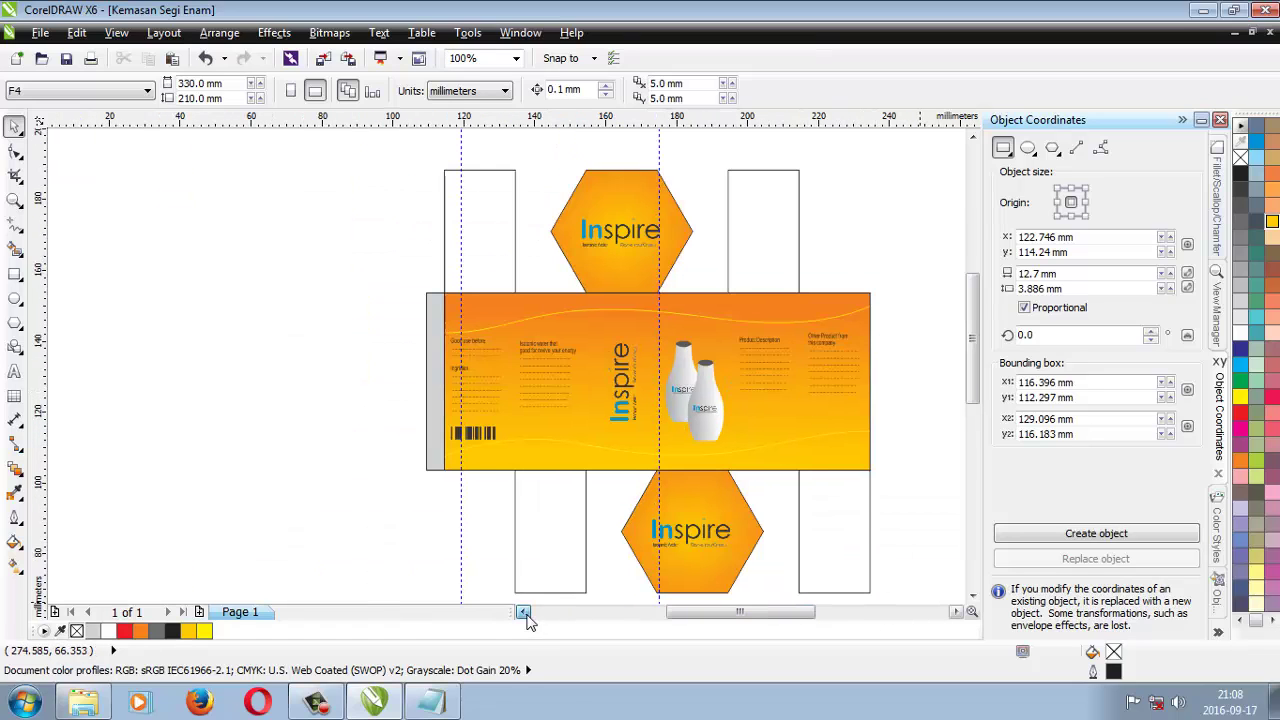
Group all the objects of the box layout, including its panels, flaps, hexagons, logos and text.
{"action": "scroll", "coordinate": [372, 166], "scroll_direction": "down", "scroll_amount": 1}
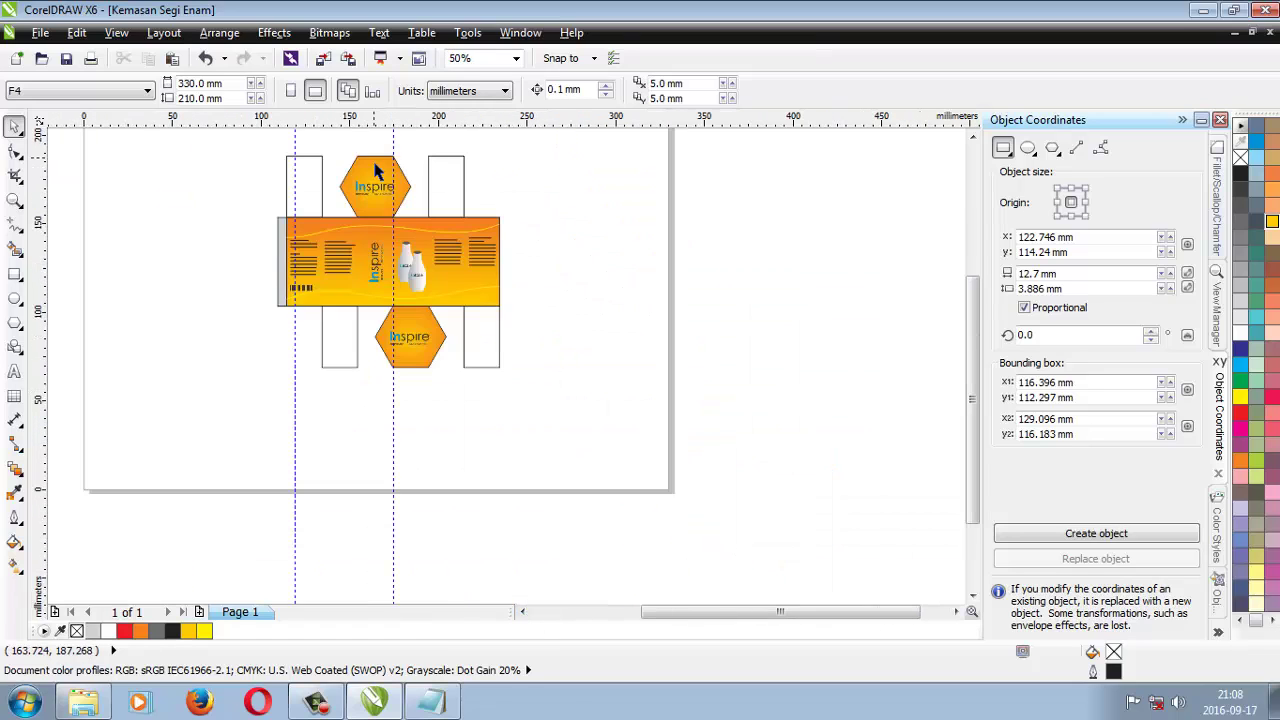
{"action": "left_click_drag", "start_coordinate": [237, 148], "coordinate": [607, 420]}
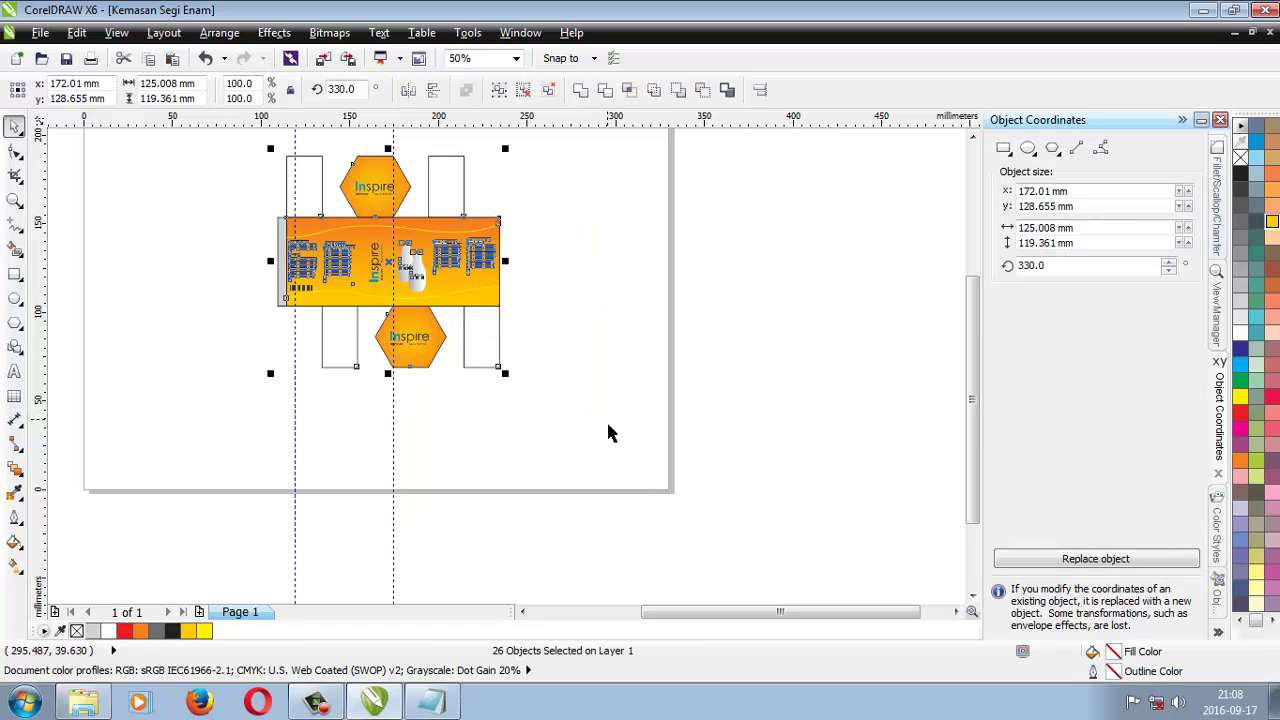
{"action": "right_click", "coordinate": [428, 238]}
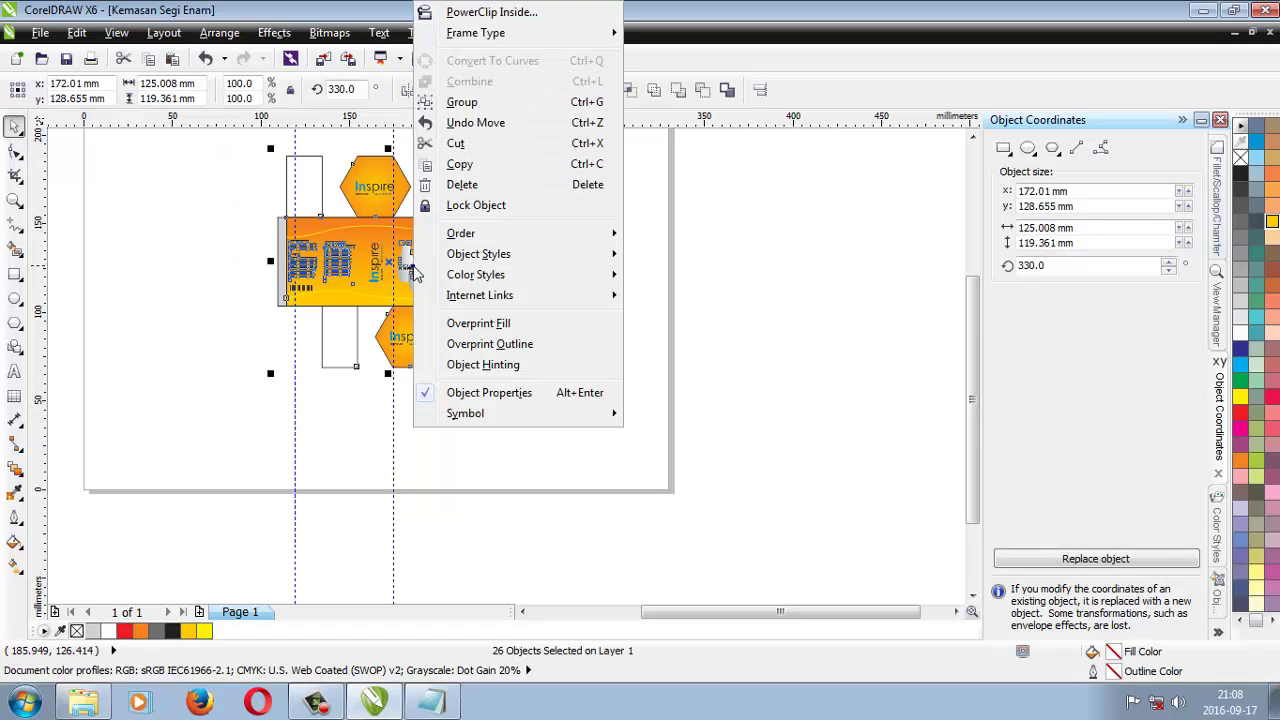
{"action": "left_click", "coordinate": [505, 103]}
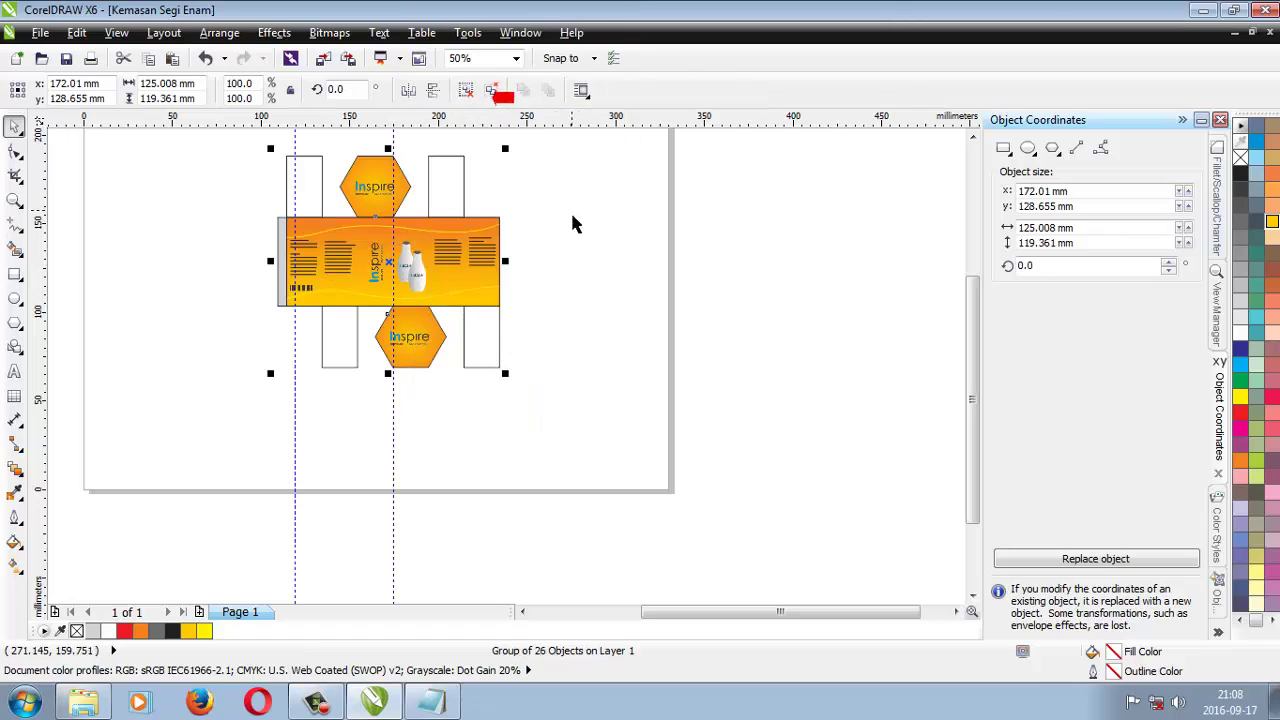
{"action": "left_click", "coordinate": [600, 257]}
View the print settings for the finished box layout and close them without printing.
{"action": "scroll", "coordinate": [248, 295], "scroll_direction": "up", "scroll_amount": 3}
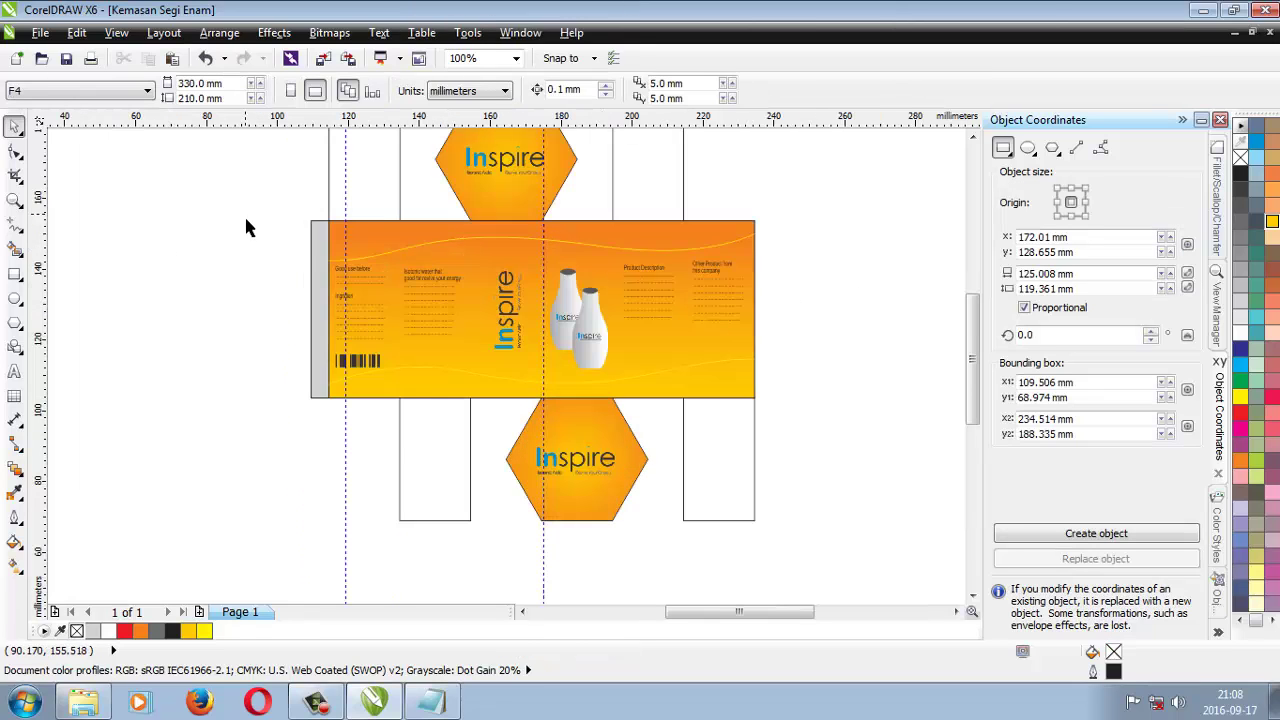
{"action": "scroll", "coordinate": [469, 286], "scroll_direction": "down", "scroll_amount": 1}
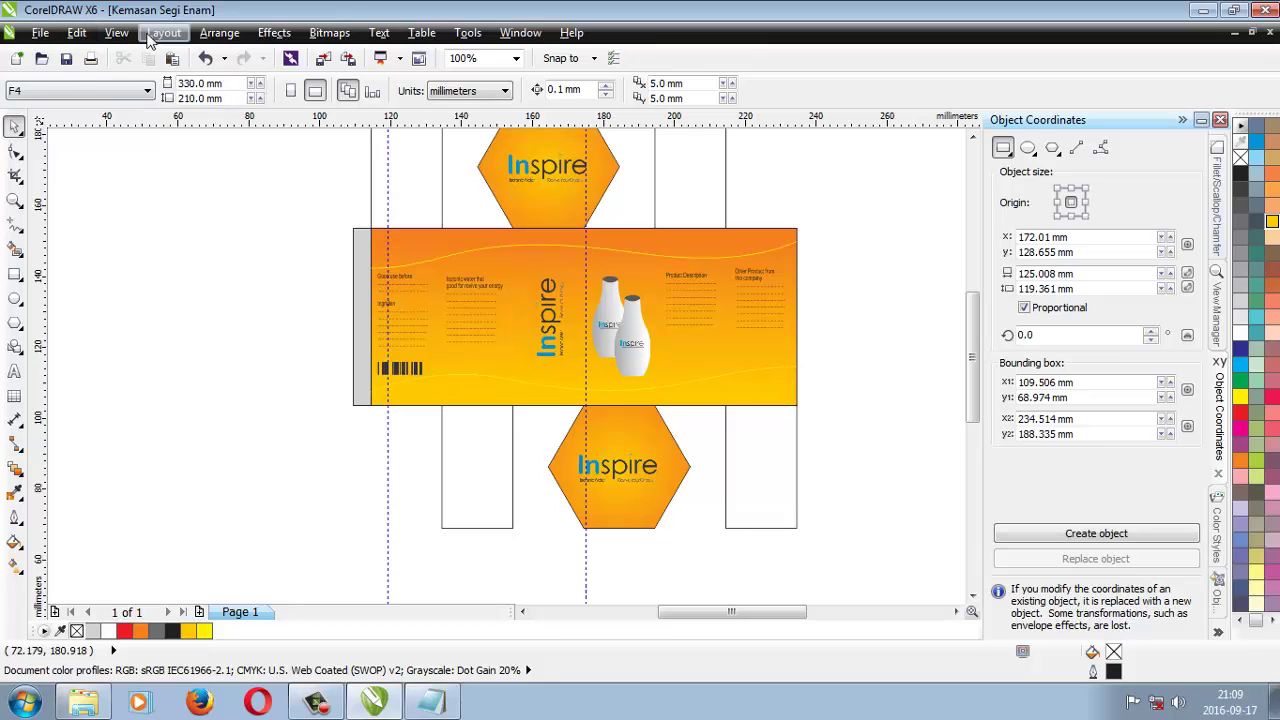
{"action": "left_click", "coordinate": [40, 32]}
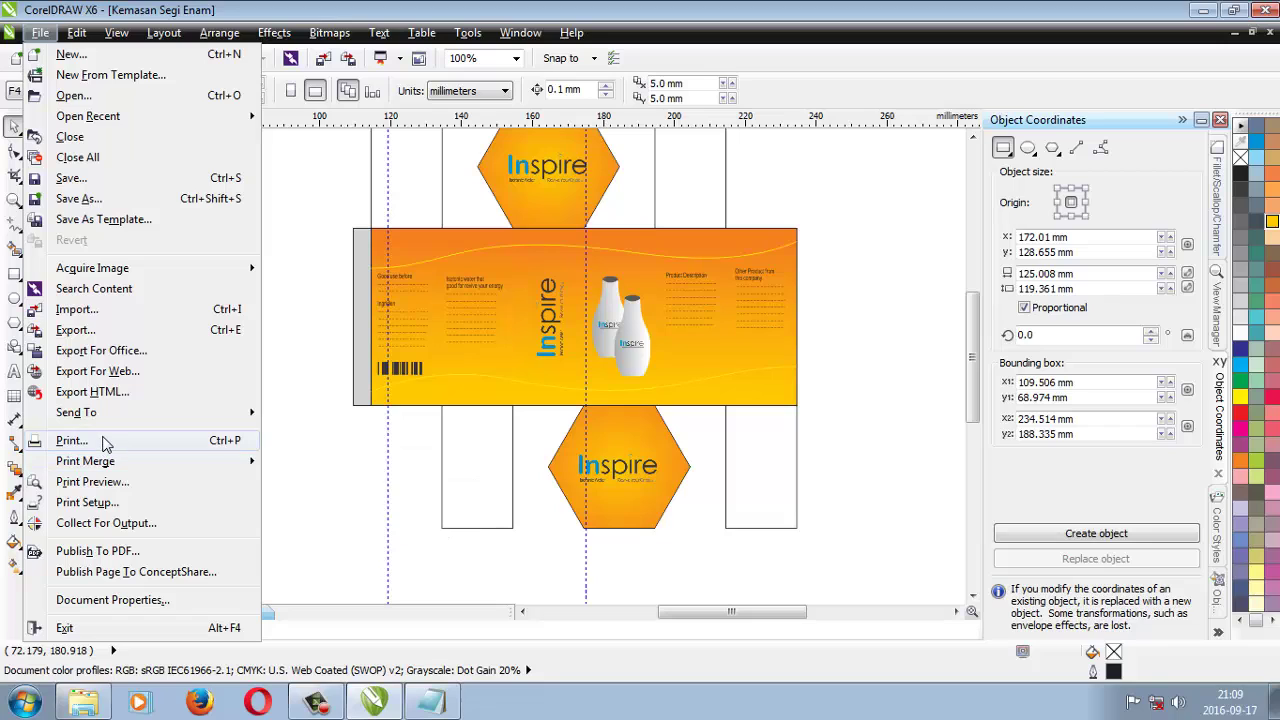
{"action": "key", "text": "Return"}
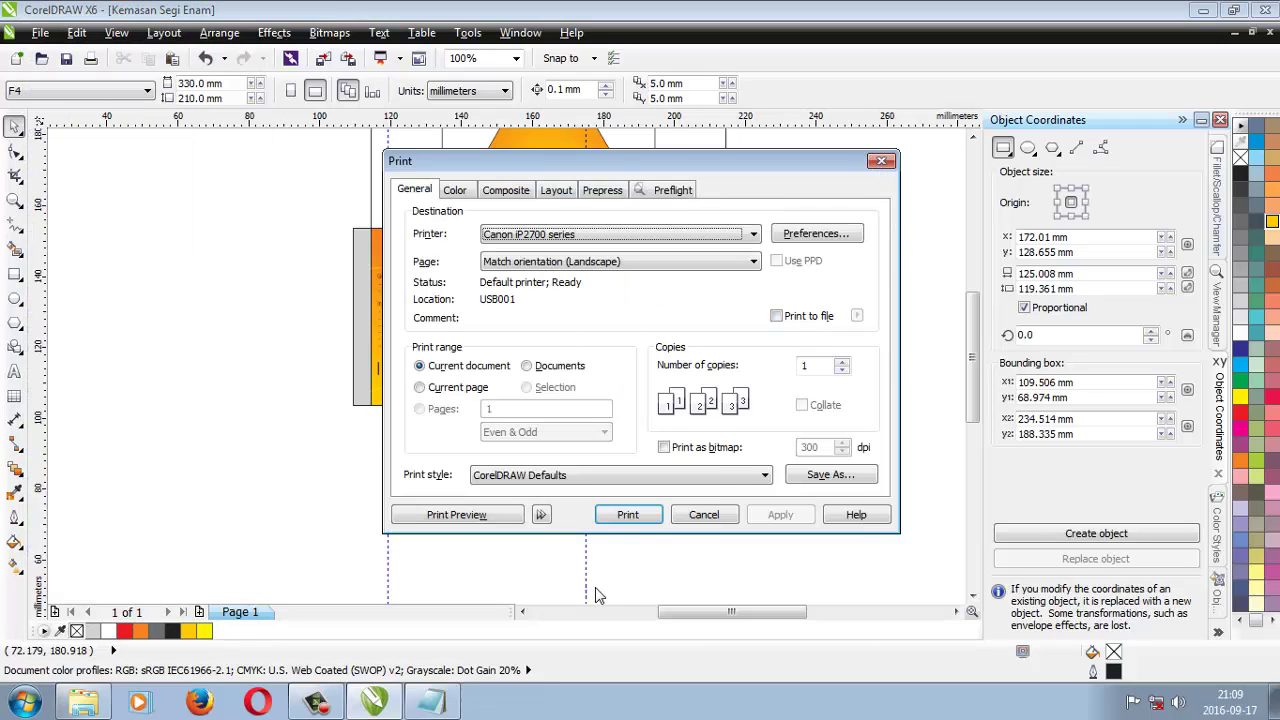
{"action": "left_click", "coordinate": [881, 161]}
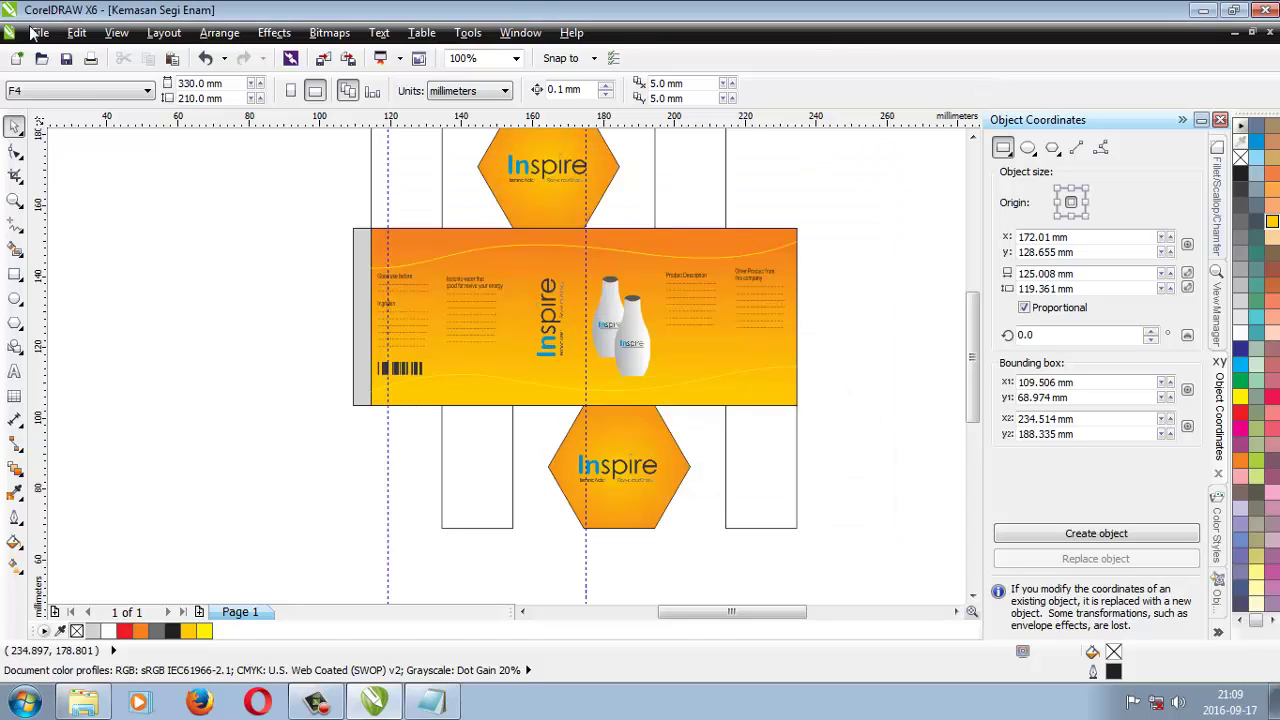
Start saving the drawing under a new name and choose the Kemasan Segi Enam folder inside the desktop's Tutorial folder.
{"action": "left_click", "coordinate": [38, 32]}
{"action": "left_click", "coordinate": [70, 200]}
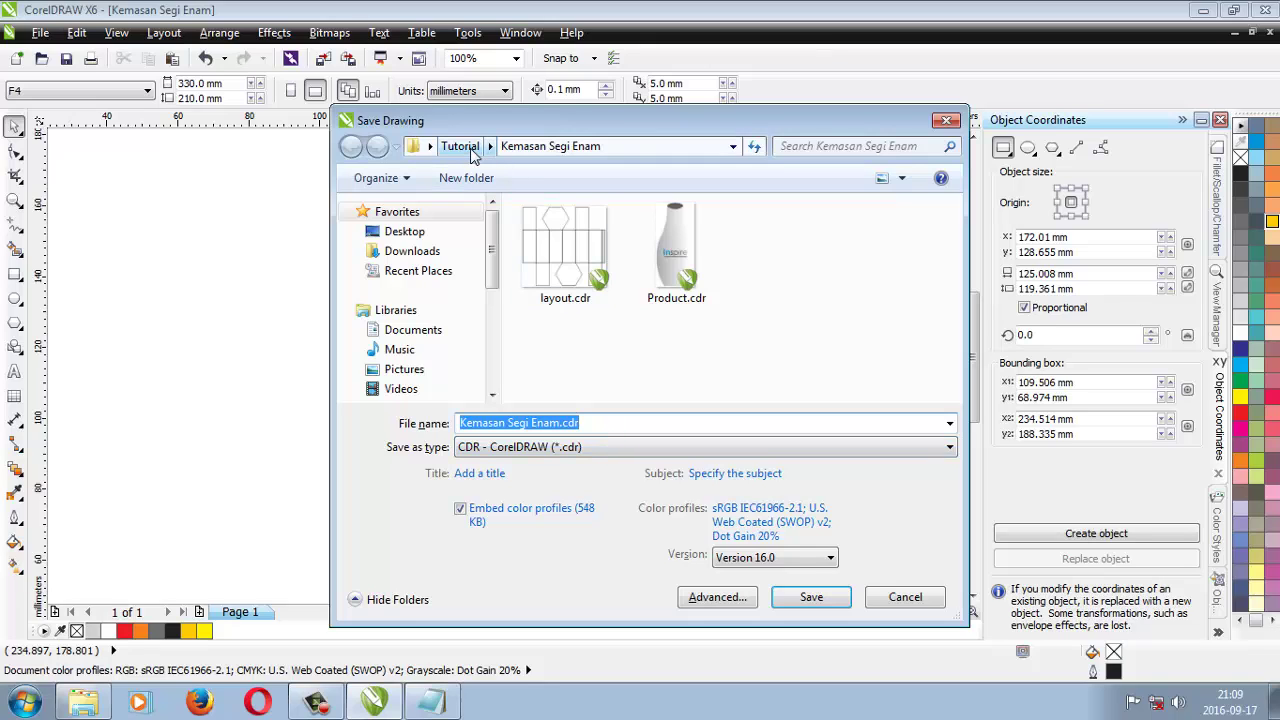
{"action": "left_click", "coordinate": [405, 232]}
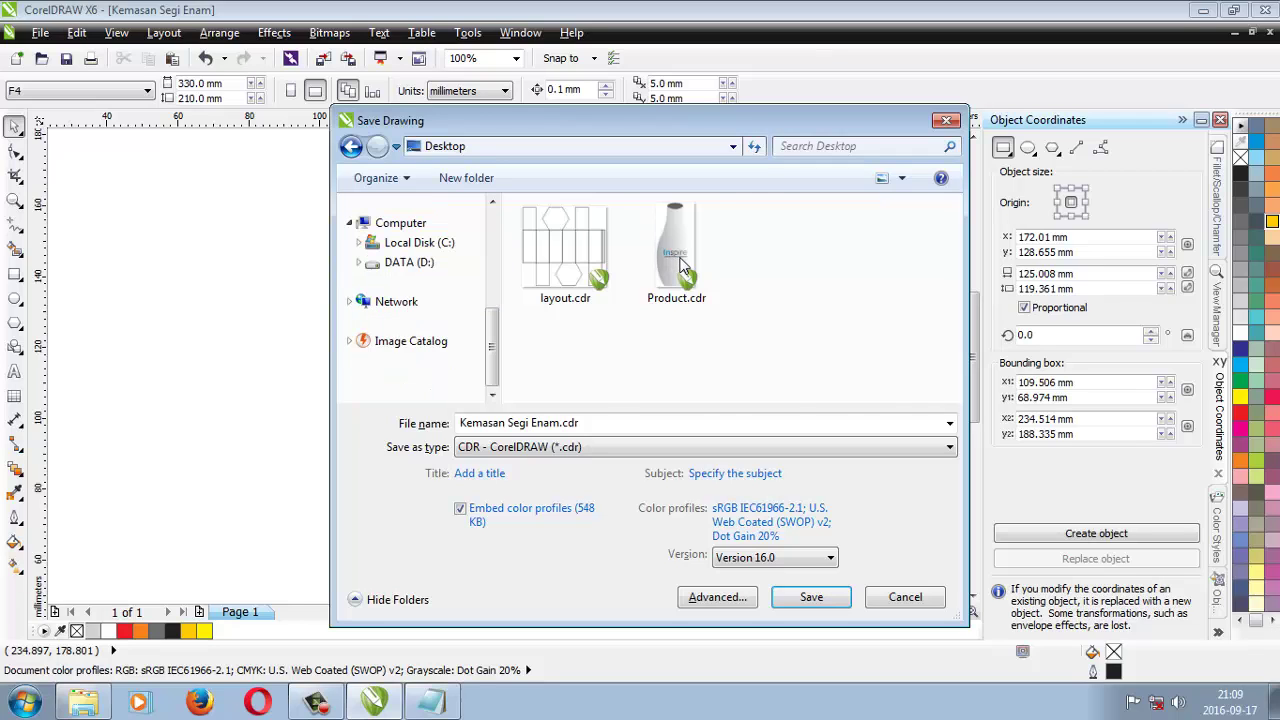
{"action": "left_click", "coordinate": [757, 305]}
{"action": "scroll", "coordinate": [766, 355], "scroll_direction": "down", "scroll_amount": 5}
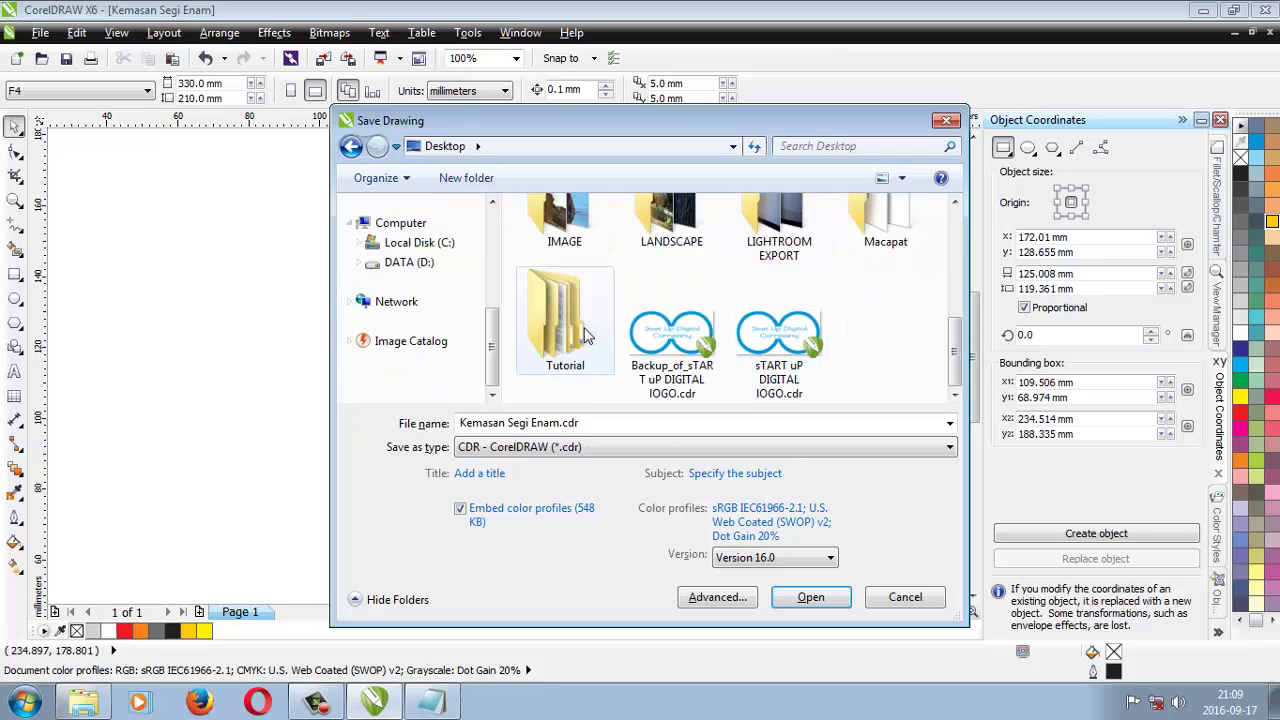
{"action": "double_click", "coordinate": [570, 325]}
{"action": "double_click", "coordinate": [587, 271]}
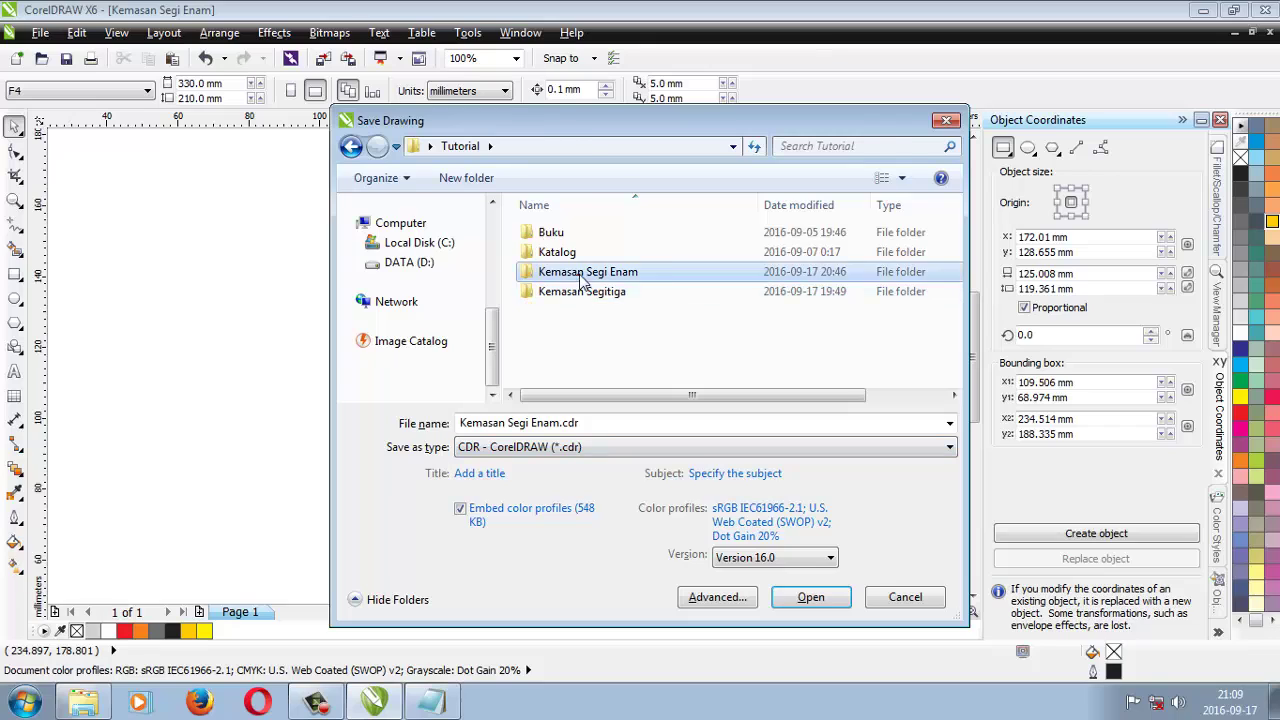
Name the file Kemasan Segienam and save it as a Version 16.0 CDR drawing.
{"action": "left_click", "coordinate": [566, 430]}
{"action": "left_click", "coordinate": [538, 424]}
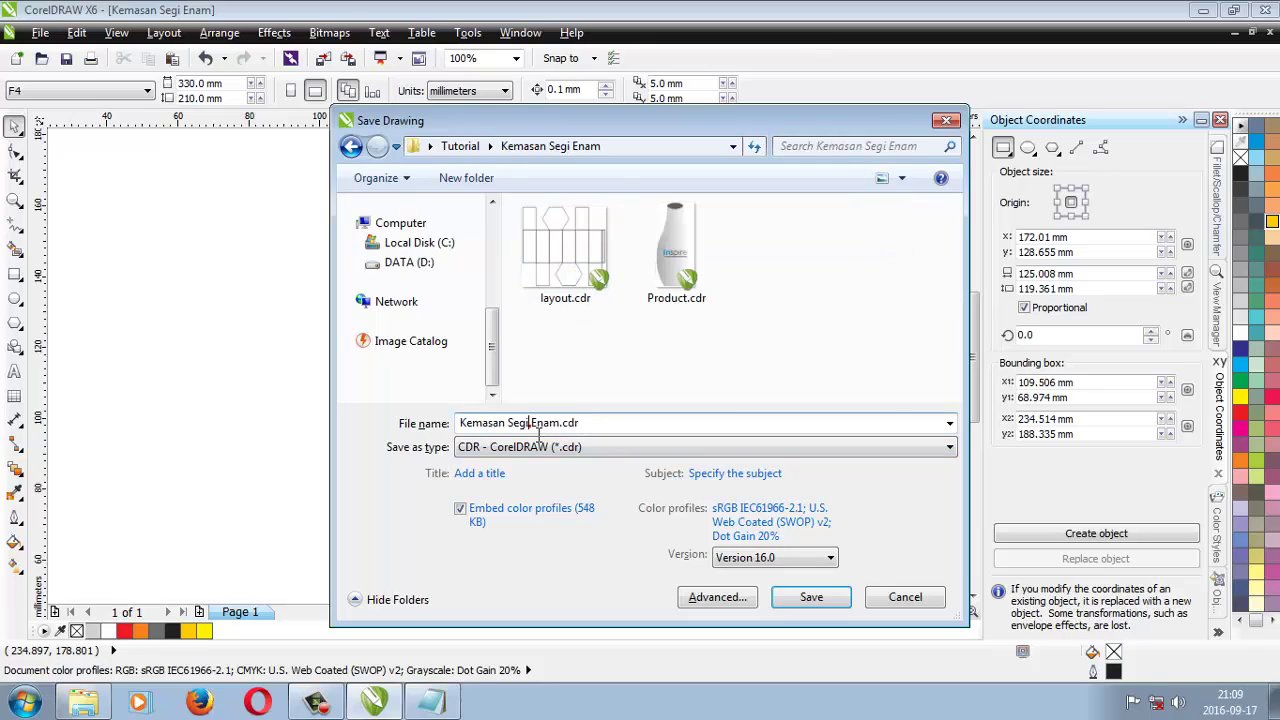
{"action": "left_click_drag", "start_coordinate": [608, 430], "coordinate": [380, 430]}
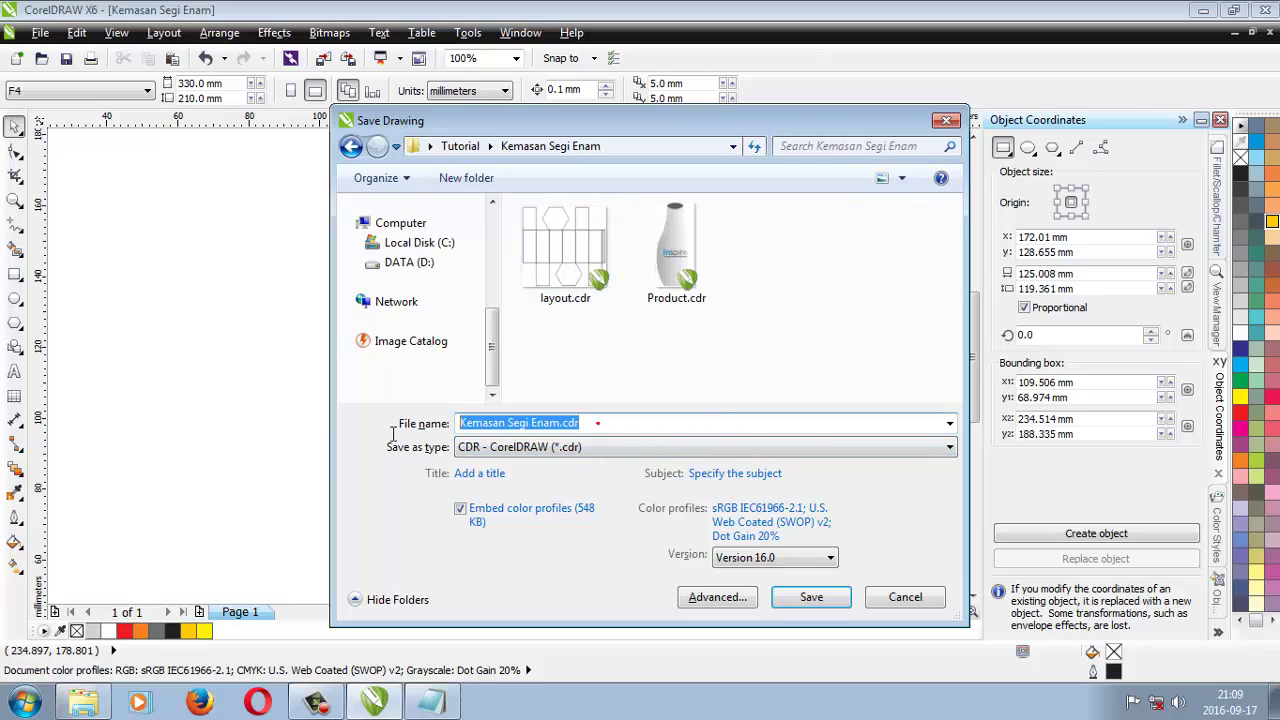
{"action": "type", "text": "K"}
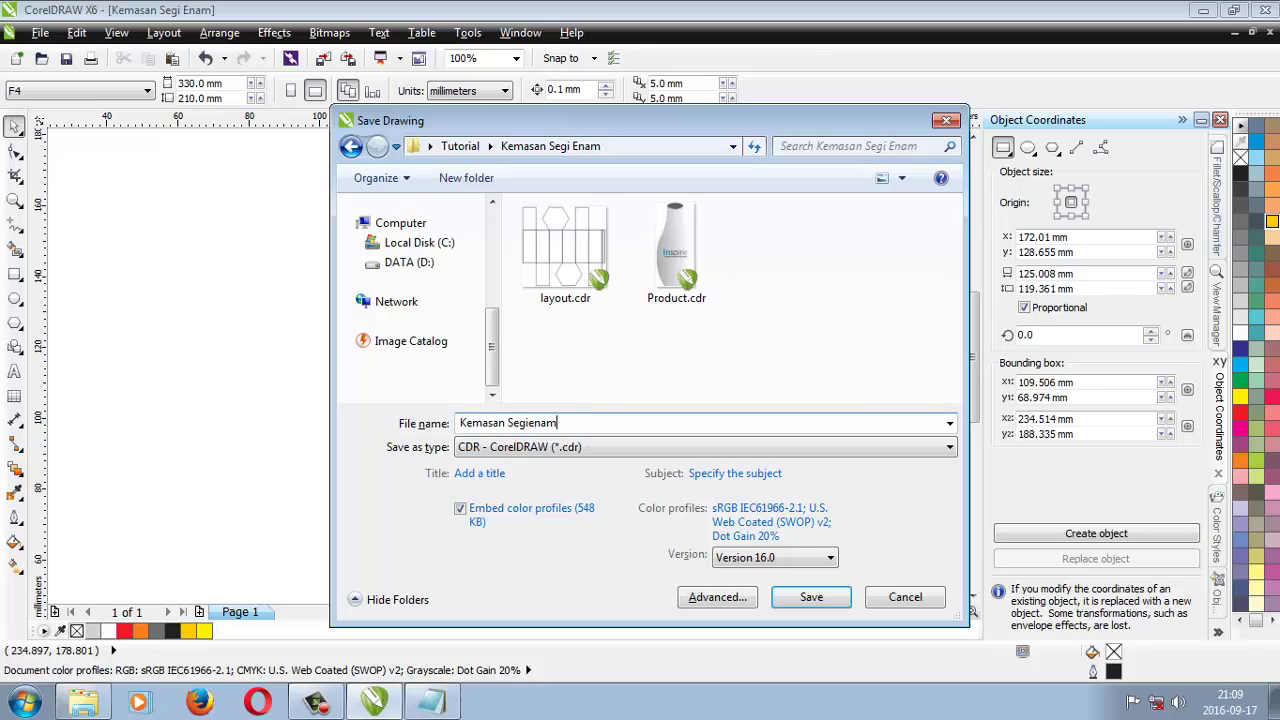
{"action": "left_click", "coordinate": [805, 597]}
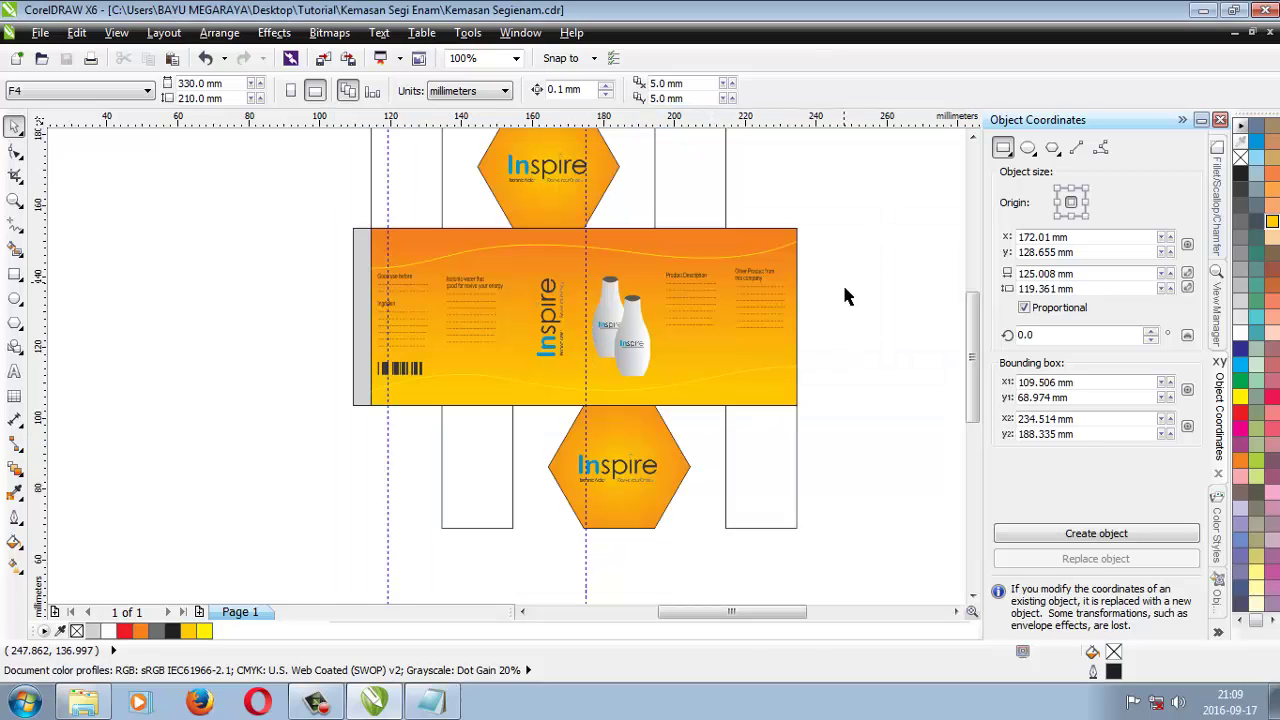
{"action": "scroll", "coordinate": [873, 264], "scroll_direction": "up", "scroll_amount": 1}
{"action": "scroll", "coordinate": [873, 264], "scroll_direction": "down", "scroll_amount": 3}
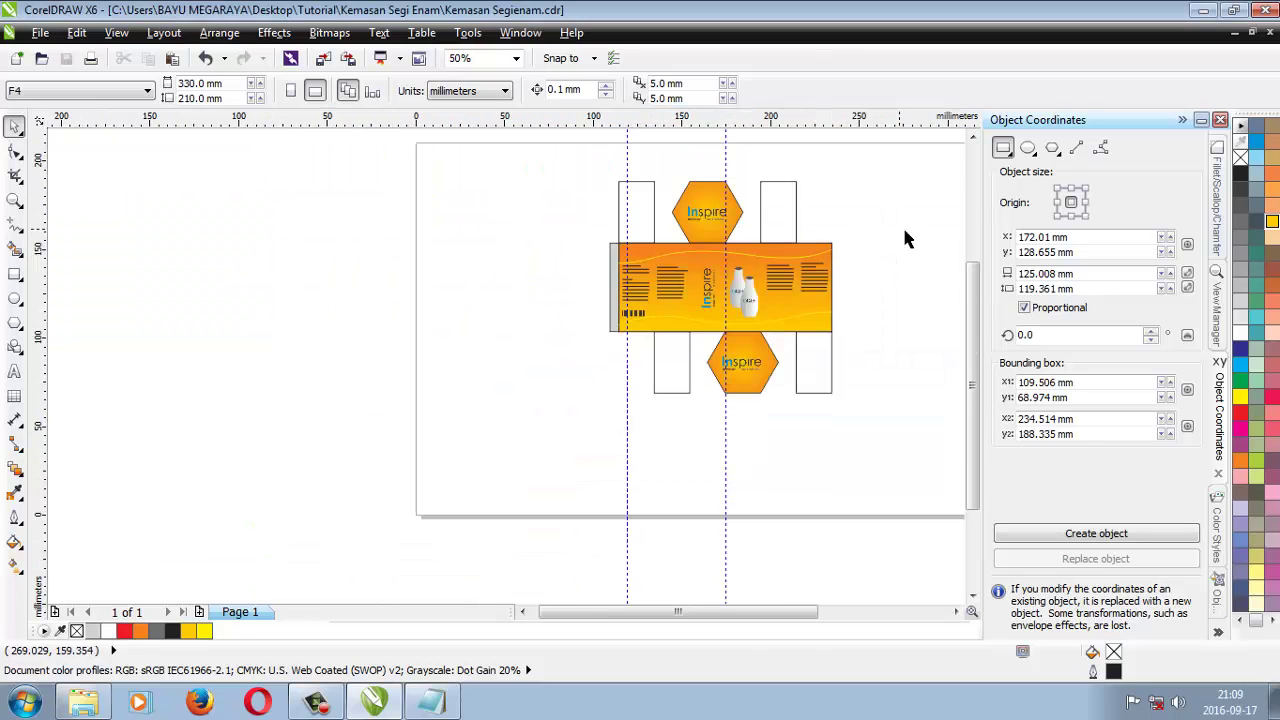
{"action": "left_click", "coordinate": [972, 136]}
{"action": "left_click", "coordinate": [956, 611]}
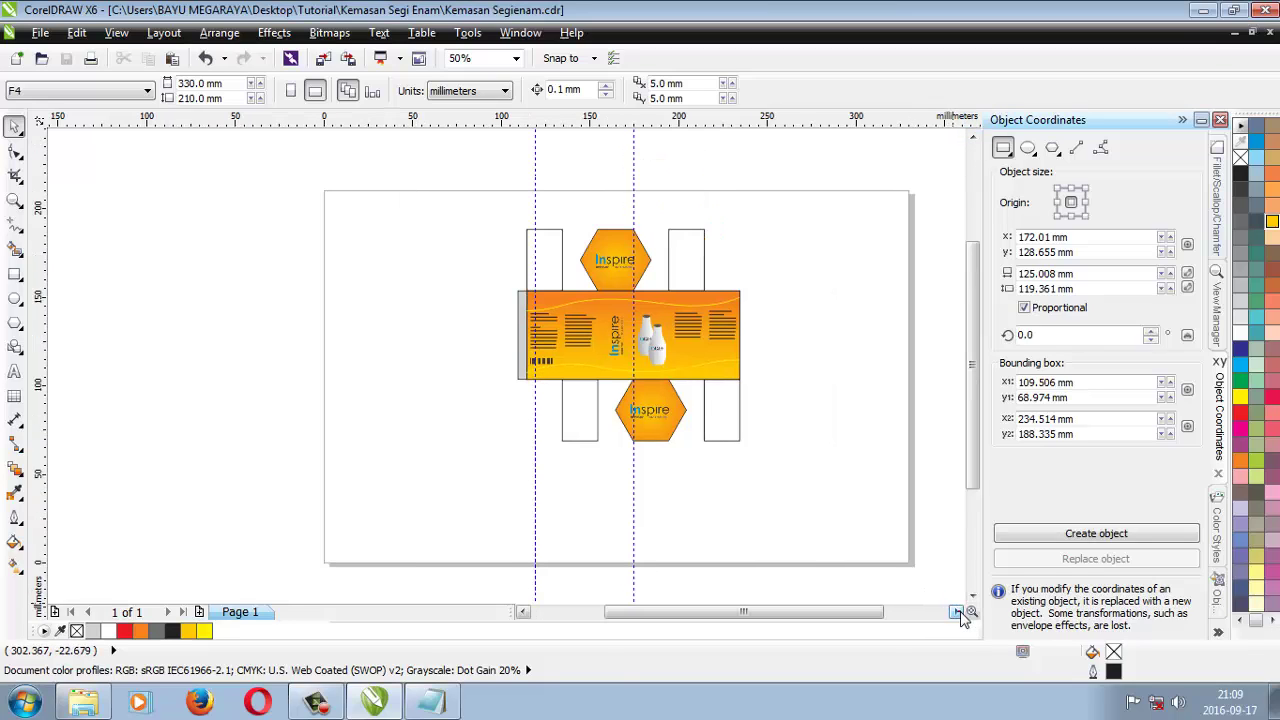